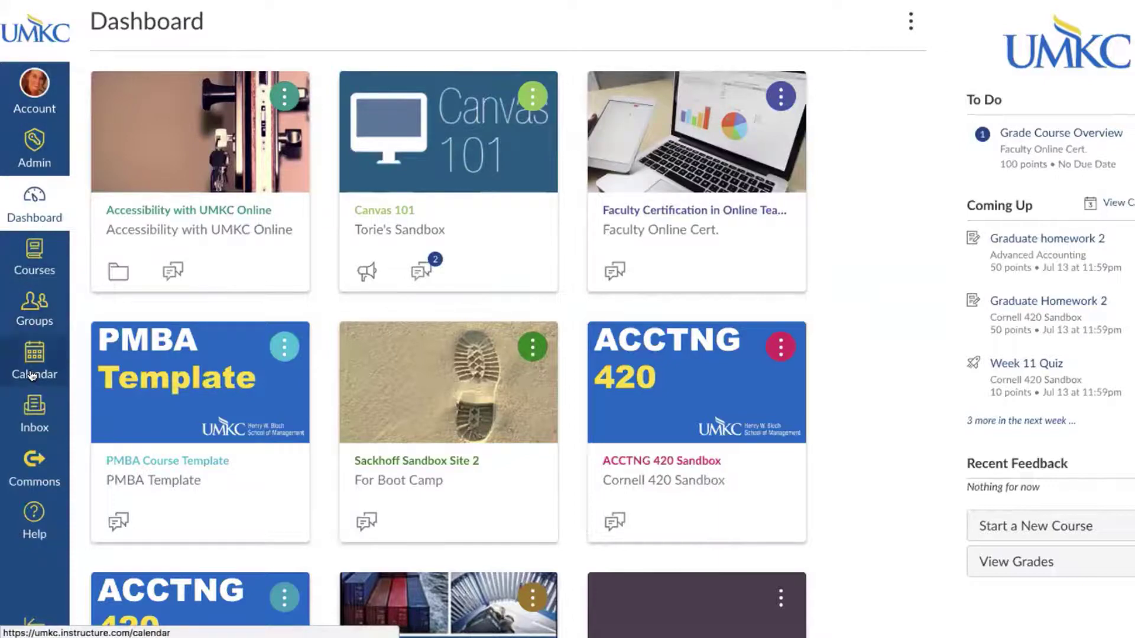
Open the account's profile page and start editing the profile
{"action": "left_click", "coordinate": [43, 98]}
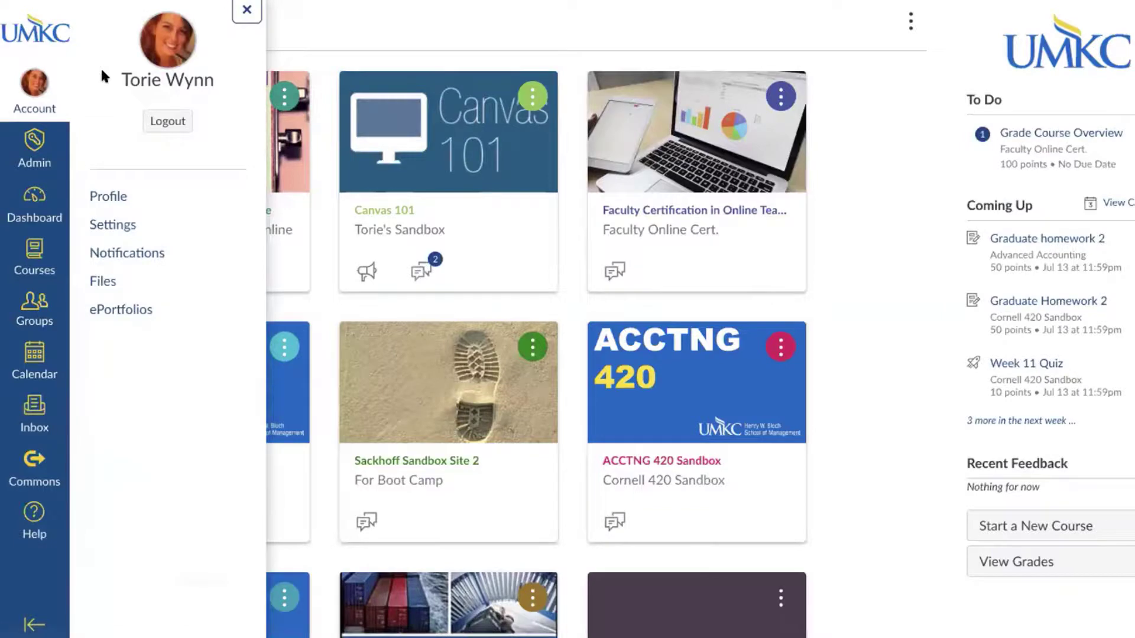
{"action": "left_click", "coordinate": [103, 197]}
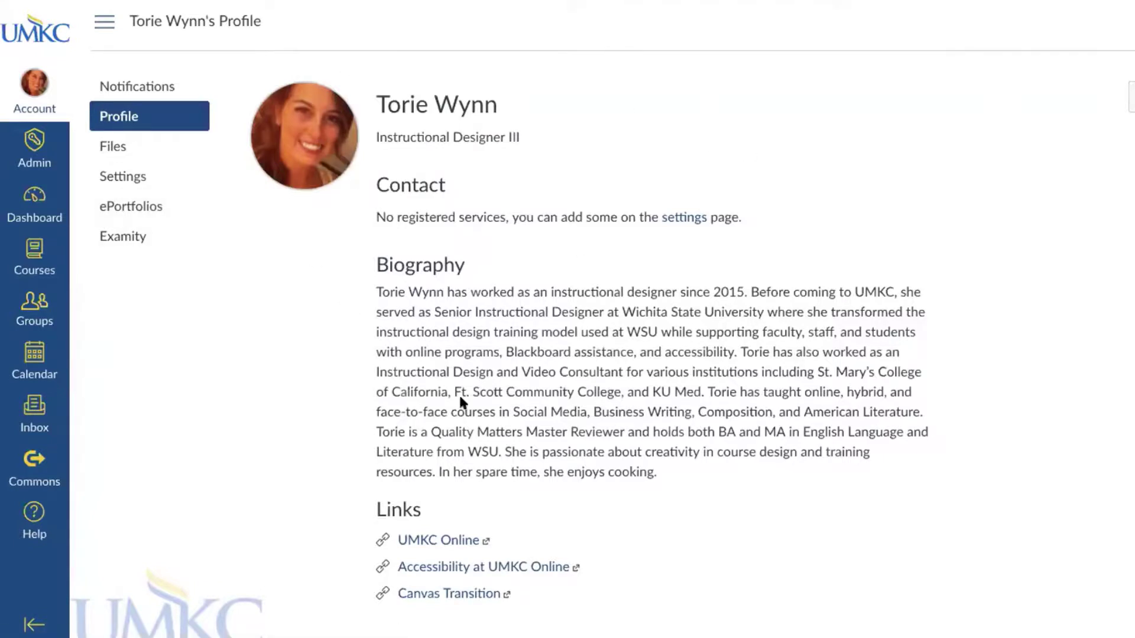
{"action": "left_click", "coordinate": [1131, 97]}
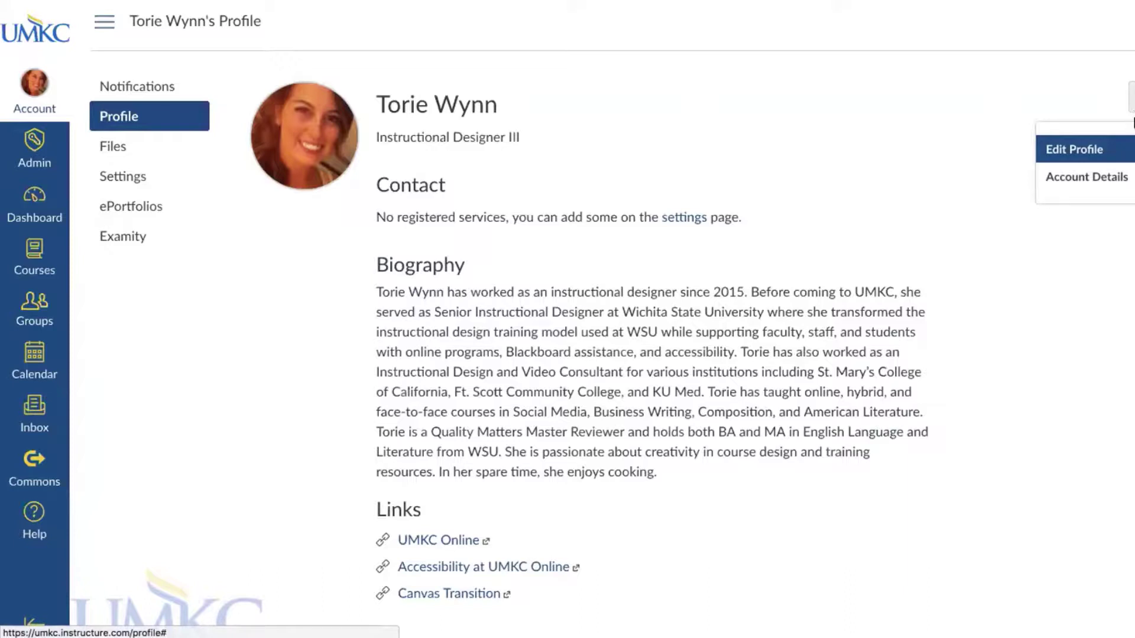
{"action": "left_click", "coordinate": [1093, 149]}
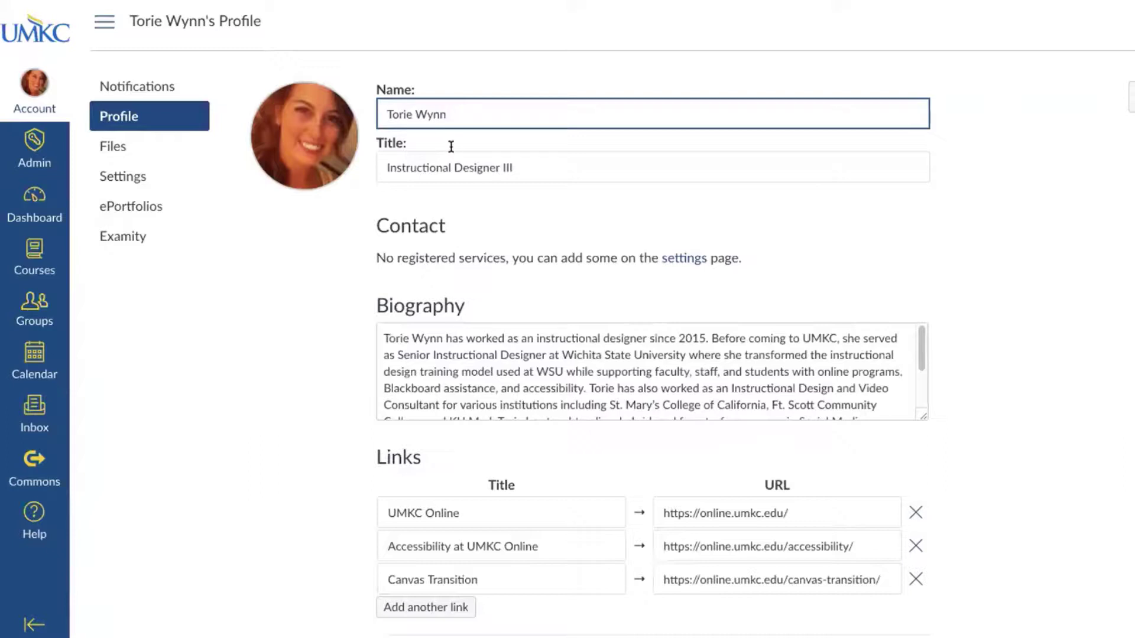
Review the title, biography and links in the profile form, and save the profile
{"action": "scroll", "coordinate": [451, 146], "scroll_direction": "down", "scroll_amount": 1}
{"action": "scroll", "coordinate": [506, 329], "scroll_direction": "down", "scroll_amount": 2}
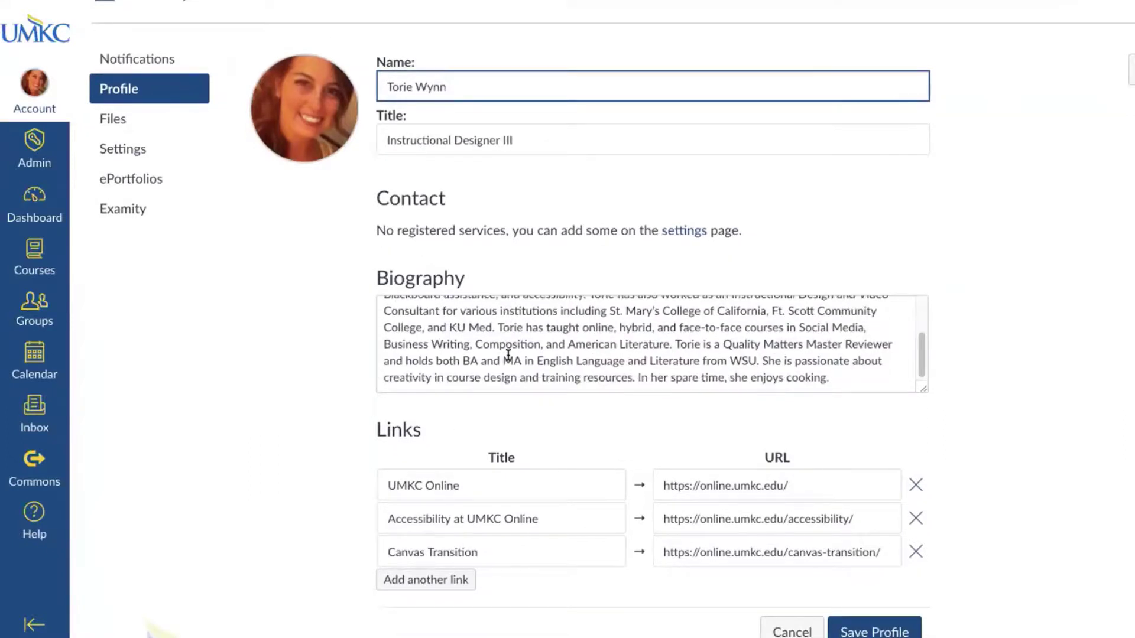
{"action": "scroll", "coordinate": [510, 343], "scroll_direction": "up", "scroll_amount": 2}
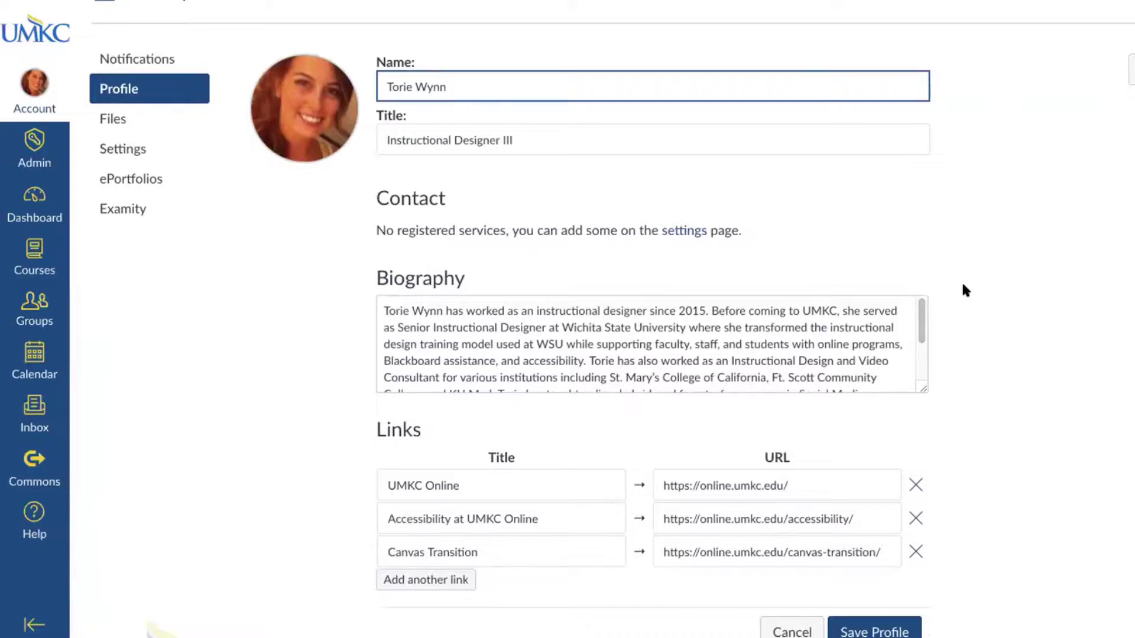
{"action": "scroll", "coordinate": [965, 290], "scroll_direction": "down", "scroll_amount": 2}
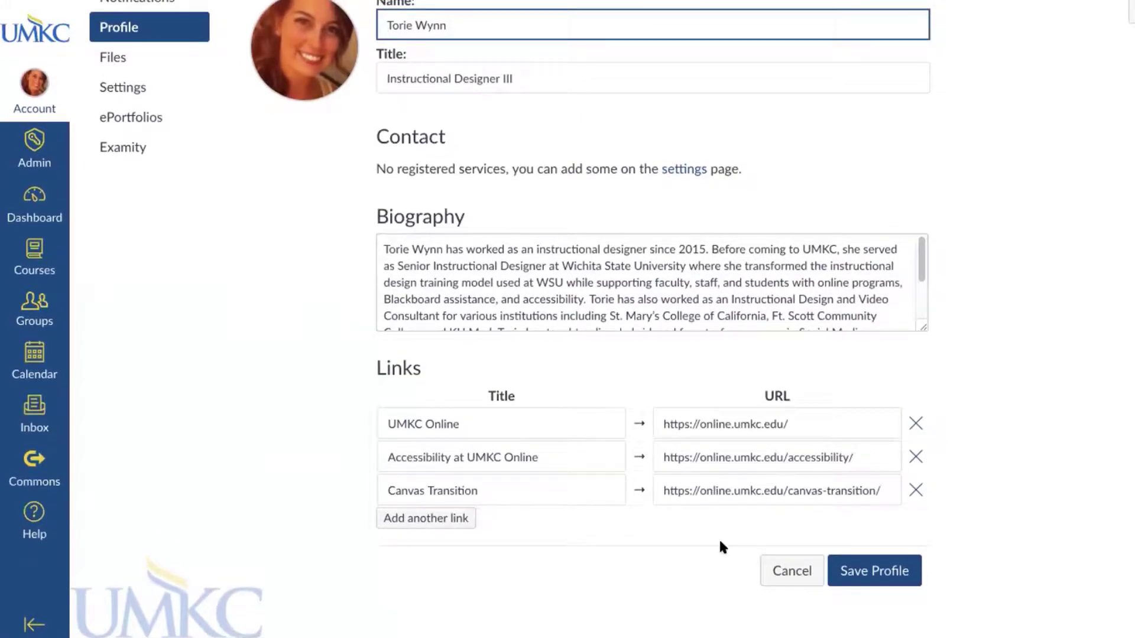
{"action": "scroll", "coordinate": [733, 542], "scroll_direction": "up", "scroll_amount": 1}
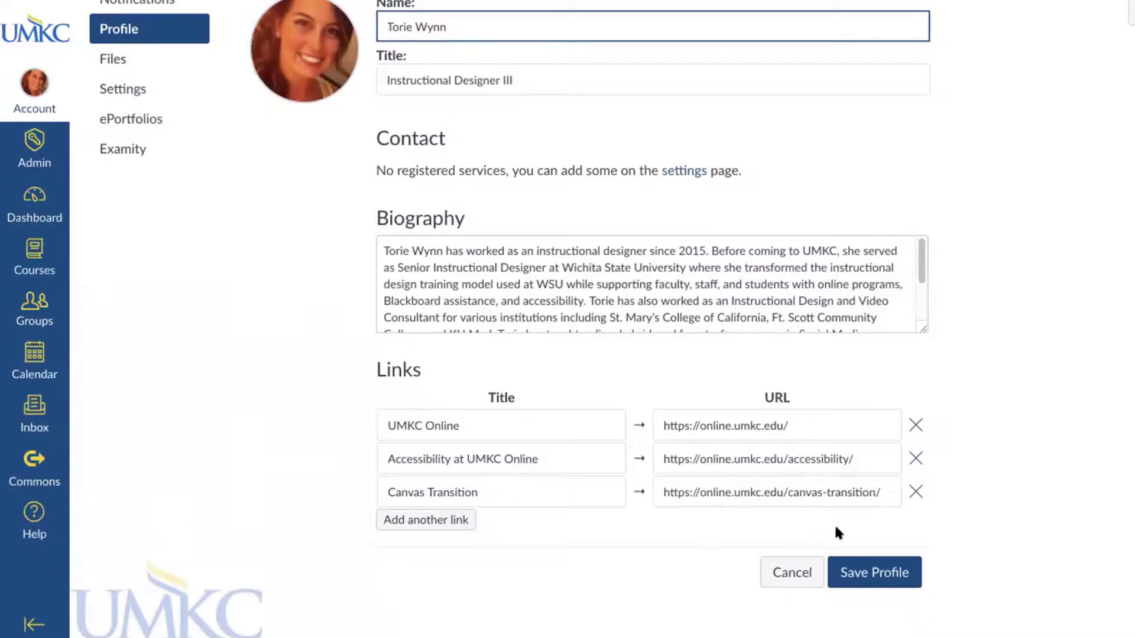
{"action": "left_click", "coordinate": [874, 574]}
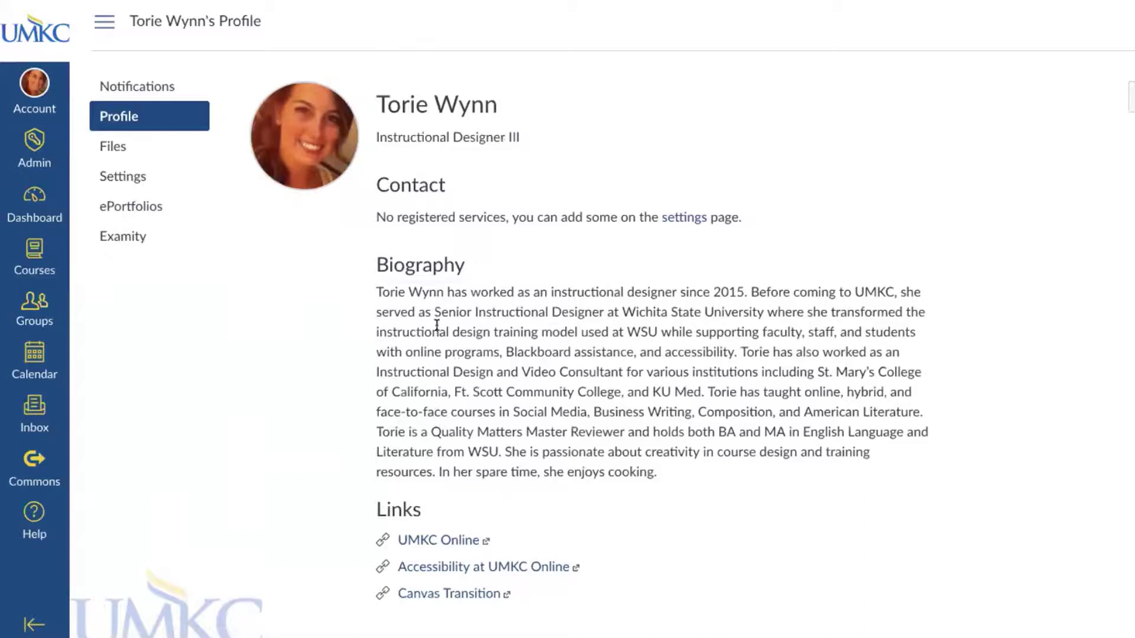
View the options for changing the profile picture and cancel without choosing one
{"action": "mouse_move", "coordinate": [344, 163]}
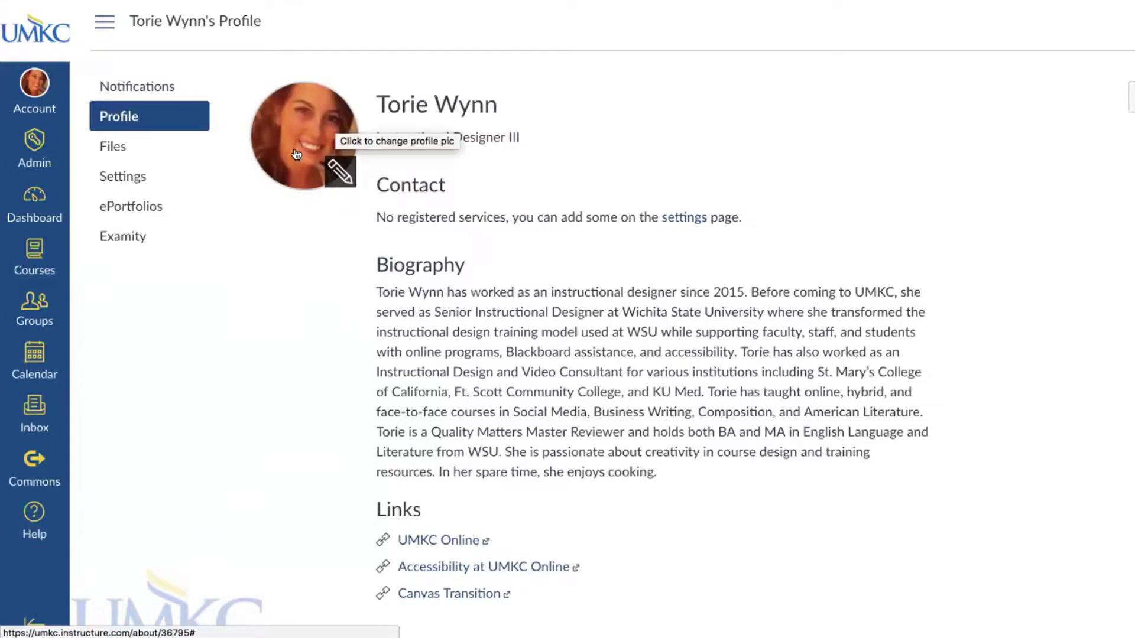
{"action": "left_click", "coordinate": [331, 174]}
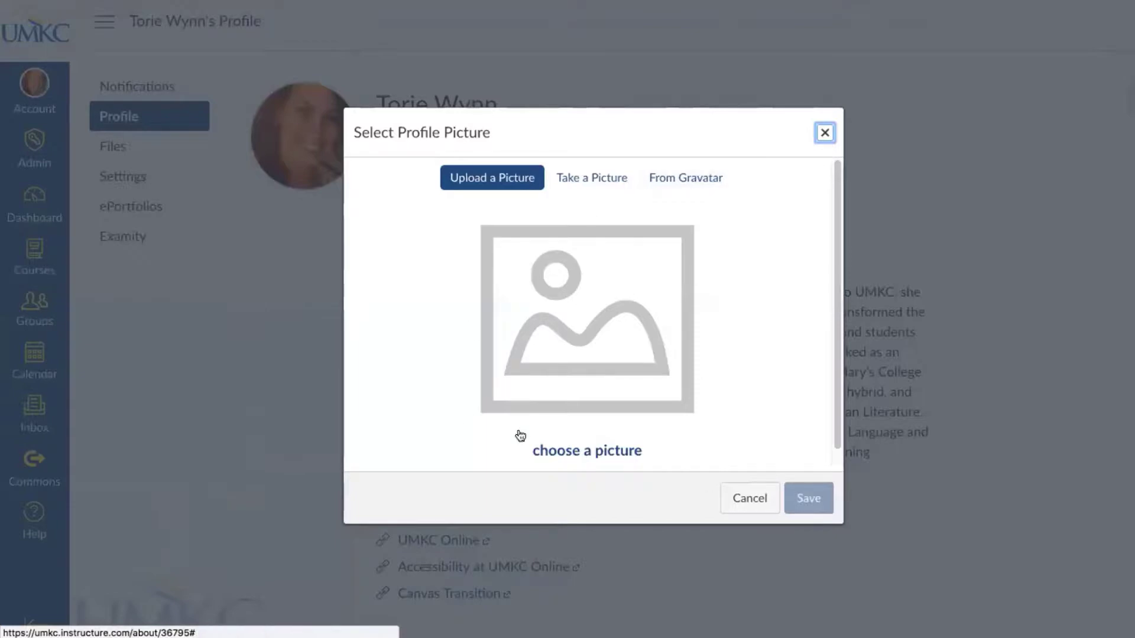
{"action": "left_click", "coordinate": [749, 498]}
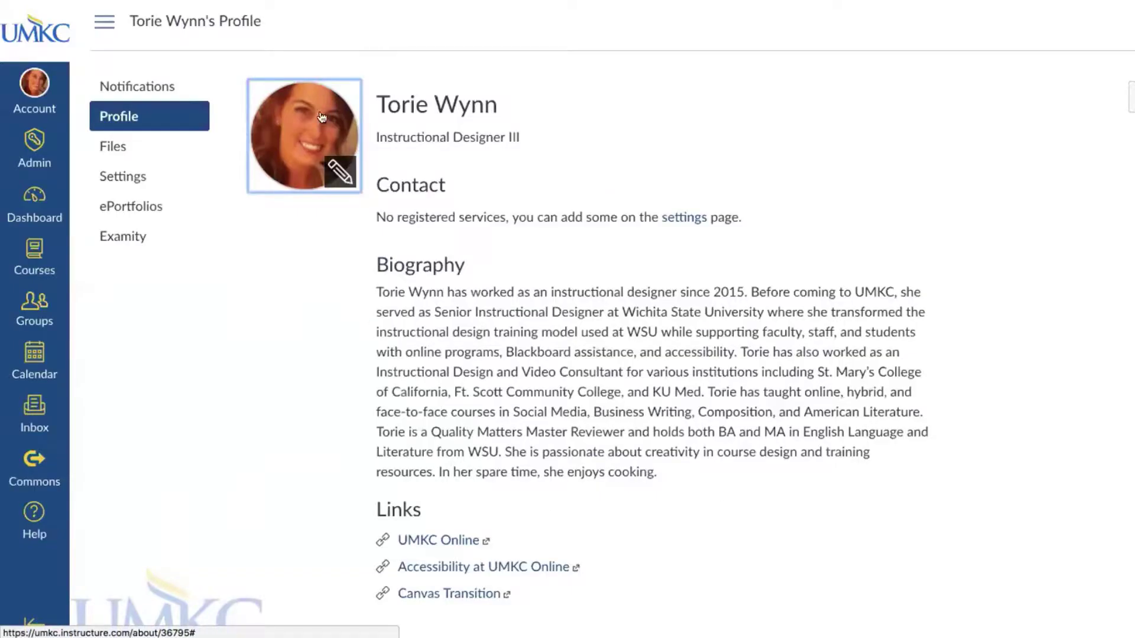
{"action": "mouse_move", "coordinate": [340, 171]}
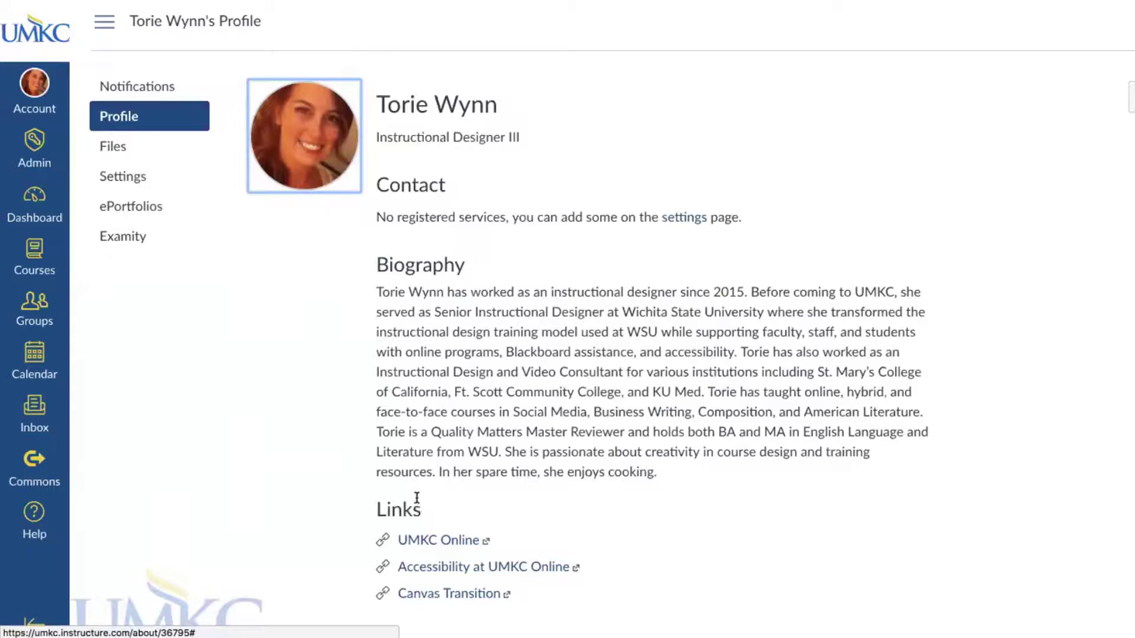
Open the notification preferences and examine the categories from Course Activities down to Conferences
{"action": "left_click", "coordinate": [171, 94]}
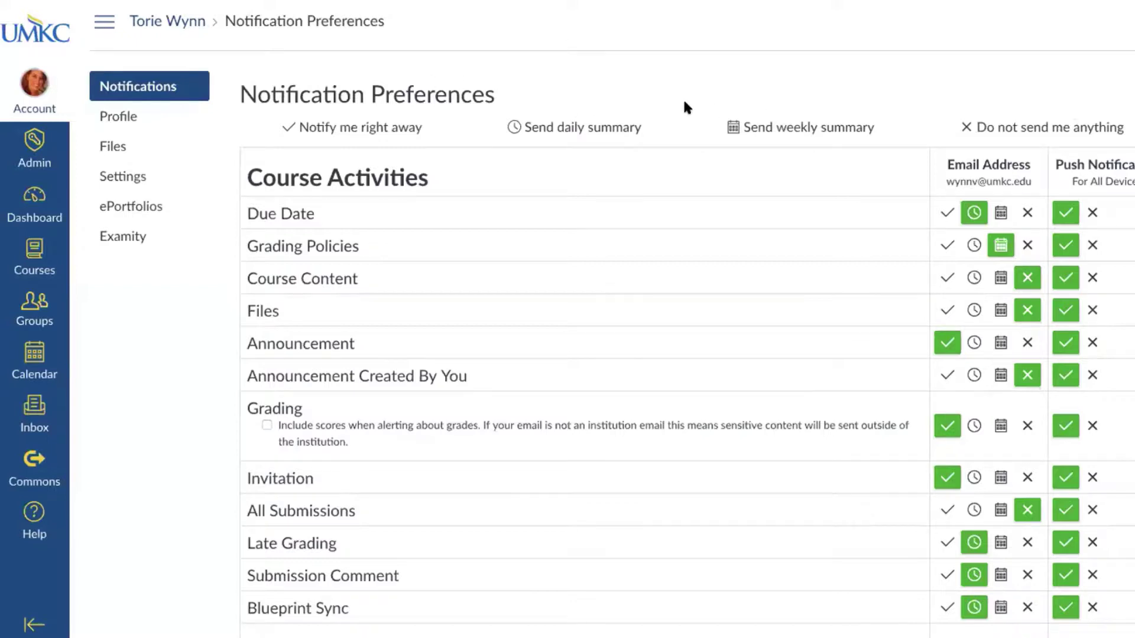
{"action": "scroll", "coordinate": [684, 103], "scroll_direction": "down", "scroll_amount": 1}
{"action": "scroll", "coordinate": [684, 104], "scroll_direction": "down", "scroll_amount": 3}
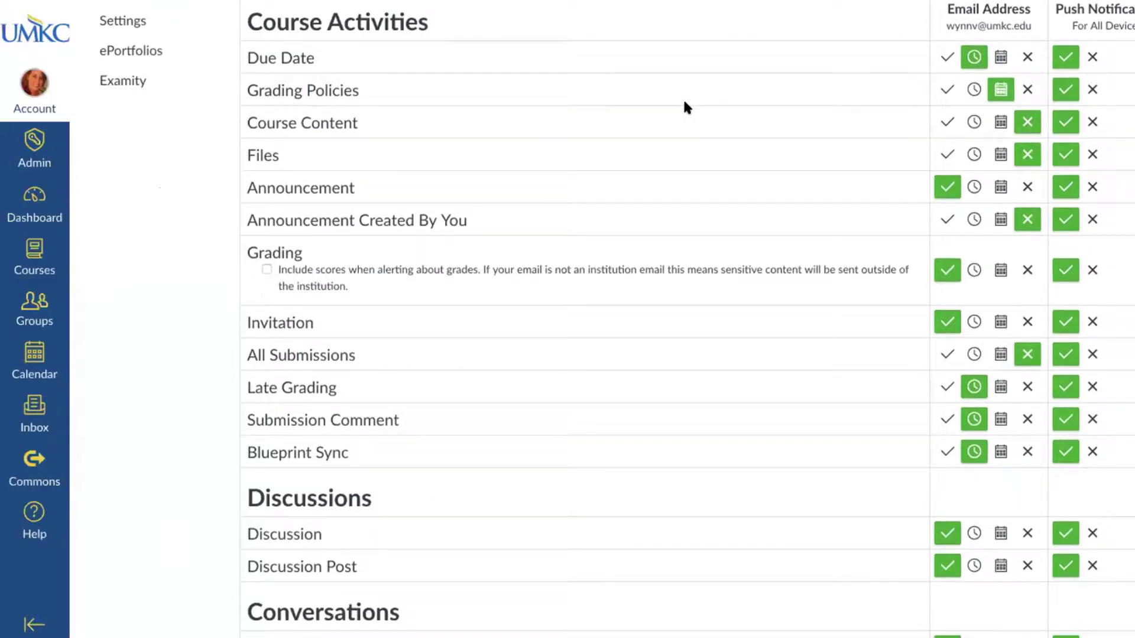
{"action": "scroll", "coordinate": [464, 24], "scroll_direction": "down", "scroll_amount": 6}
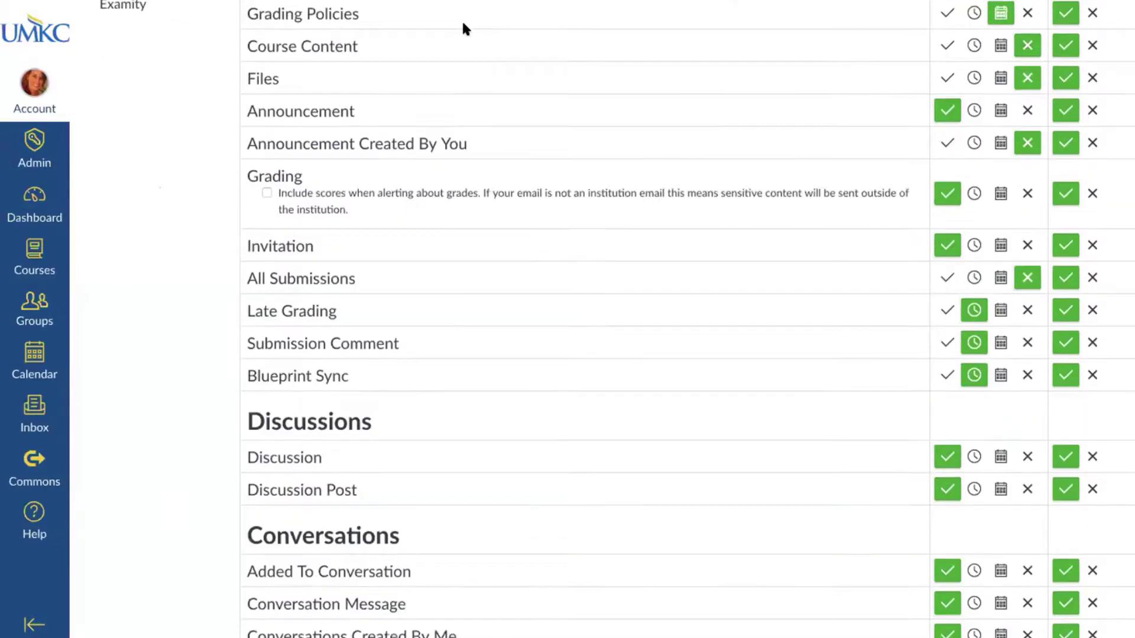
{"action": "scroll", "coordinate": [441, 175], "scroll_direction": "down", "scroll_amount": 2}
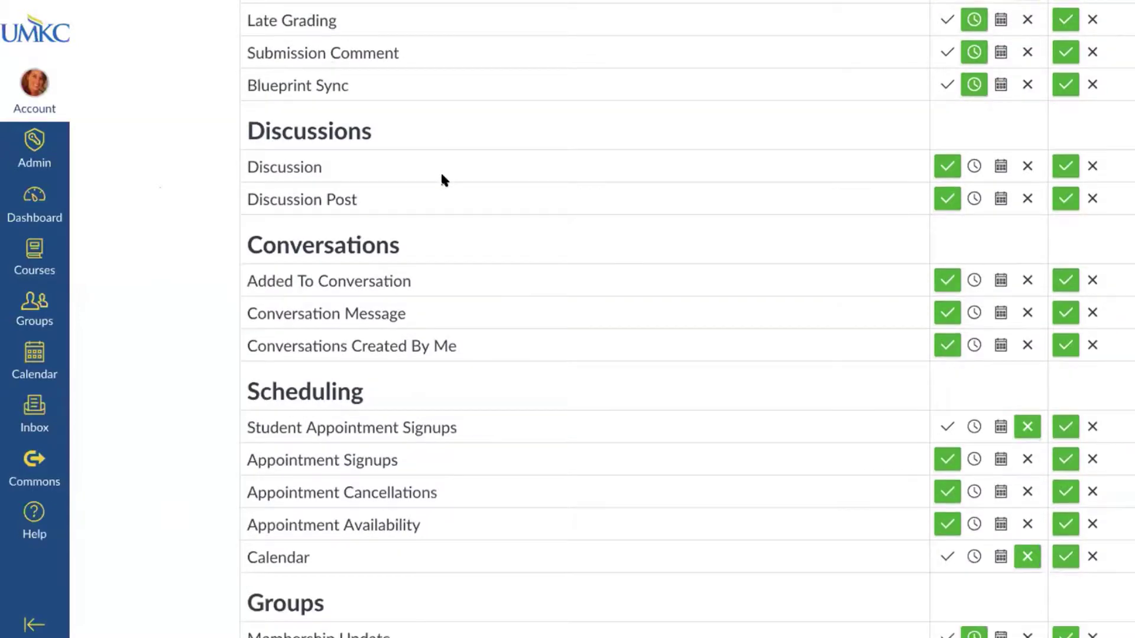
{"action": "scroll", "coordinate": [440, 178], "scroll_direction": "down", "scroll_amount": 1}
{"action": "scroll", "coordinate": [439, 185], "scroll_direction": "down", "scroll_amount": 1}
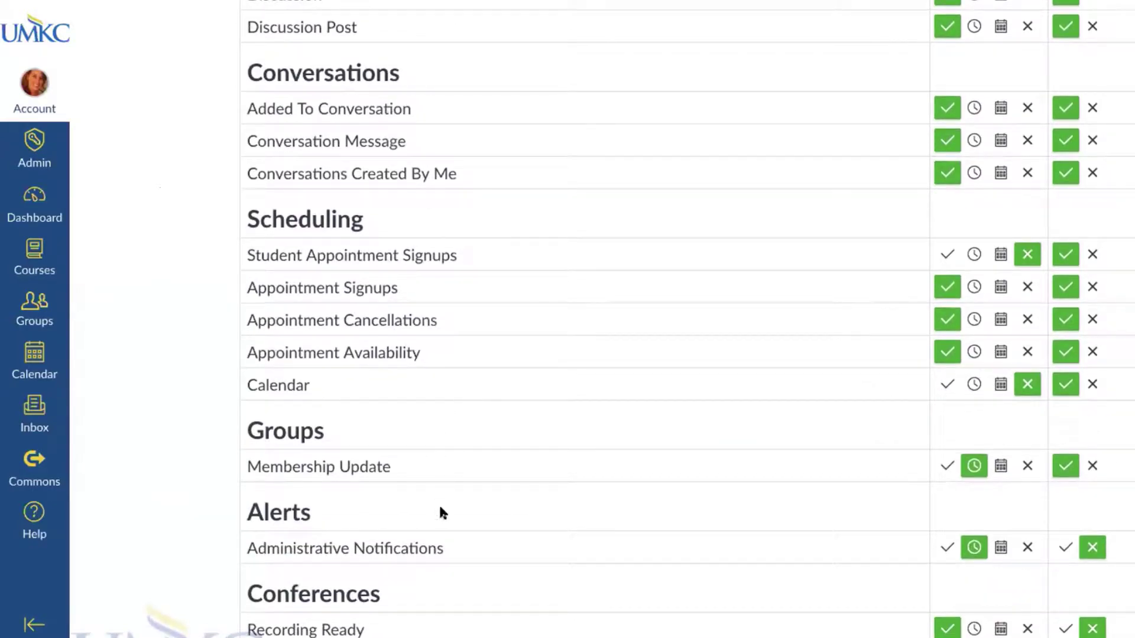
{"action": "scroll", "coordinate": [550, 586], "scroll_direction": "down", "scroll_amount": 1}
{"action": "scroll", "coordinate": [632, 567], "scroll_direction": "up", "scroll_amount": 10}
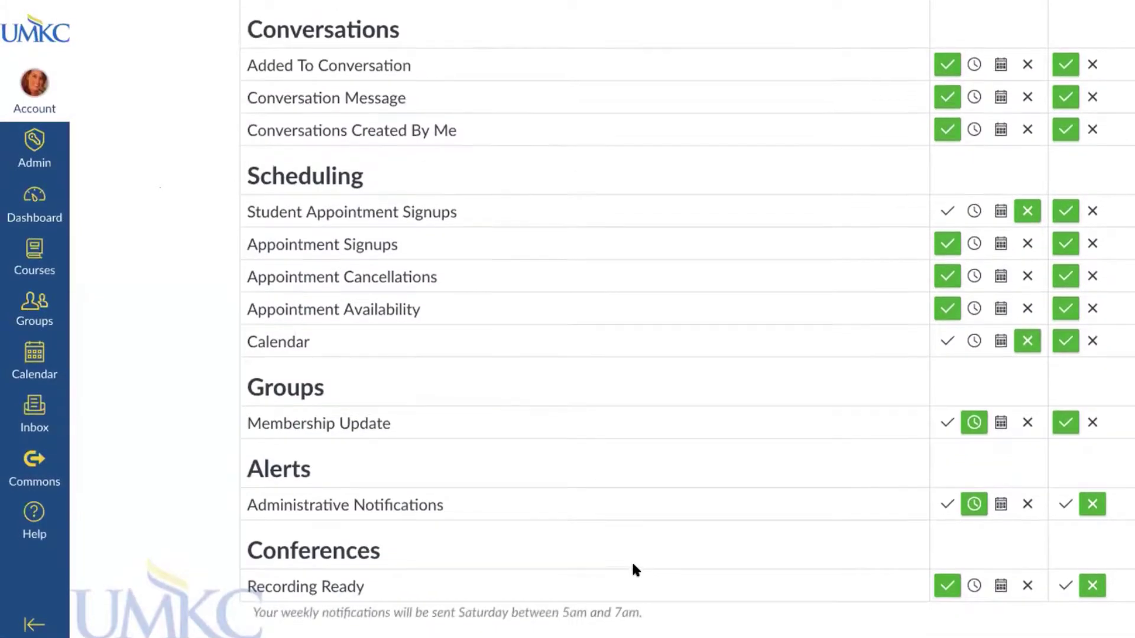
{"action": "scroll", "coordinate": [632, 568], "scroll_direction": "up", "scroll_amount": 1}
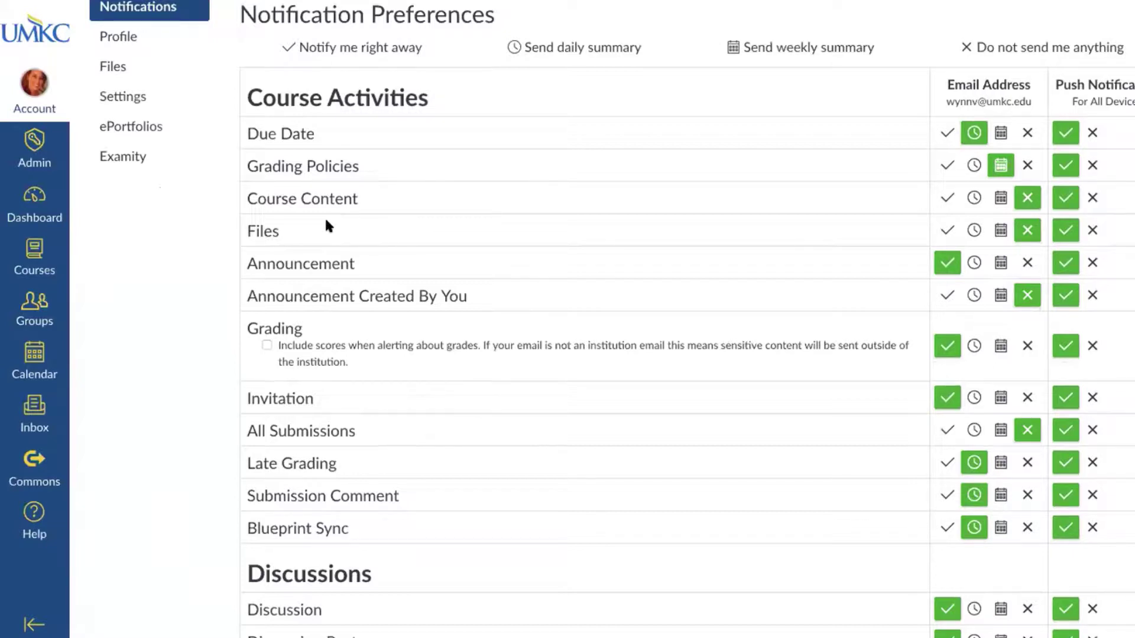
{"action": "mouse_move", "coordinate": [314, 256]}
{"action": "mouse_move", "coordinate": [273, 457]}
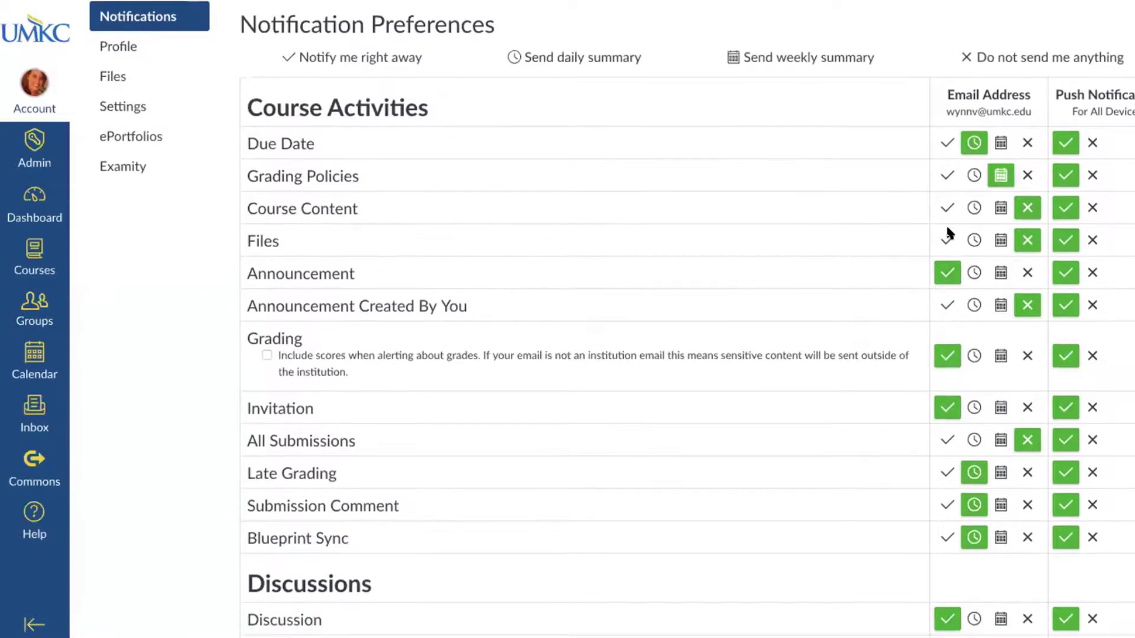
Try the email notification frequencies for Files, ending on a weekly summary
{"action": "left_click", "coordinate": [945, 232]}
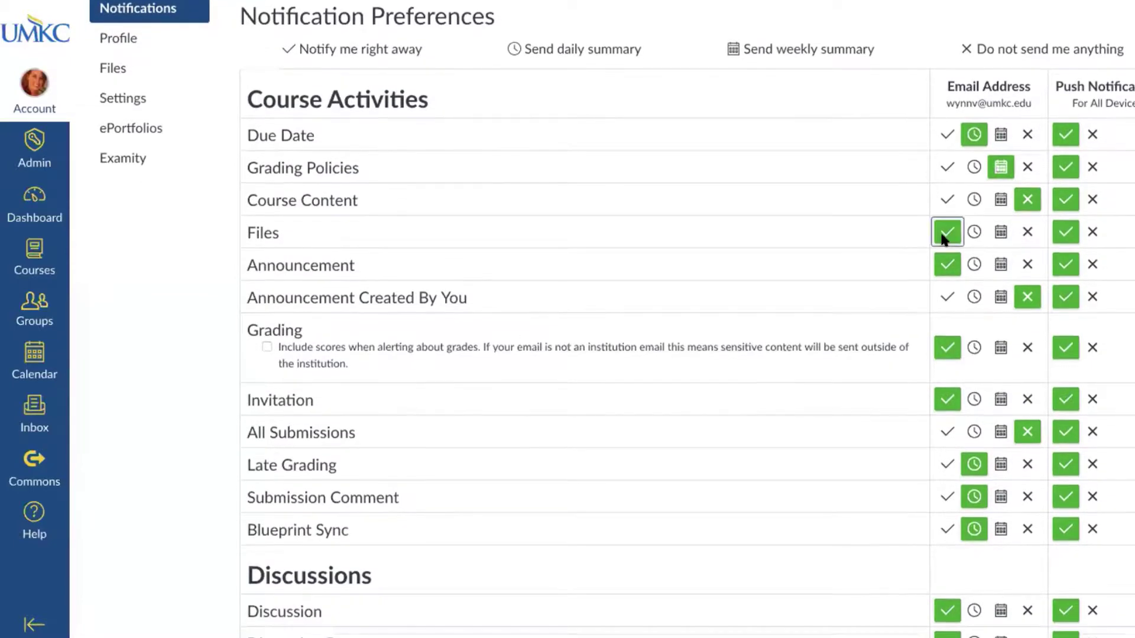
{"action": "left_click", "coordinate": [974, 232]}
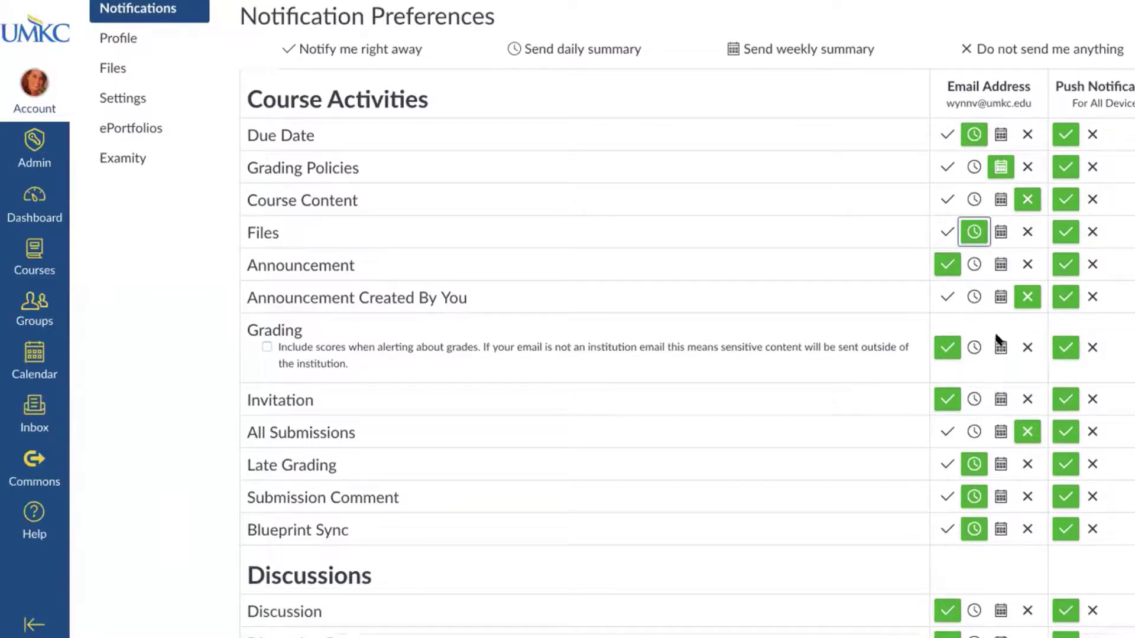
{"action": "left_click", "coordinate": [1000, 231]}
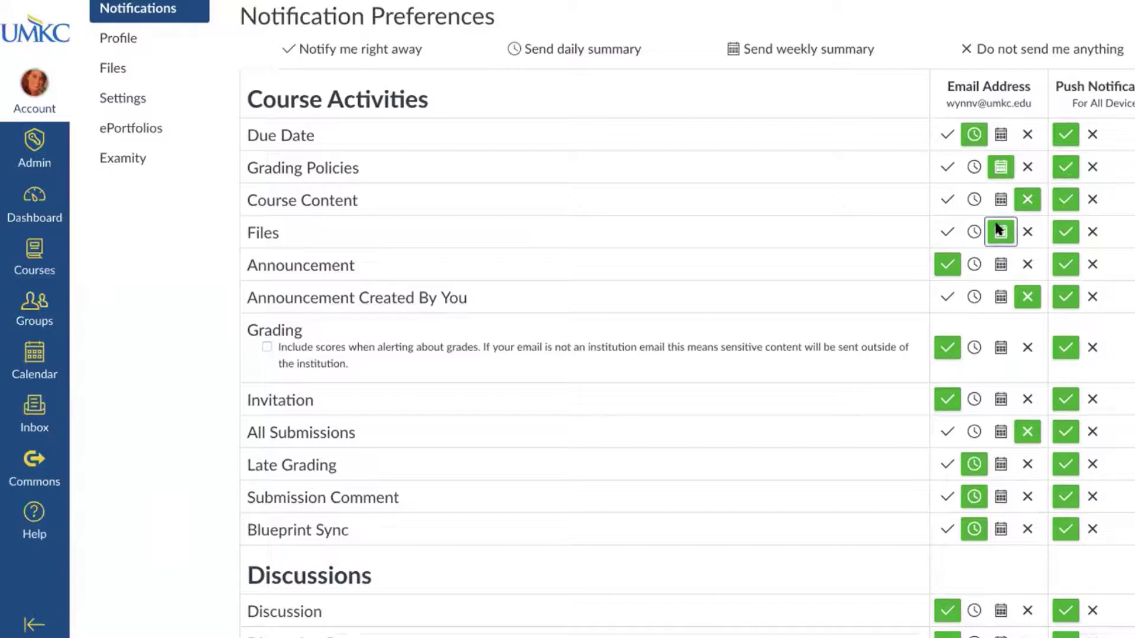
Try the email notification frequencies for Grading Policies, ending on not sending anything
{"action": "left_click", "coordinate": [975, 167]}
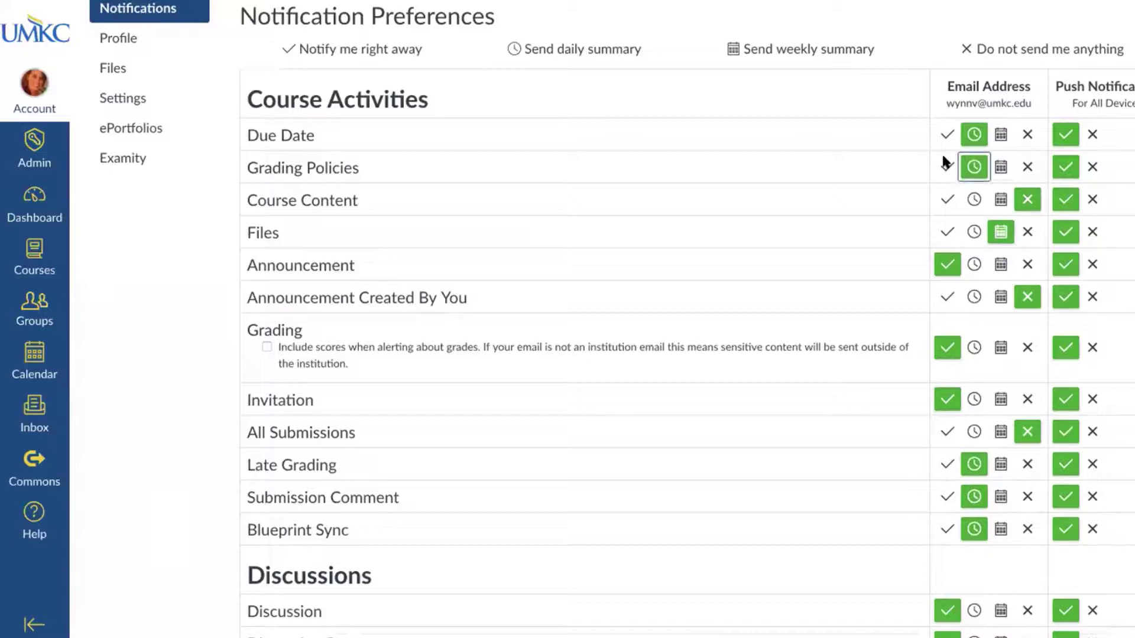
{"action": "left_click", "coordinate": [946, 166]}
{"action": "left_click", "coordinate": [1001, 167]}
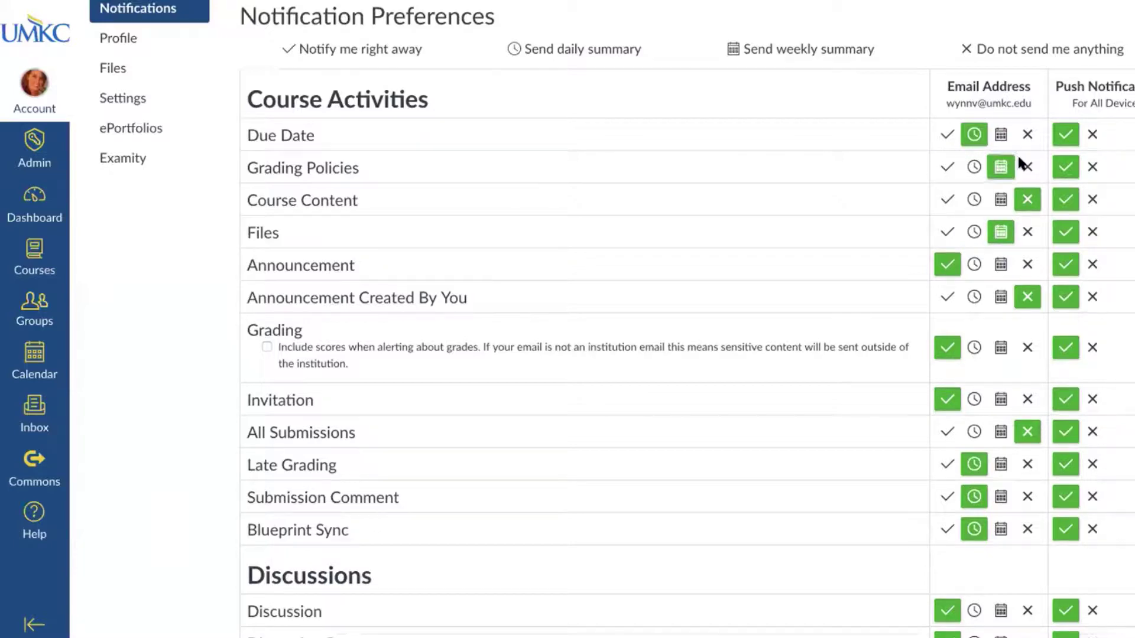
{"action": "left_click", "coordinate": [1025, 166]}
{"action": "scroll", "coordinate": [822, 59], "scroll_direction": "down", "scroll_amount": 1}
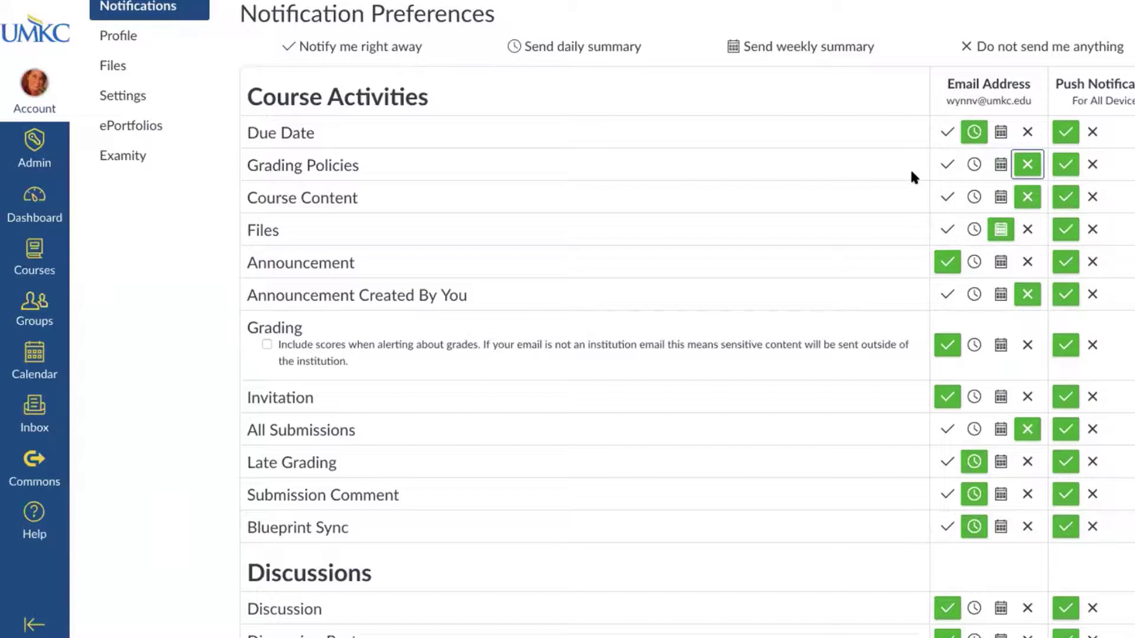
{"action": "scroll", "coordinate": [911, 172], "scroll_direction": "down", "scroll_amount": 2}
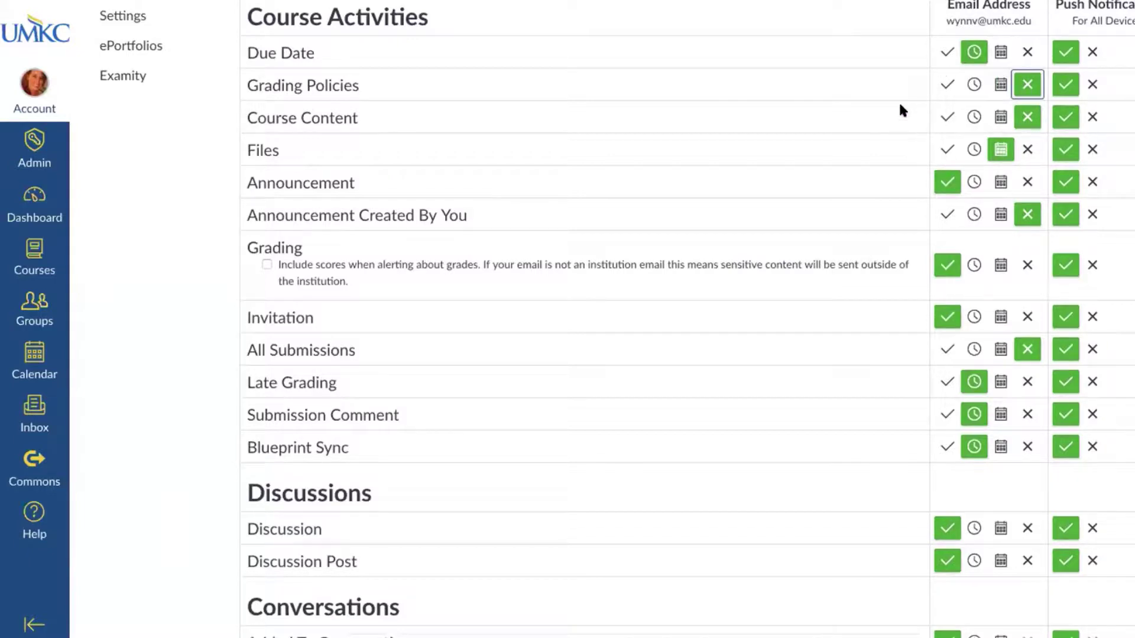
{"action": "scroll", "coordinate": [900, 111], "scroll_direction": "up", "scroll_amount": 4}
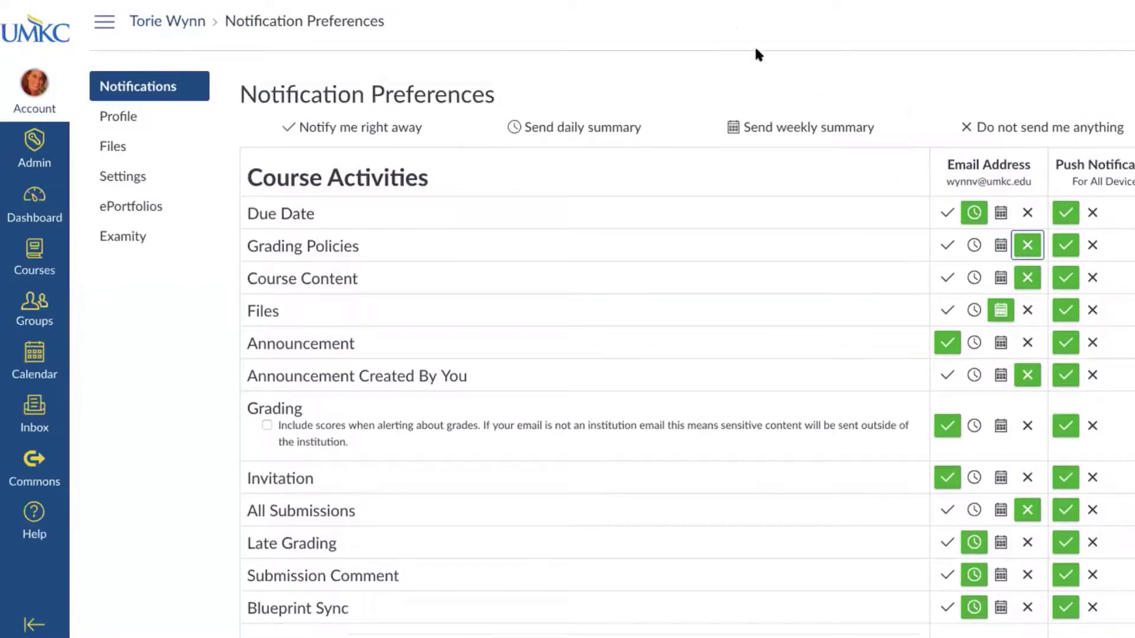
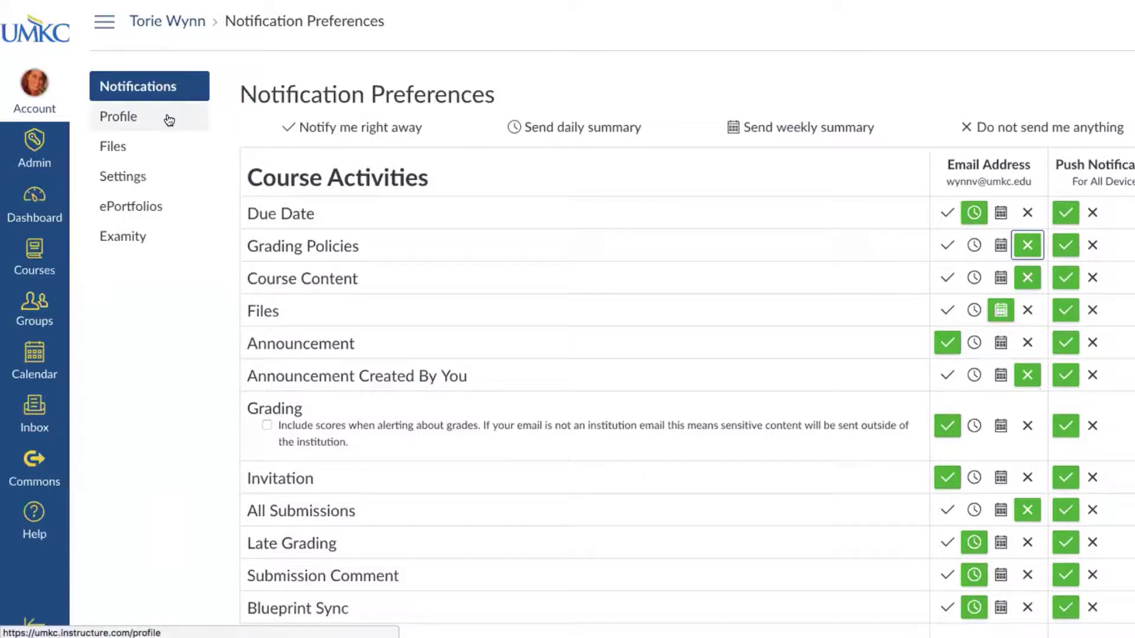
Open the account's files, view the contents of the ACCTNG 420 Sandbox folder, and return to My Files
{"action": "left_click", "coordinate": [187, 157]}
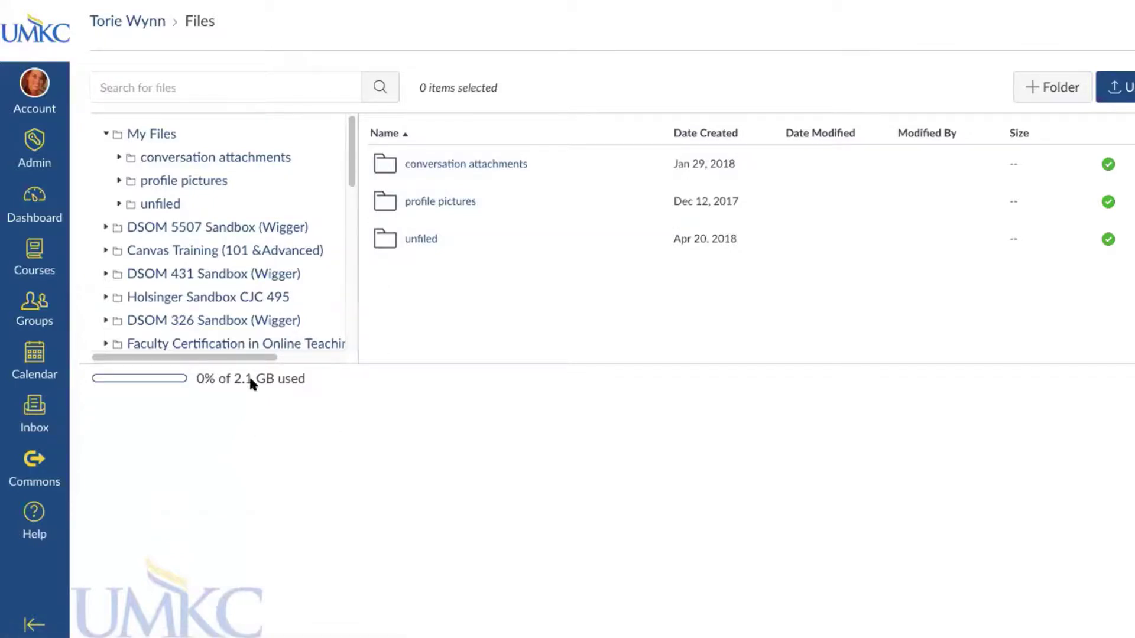
{"action": "scroll", "coordinate": [350, 172], "scroll_direction": "down", "scroll_amount": 5}
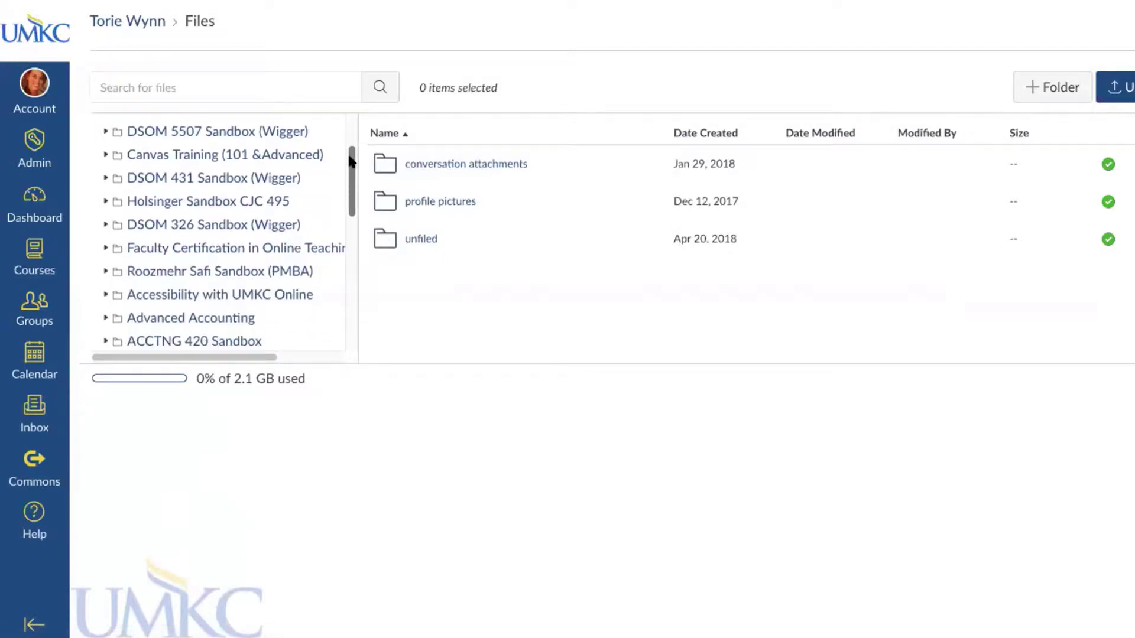
{"action": "left_click_drag", "start_coordinate": [350, 172], "coordinate": [337, 152]}
{"action": "left_click", "coordinate": [189, 336]}
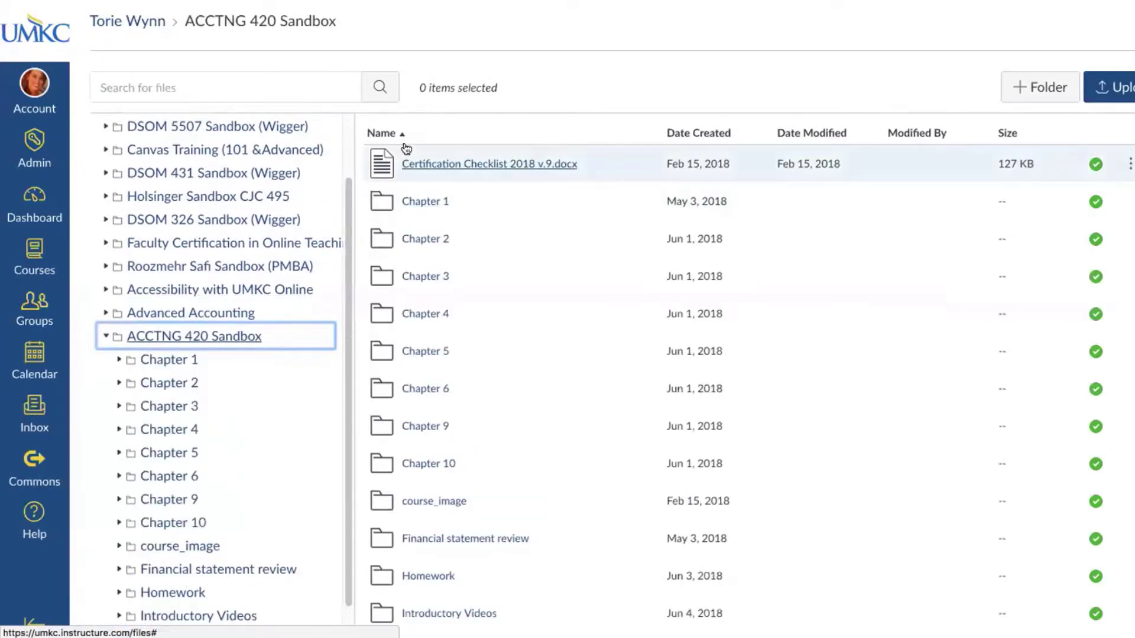
{"action": "scroll", "coordinate": [160, 366], "scroll_direction": "up", "scroll_amount": 3}
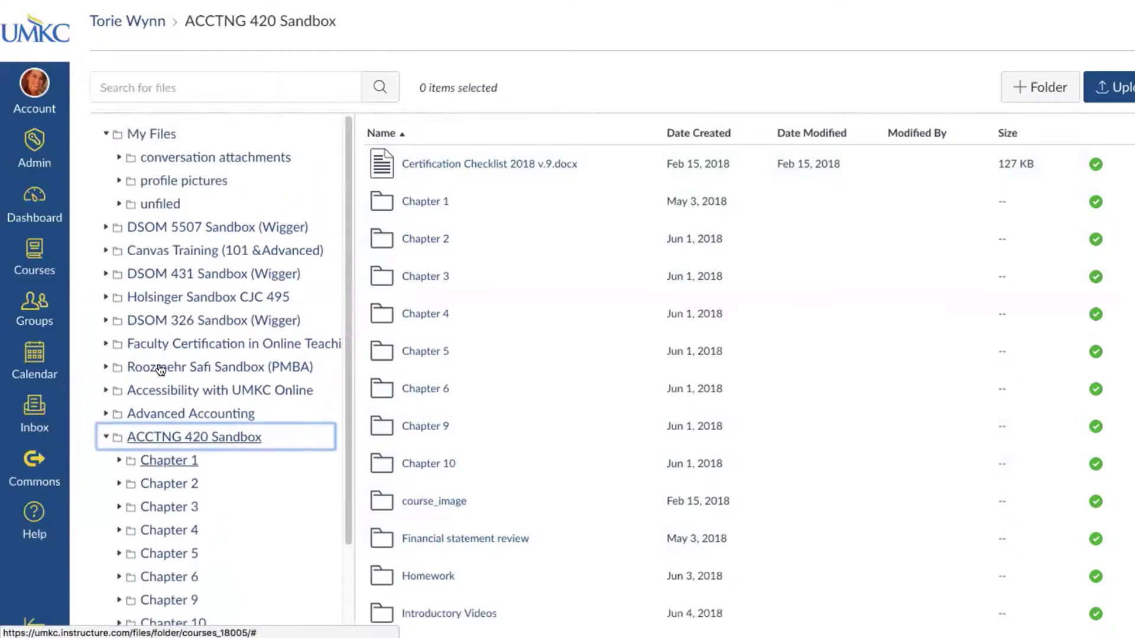
{"action": "left_click", "coordinate": [153, 135]}
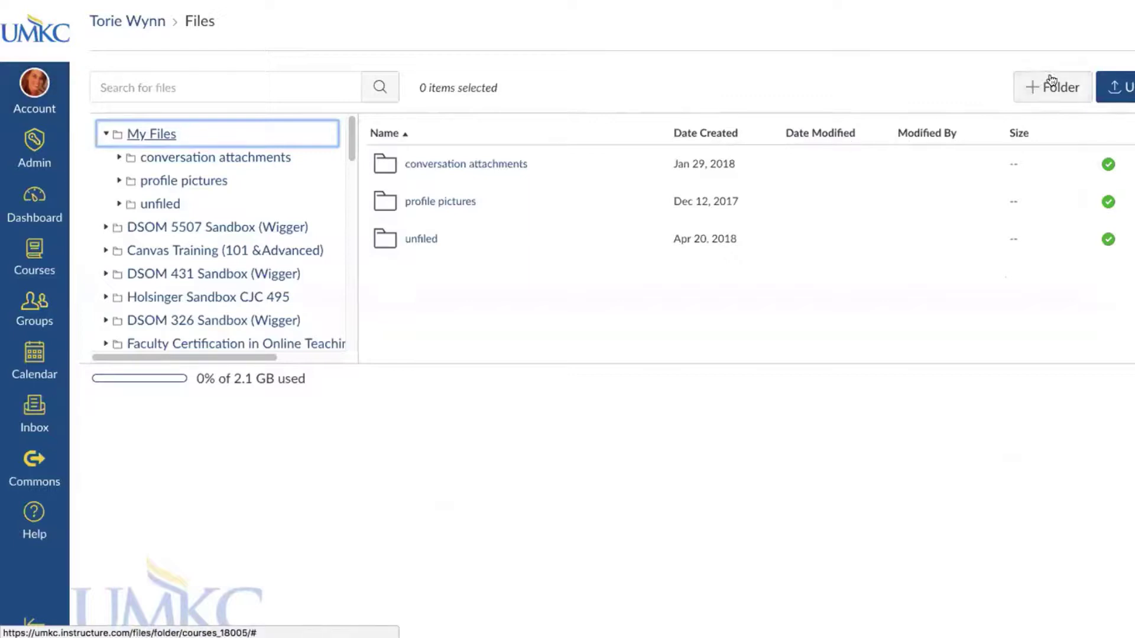
Upload the image Canvas 101.png from the Downloads folder to My Files
{"action": "left_click", "coordinate": [1052, 103]}
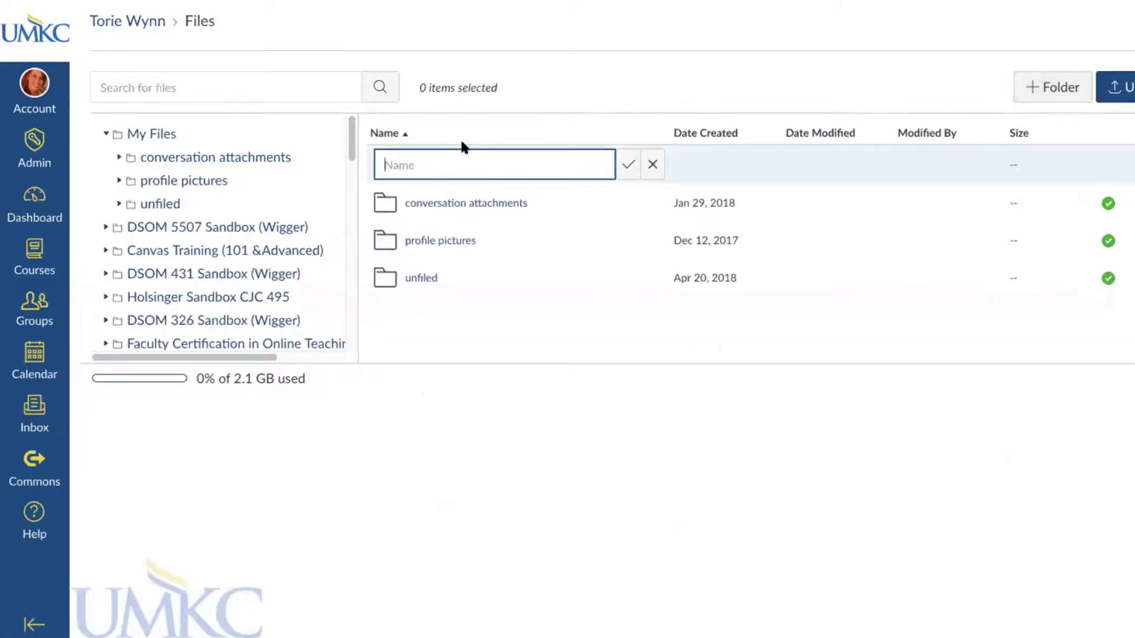
{"action": "left_click", "coordinate": [650, 168]}
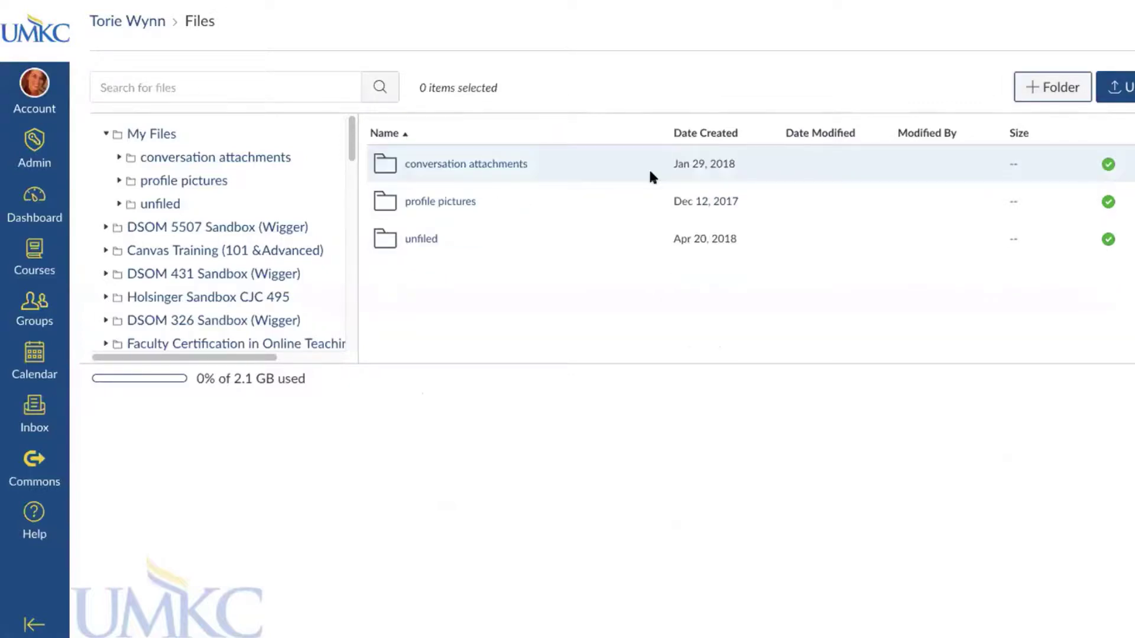
{"action": "left_click", "coordinate": [1121, 92]}
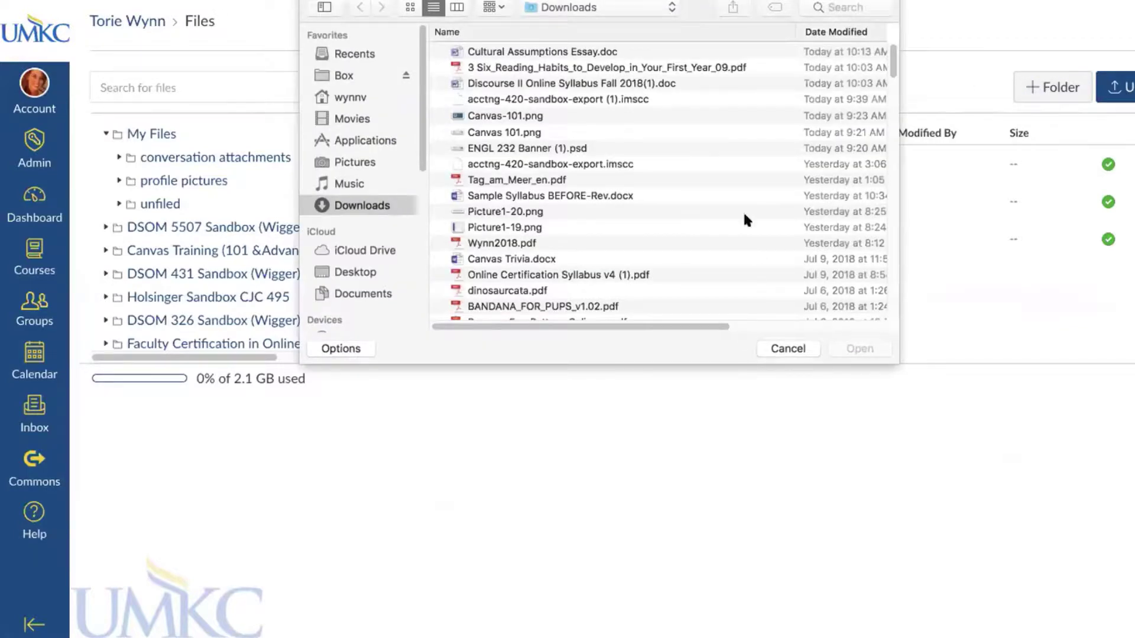
{"action": "left_click", "coordinate": [547, 131]}
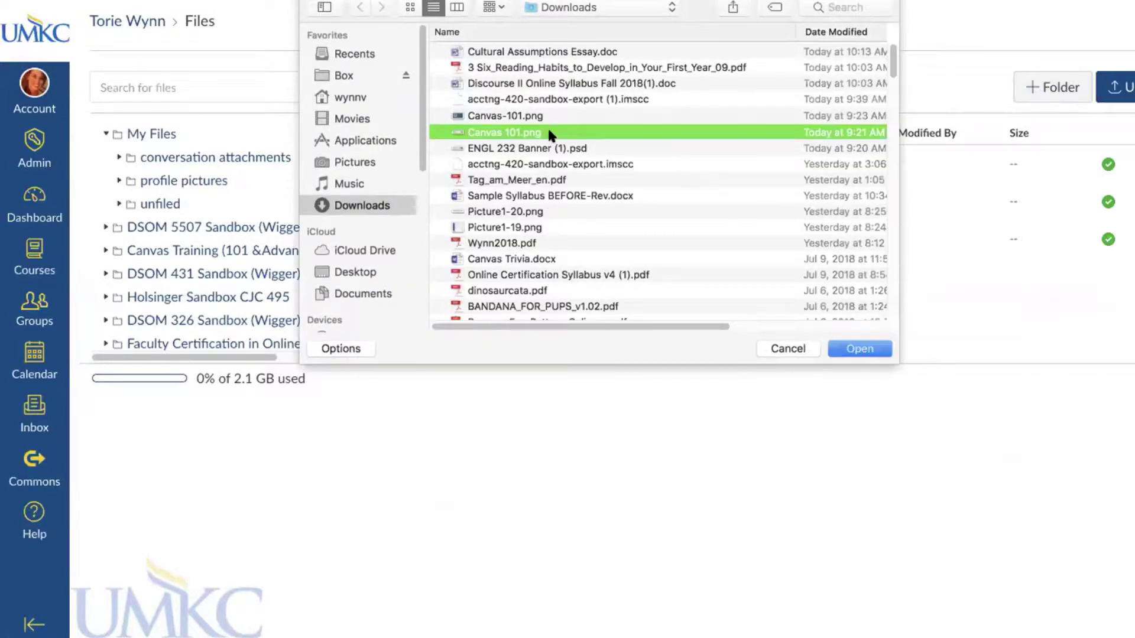
{"action": "left_click", "coordinate": [859, 349]}
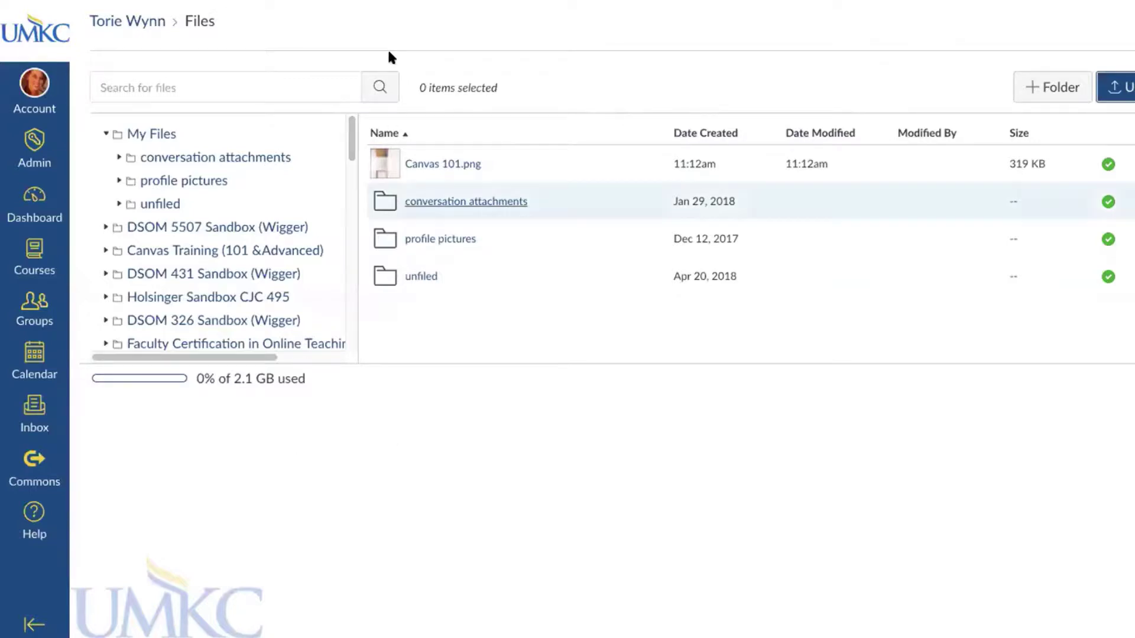
Open the account settings and examine the time zone, the language and the web services section
{"action": "left_click", "coordinate": [112, 24]}
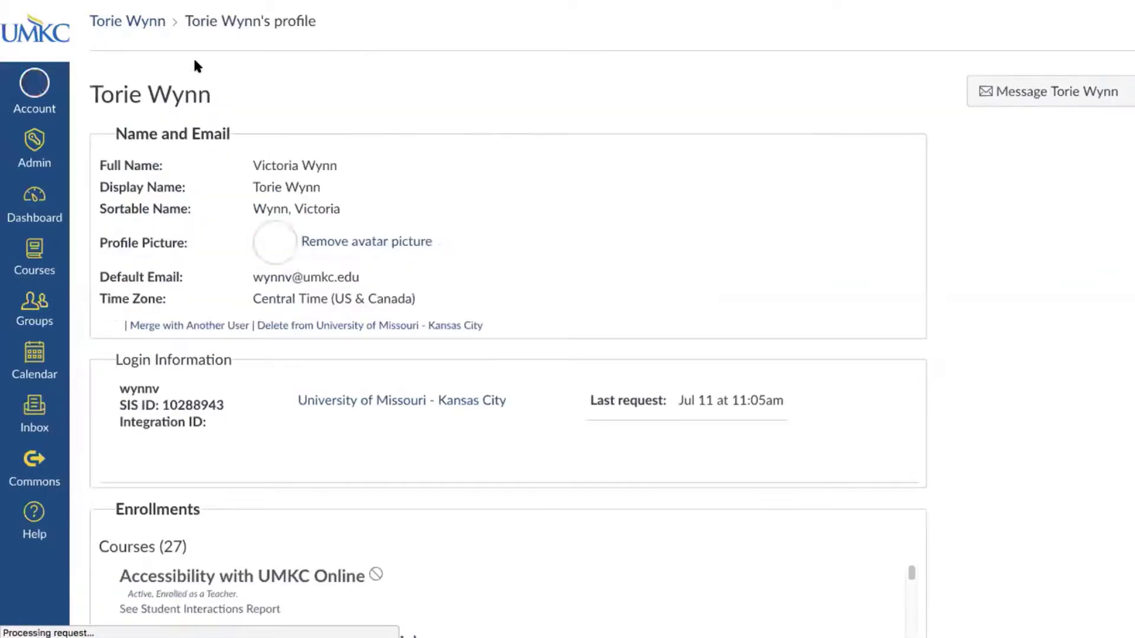
{"action": "left_click", "coordinate": [37, 88]}
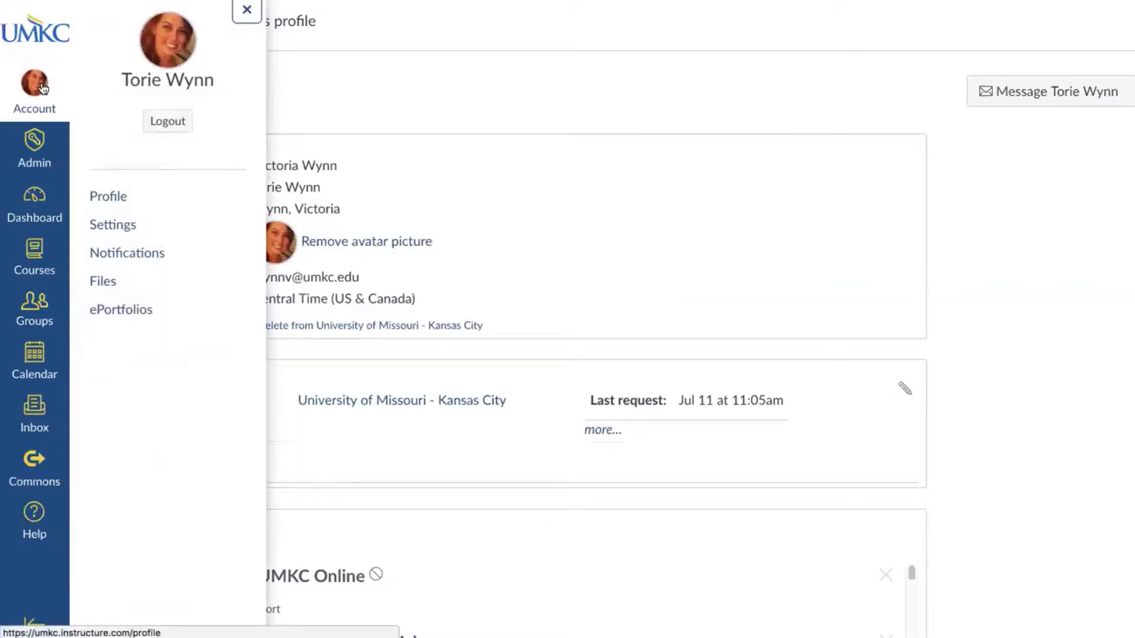
{"action": "left_click", "coordinate": [98, 225]}
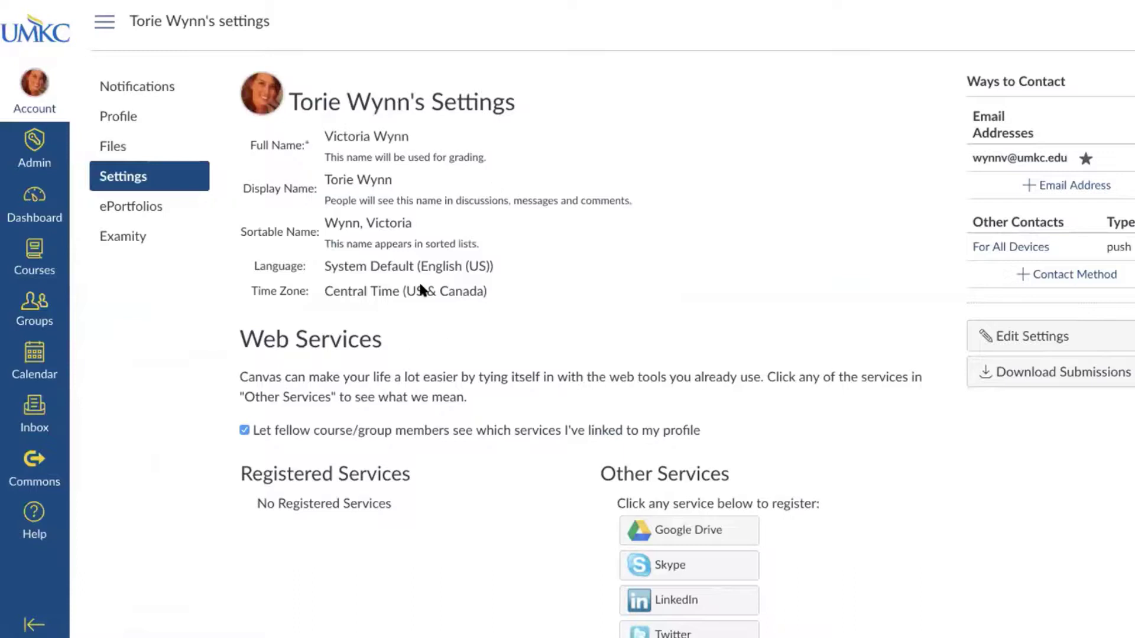
{"action": "mouse_move", "coordinate": [488, 288]}
{"action": "left_mouse_down"}
{"action": "mouse_move", "coordinate": [324, 289]}
{"action": "mouse_move", "coordinate": [505, 299]}
{"action": "left_mouse_up"}
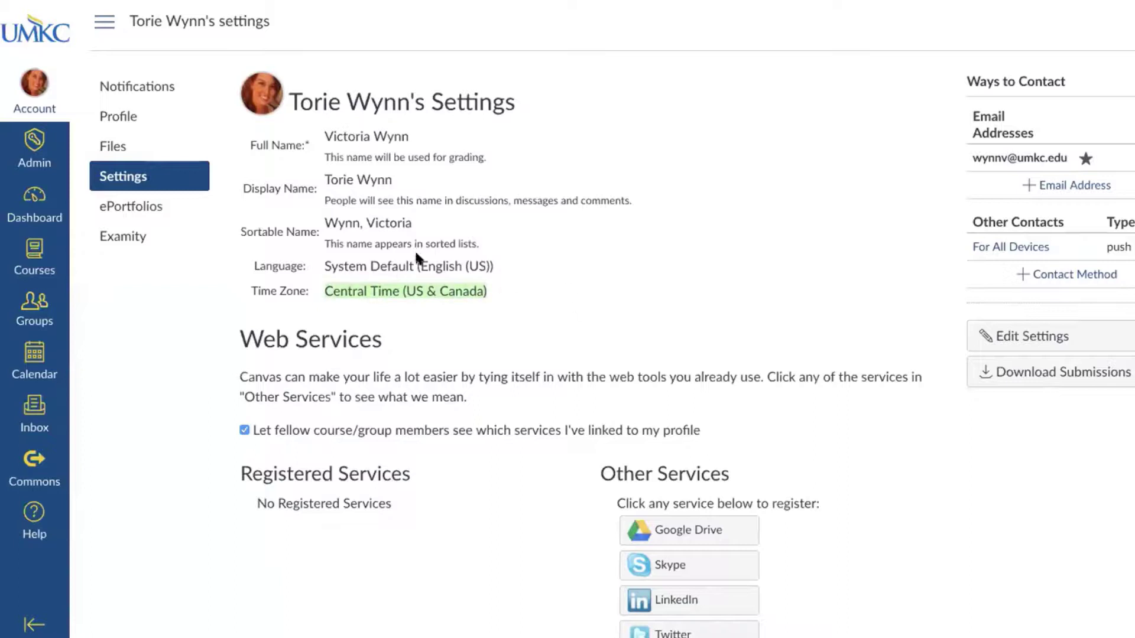
{"action": "left_click_drag", "start_coordinate": [528, 256], "coordinate": [325, 265]}
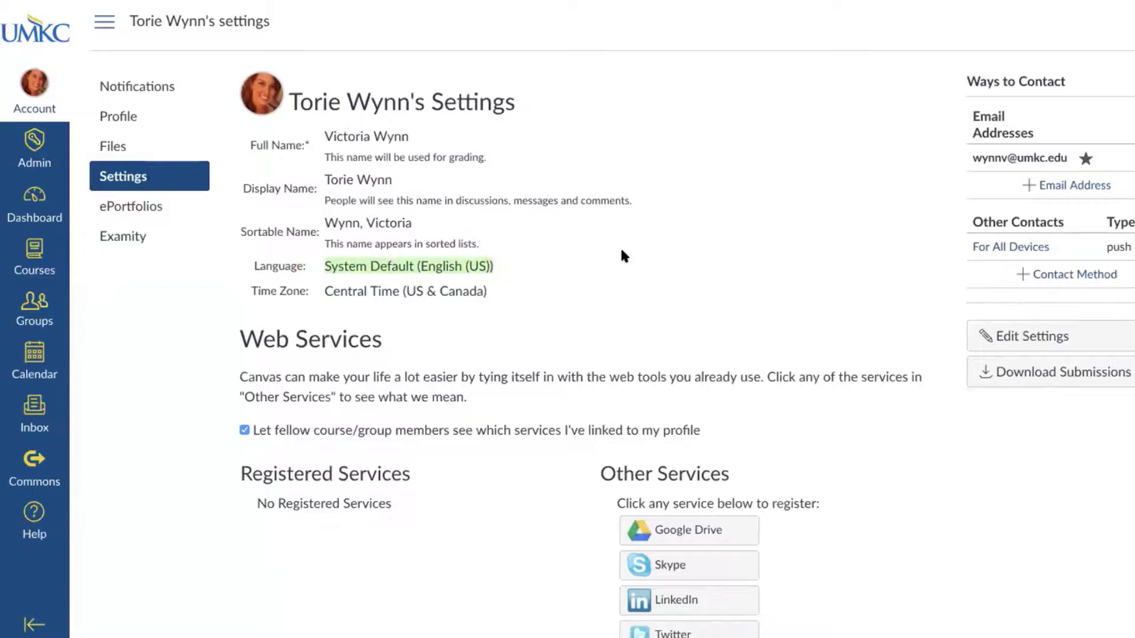
{"action": "scroll", "coordinate": [535, 174], "scroll_direction": "down", "scroll_amount": 3}
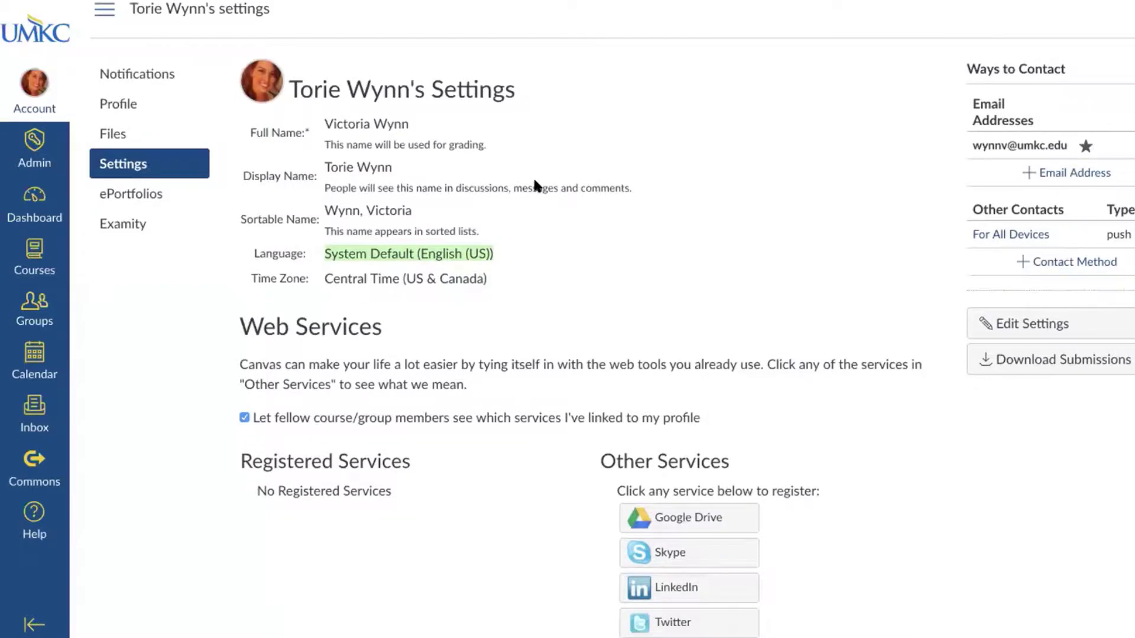
{"action": "scroll", "coordinate": [547, 165], "scroll_direction": "down", "scroll_amount": 2}
{"action": "scroll", "coordinate": [547, 170], "scroll_direction": "up", "scroll_amount": 5}
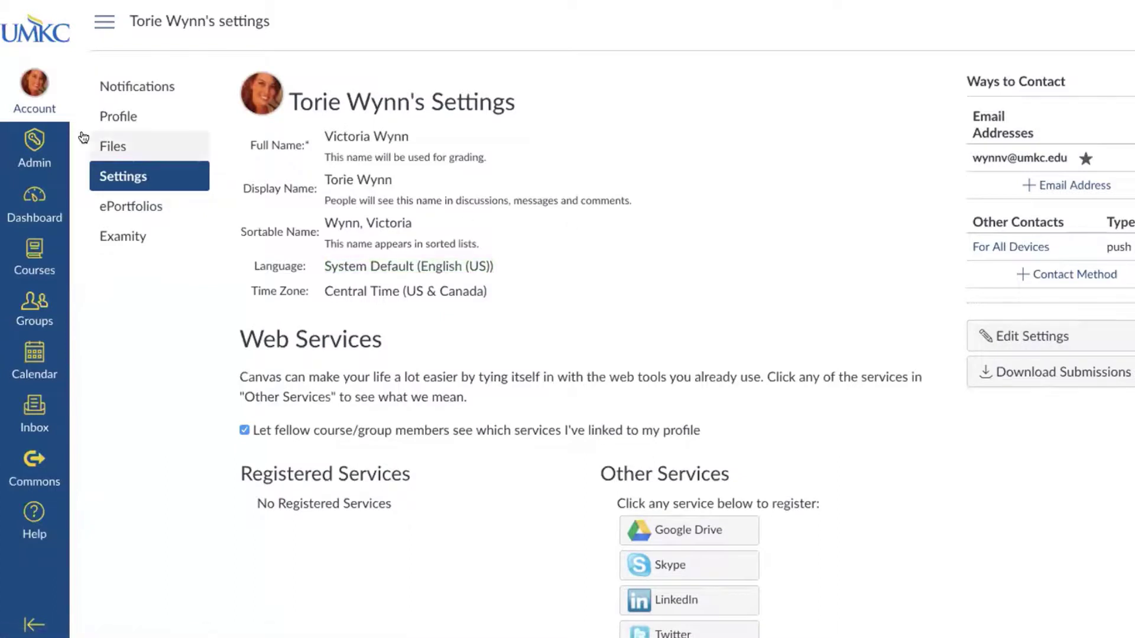
Show the account's logout option, close the account options without logging out, and go to the Dashboard
{"action": "left_click", "coordinate": [19, 109]}
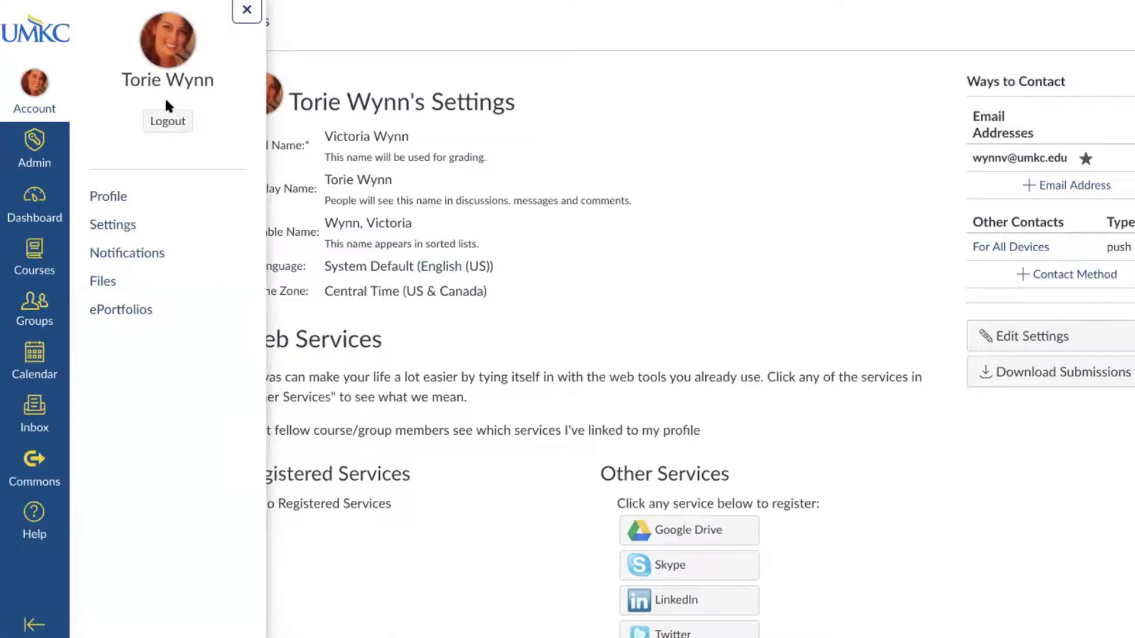
{"action": "left_click", "coordinate": [155, 121]}
{"action": "left_click", "coordinate": [246, 9]}
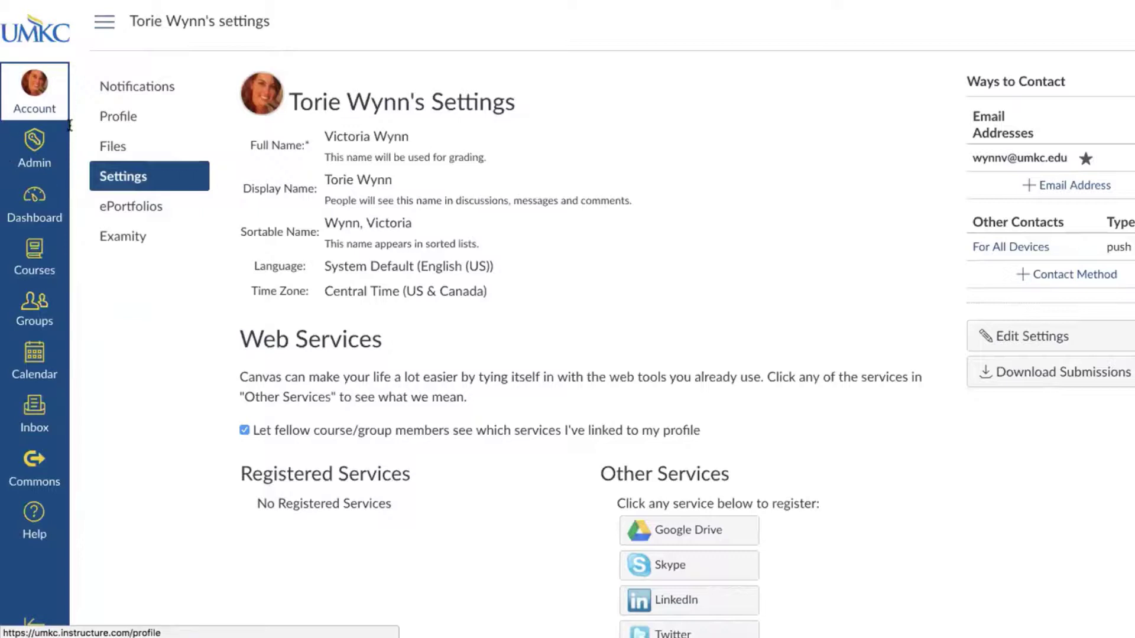
{"action": "left_click", "coordinate": [29, 235]}
{"action": "left_click", "coordinate": [26, 217]}
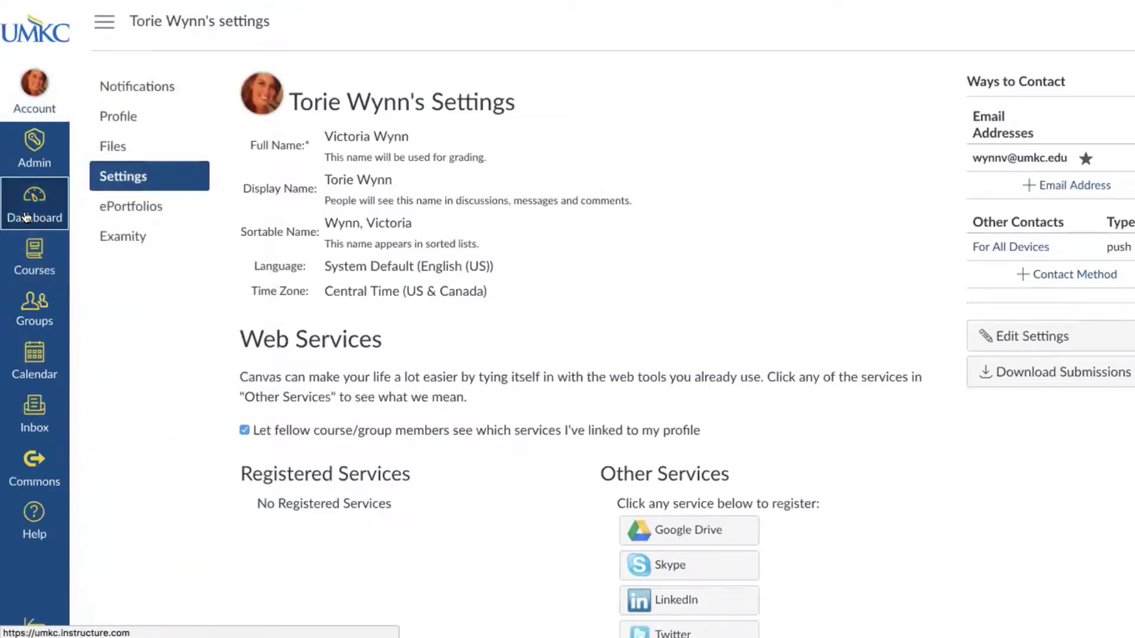
{"action": "left_click", "coordinate": [26, 217]}
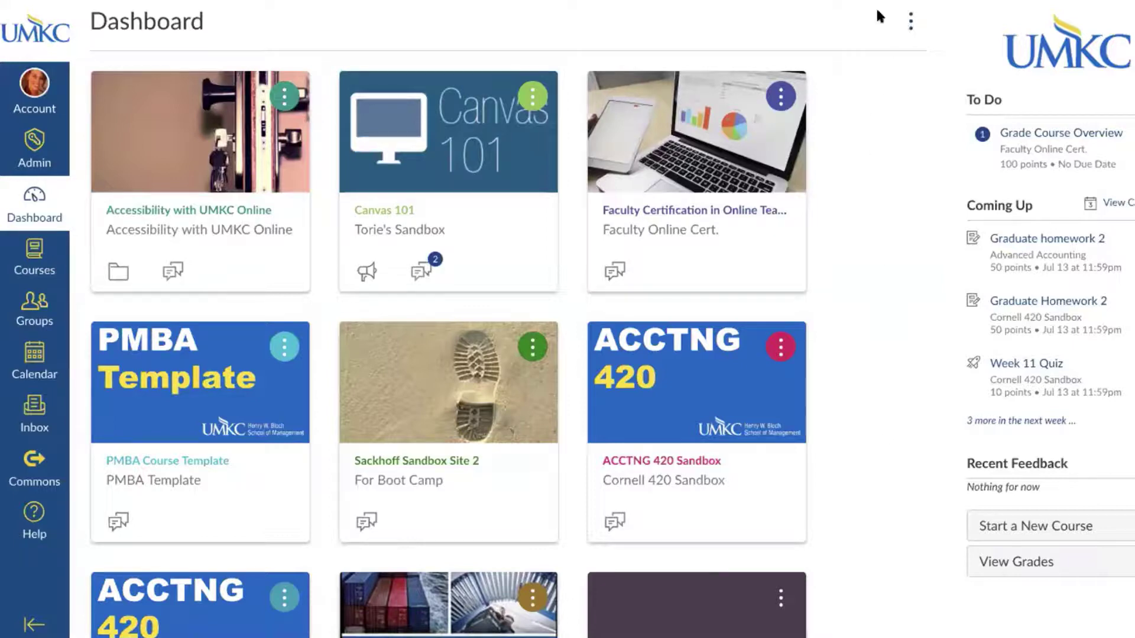
Switch the Dashboard to the Recent Activity view and return it to Card View
{"action": "left_click", "coordinate": [907, 22]}
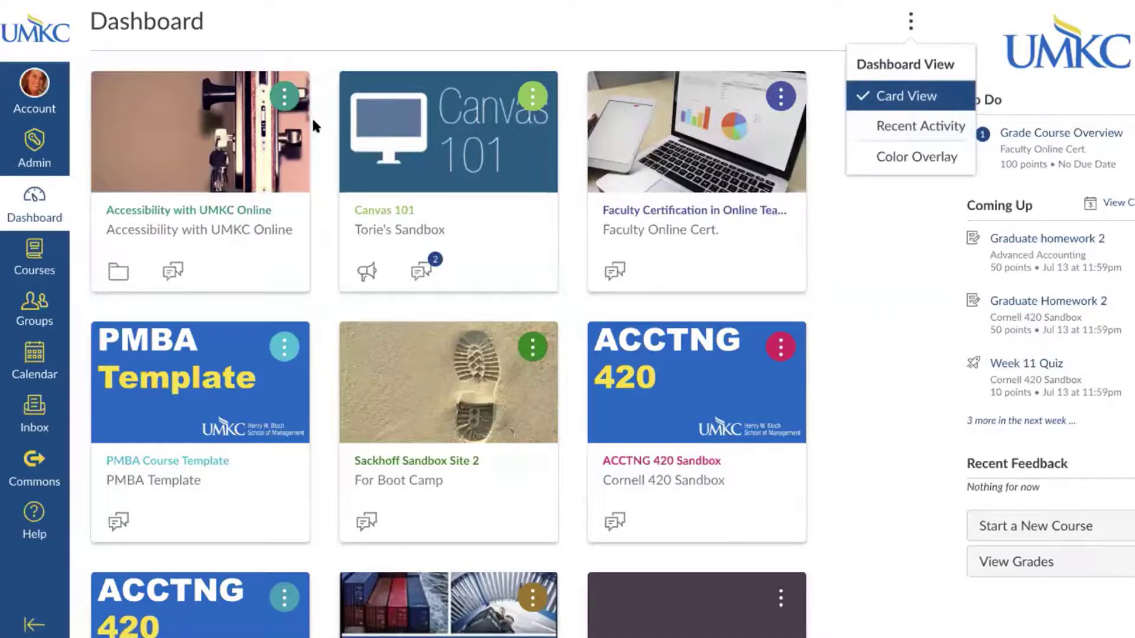
{"action": "left_click", "coordinate": [926, 135]}
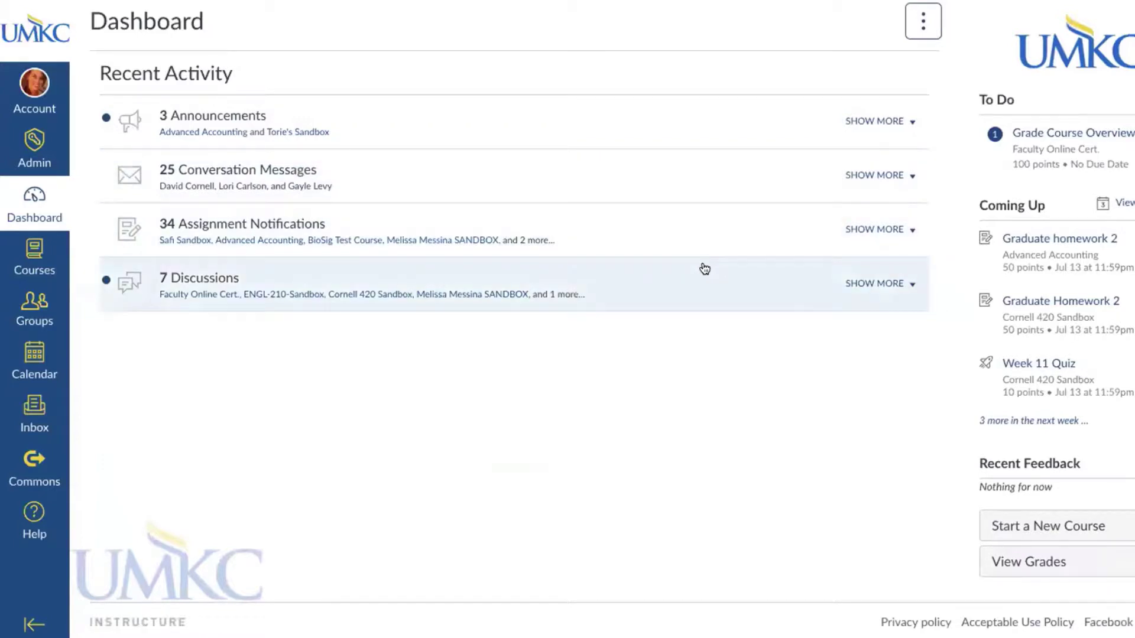
{"action": "left_click", "coordinate": [919, 23]}
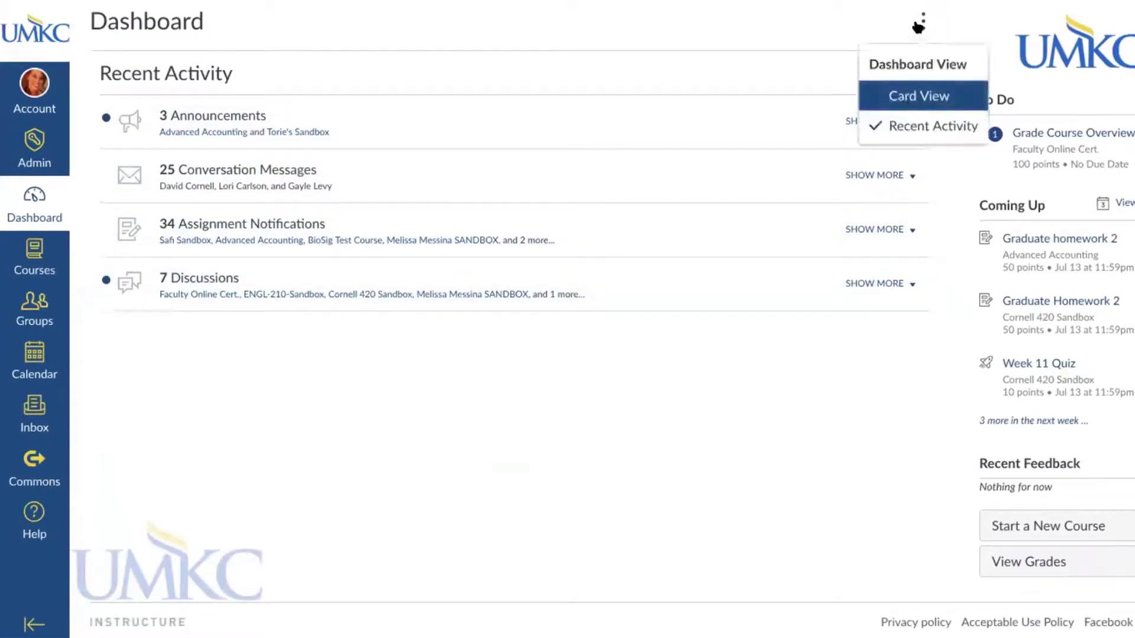
{"action": "left_click", "coordinate": [916, 97]}
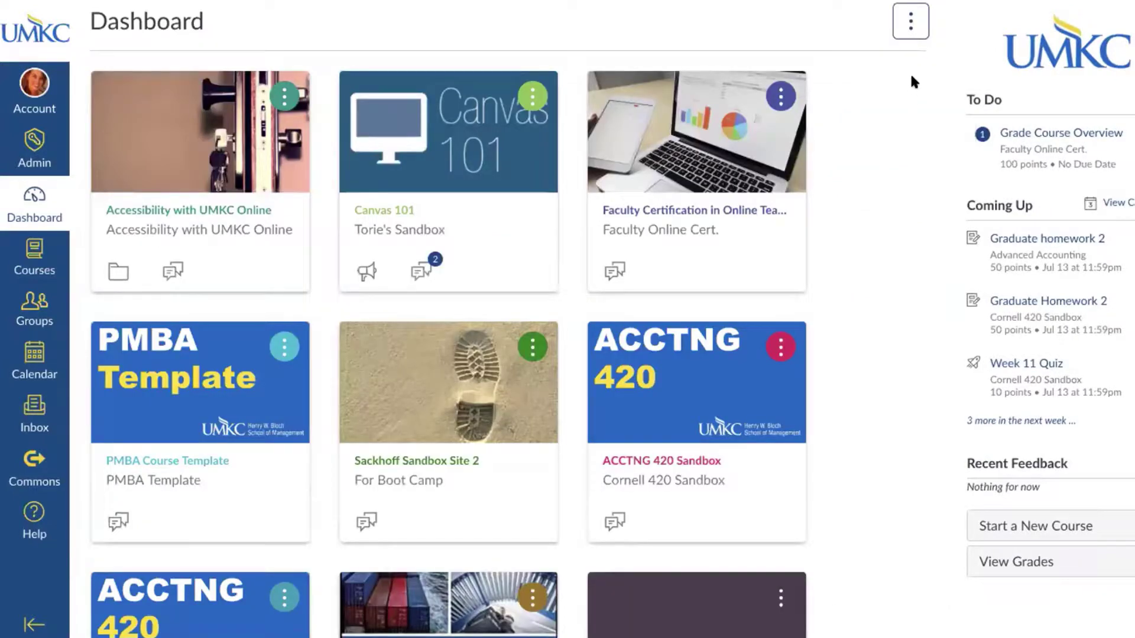
Try the Color Overlay on the Dashboard's course cards and turn it off again
{"action": "left_click", "coordinate": [914, 29]}
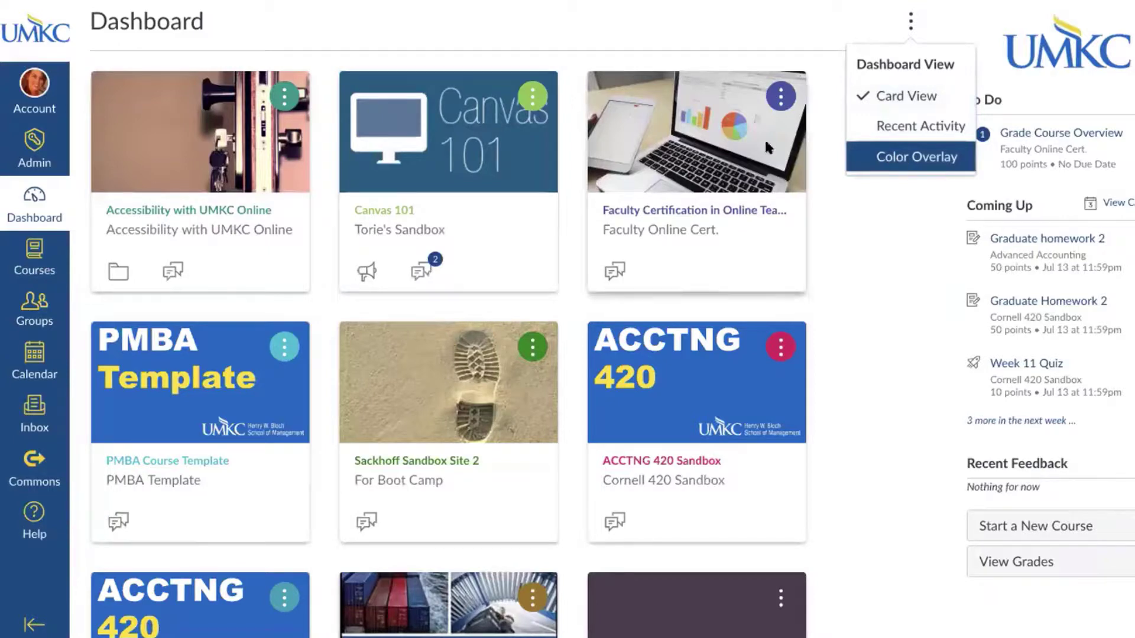
{"action": "left_click", "coordinate": [922, 156]}
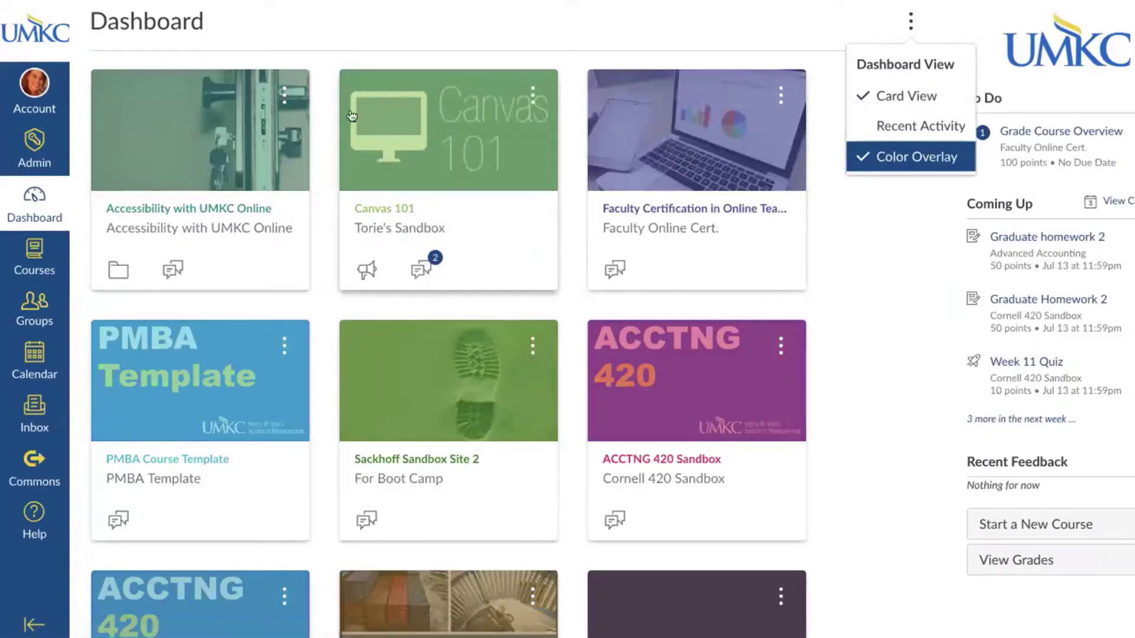
{"action": "scroll", "coordinate": [534, 442], "scroll_direction": "down", "scroll_amount": 3}
{"action": "scroll", "coordinate": [535, 445], "scroll_direction": "down", "scroll_amount": 3}
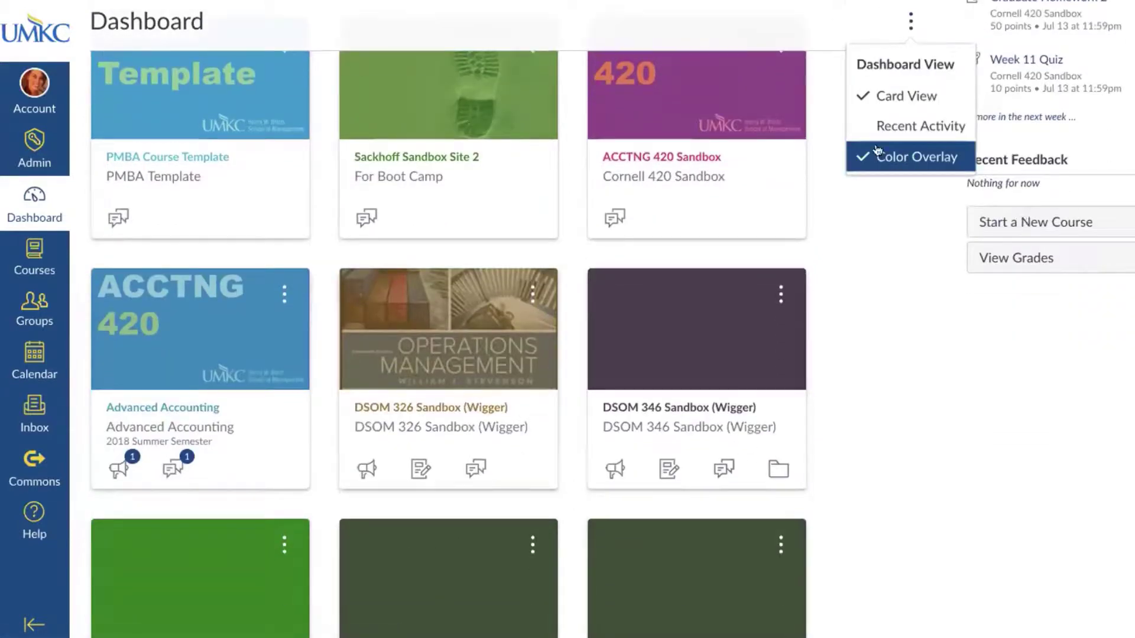
{"action": "left_click", "coordinate": [866, 155]}
{"action": "left_click", "coordinate": [880, 236]}
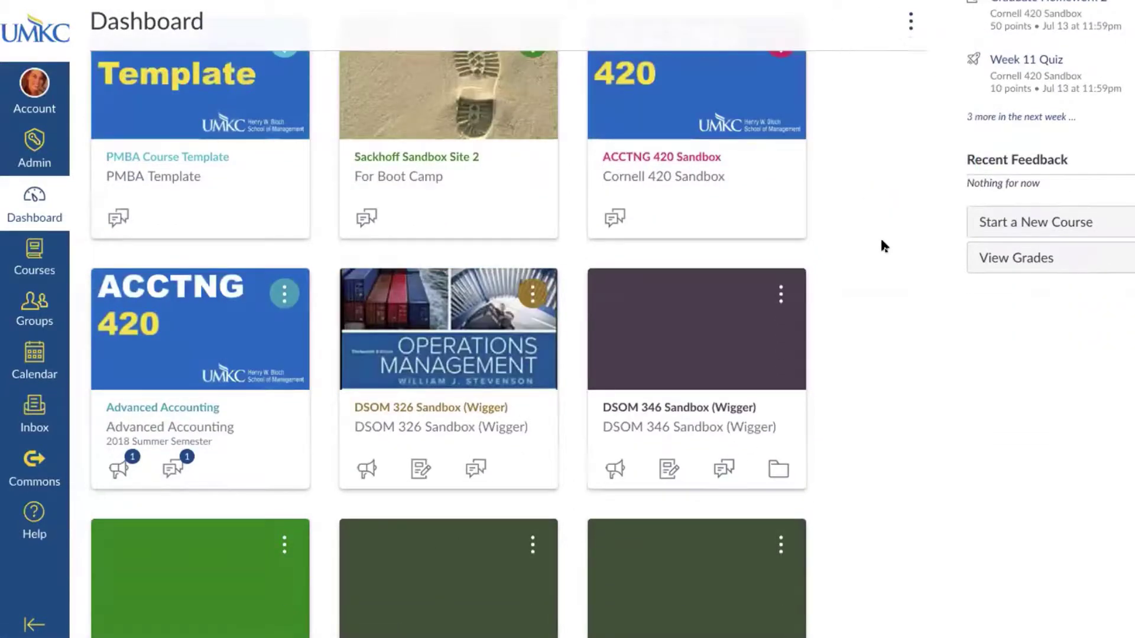
{"action": "scroll", "coordinate": [881, 235], "scroll_direction": "up", "scroll_amount": 5}
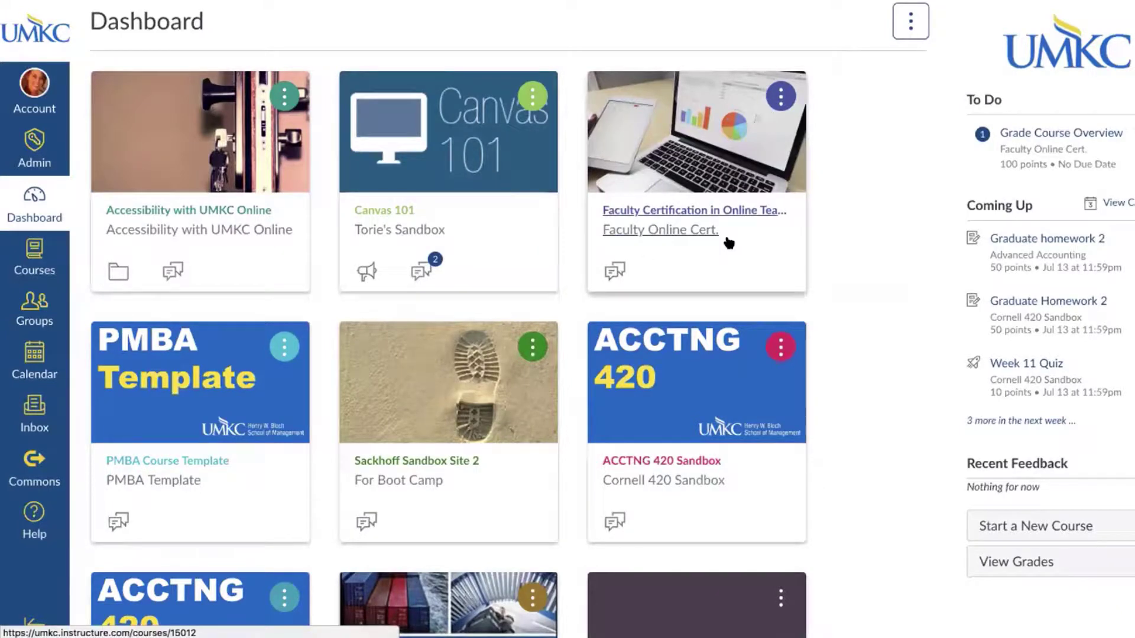
Change the Faculty Certification in Online Teaching course card's color to pink #E71F63 and apply it
{"action": "left_click", "coordinate": [781, 96]}
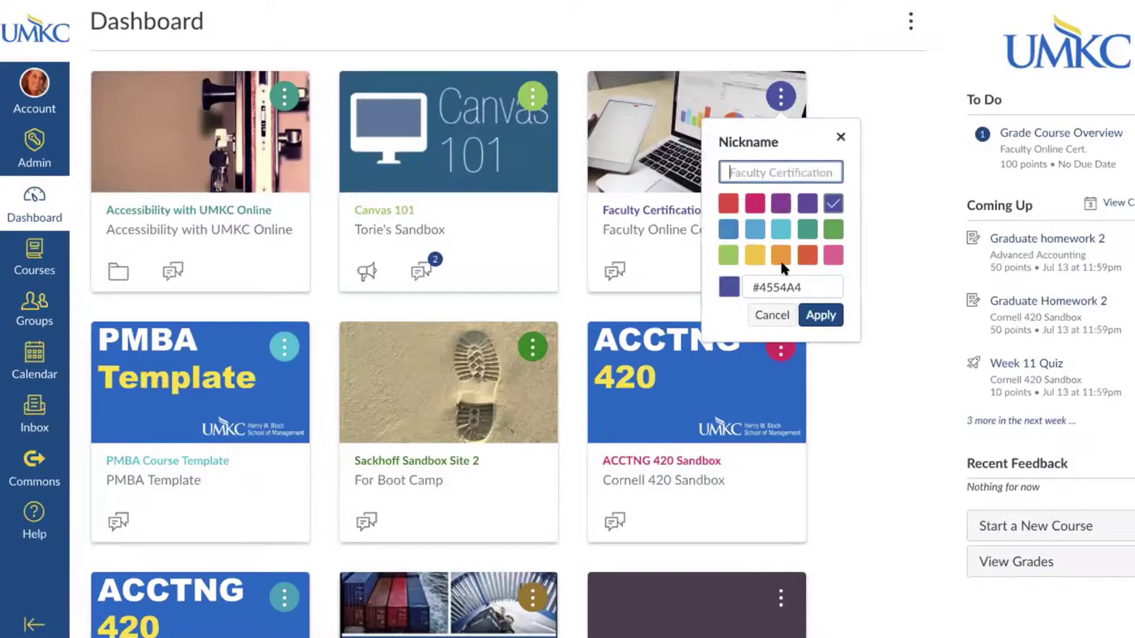
{"action": "left_click", "coordinate": [756, 205]}
{"action": "left_click", "coordinate": [821, 166]}
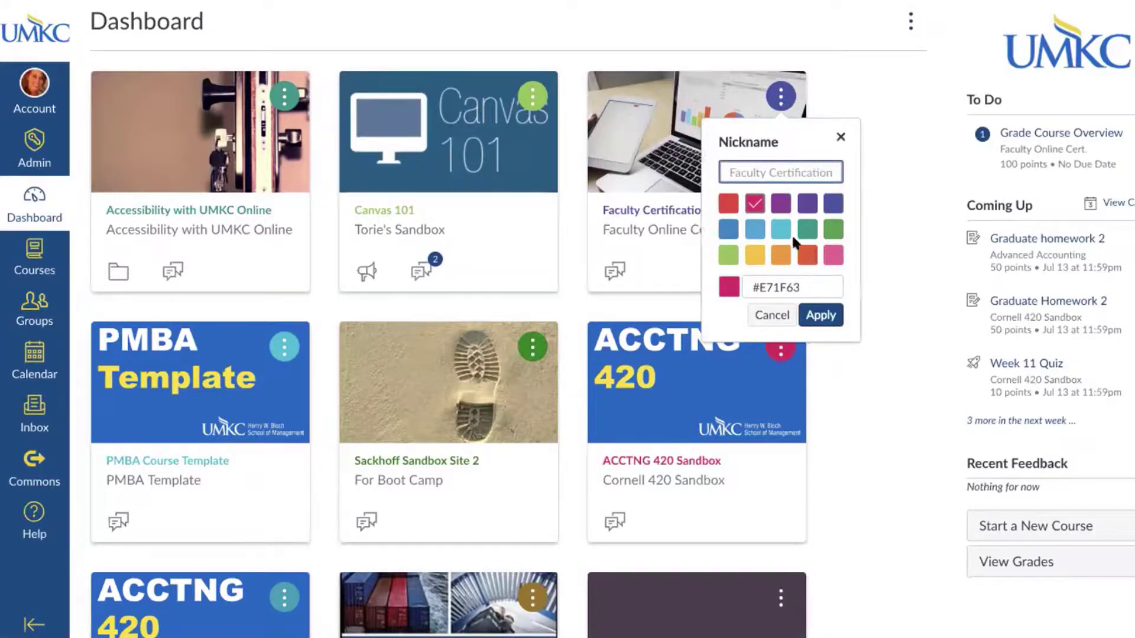
{"action": "left_click", "coordinate": [820, 318]}
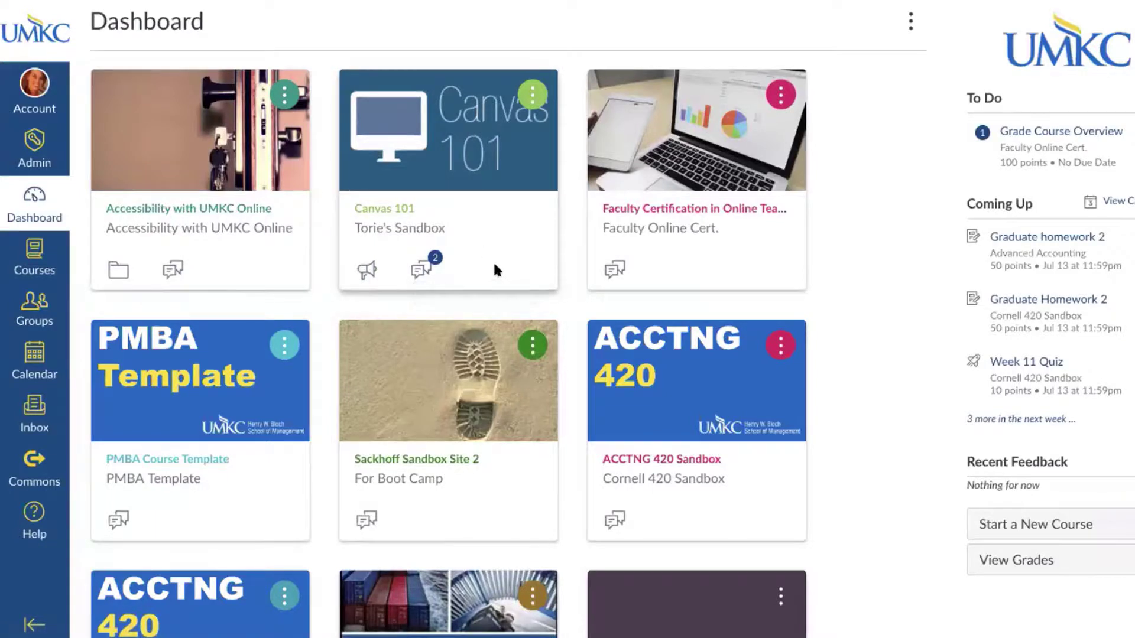
View the Canvas 101 course's discussions, then return to the Dashboard and look through all course cards
{"action": "left_click", "coordinate": [413, 273]}
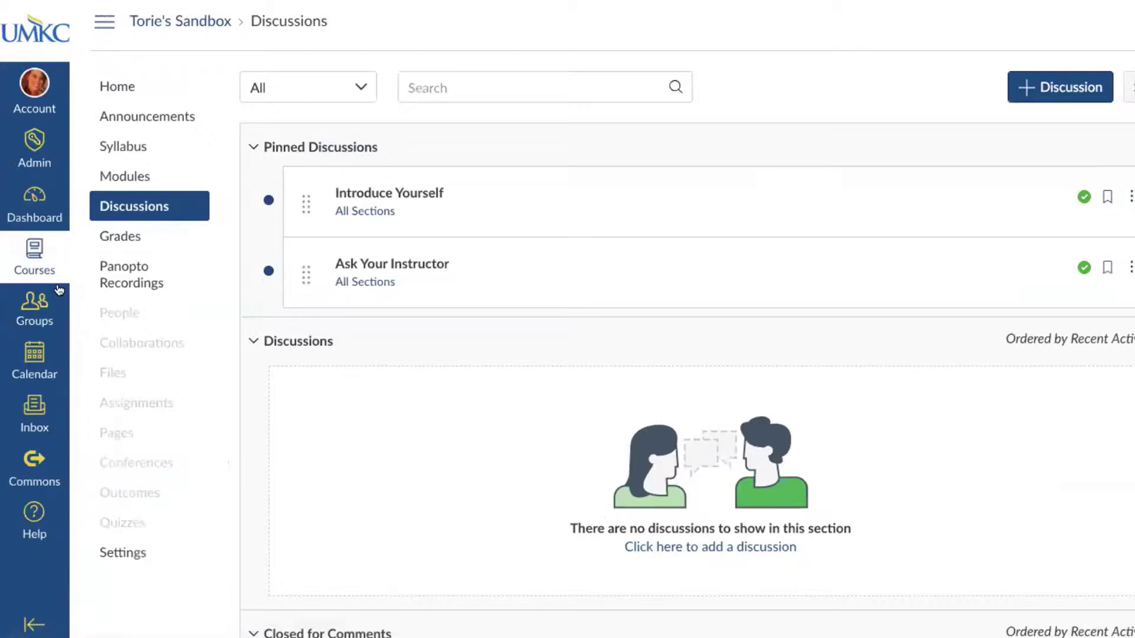
{"action": "left_click", "coordinate": [15, 207]}
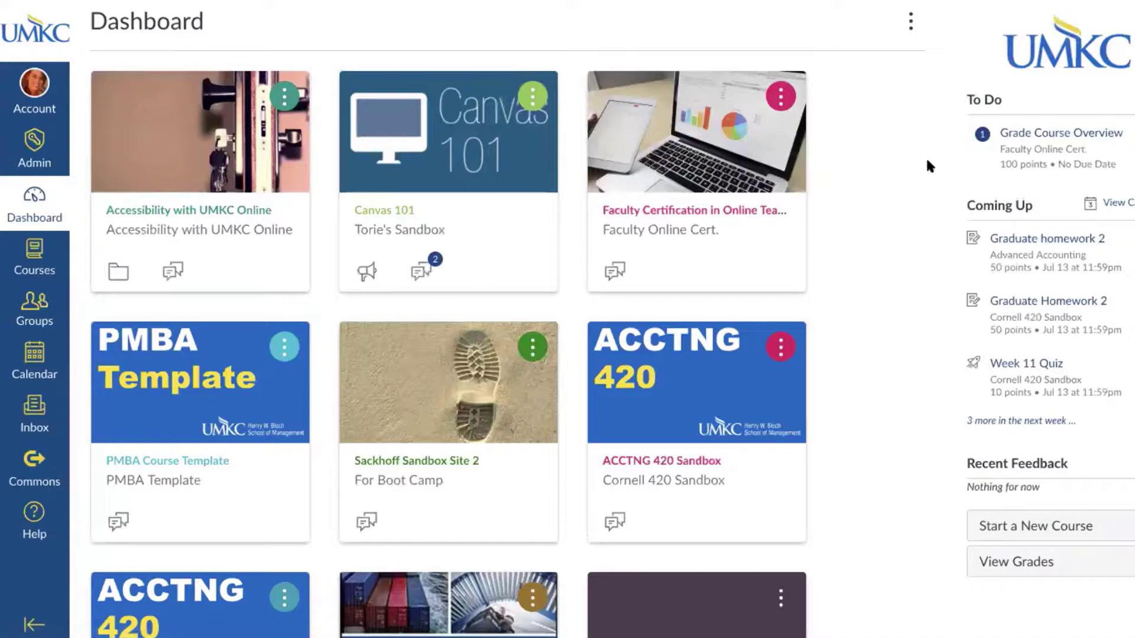
{"action": "scroll", "coordinate": [834, 58], "scroll_direction": "down", "scroll_amount": 12}
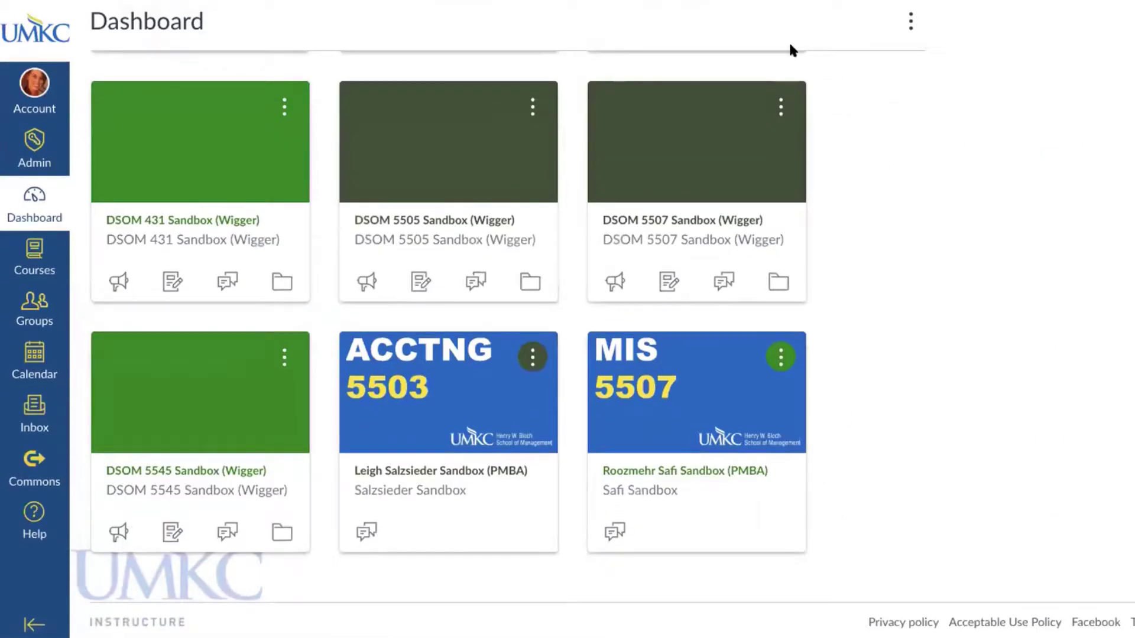
{"action": "scroll", "coordinate": [861, 396], "scroll_direction": "up", "scroll_amount": 8}
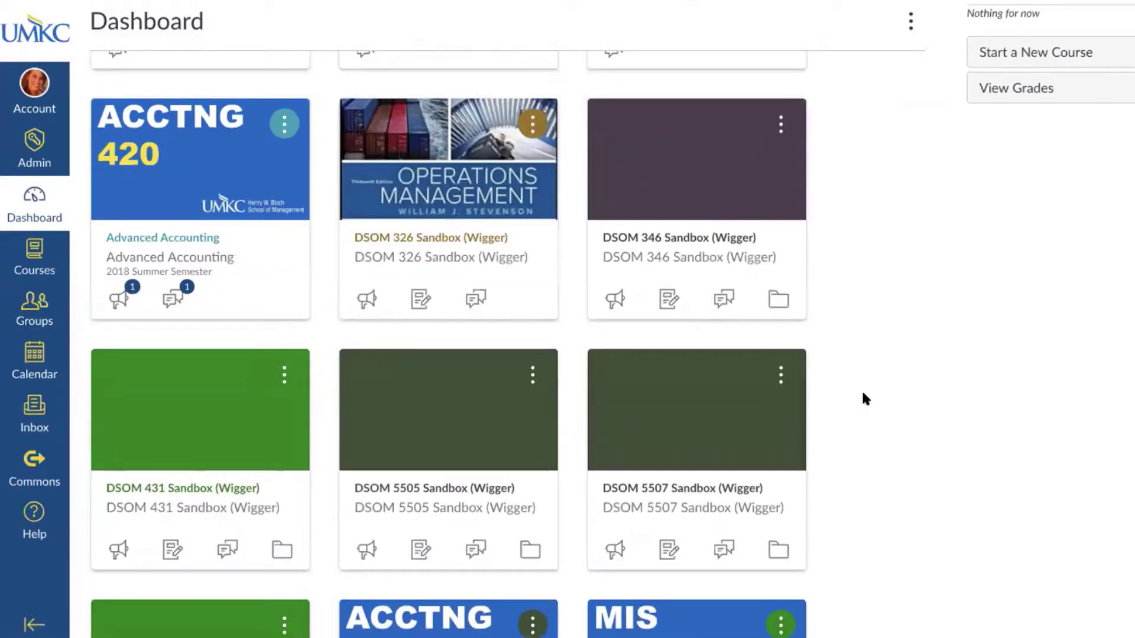
{"action": "scroll", "coordinate": [860, 388], "scroll_direction": "up", "scroll_amount": 5}
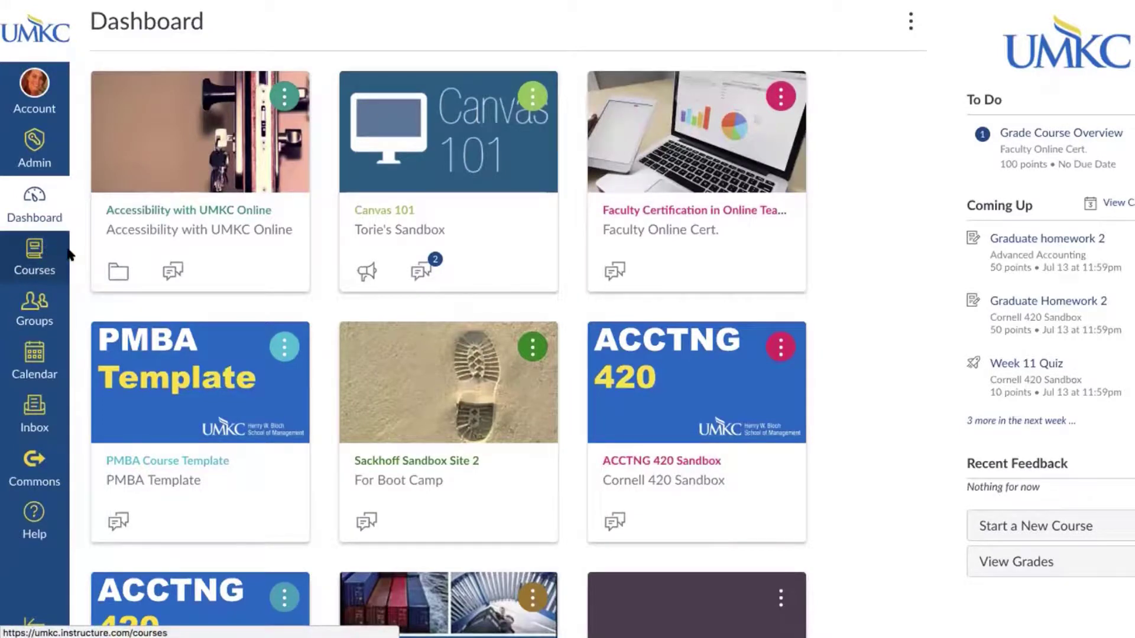
View the quick course list, then open All Courses and look through the enrolled courses, terms, roles and favorite stars
{"action": "left_click", "coordinate": [36, 271]}
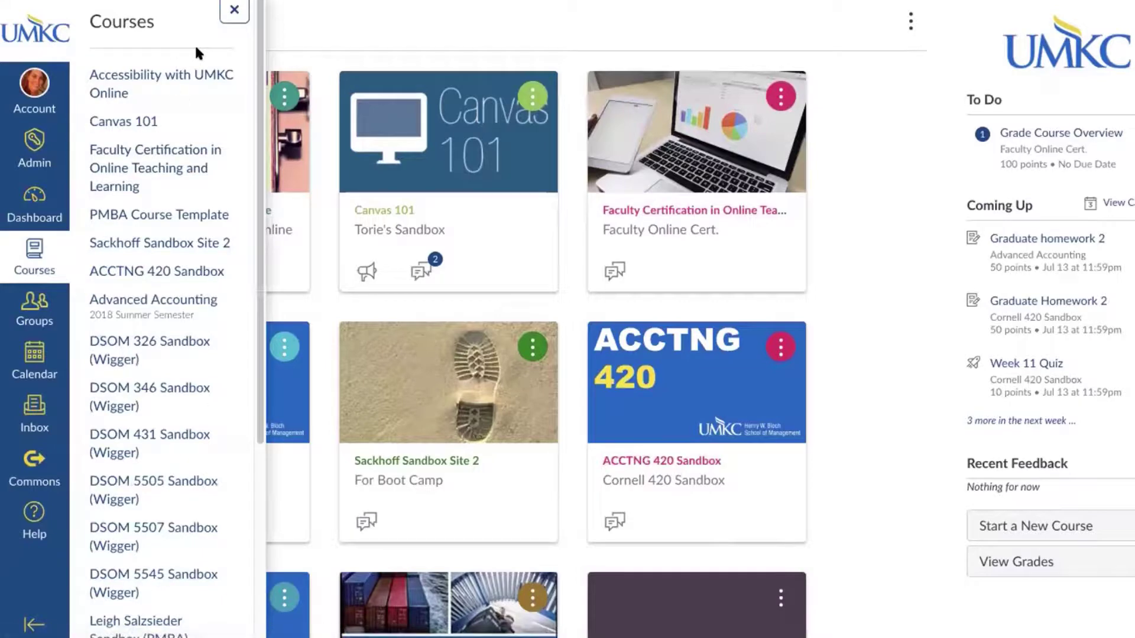
{"action": "scroll", "coordinate": [196, 53], "scroll_direction": "down", "scroll_amount": 1}
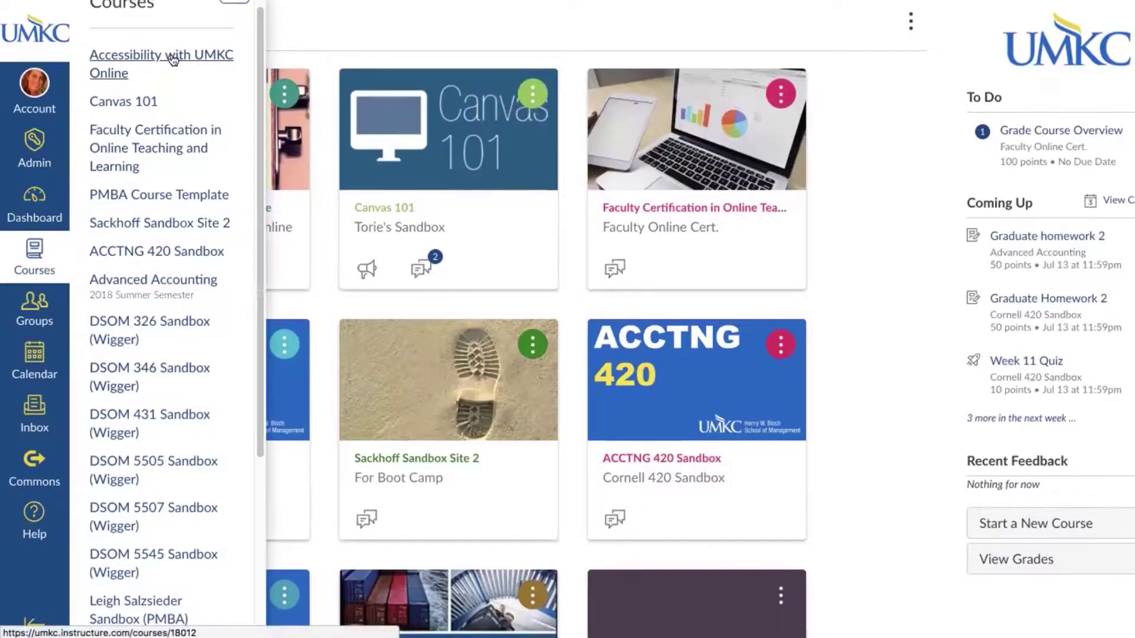
{"action": "scroll", "coordinate": [171, 59], "scroll_direction": "down", "scroll_amount": 5}
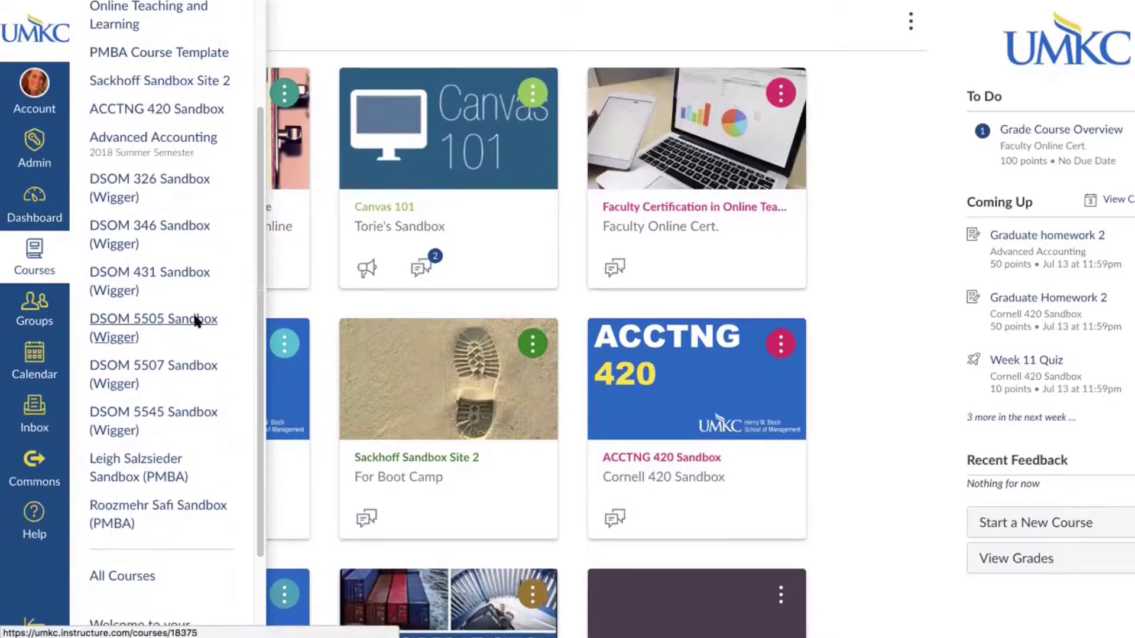
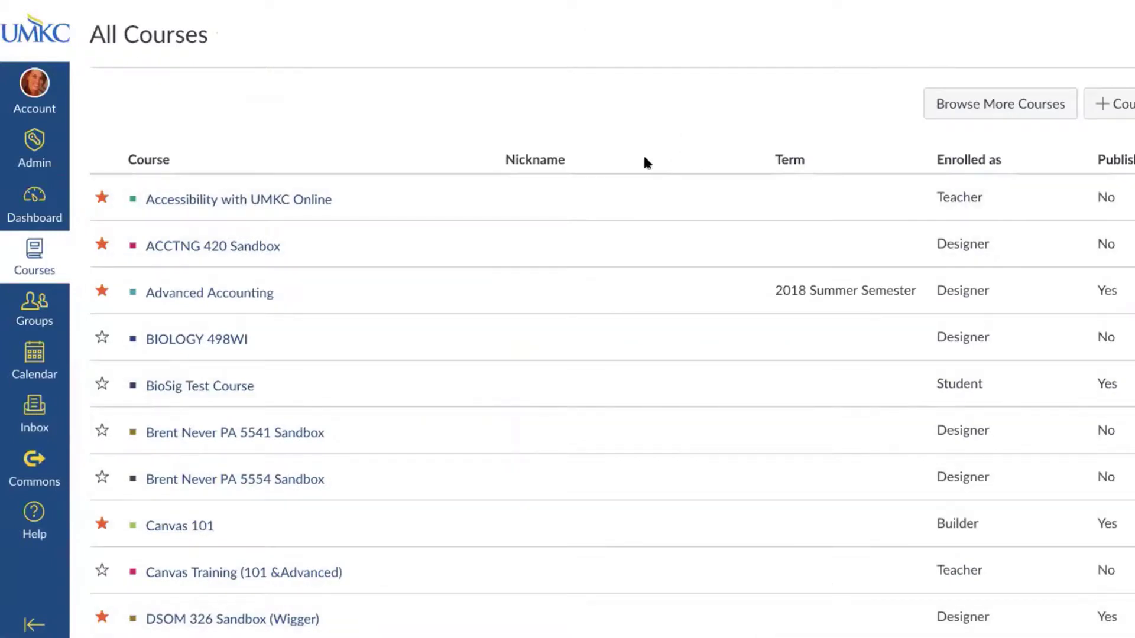
{"action": "scroll", "coordinate": [667, 152], "scroll_direction": "down", "scroll_amount": 1}
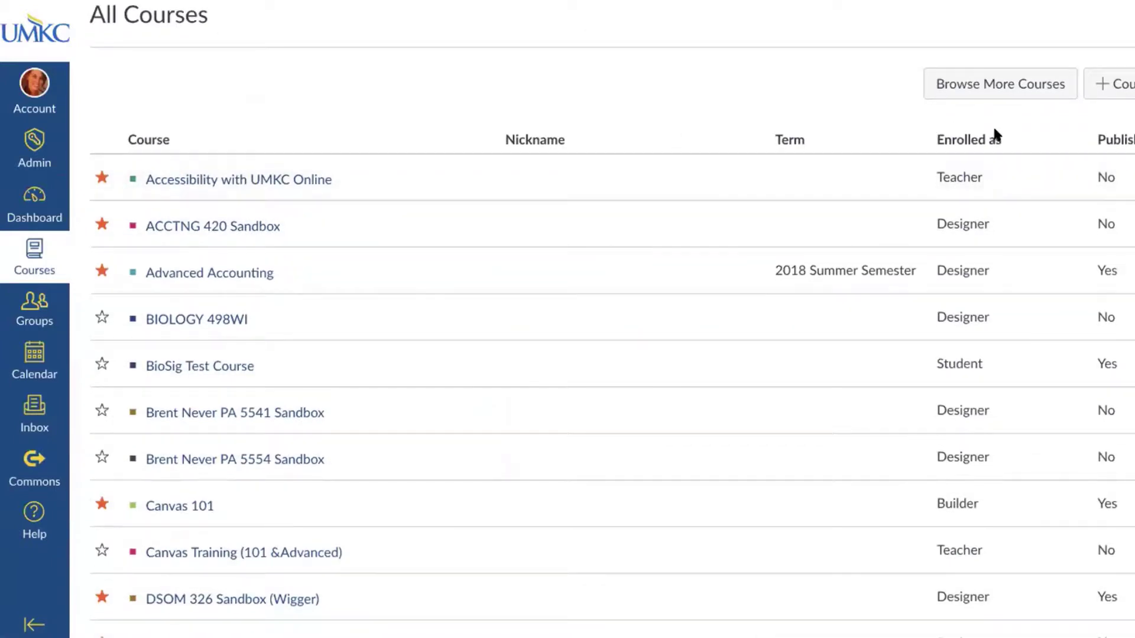
{"action": "scroll", "coordinate": [1017, 136], "scroll_direction": "down", "scroll_amount": 3}
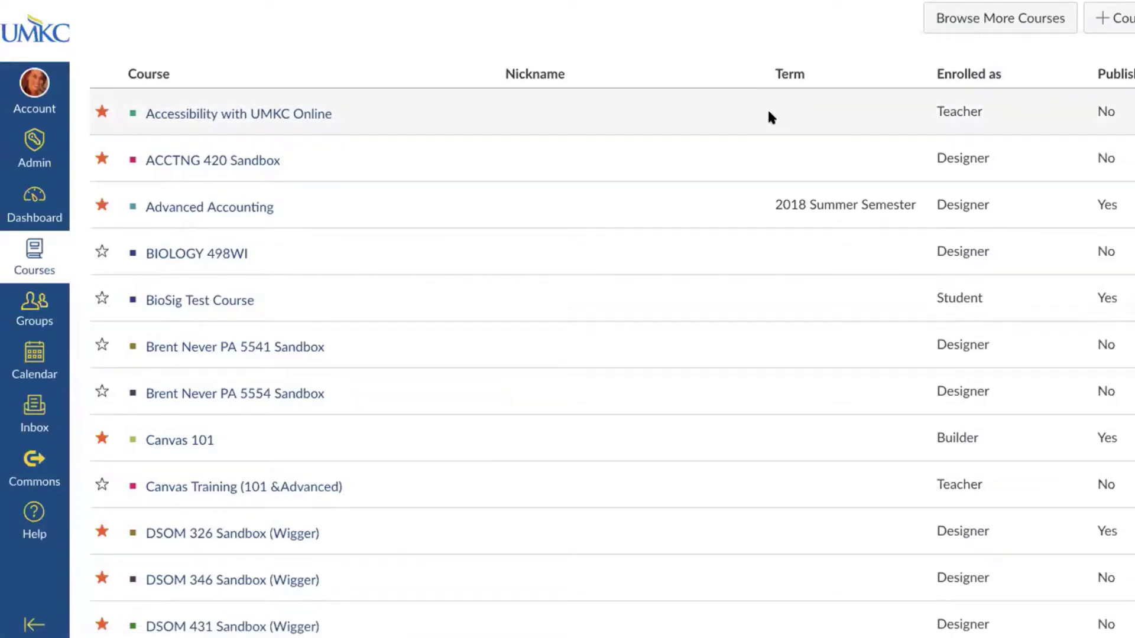
{"action": "scroll", "coordinate": [350, 121], "scroll_direction": "down", "scroll_amount": 2}
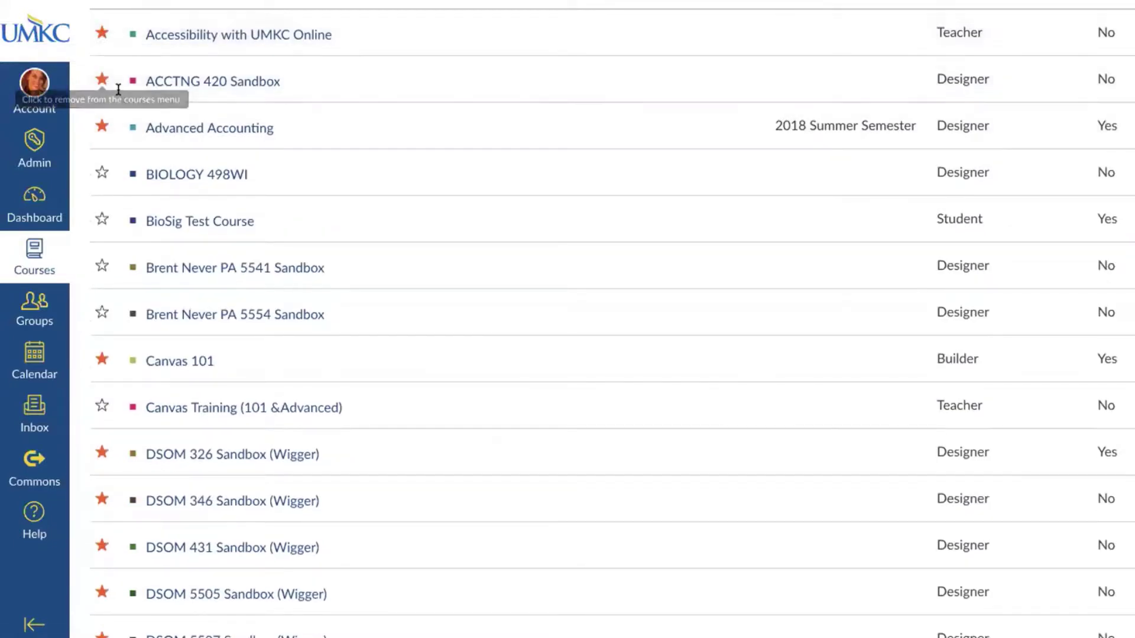
{"action": "scroll", "coordinate": [235, 159], "scroll_direction": "down", "scroll_amount": 3}
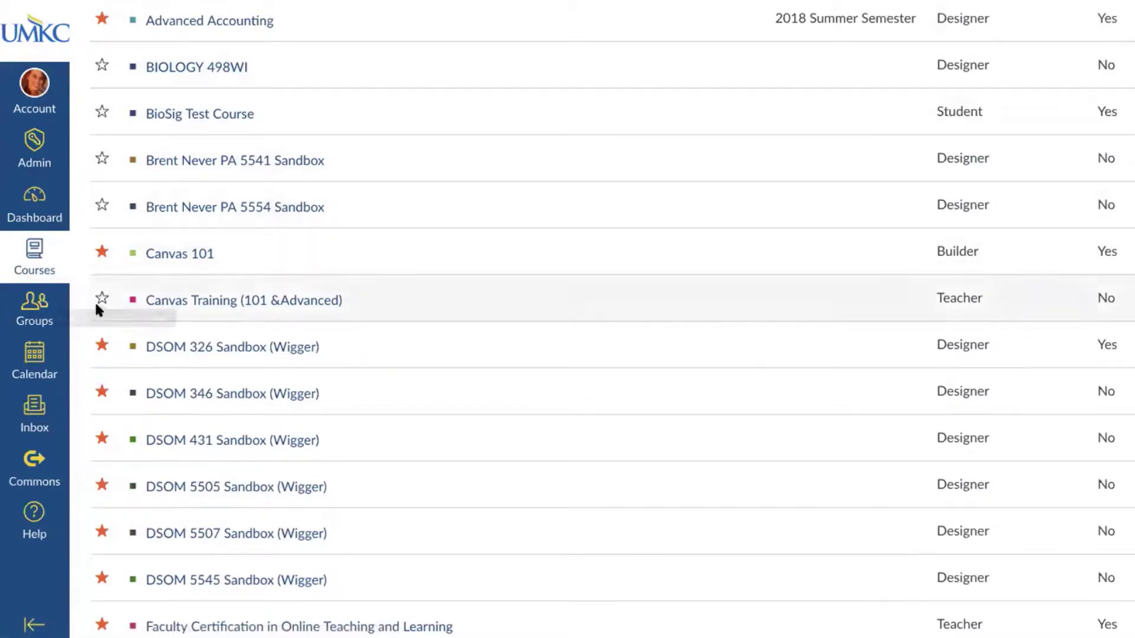
Remove the DSOM 326, 346, 431, 5505, 5507 and 5545 sandboxes from the courses menu favorites
{"action": "scroll", "coordinate": [116, 324], "scroll_direction": "down", "scroll_amount": 1}
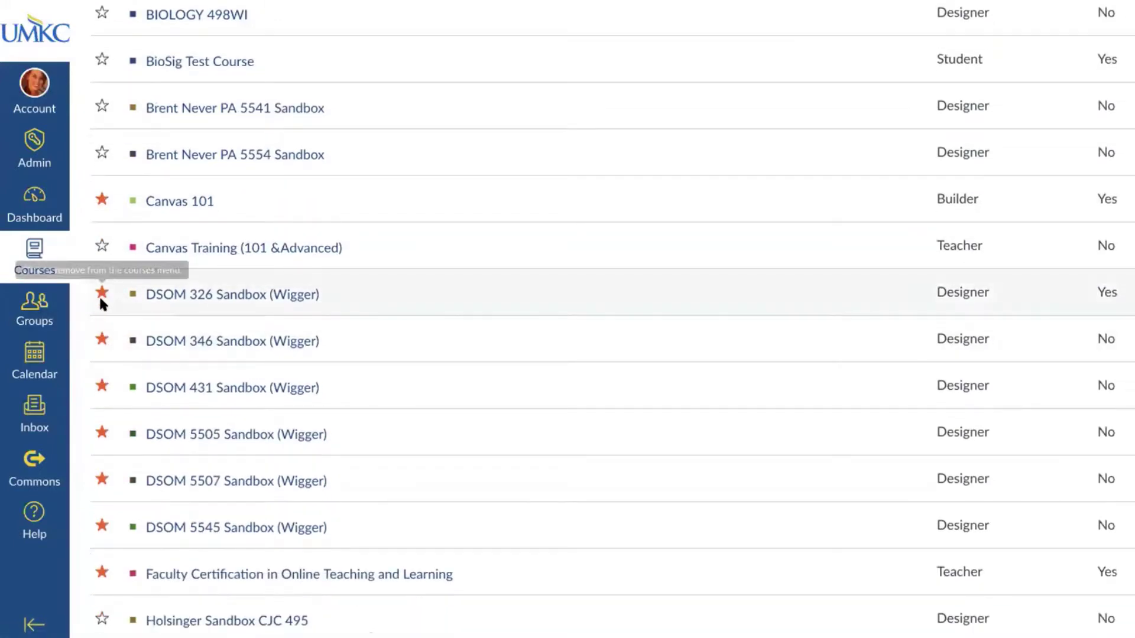
{"action": "left_click", "coordinate": [100, 301]}
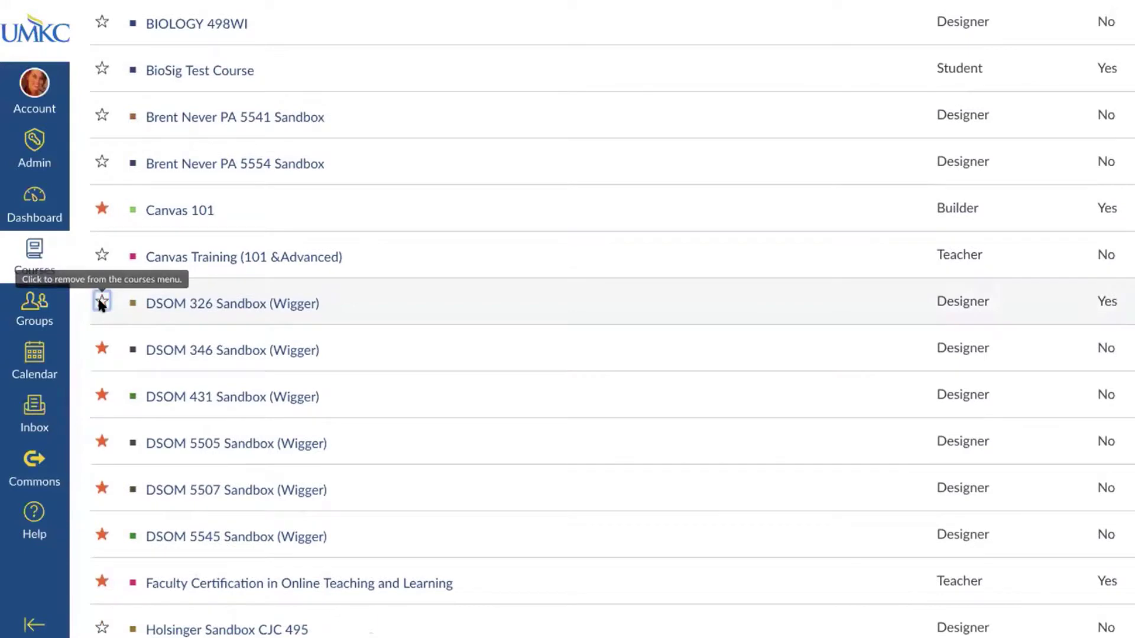
{"action": "left_click", "coordinate": [101, 348]}
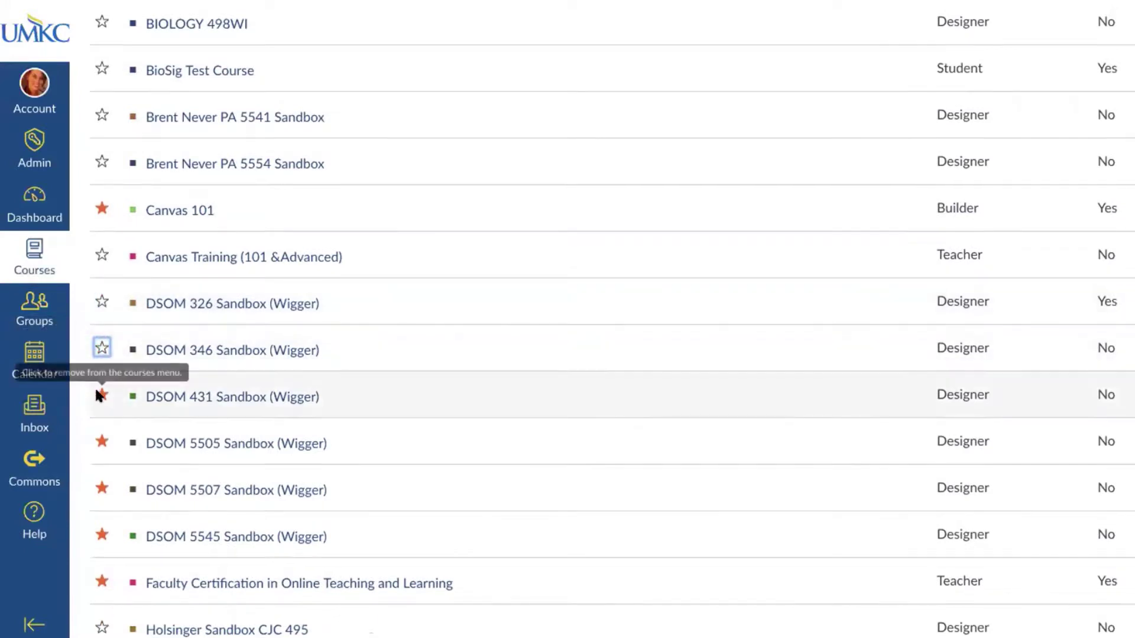
{"action": "left_click", "coordinate": [101, 394]}
{"action": "left_click", "coordinate": [101, 441]}
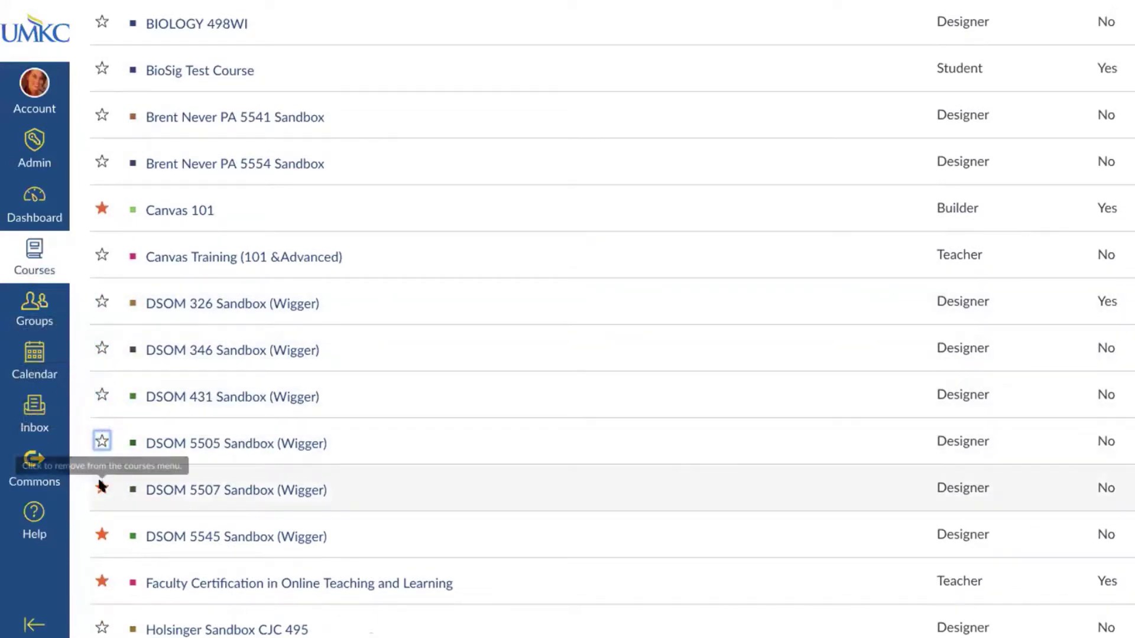
{"action": "left_click", "coordinate": [100, 487]}
{"action": "left_click", "coordinate": [101, 535]}
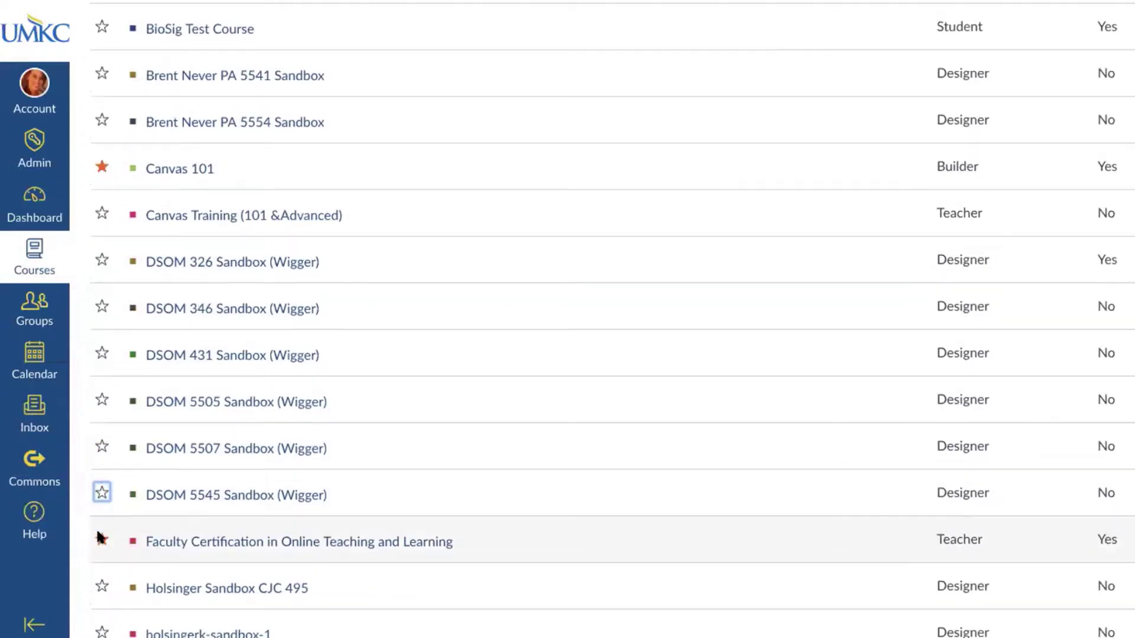
Remove the PMBA Course Template and the starred instructor PMBA sandbox just above it from the courses menu favorites
{"action": "scroll", "coordinate": [101, 496], "scroll_direction": "down", "scroll_amount": 1}
{"action": "scroll", "coordinate": [99, 507], "scroll_direction": "down", "scroll_amount": 3}
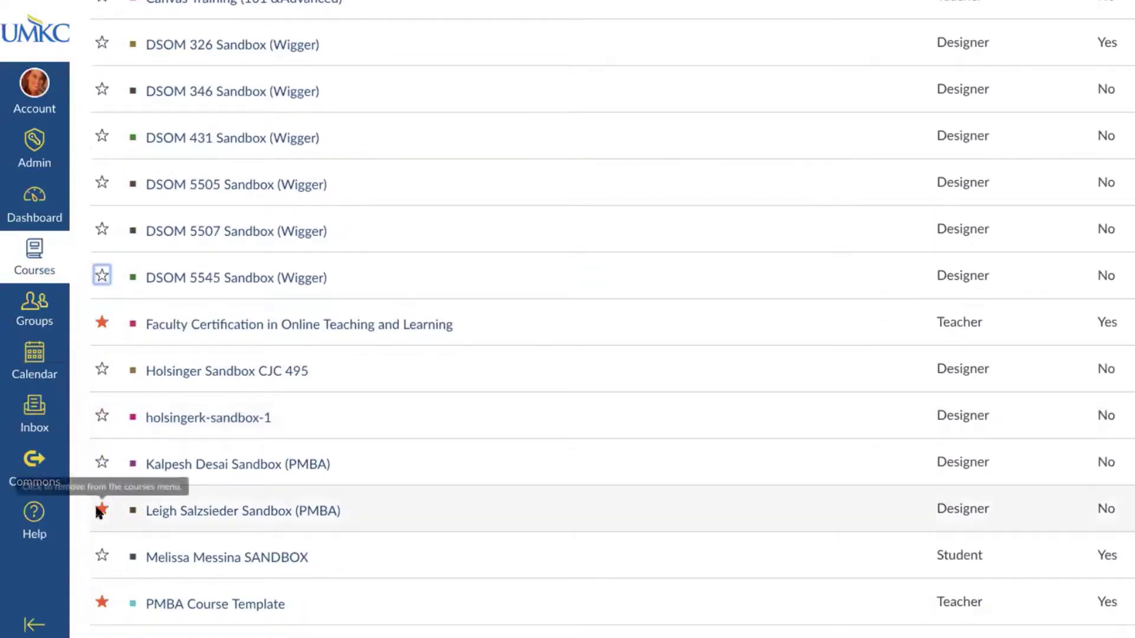
{"action": "left_click", "coordinate": [100, 510]}
{"action": "scroll", "coordinate": [99, 514], "scroll_direction": "down", "scroll_amount": 1}
{"action": "left_click", "coordinate": [101, 544]}
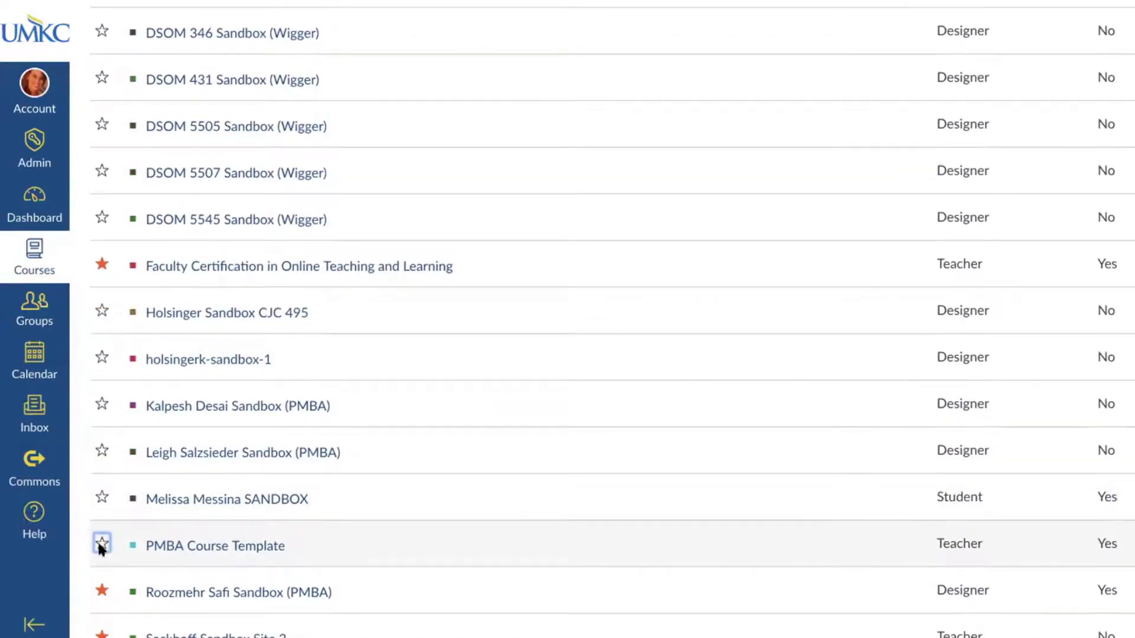
Add BIOLOGY 498WI, BioSig Test Course, the PA 5541 and PA 5554 sandboxes, and Canvas Training (101 &Advanced) to the favorites
{"action": "scroll", "coordinate": [99, 544], "scroll_direction": "up", "scroll_amount": 7}
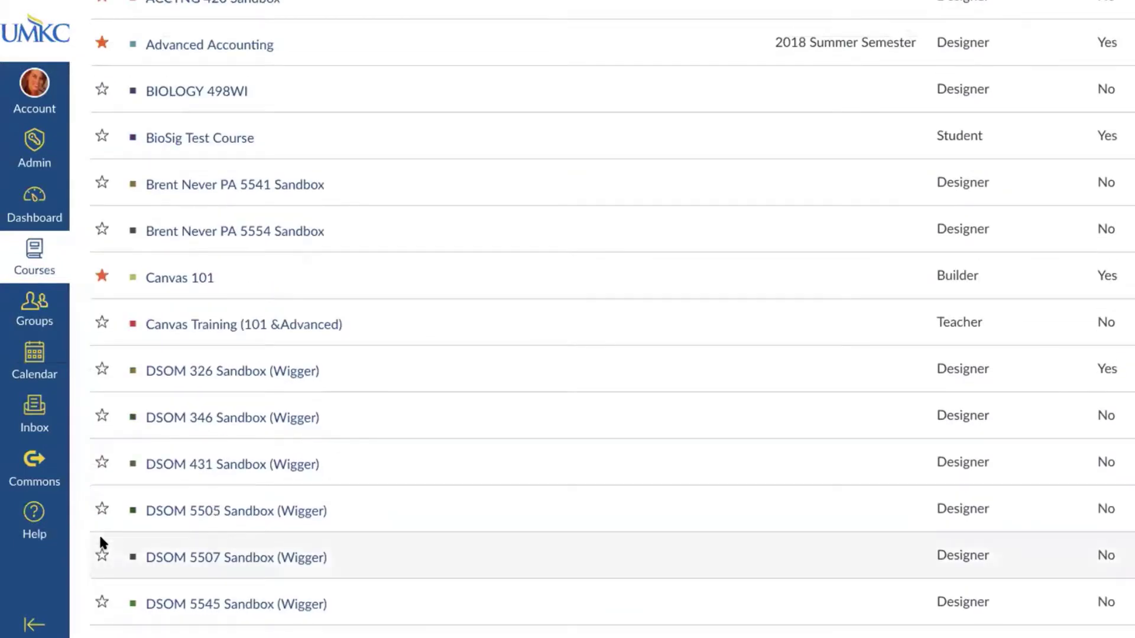
{"action": "scroll", "coordinate": [99, 534], "scroll_direction": "up", "scroll_amount": 2}
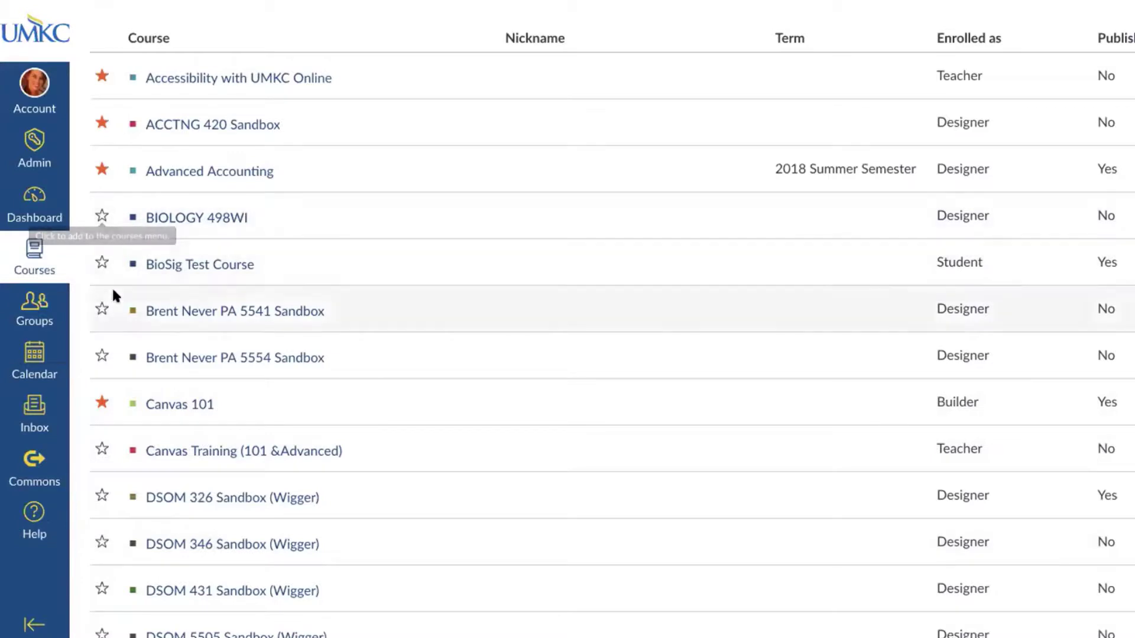
{"action": "left_click", "coordinate": [101, 216]}
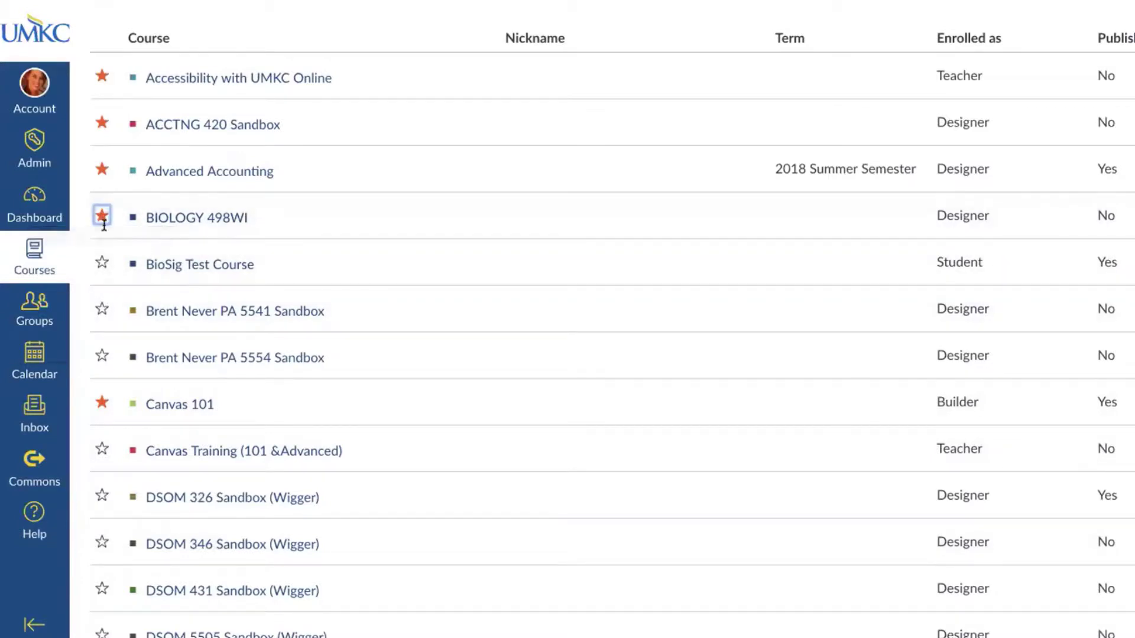
{"action": "left_click", "coordinate": [102, 263]}
{"action": "left_click", "coordinate": [102, 309]}
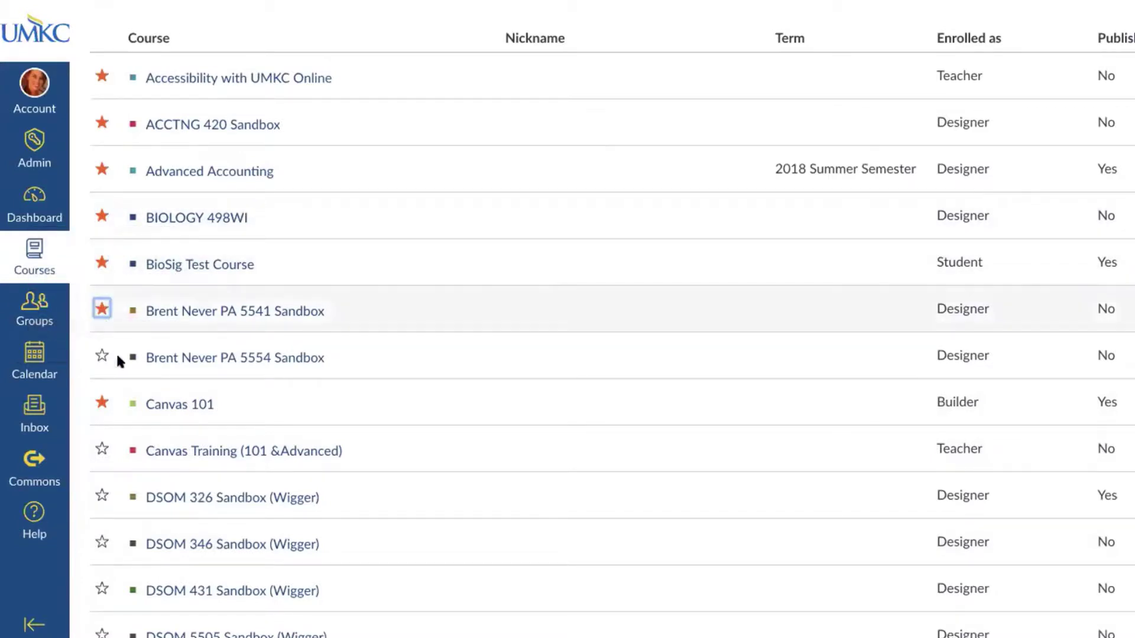
{"action": "left_click", "coordinate": [102, 355]}
{"action": "left_click", "coordinate": [101, 447]}
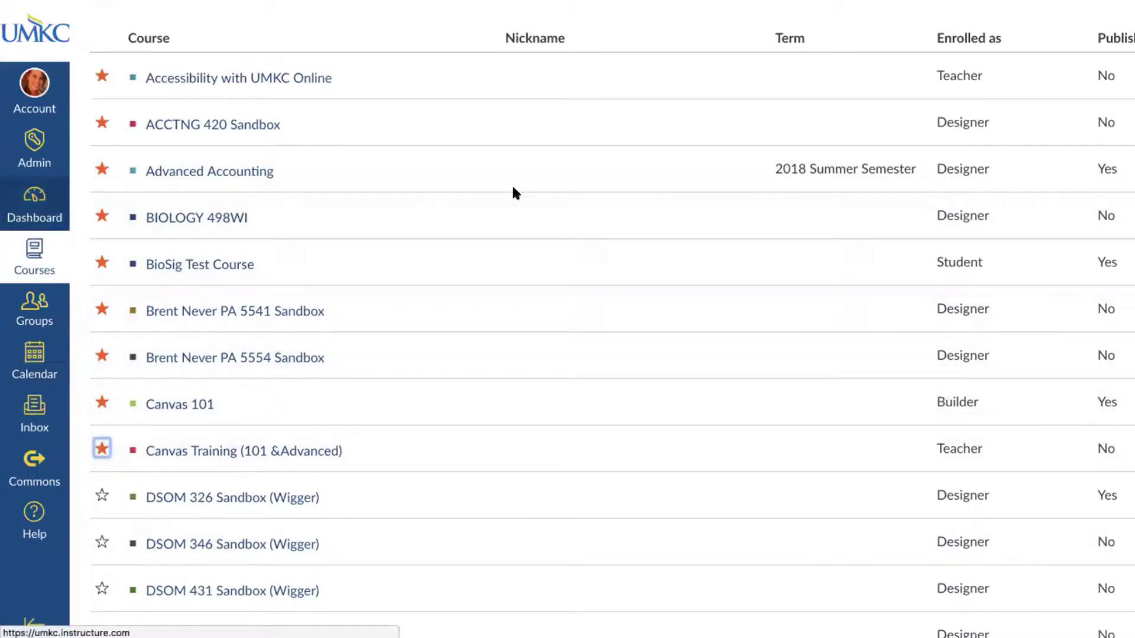
Review the past enrollments and groups on the All Courses page, then view the Groups list and close it
{"action": "scroll", "coordinate": [514, 190], "scroll_direction": "down", "scroll_amount": 15}
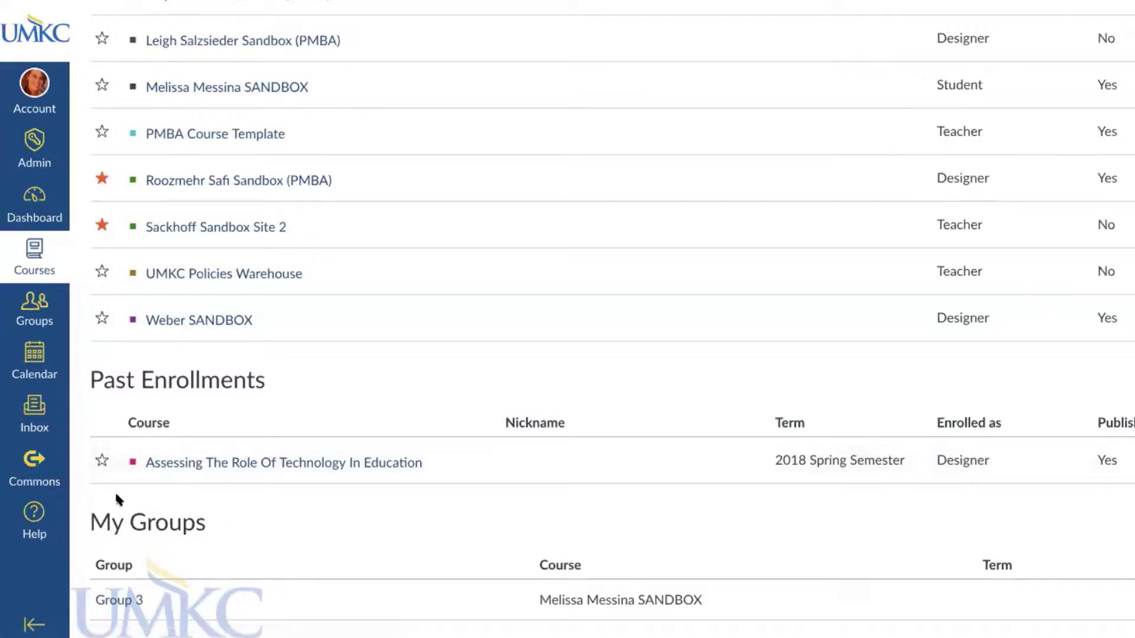
{"action": "scroll", "coordinate": [120, 484], "scroll_direction": "up", "scroll_amount": 20}
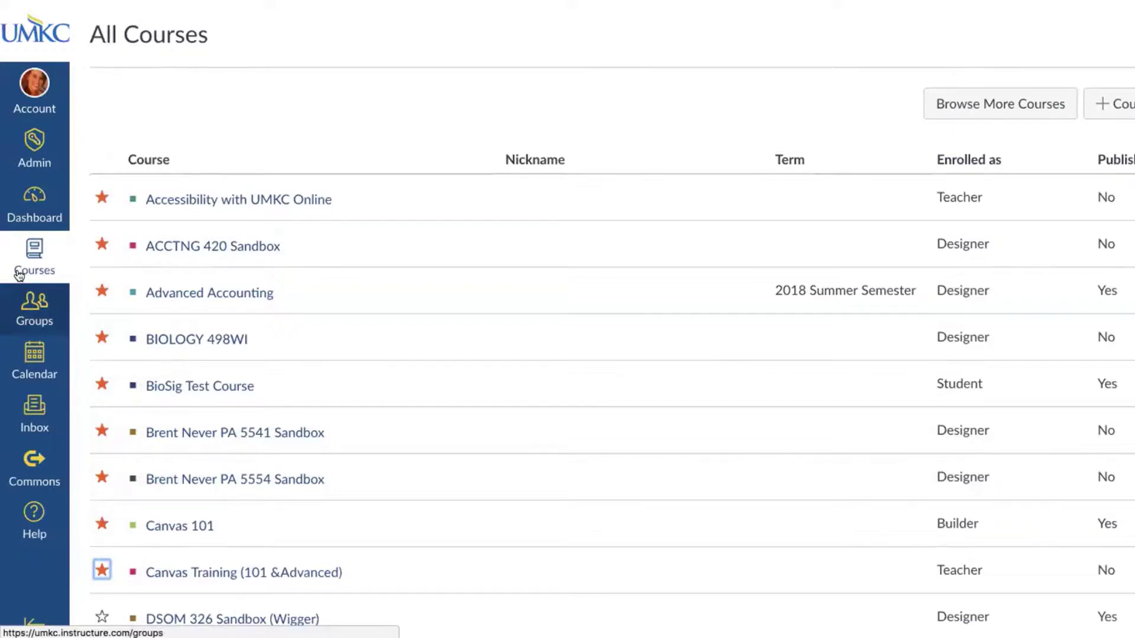
{"action": "left_click", "coordinate": [27, 302]}
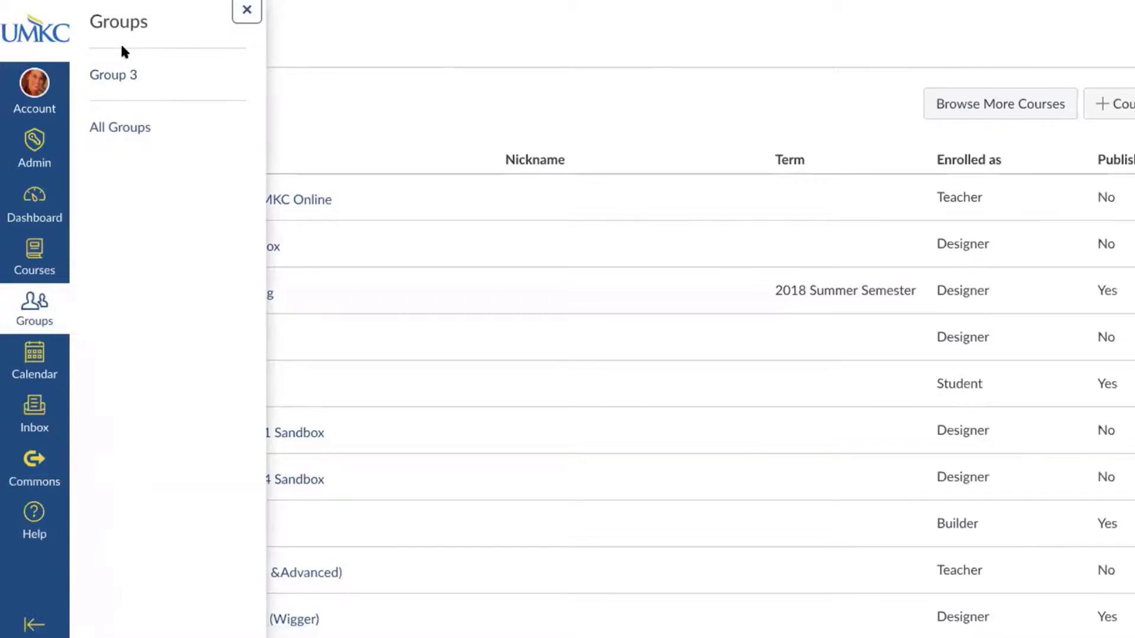
{"action": "left_click", "coordinate": [244, 7]}
{"action": "scroll", "coordinate": [43, 275], "scroll_direction": "down", "scroll_amount": 1}
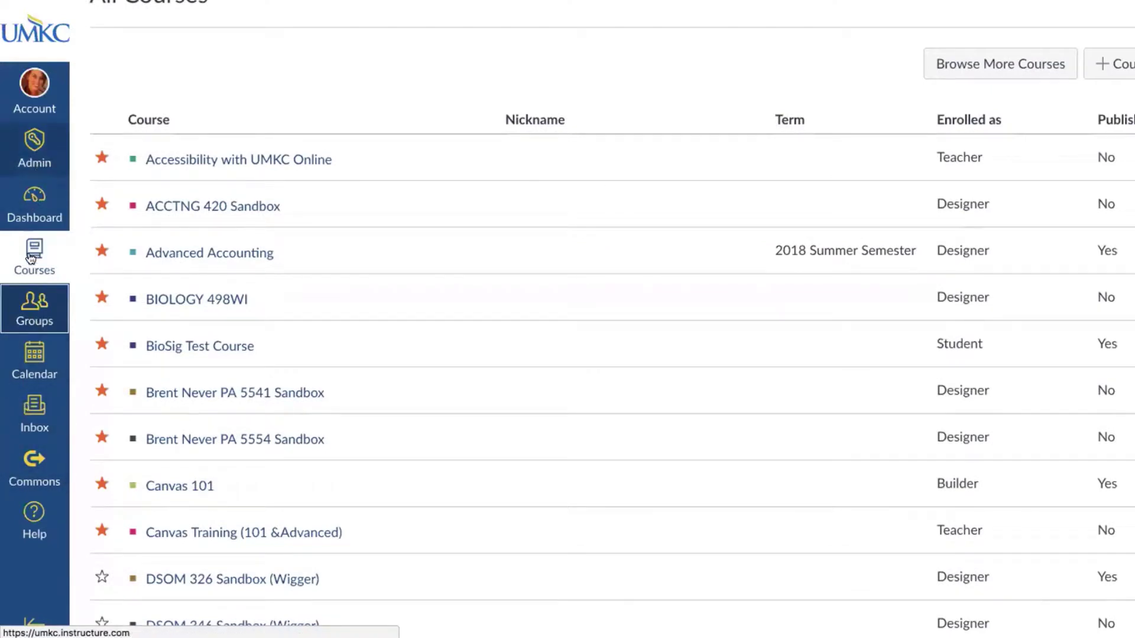
Open the Calendar and look through the list of course calendars beside the month view
{"action": "left_click", "coordinate": [25, 361]}
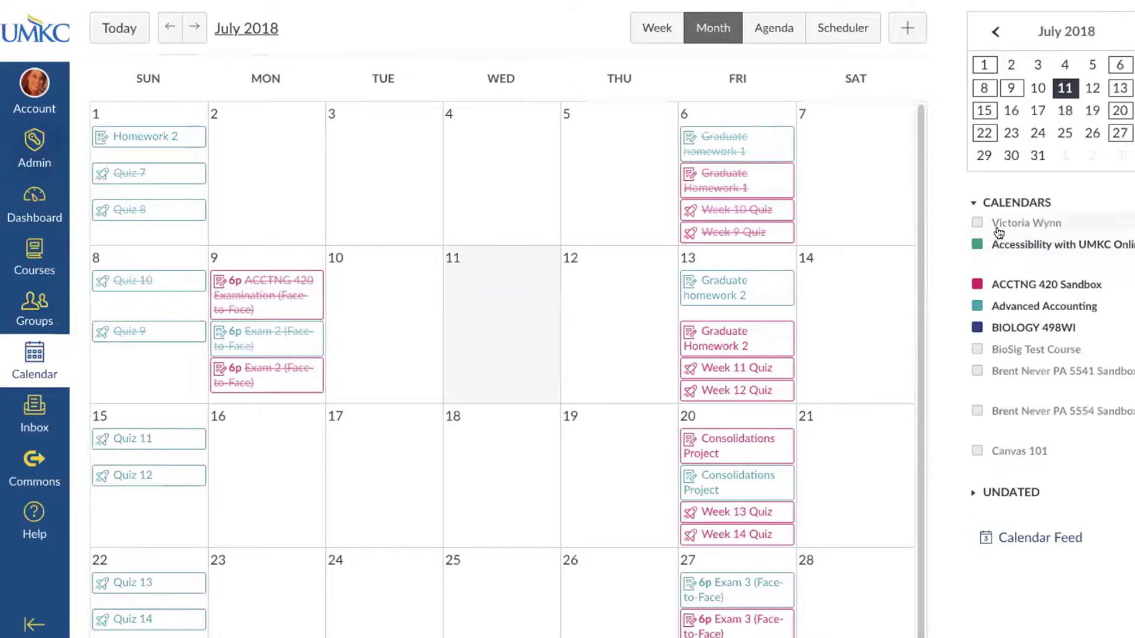
{"action": "scroll", "coordinate": [998, 233], "scroll_direction": "down", "scroll_amount": 3}
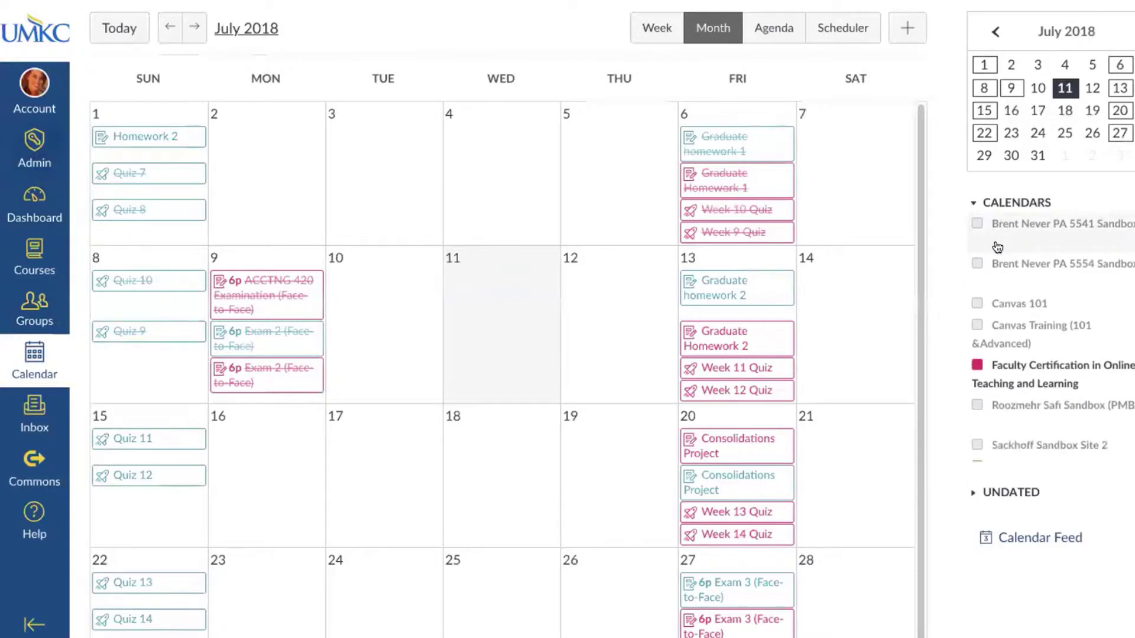
{"action": "scroll", "coordinate": [993, 242], "scroll_direction": "down", "scroll_amount": 5}
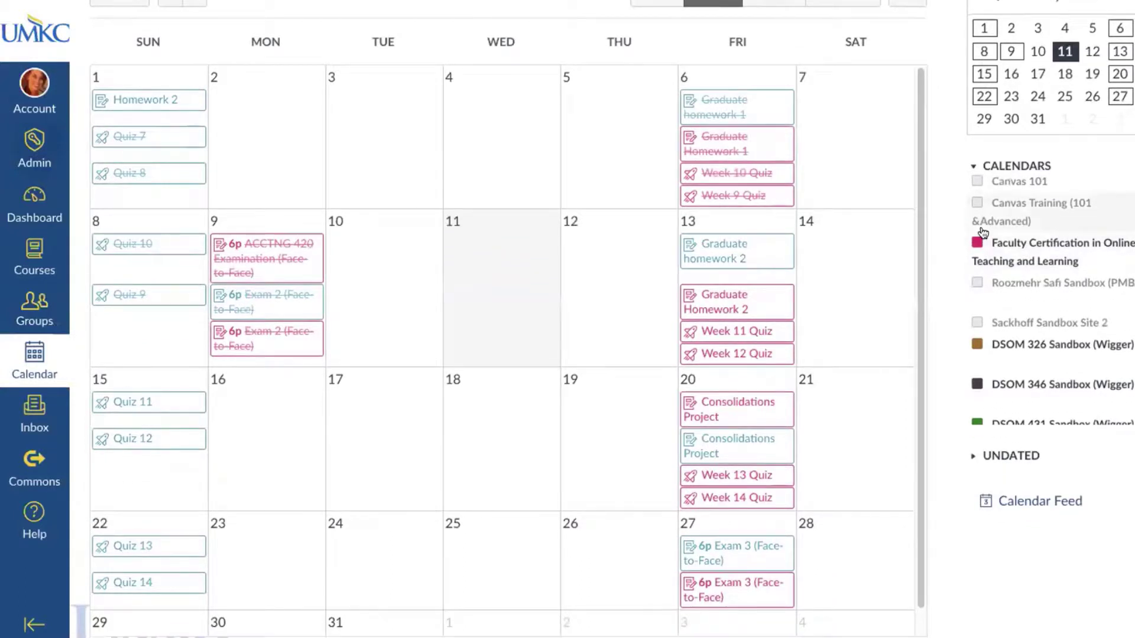
{"action": "scroll", "coordinate": [1002, 340], "scroll_direction": "up", "scroll_amount": 5}
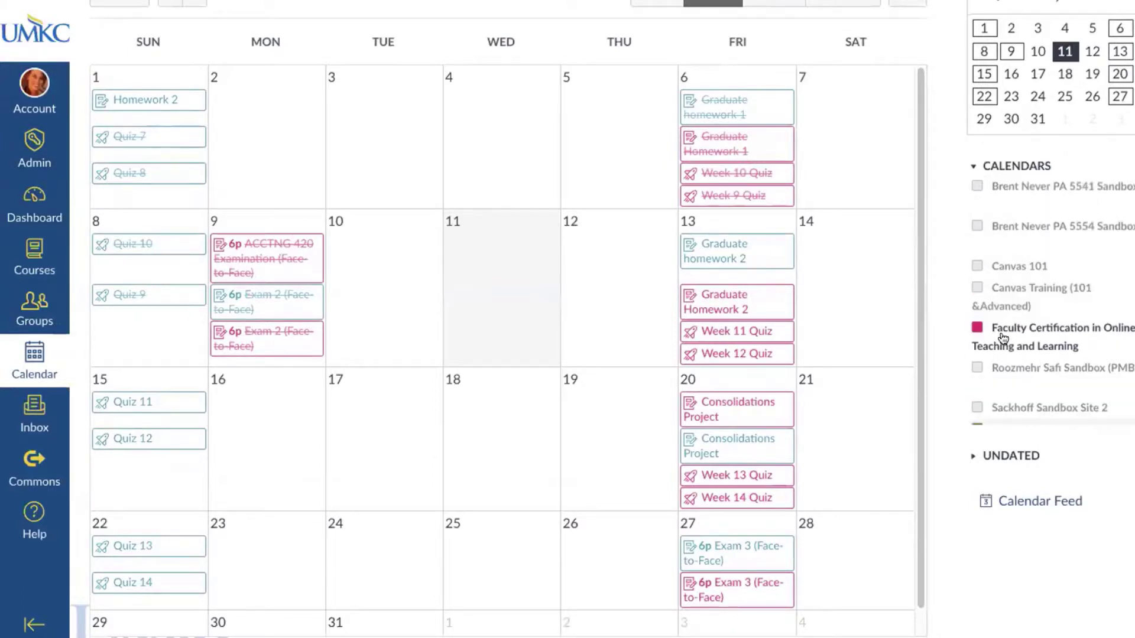
{"action": "scroll", "coordinate": [1001, 334], "scroll_direction": "up", "scroll_amount": 1}
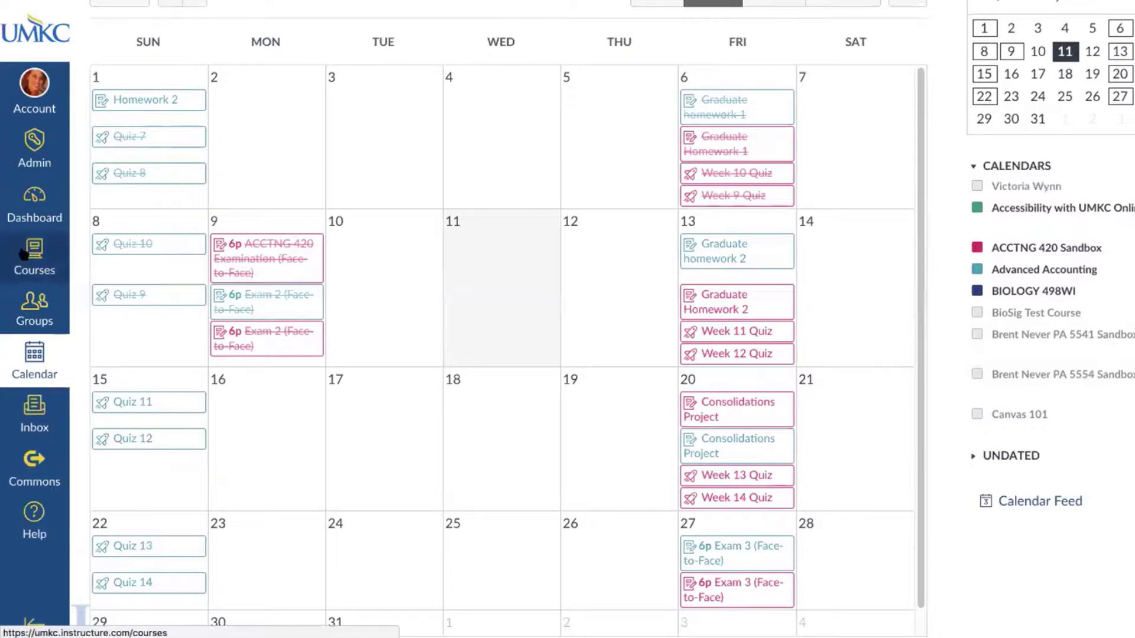
Show the calendars for BioSig Test Course, the PA 5541 and PA 5554 sandboxes, and Canvas 101
{"action": "left_click", "coordinate": [976, 313]}
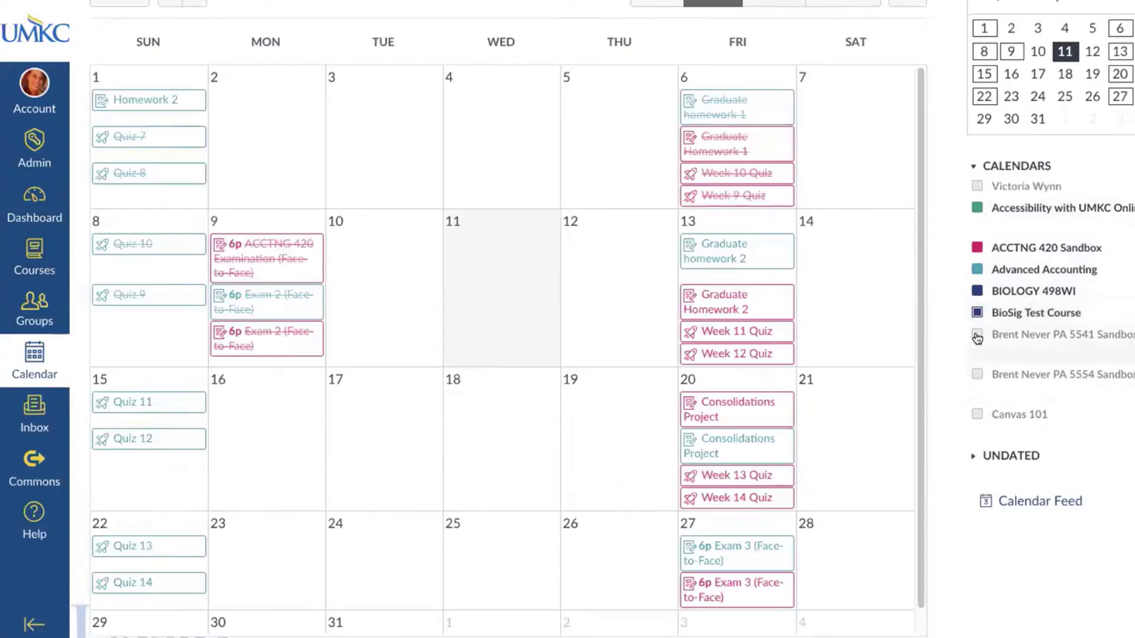
{"action": "left_click", "coordinate": [977, 336]}
{"action": "left_click", "coordinate": [977, 374]}
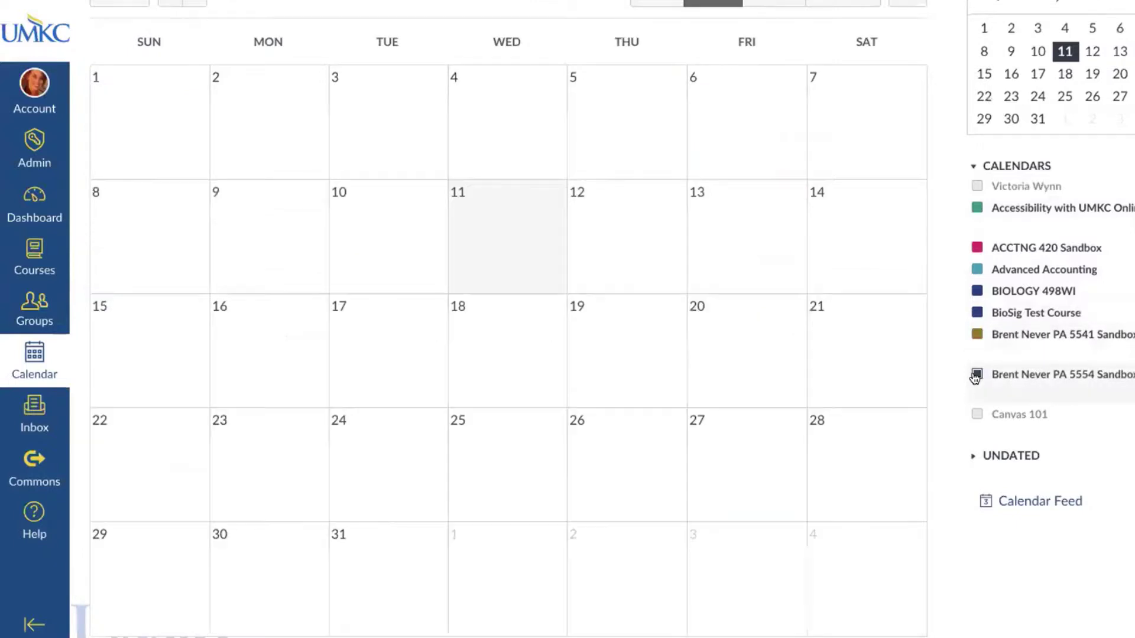
{"action": "left_click", "coordinate": [977, 414]}
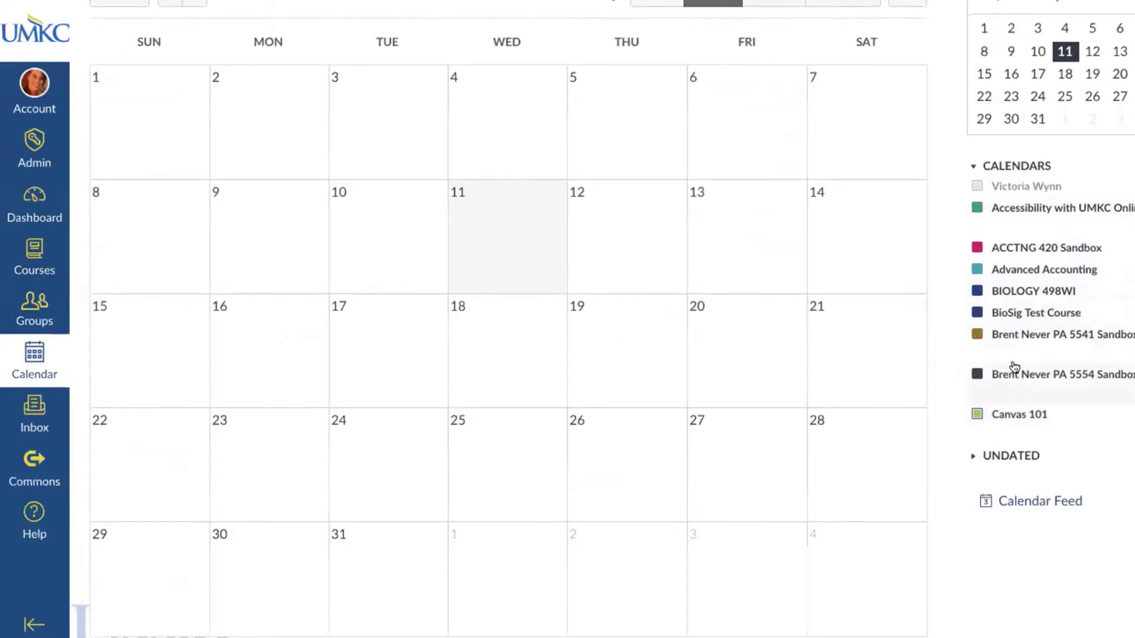
Look through the remaining course calendars and view the details of the Turnitin Example item on July 18
{"action": "scroll", "coordinate": [1015, 371], "scroll_direction": "down", "scroll_amount": 2}
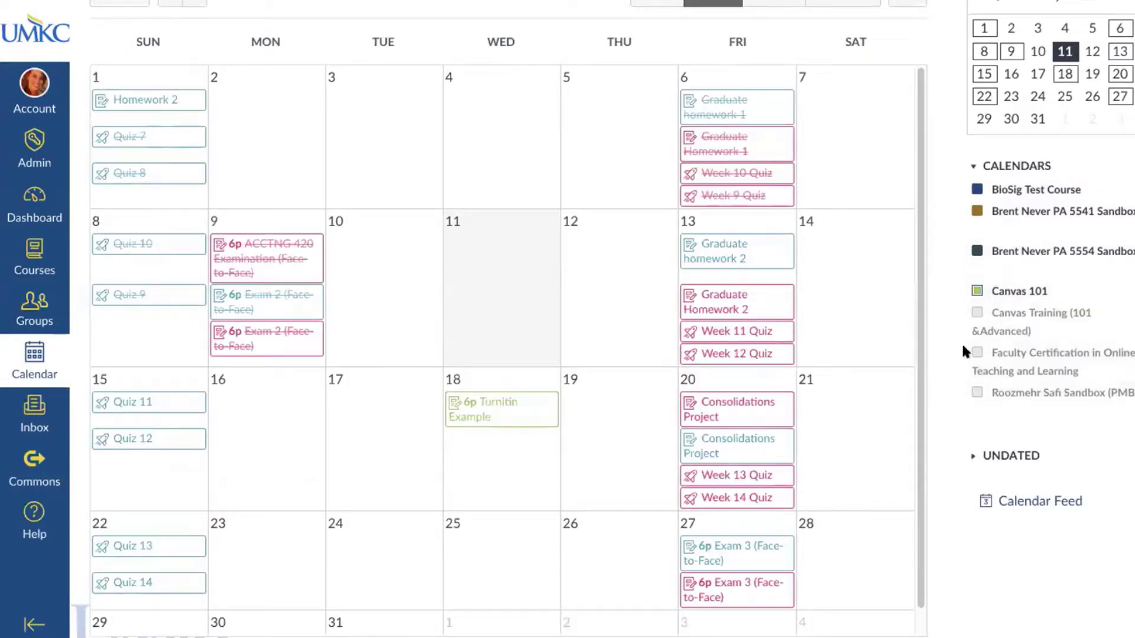
{"action": "scroll", "coordinate": [987, 321], "scroll_direction": "down", "scroll_amount": 2}
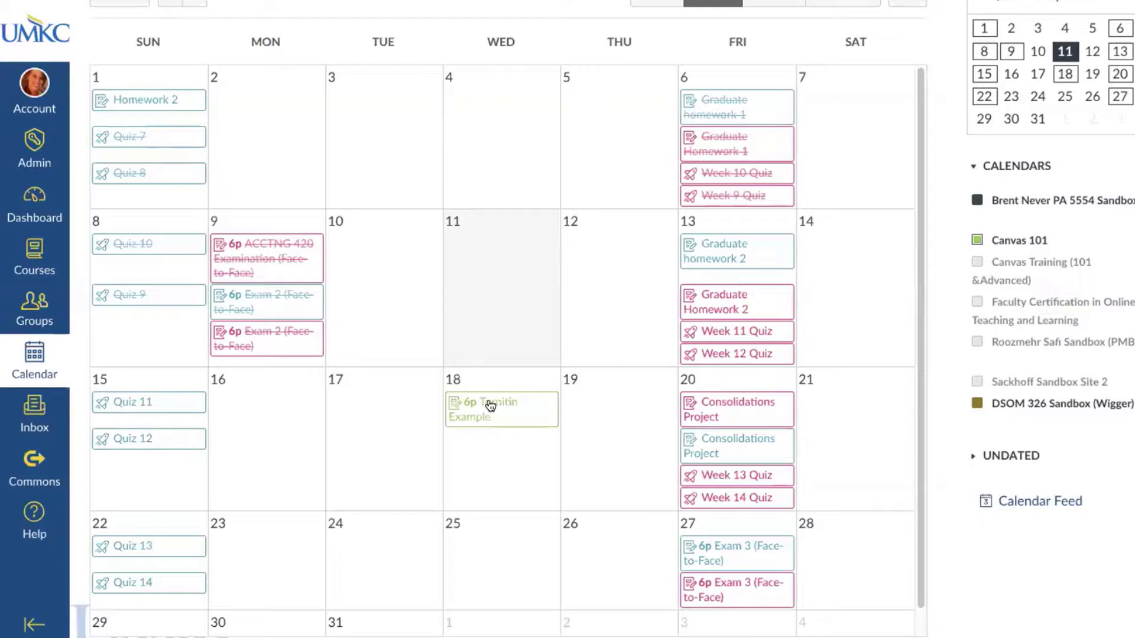
{"action": "mouse_move", "coordinate": [490, 405]}
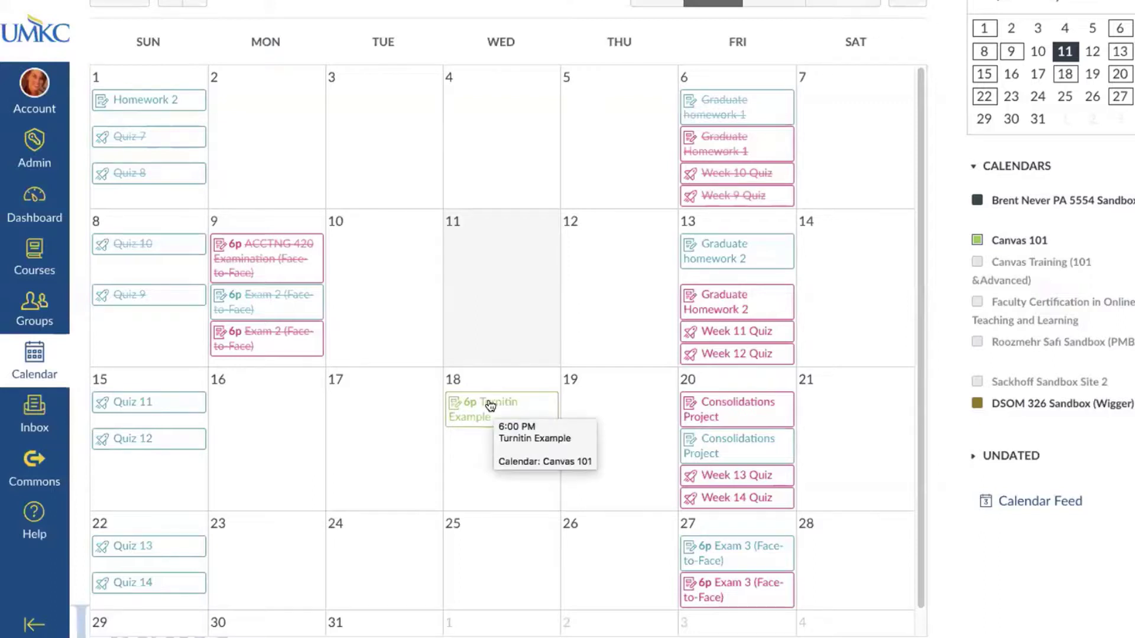
View the details of the Advanced Accounting item Graduate homework 2 on July 13, then look over the July 2018 month view
{"action": "left_click", "coordinate": [719, 259]}
{"action": "scroll", "coordinate": [810, 259], "scroll_direction": "down", "scroll_amount": 1}
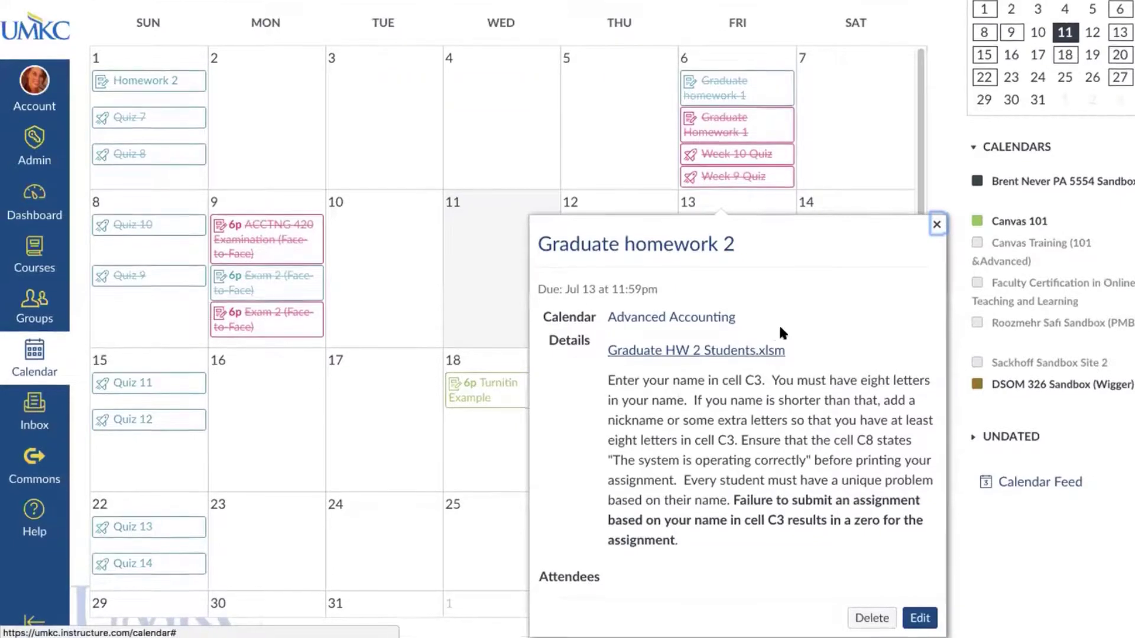
{"action": "left_click", "coordinate": [937, 228]}
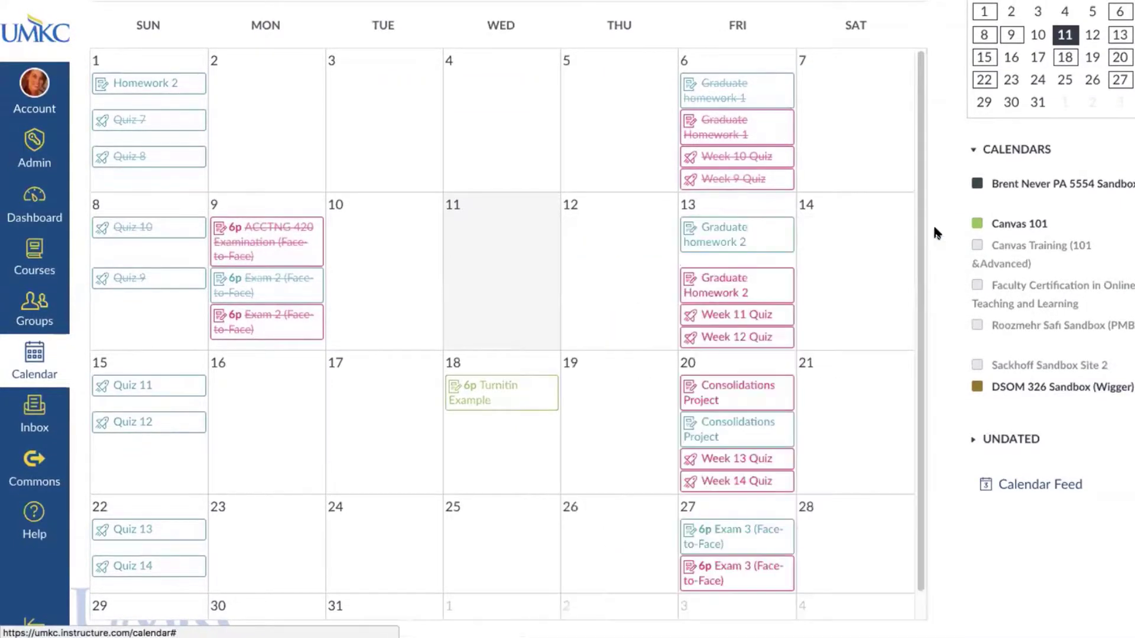
{"action": "scroll", "coordinate": [928, 225], "scroll_direction": "up", "scroll_amount": 2}
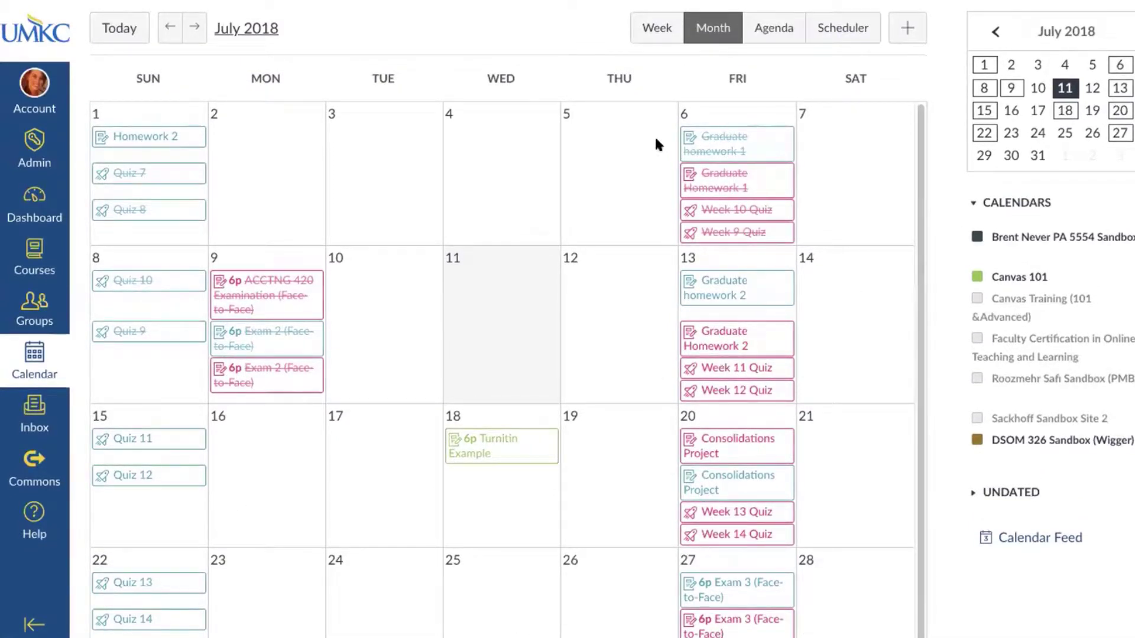
{"action": "scroll", "coordinate": [778, 144], "scroll_direction": "down", "scroll_amount": 1}
{"action": "scroll", "coordinate": [909, 146], "scroll_direction": "up", "scroll_amount": 1}
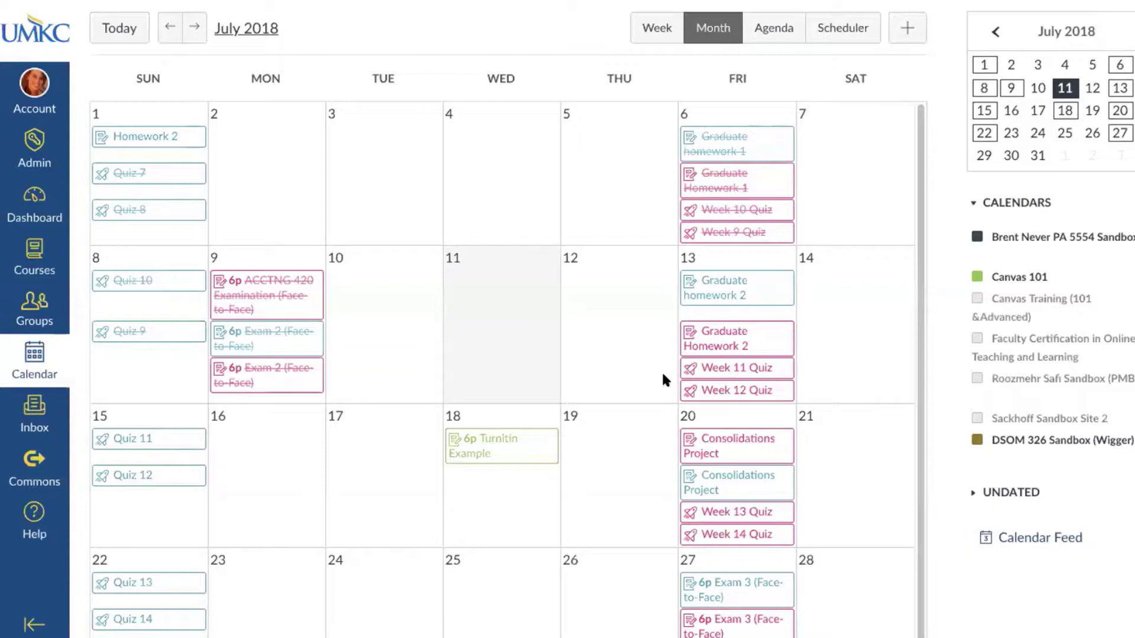
Open the Inbox, filter the conversations to the Advanced Accounting course, and look through its messages
{"action": "left_click", "coordinate": [41, 422]}
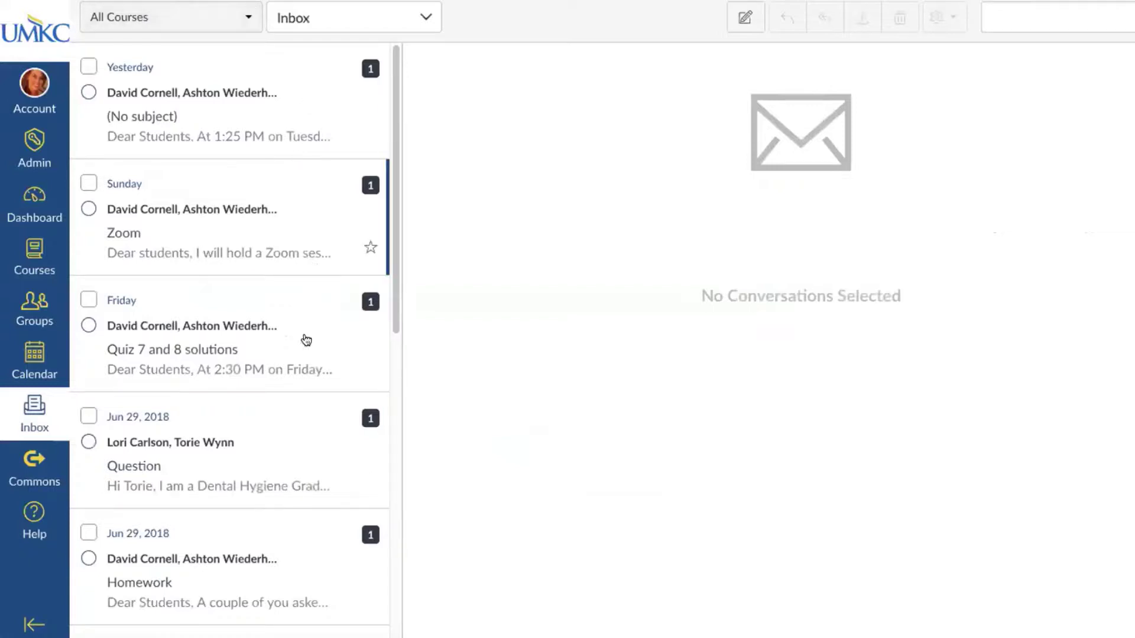
{"action": "left_click", "coordinate": [211, 21]}
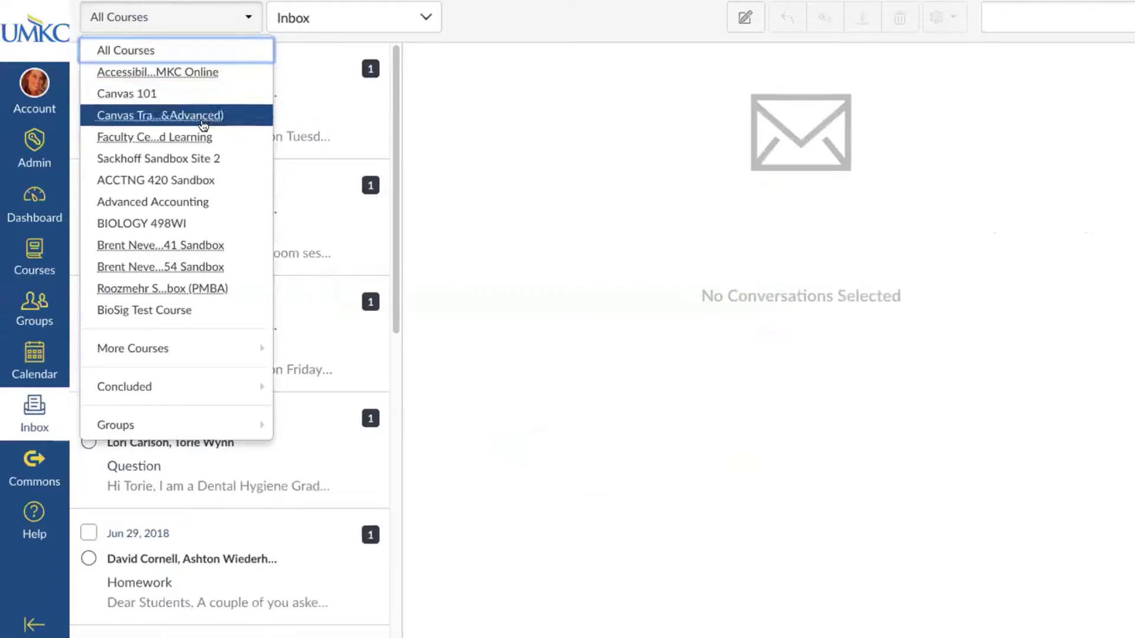
{"action": "left_click", "coordinate": [229, 201]}
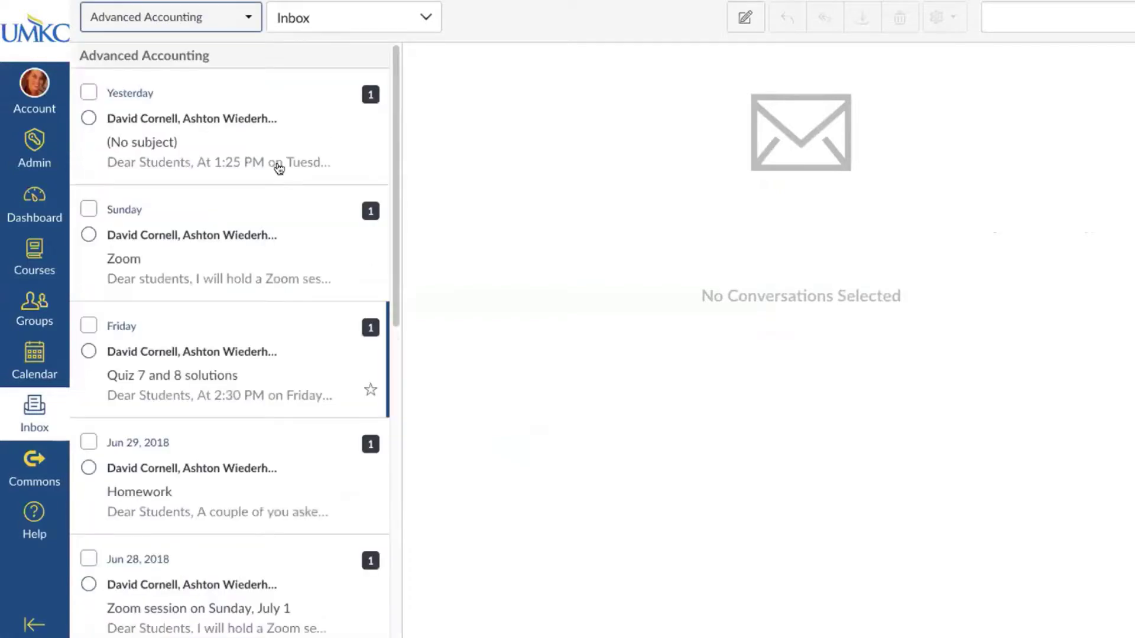
{"action": "scroll", "coordinate": [390, 126], "scroll_direction": "down", "scroll_amount": 1}
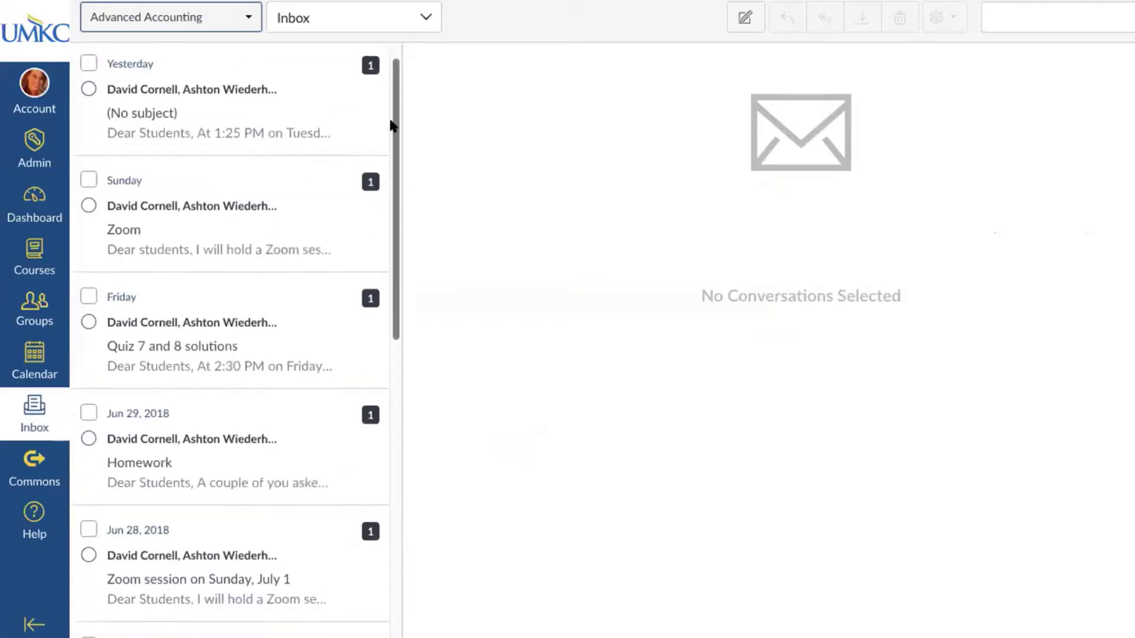
{"action": "scroll", "coordinate": [362, 310], "scroll_direction": "down", "scroll_amount": 10}
{"action": "scroll", "coordinate": [369, 426], "scroll_direction": "up", "scroll_amount": 8}
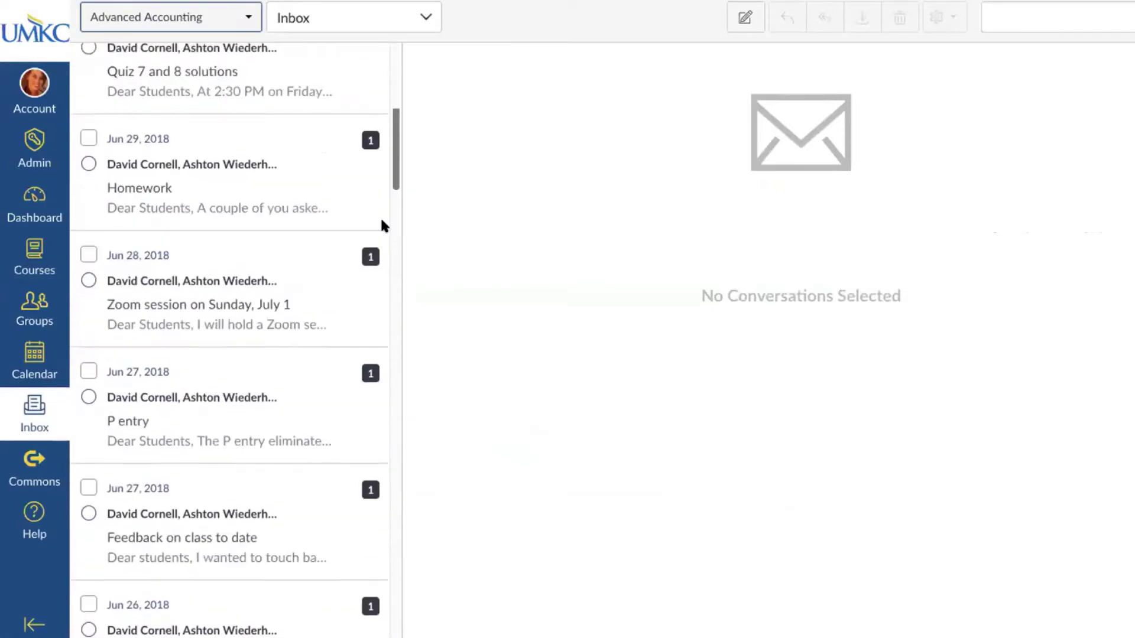
{"action": "scroll", "coordinate": [387, 147], "scroll_direction": "up", "scroll_amount": 5}
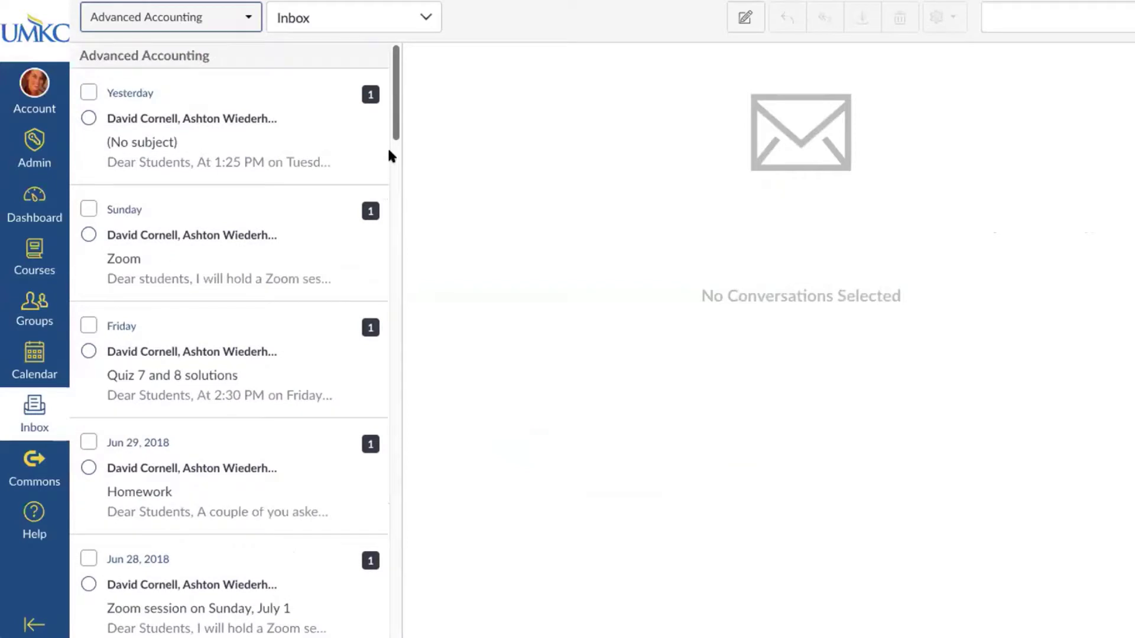
Show the Sent messages for All Courses and look through the list
{"action": "left_click", "coordinate": [340, 14]}
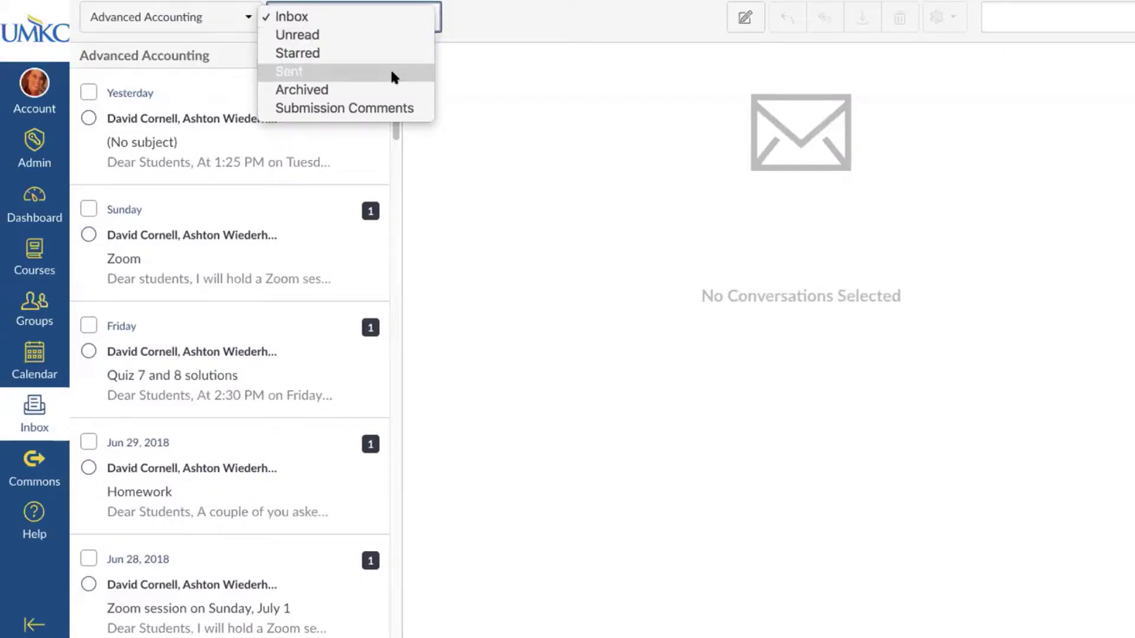
{"action": "left_click", "coordinate": [342, 72]}
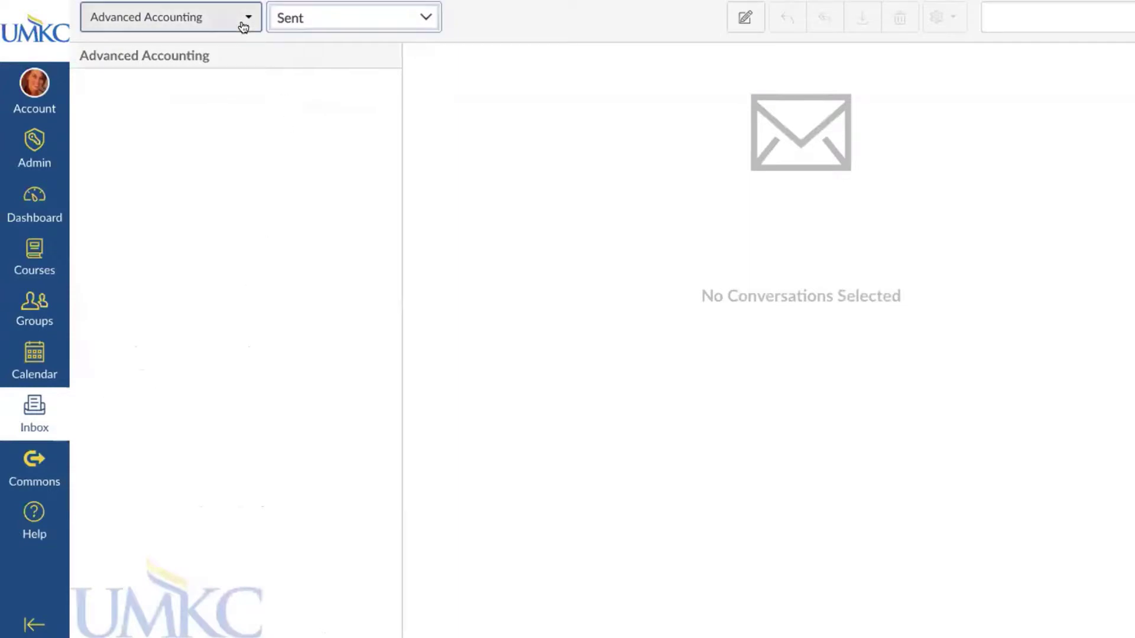
{"action": "left_click", "coordinate": [243, 22]}
{"action": "left_click", "coordinate": [229, 48]}
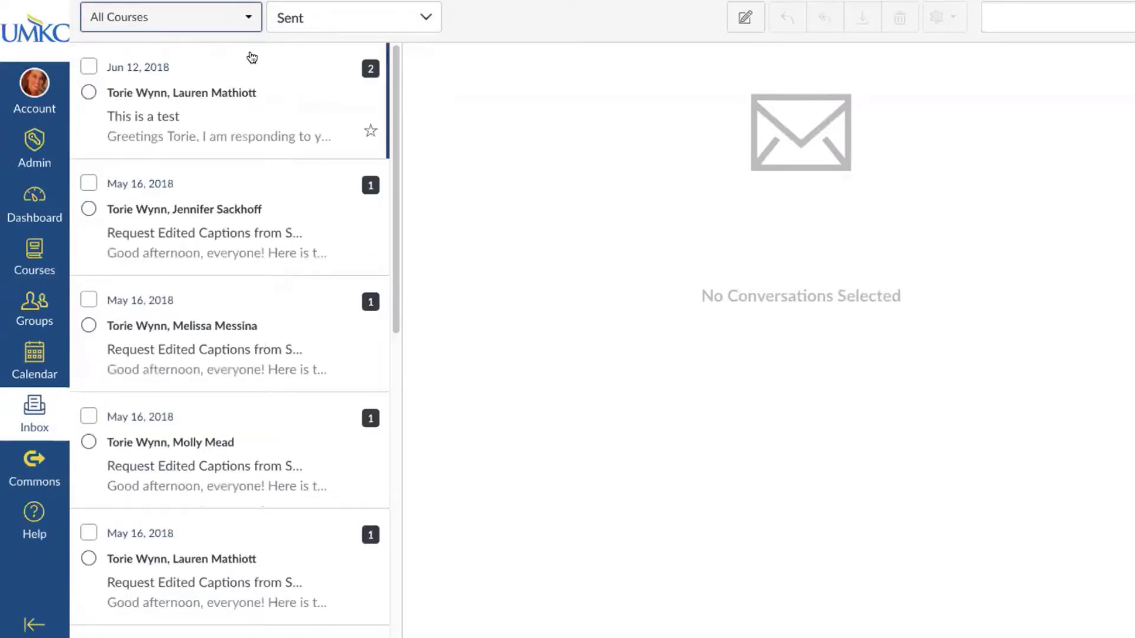
{"action": "scroll", "coordinate": [397, 68], "scroll_direction": "down", "scroll_amount": 1}
{"action": "scroll", "coordinate": [396, 59], "scroll_direction": "up", "scroll_amount": 1}
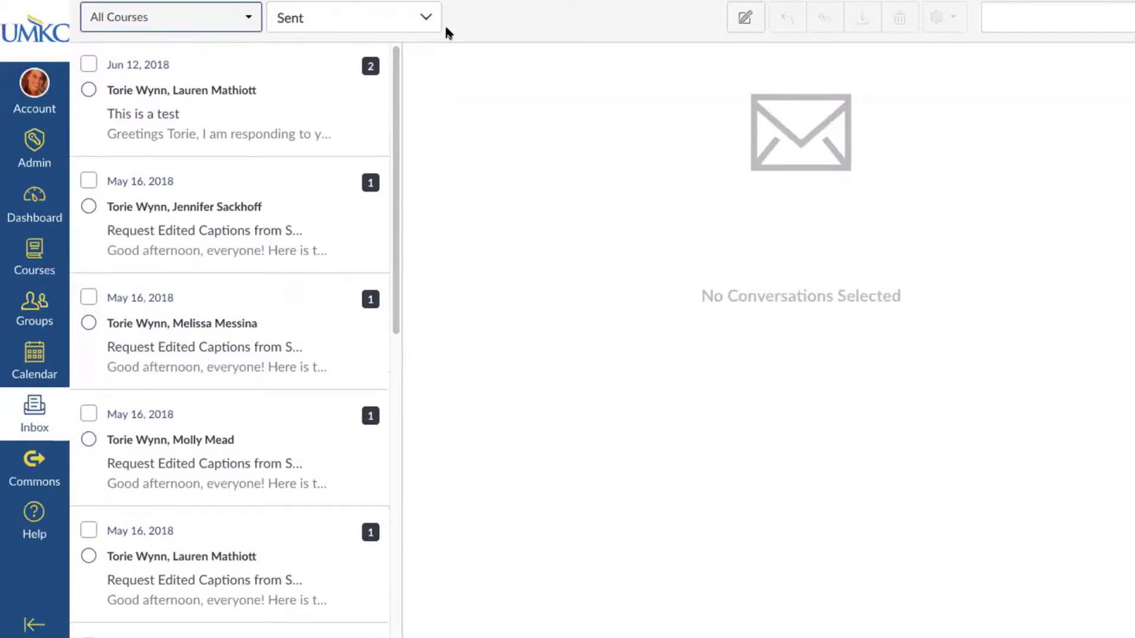
Start composing a new message for the Faculty Certification in Online Teaching and Learning course
{"action": "left_click", "coordinate": [745, 12]}
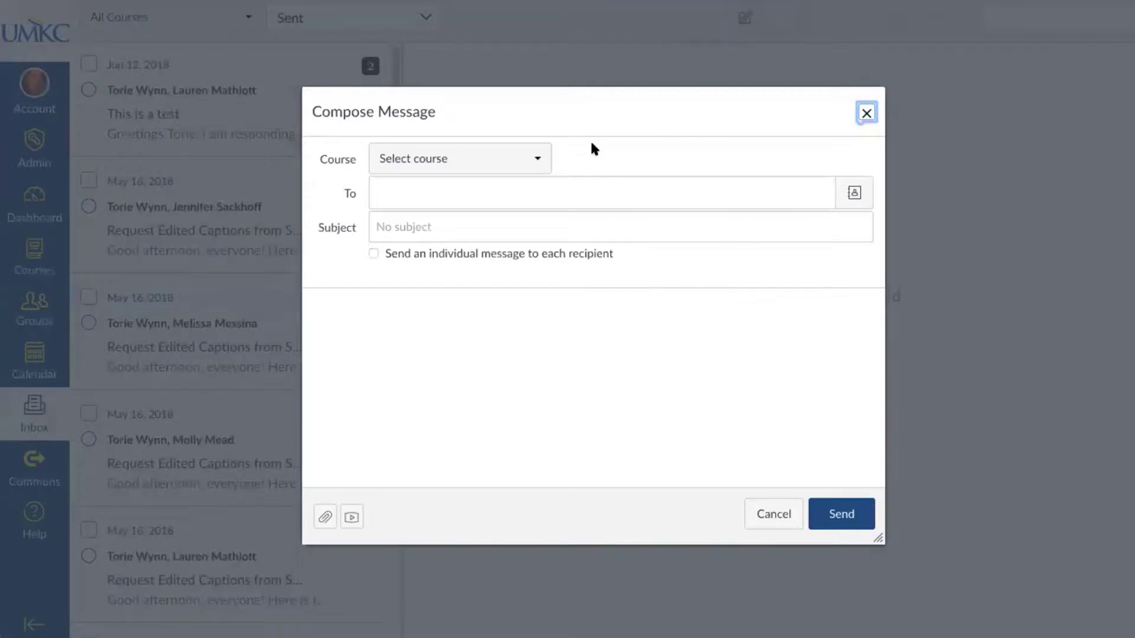
{"action": "left_click", "coordinate": [518, 162]}
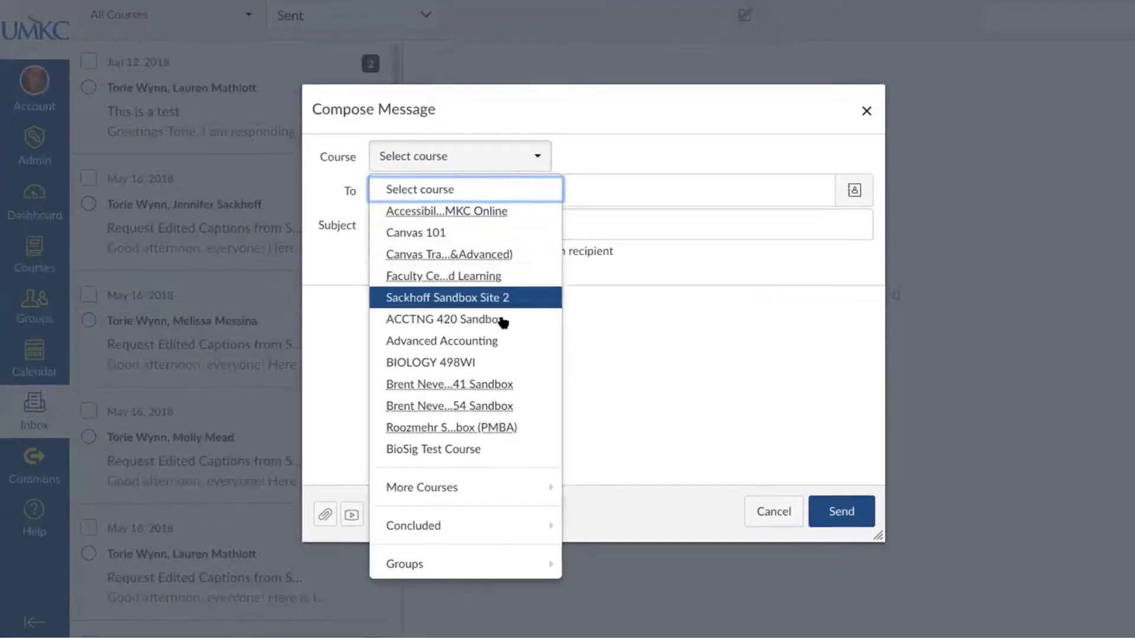
{"action": "left_click", "coordinate": [482, 278]}
{"action": "left_click", "coordinate": [743, 193]}
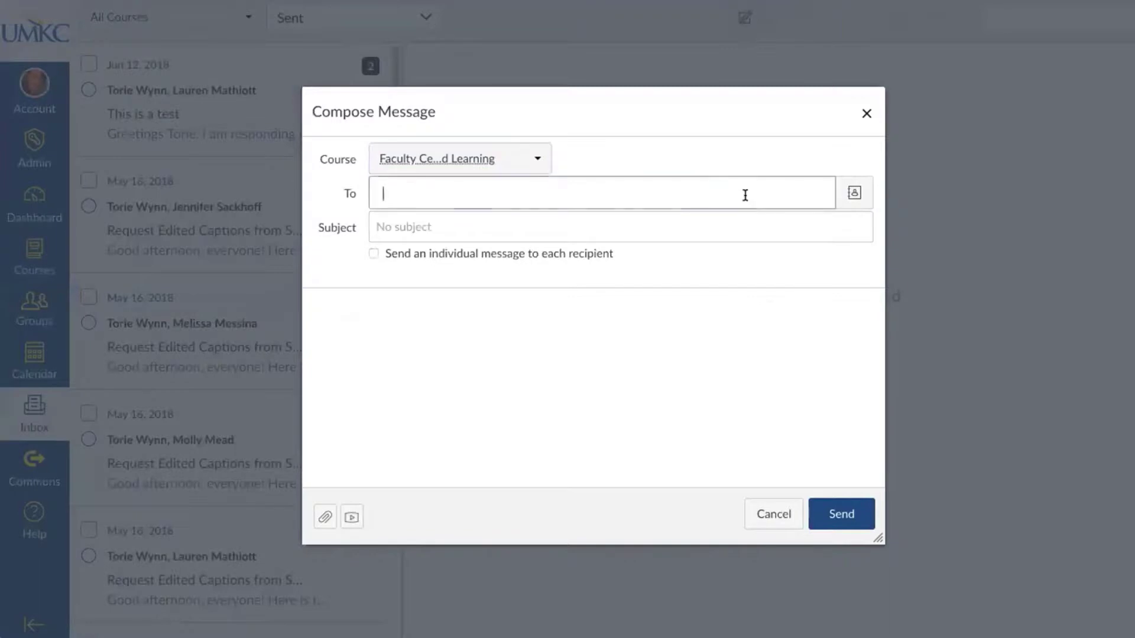
Browse the course's address book for the message, viewing the individual recipients under Teachers and Students
{"action": "left_click", "coordinate": [855, 192]}
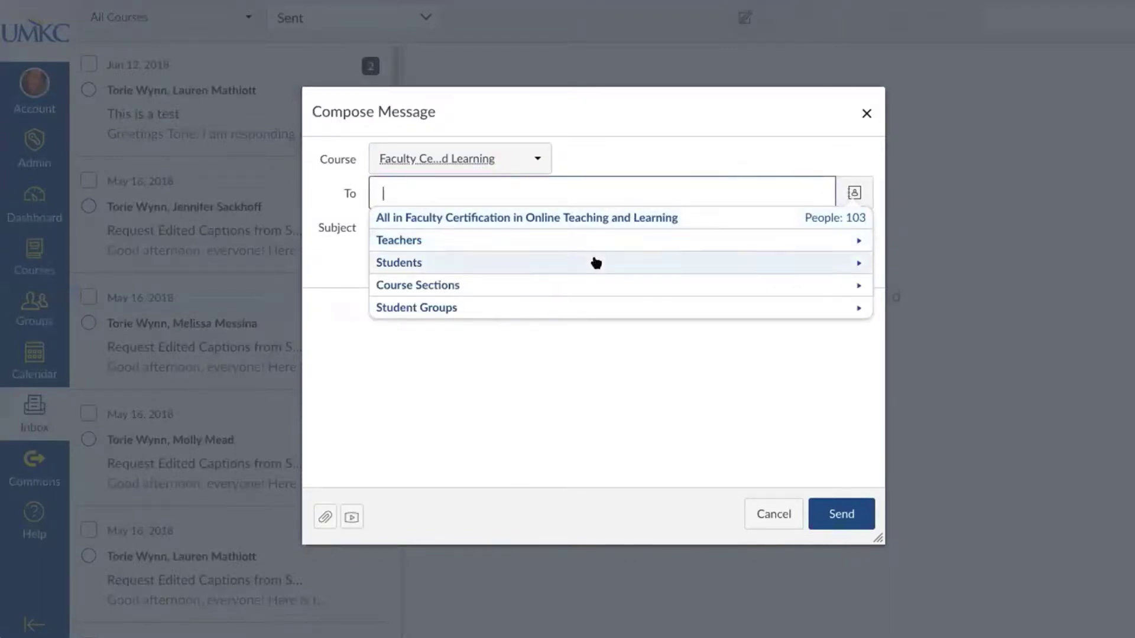
{"action": "left_click", "coordinate": [595, 240]}
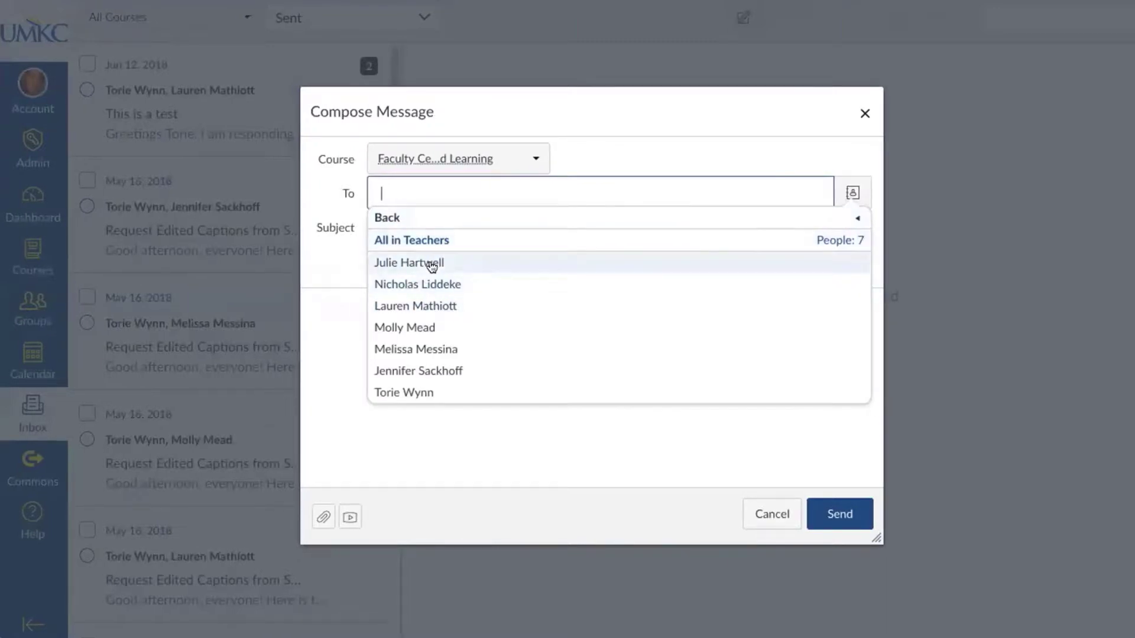
{"action": "left_click", "coordinate": [398, 220]}
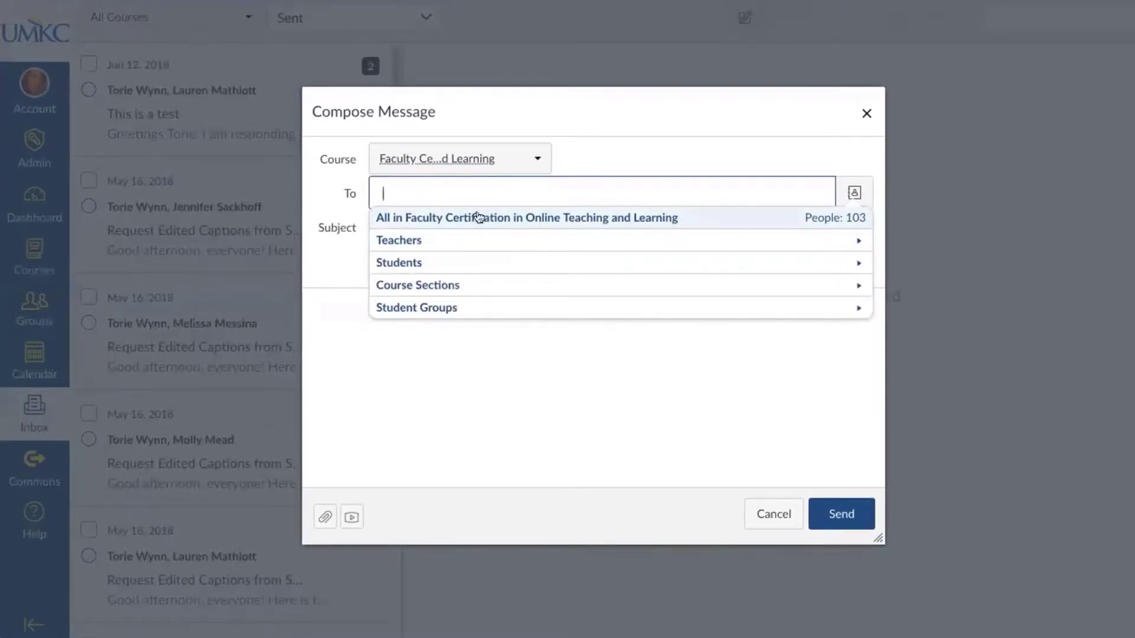
{"action": "left_click", "coordinate": [463, 263]}
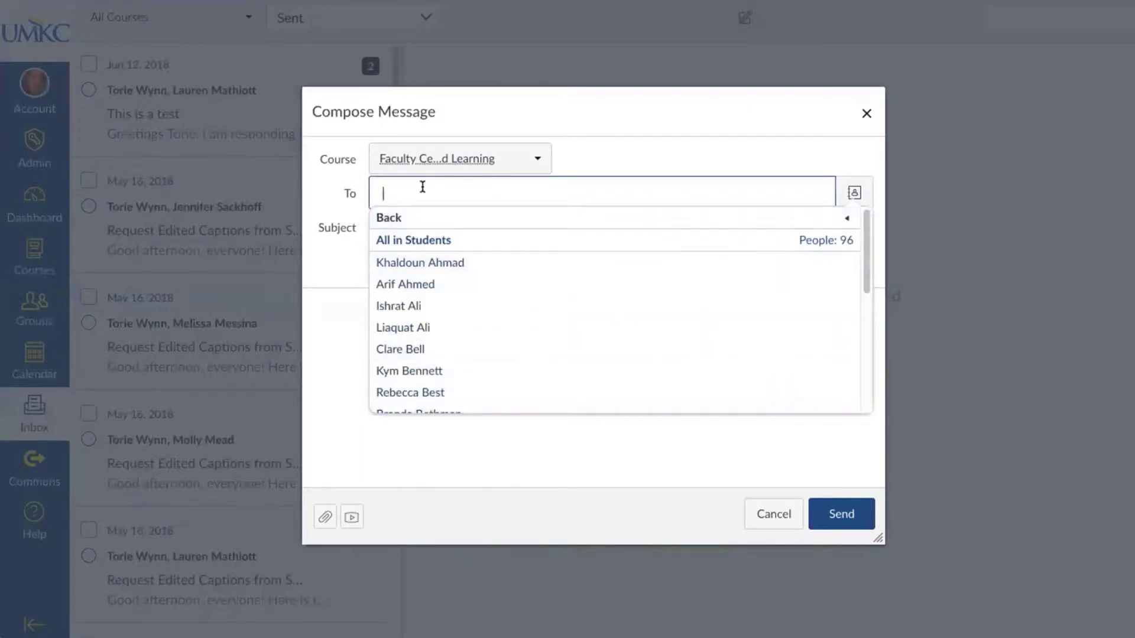
{"action": "left_click", "coordinate": [413, 218]}
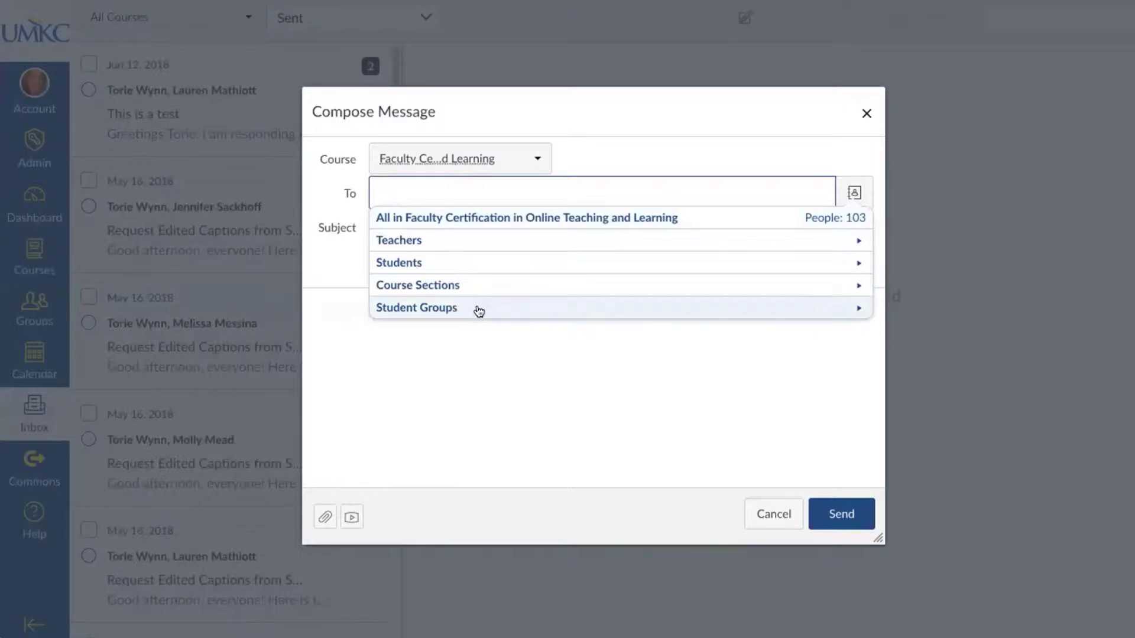
Address the message to everyone in the July 2018 student group
{"action": "left_click", "coordinate": [472, 310]}
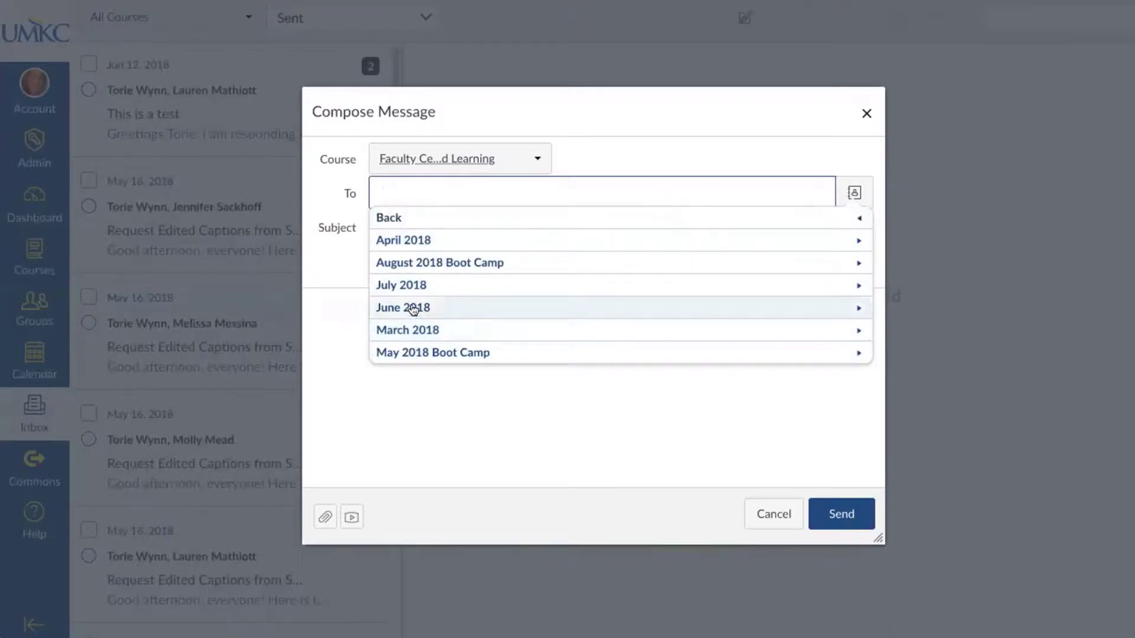
{"action": "left_click", "coordinate": [443, 286]}
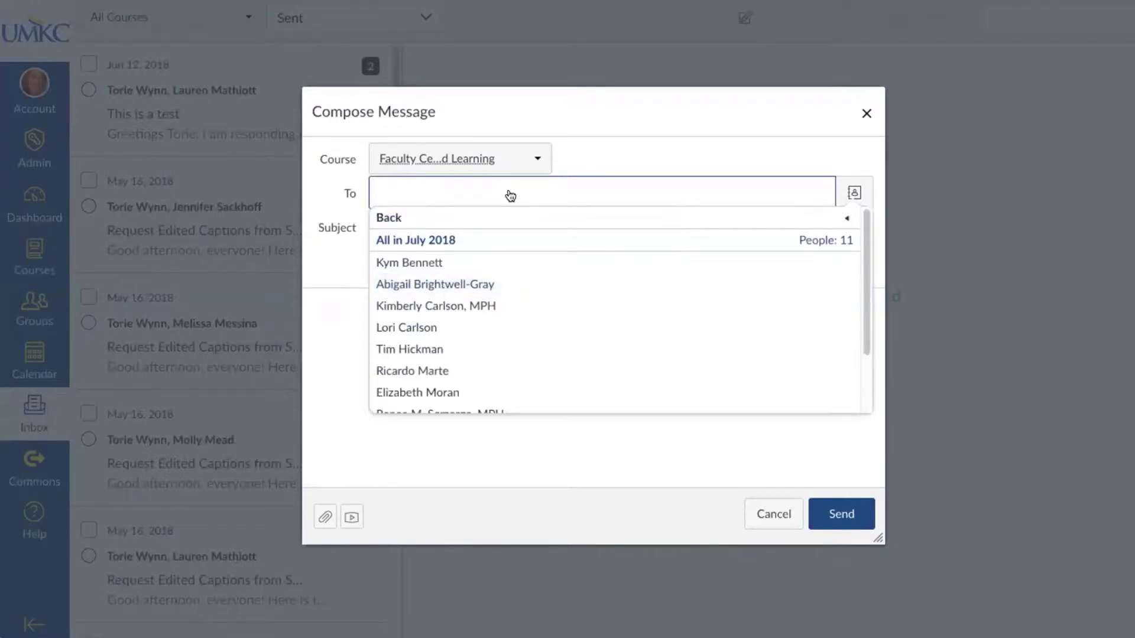
{"action": "left_click", "coordinate": [435, 240]}
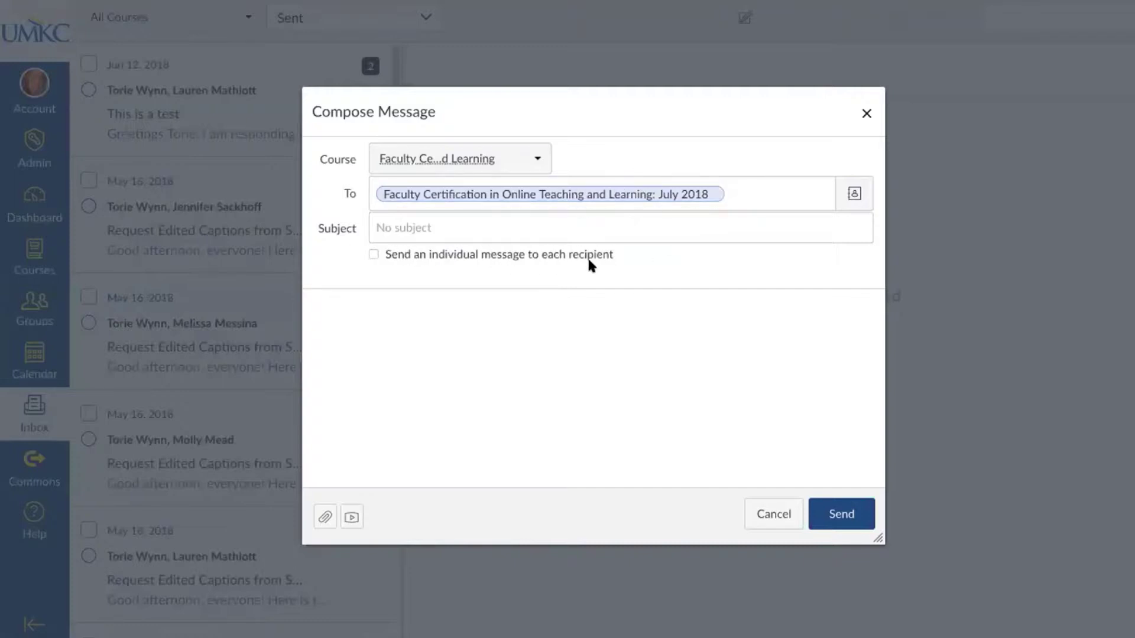
Enter "Dear students," as the message body, then view the file attachment chooser and cancel it
{"action": "left_click", "coordinate": [426, 329]}
{"action": "type", "text": "Dear students,"}
{"action": "left_click", "coordinate": [322, 519]}
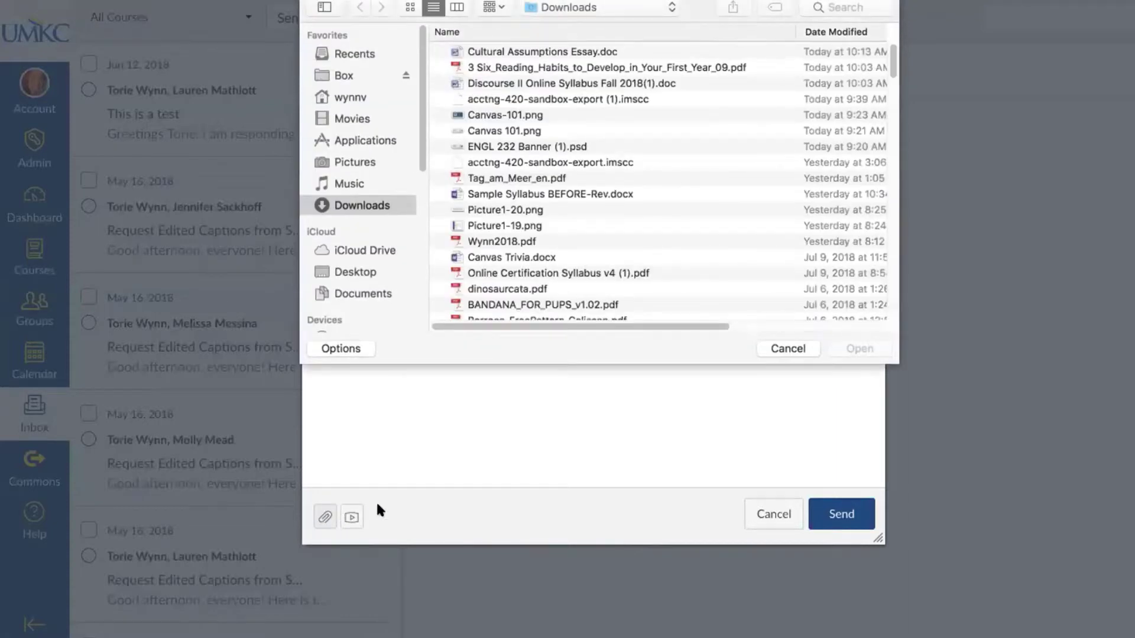
{"action": "left_click", "coordinate": [786, 349]}
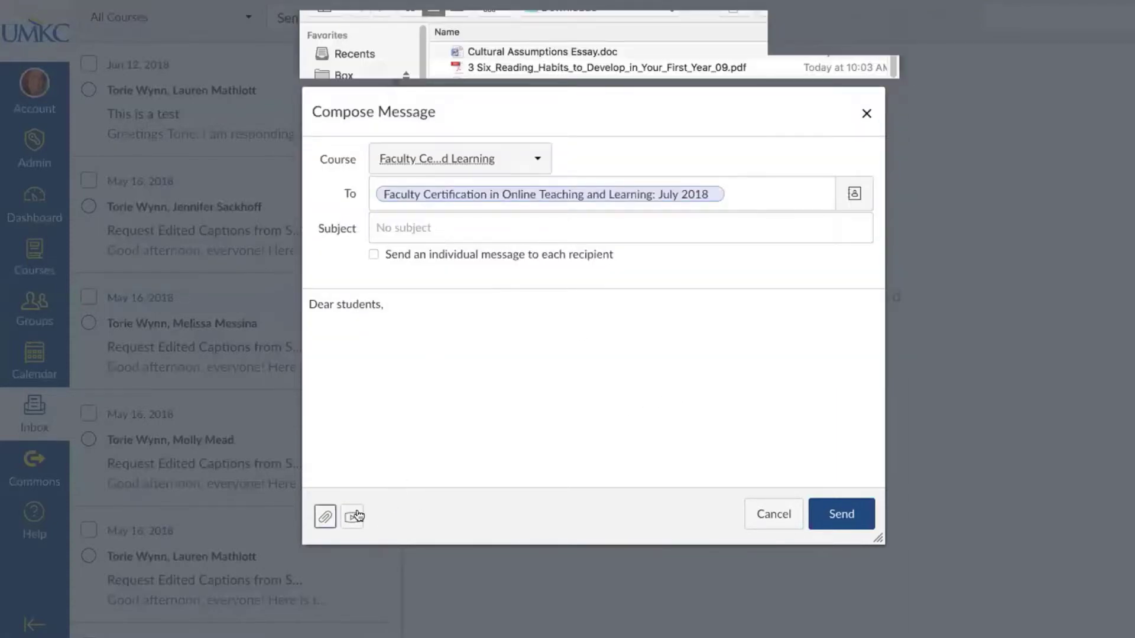
View the Record/Upload Media Comment options for the message, close them, and cancel the message without sending
{"action": "left_click", "coordinate": [351, 519]}
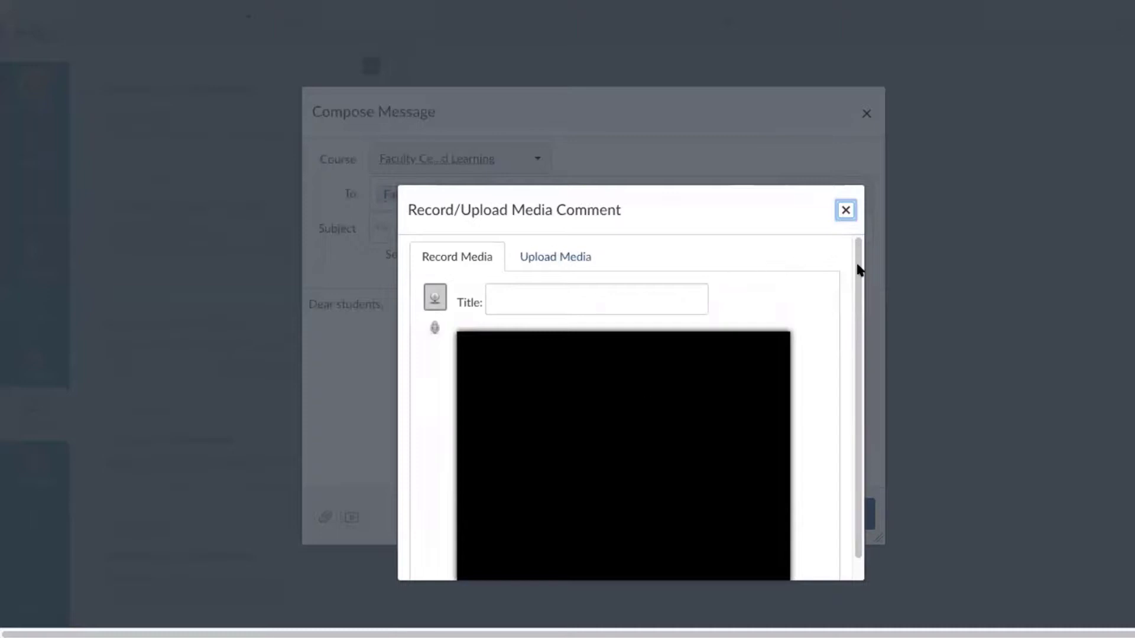
{"action": "scroll", "coordinate": [730, 240], "scroll_direction": "down", "scroll_amount": 3}
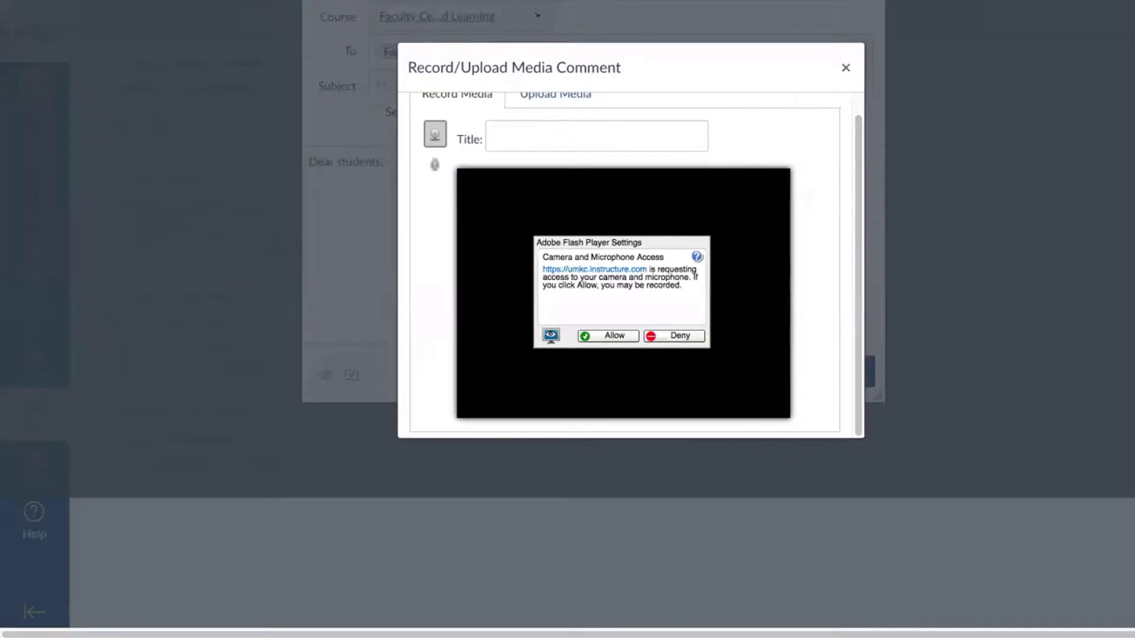
{"action": "left_click", "coordinate": [845, 68]}
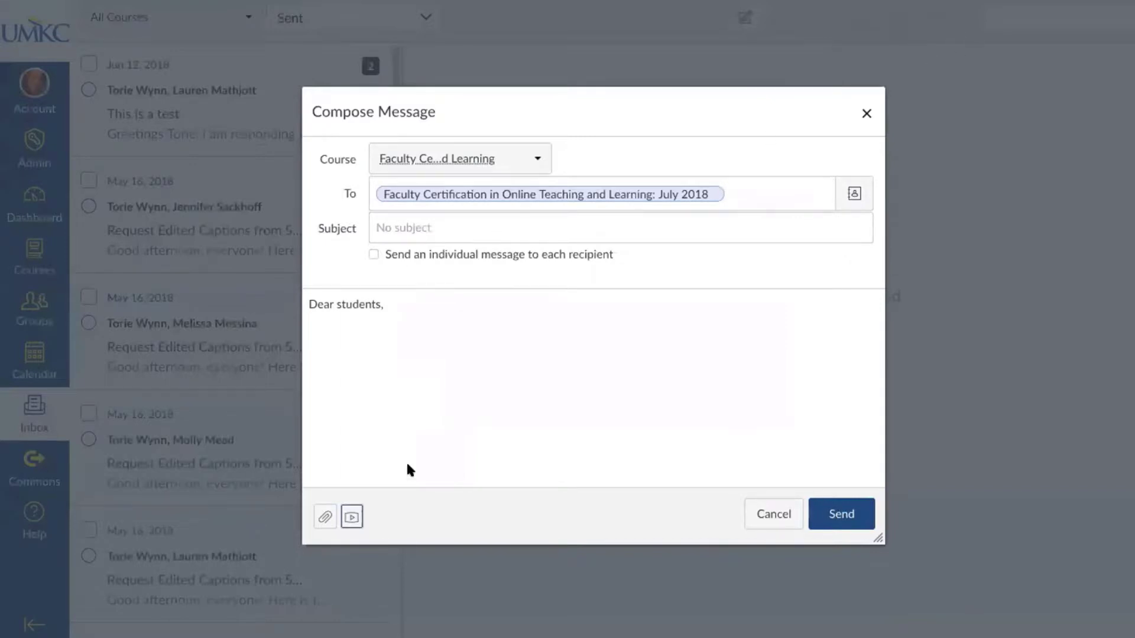
{"action": "left_click", "coordinate": [763, 513]}
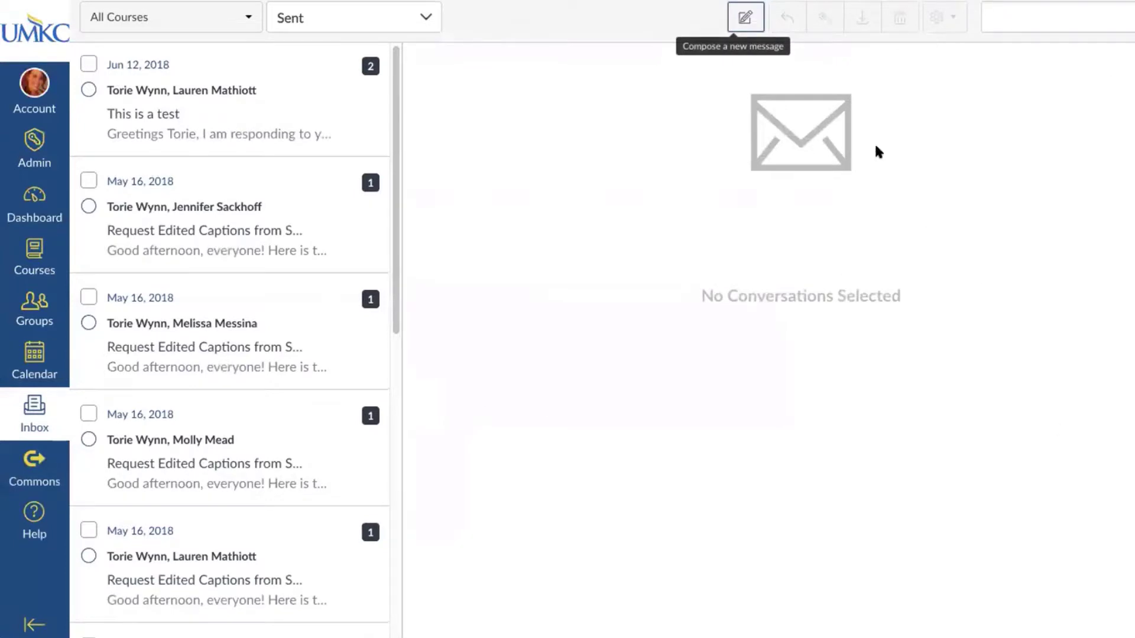
Look through the courses, groups and people suggested by the Inbox search
{"action": "left_click", "coordinate": [1051, 19]}
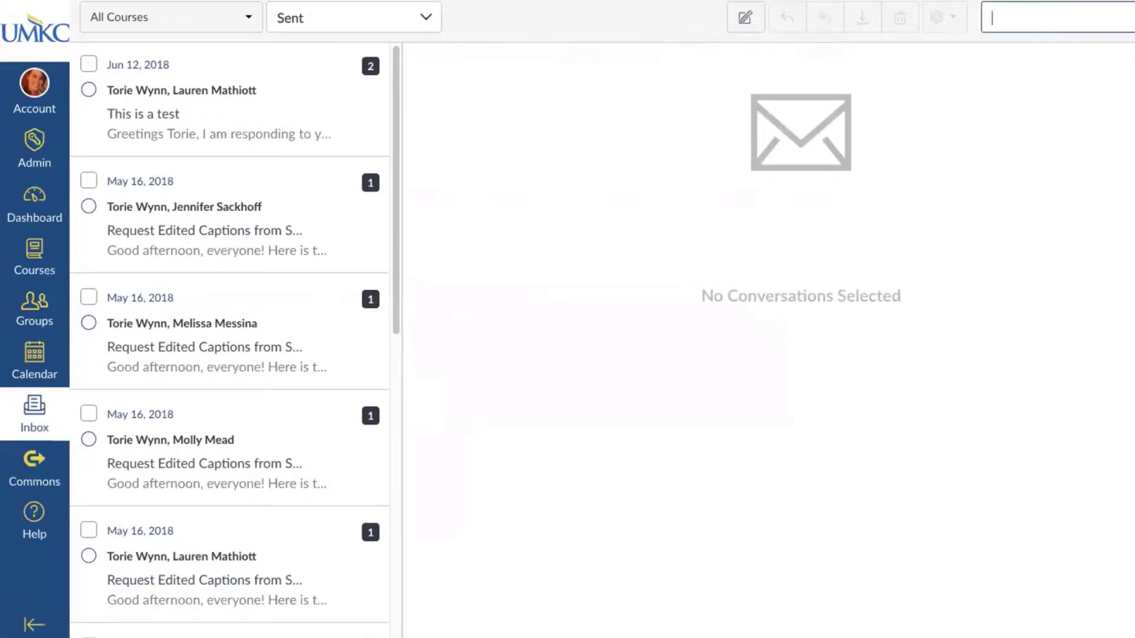
{"action": "key", "text": "Down"}
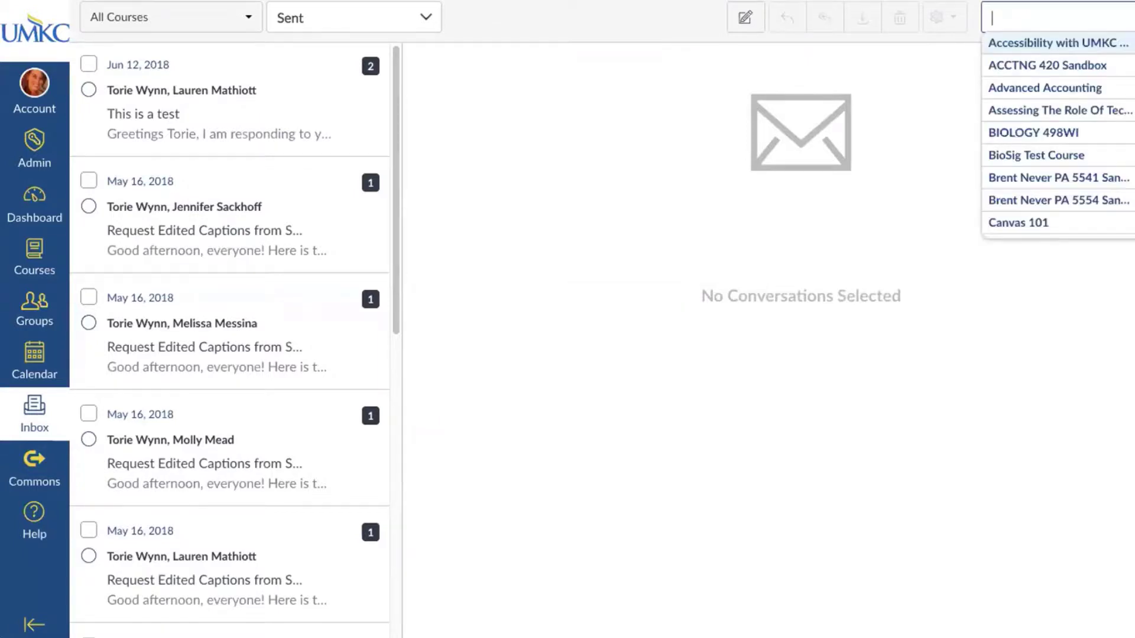
{"action": "scroll", "coordinate": [1098, 155], "scroll_direction": "down", "scroll_amount": 6}
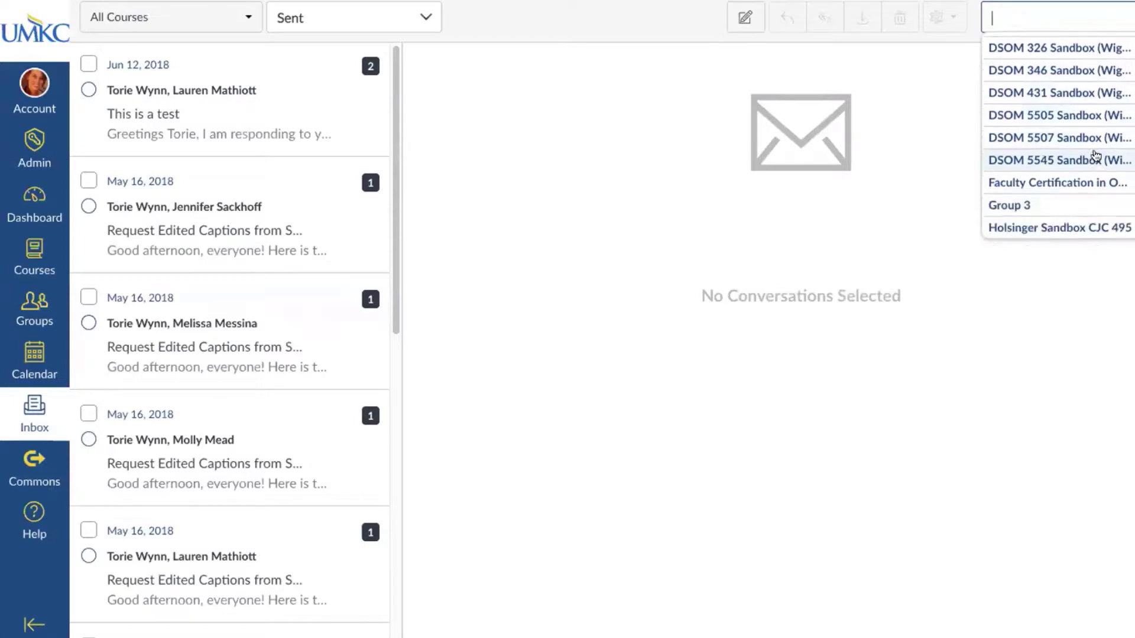
{"action": "scroll", "coordinate": [1085, 183], "scroll_direction": "down", "scroll_amount": 5}
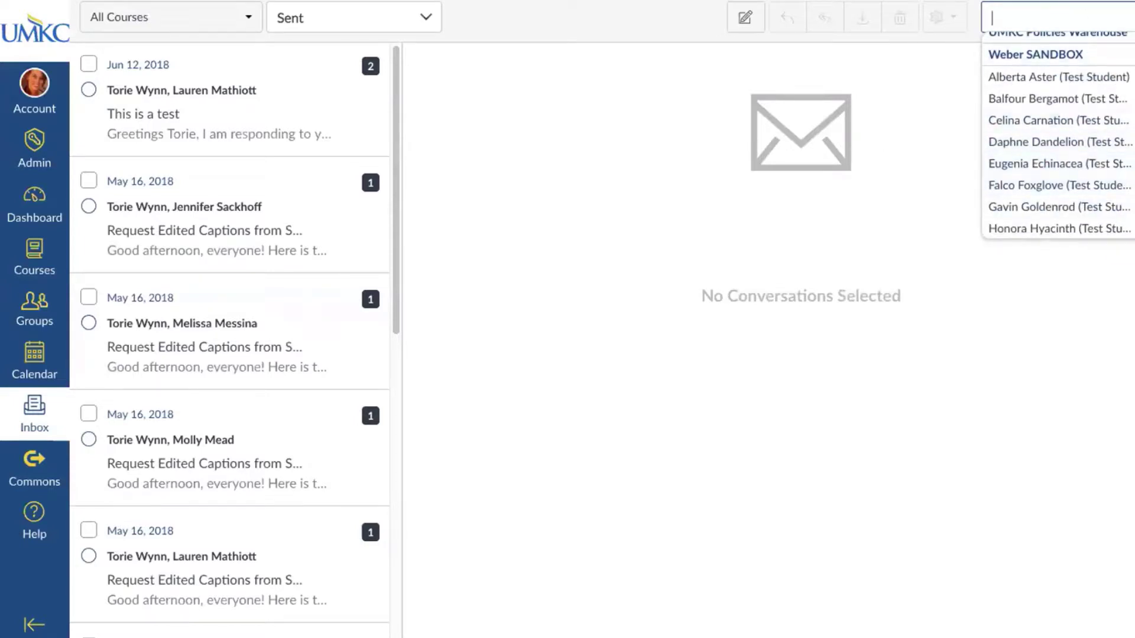
Dismiss the Inbox search suggestions, open Commons and look over its resource categories, search filters and public resources
{"action": "left_click", "coordinate": [579, 265]}
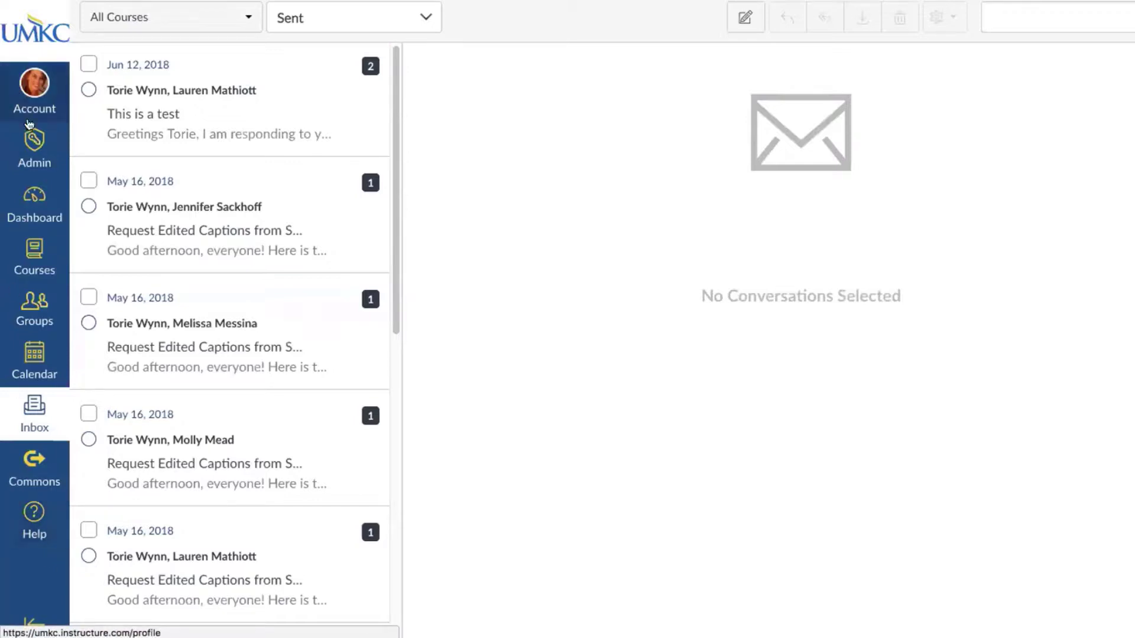
{"action": "left_click", "coordinate": [27, 475]}
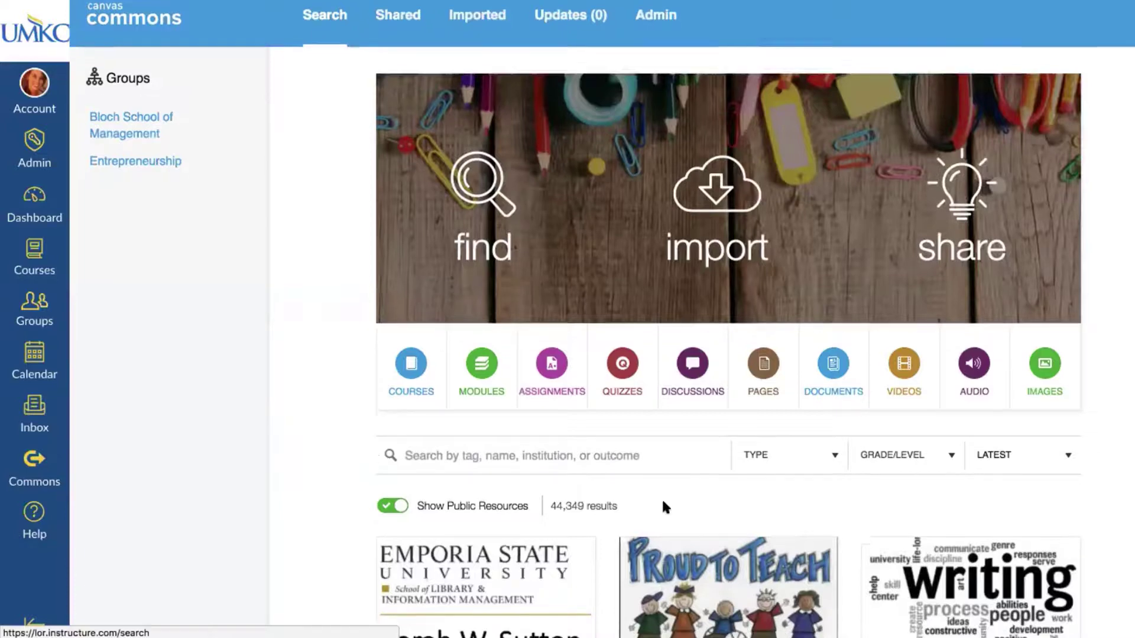
{"action": "scroll", "coordinate": [664, 506], "scroll_direction": "down", "scroll_amount": 3}
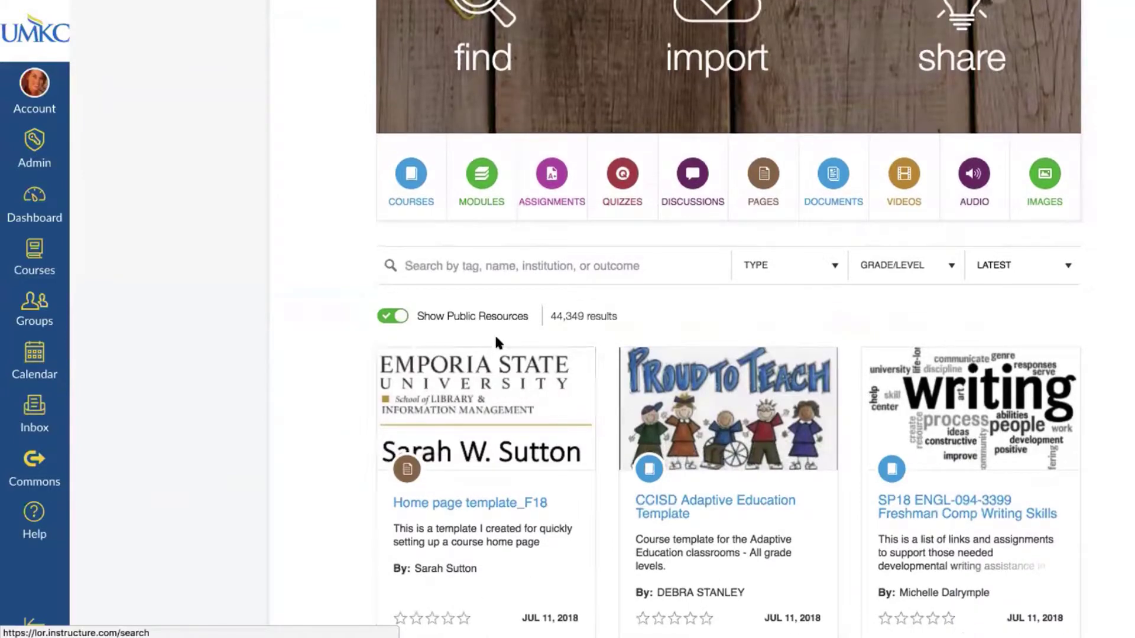
{"action": "scroll", "coordinate": [458, 591], "scroll_direction": "up", "scroll_amount": 3}
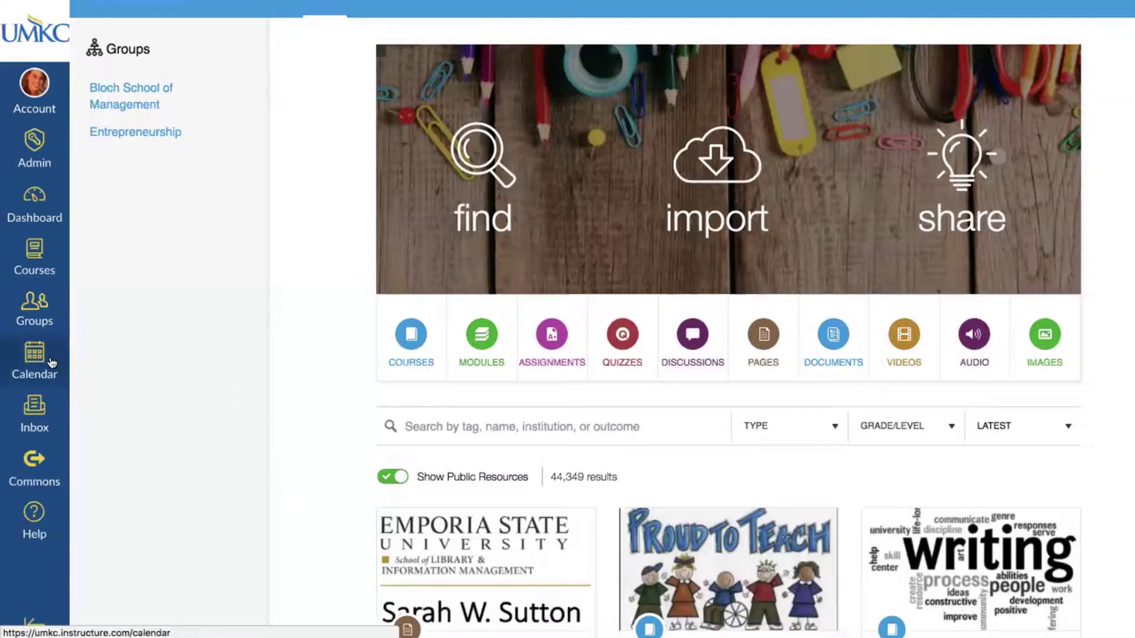
Open the Help menu and review its support links, from UMKC Connect through UMKC Resources and Policy Statements
{"action": "left_click", "coordinate": [14, 528]}
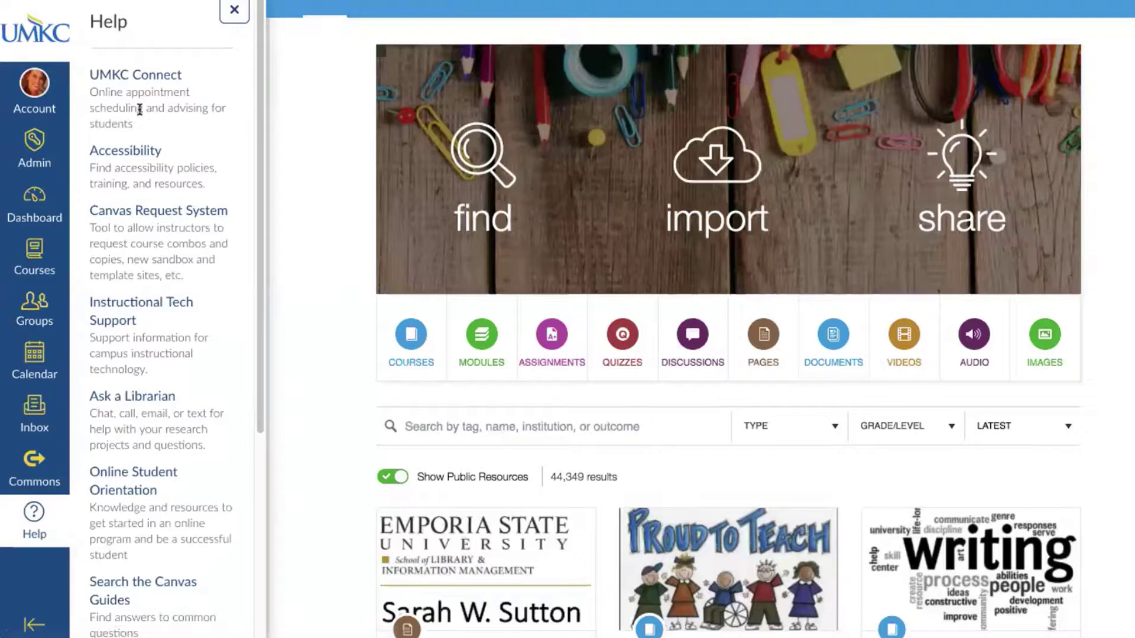
{"action": "scroll", "coordinate": [140, 109], "scroll_direction": "down", "scroll_amount": 1}
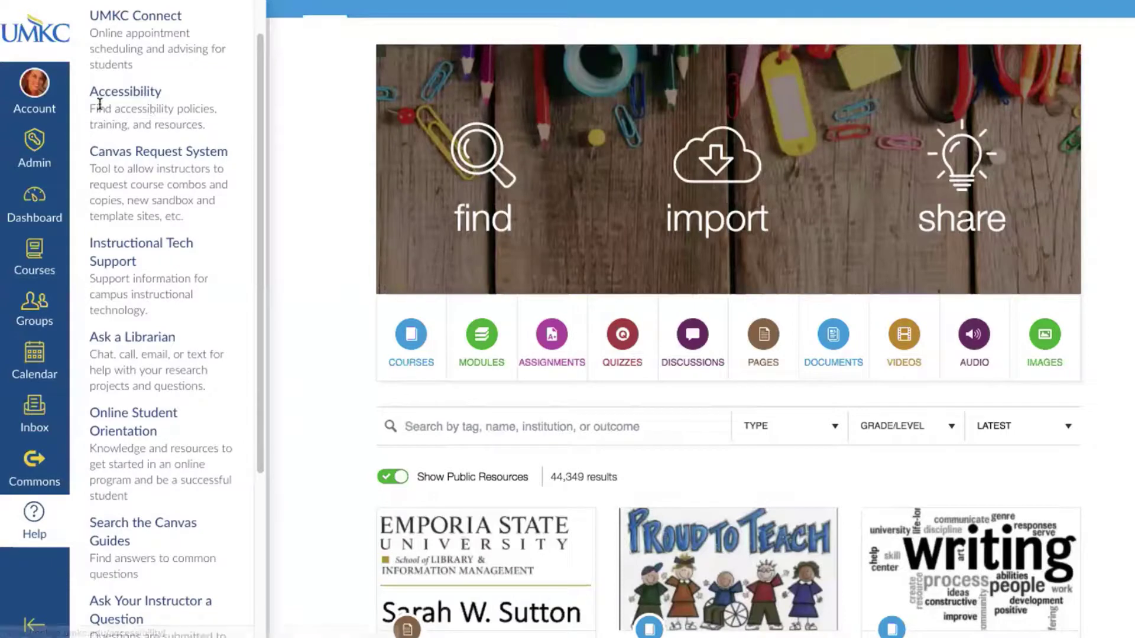
{"action": "scroll", "coordinate": [148, 117], "scroll_direction": "down", "scroll_amount": 1}
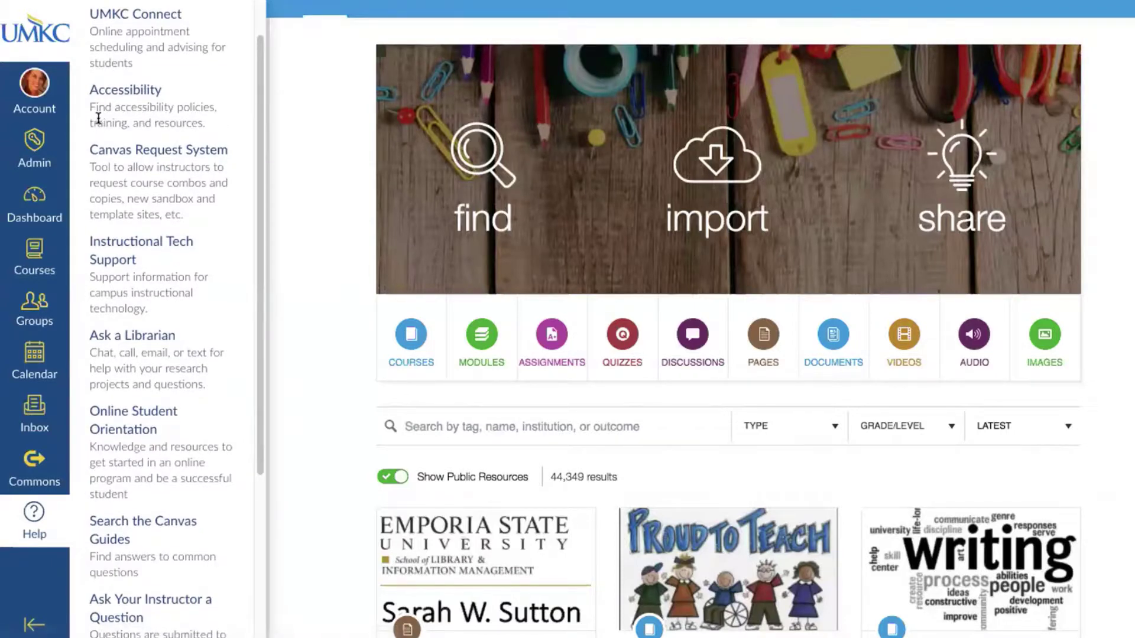
{"action": "scroll", "coordinate": [181, 125], "scroll_direction": "down", "scroll_amount": 1}
{"action": "scroll", "coordinate": [182, 126], "scroll_direction": "up", "scroll_amount": 1}
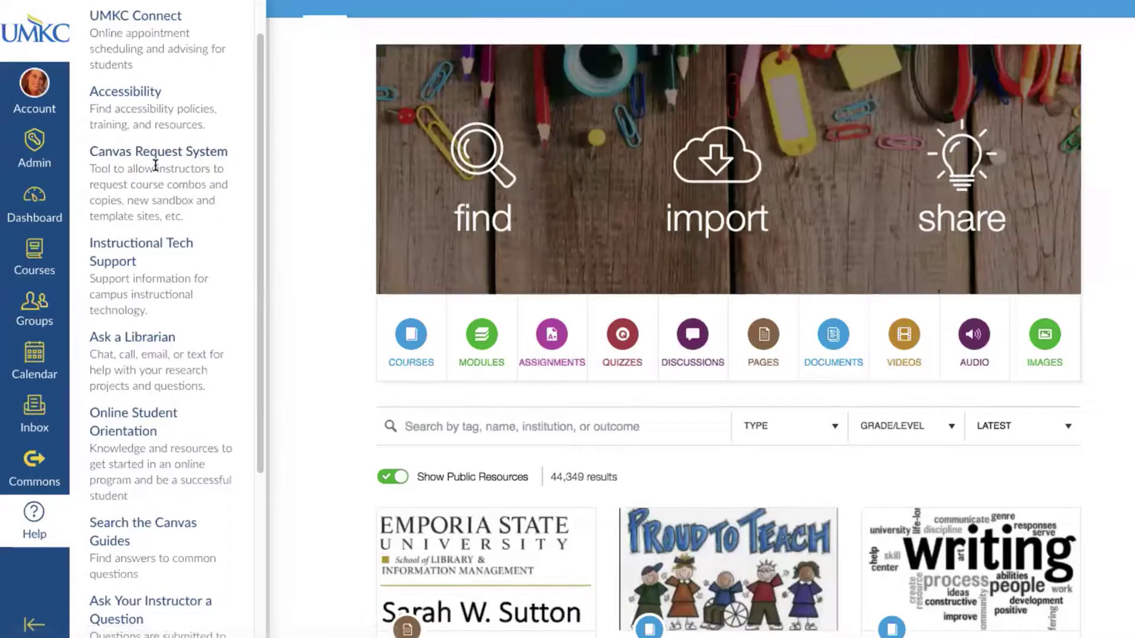
{"action": "scroll", "coordinate": [156, 166], "scroll_direction": "down", "scroll_amount": 1}
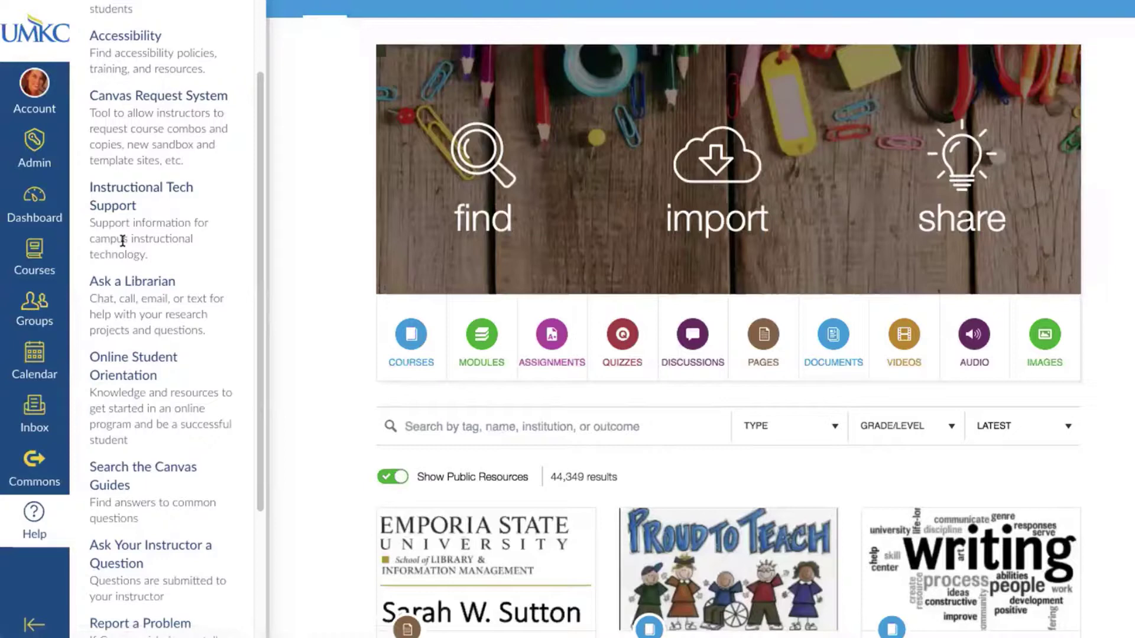
{"action": "scroll", "coordinate": [123, 241], "scroll_direction": "down", "scroll_amount": 1}
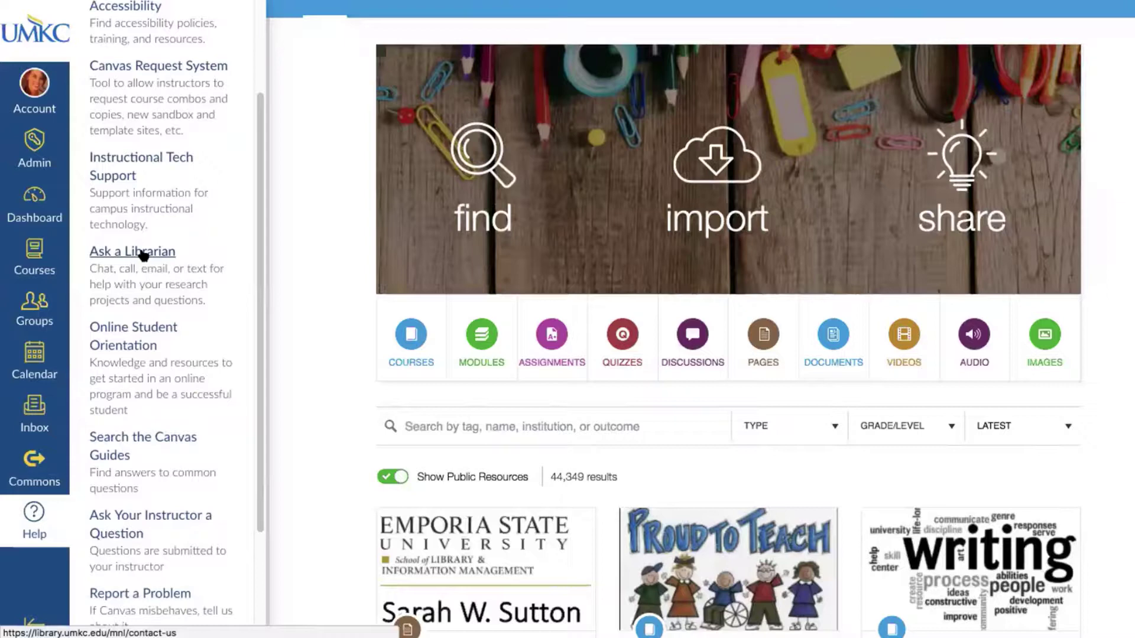
{"action": "scroll", "coordinate": [140, 314], "scroll_direction": "down", "scroll_amount": 2}
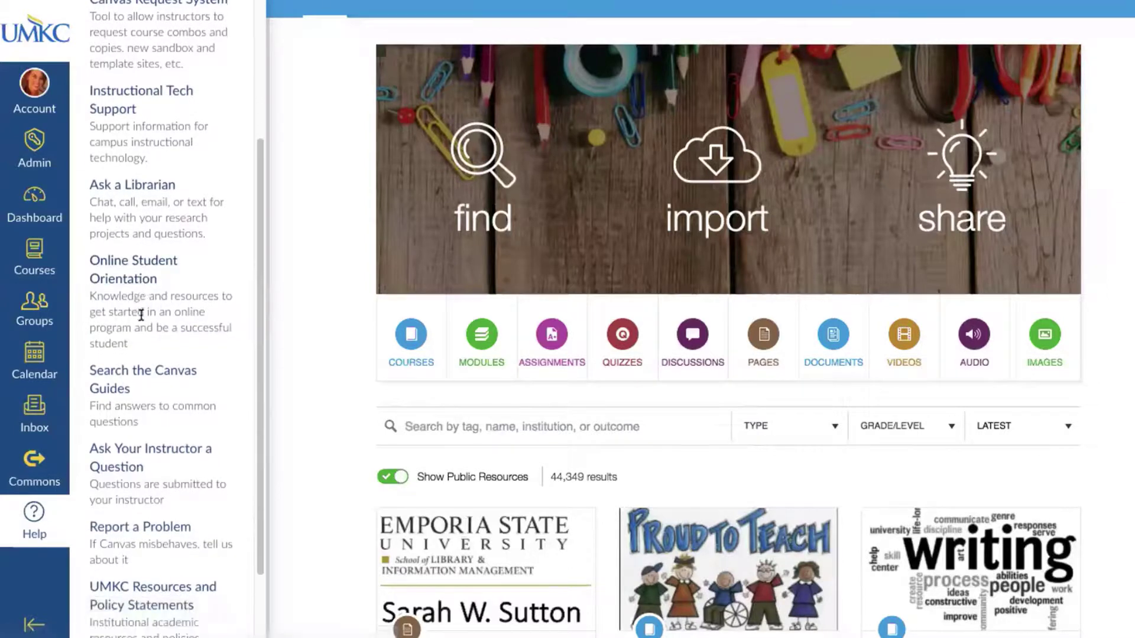
{"action": "scroll", "coordinate": [141, 315], "scroll_direction": "down", "scroll_amount": 2}
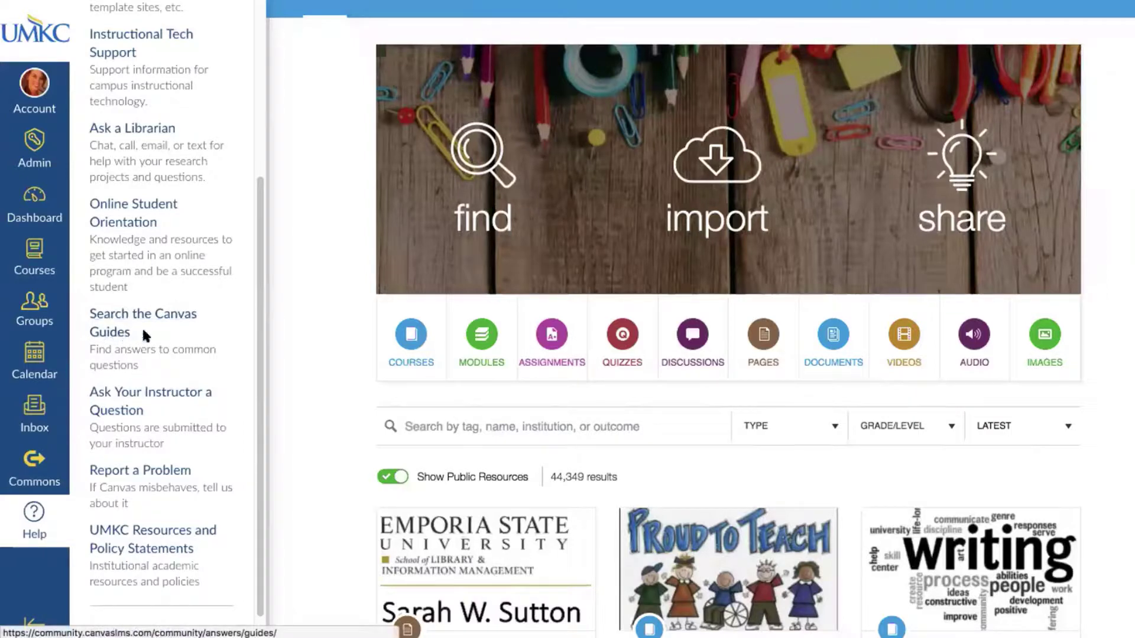
{"action": "scroll", "coordinate": [145, 331], "scroll_direction": "down", "scroll_amount": 1}
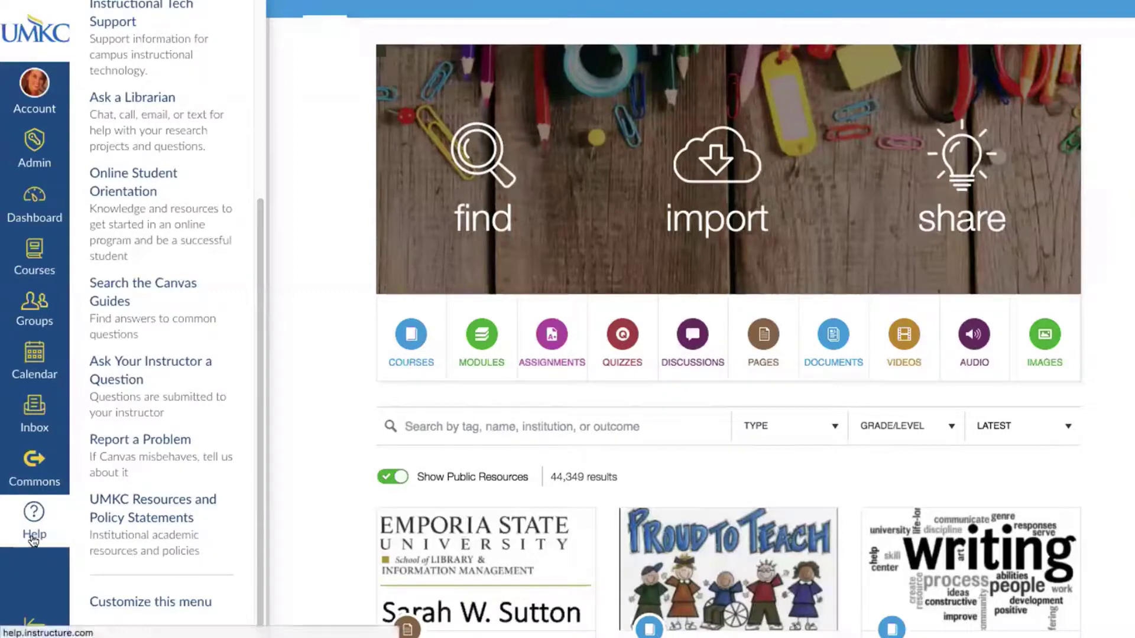
Open the Canvas 101 course from the Dashboard, then unpublish it and publish it again
{"action": "left_click", "coordinate": [15, 200]}
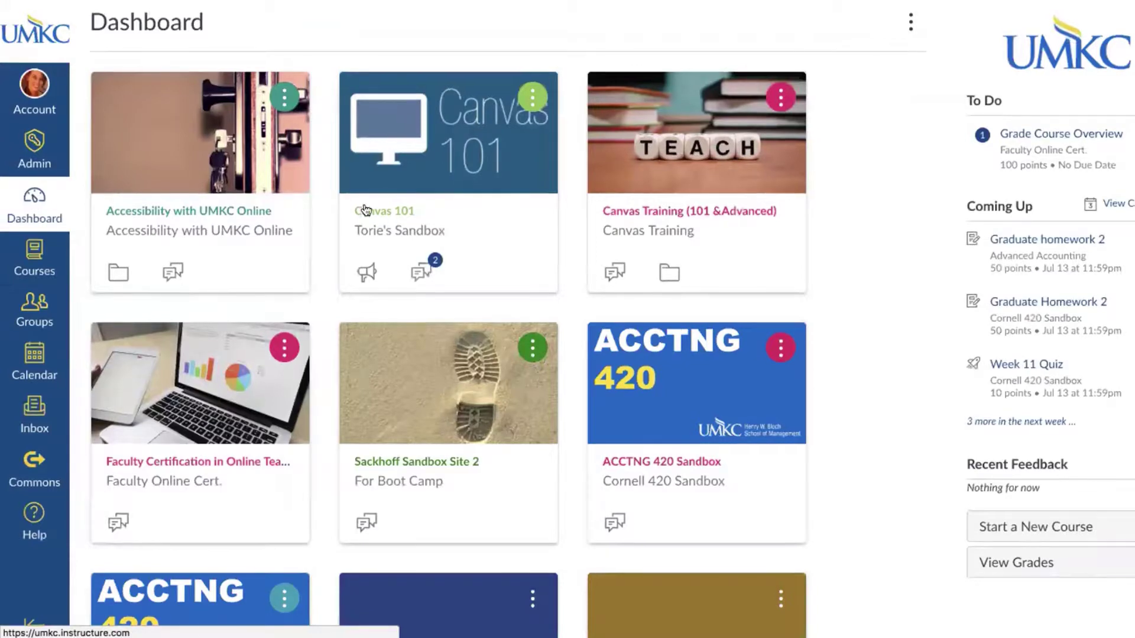
{"action": "left_click", "coordinate": [392, 221]}
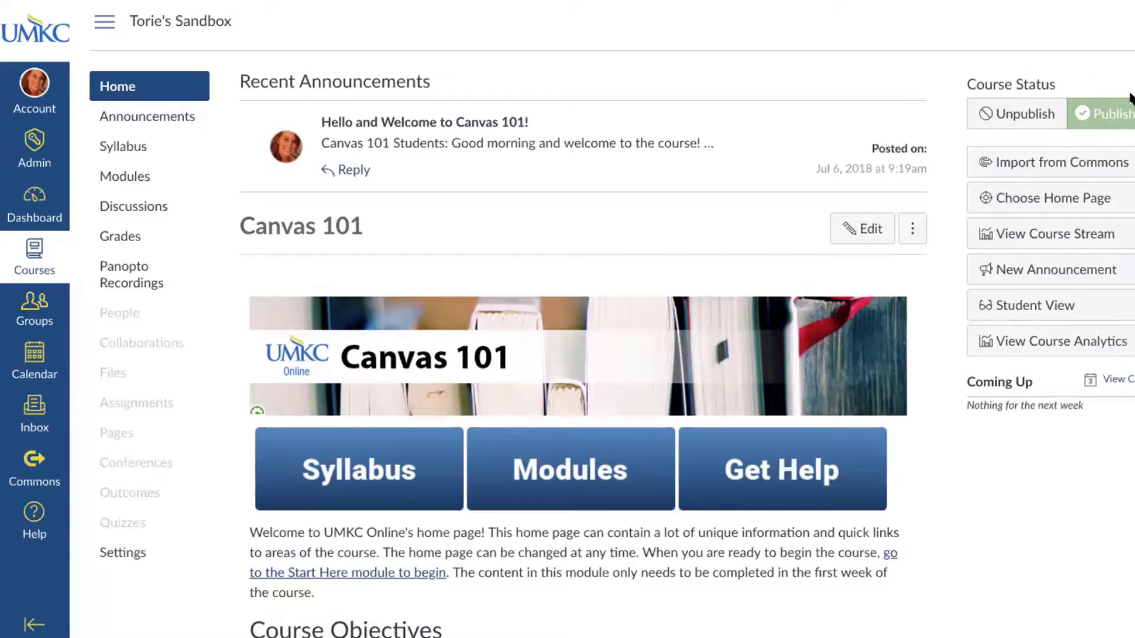
{"action": "left_click", "coordinate": [1010, 114]}
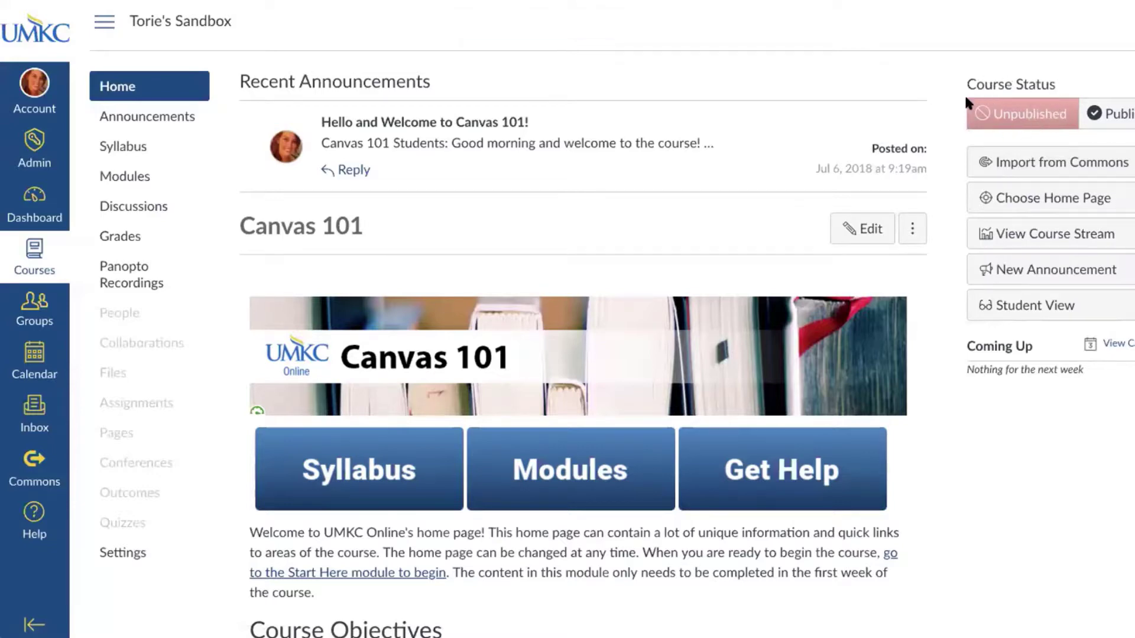
{"action": "left_click", "coordinate": [1097, 114]}
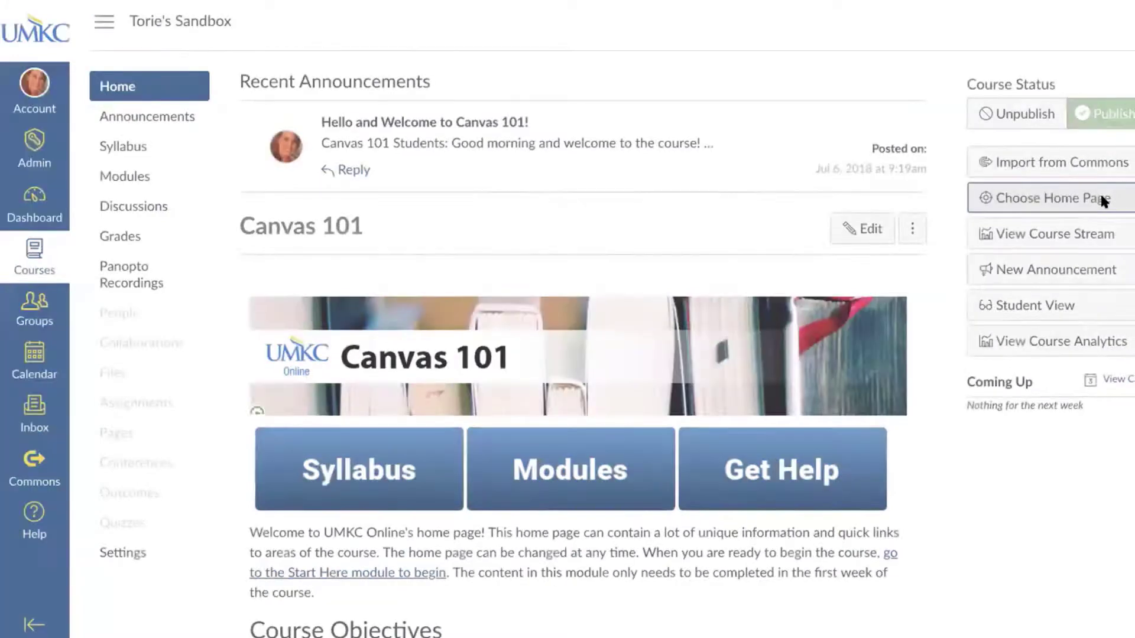
Try the different home page choices for the course, then select Pages Front Page and save
{"action": "left_click", "coordinate": [1103, 201]}
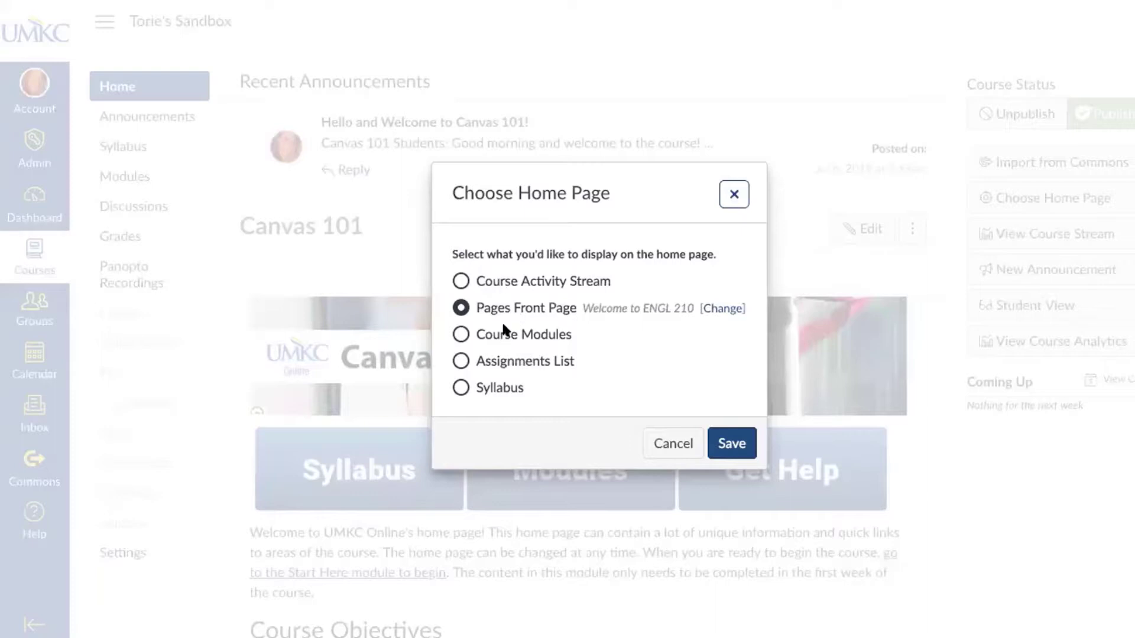
{"action": "left_click", "coordinate": [460, 361]}
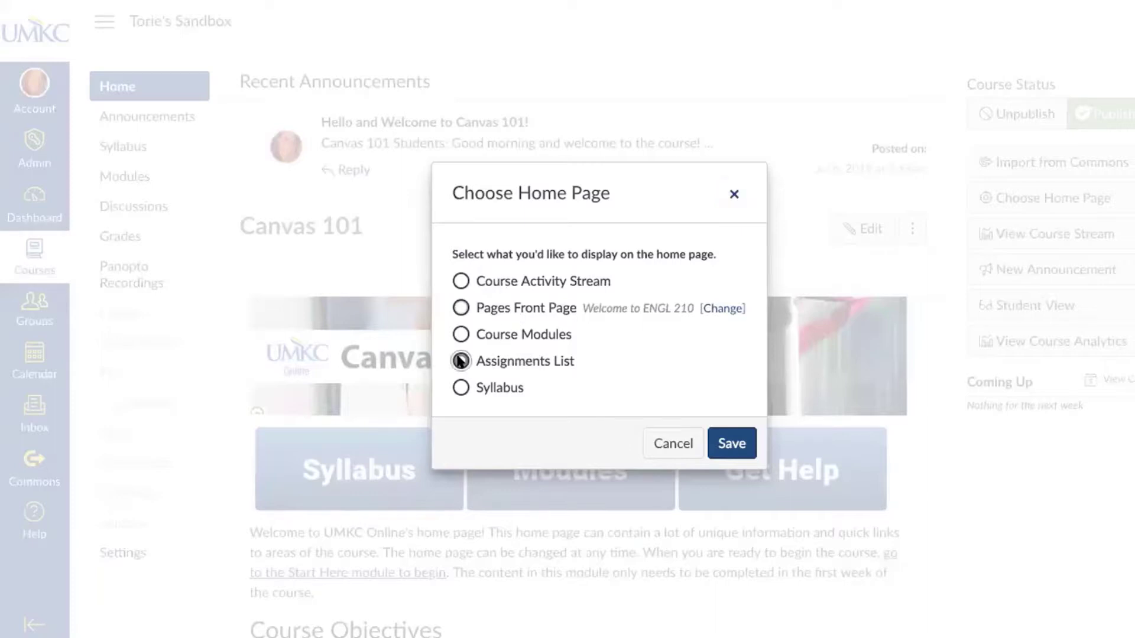
{"action": "left_click", "coordinate": [461, 389]}
{"action": "left_click", "coordinate": [461, 334]}
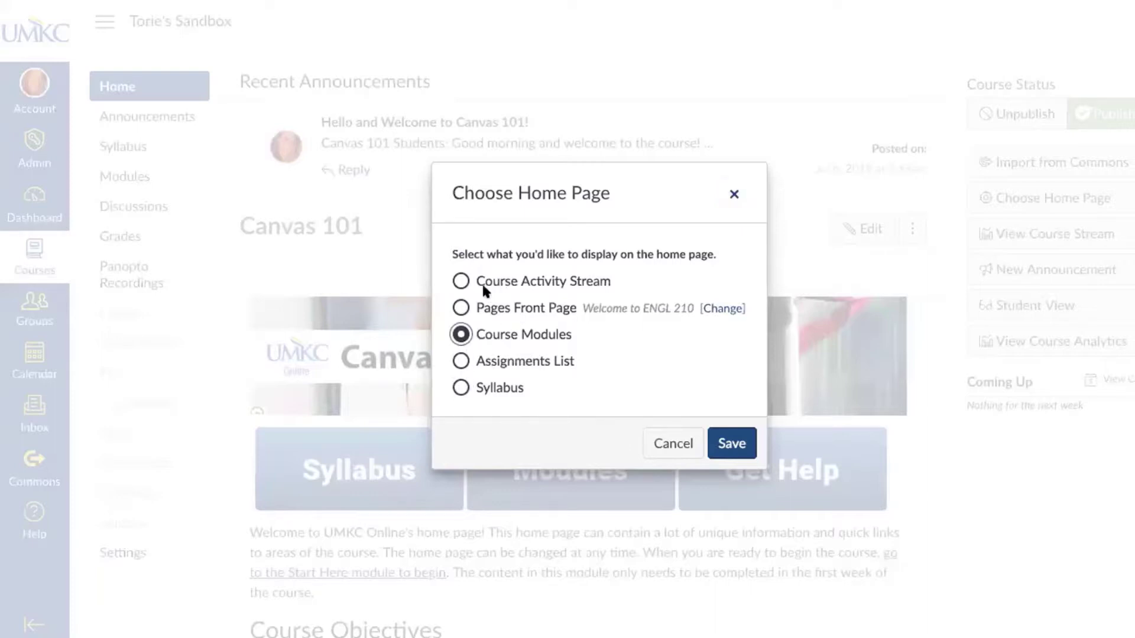
{"action": "left_click", "coordinate": [461, 281]}
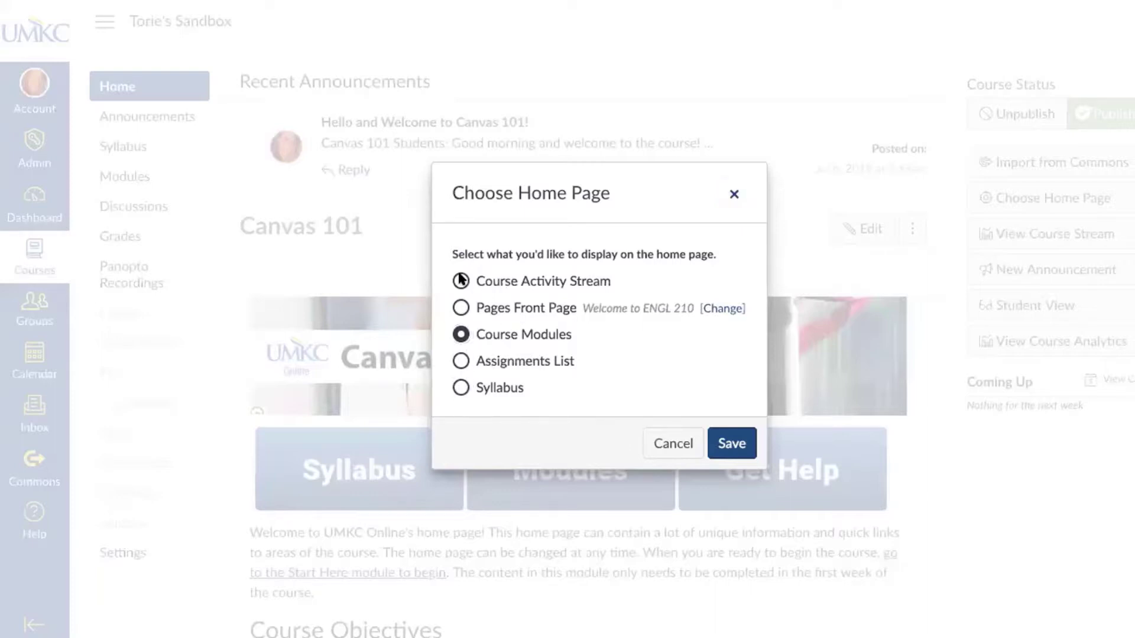
{"action": "left_click", "coordinate": [461, 308]}
{"action": "left_click", "coordinate": [731, 450]}
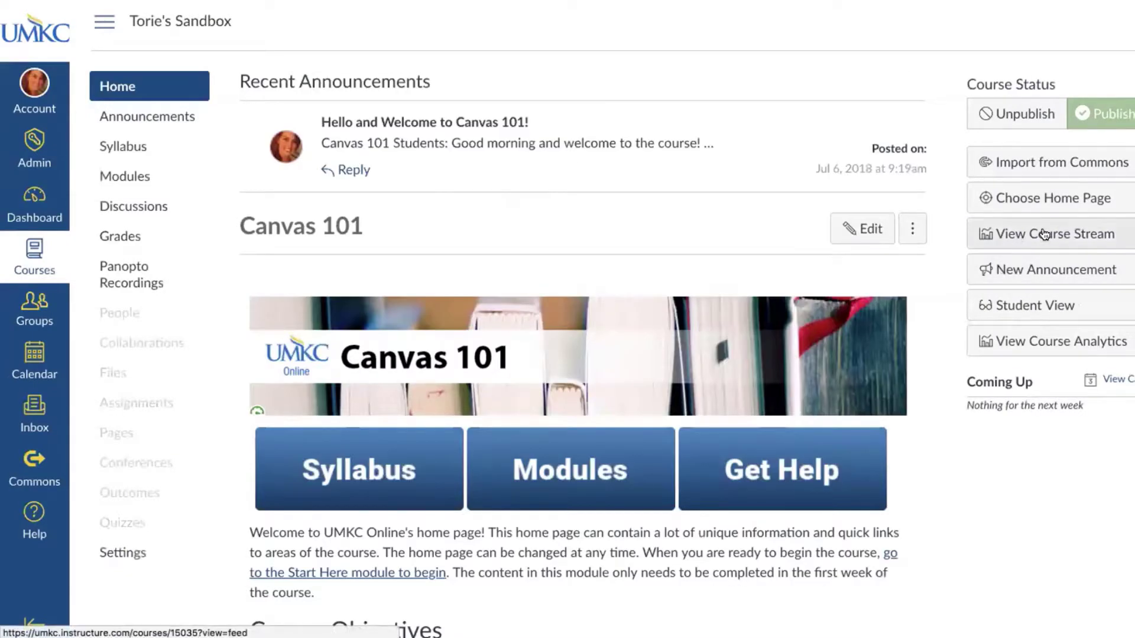
View the course stream and the new announcement form, then leave the form and return to the course home page
{"action": "left_click", "coordinate": [1045, 235]}
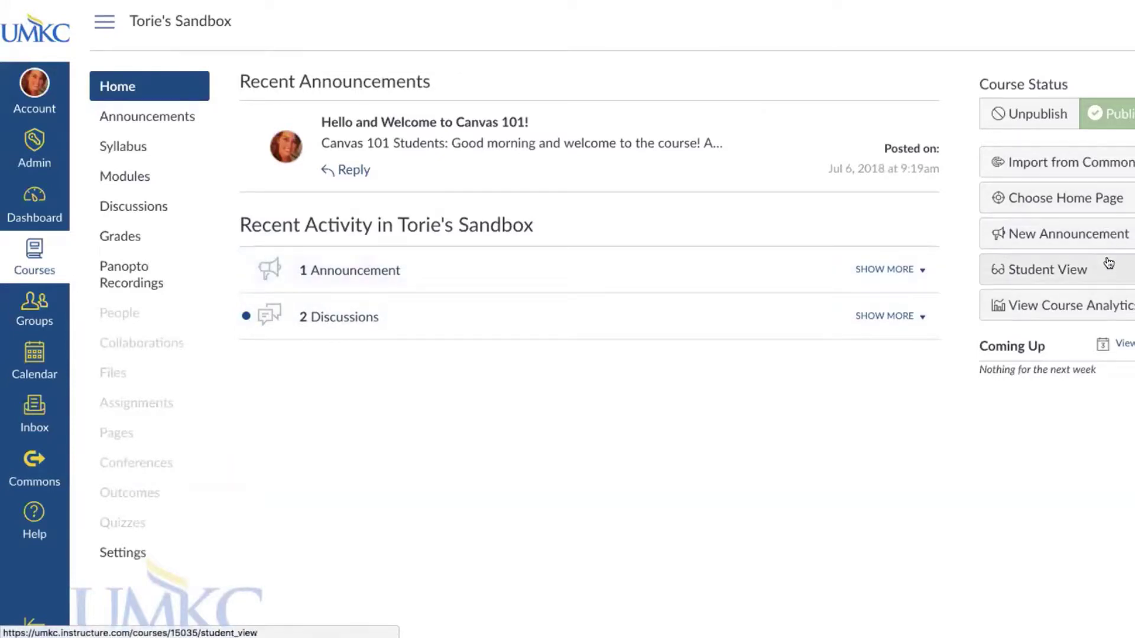
{"action": "left_click", "coordinate": [997, 236]}
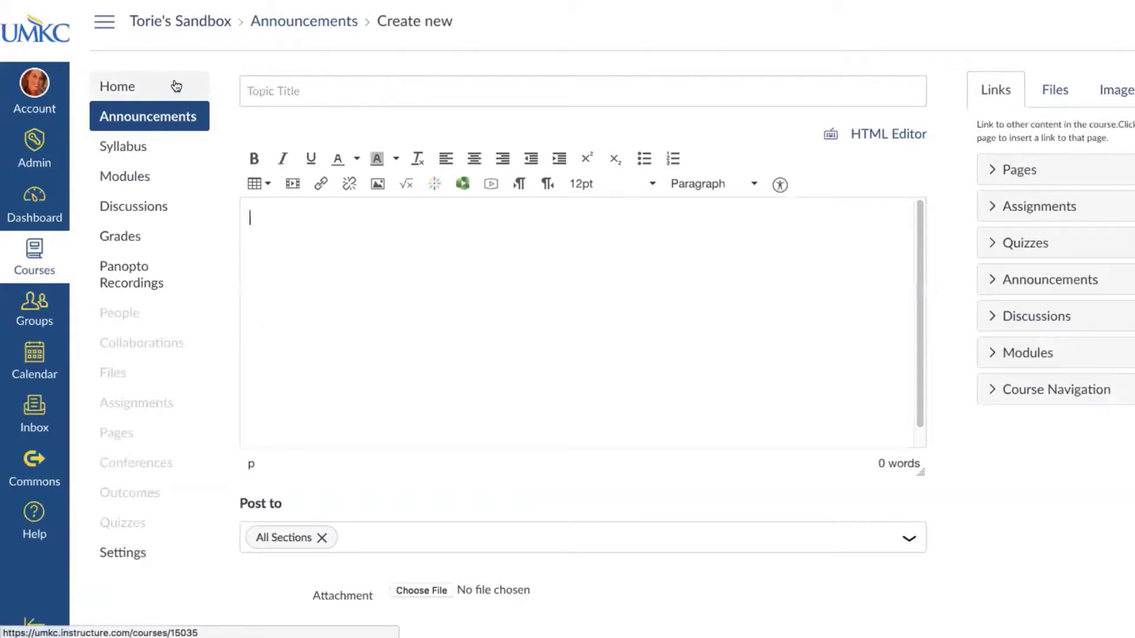
{"action": "left_click", "coordinate": [144, 92]}
{"action": "left_click", "coordinate": [720, 164]}
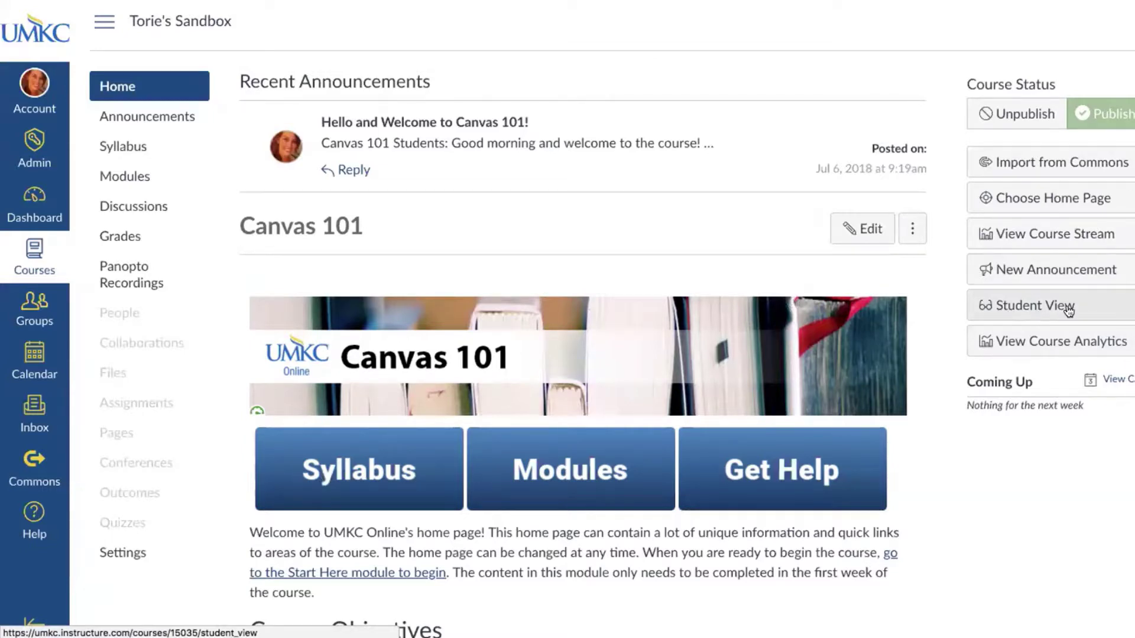
View the course home page in Student View, then leave Student View
{"action": "left_click", "coordinate": [1014, 303]}
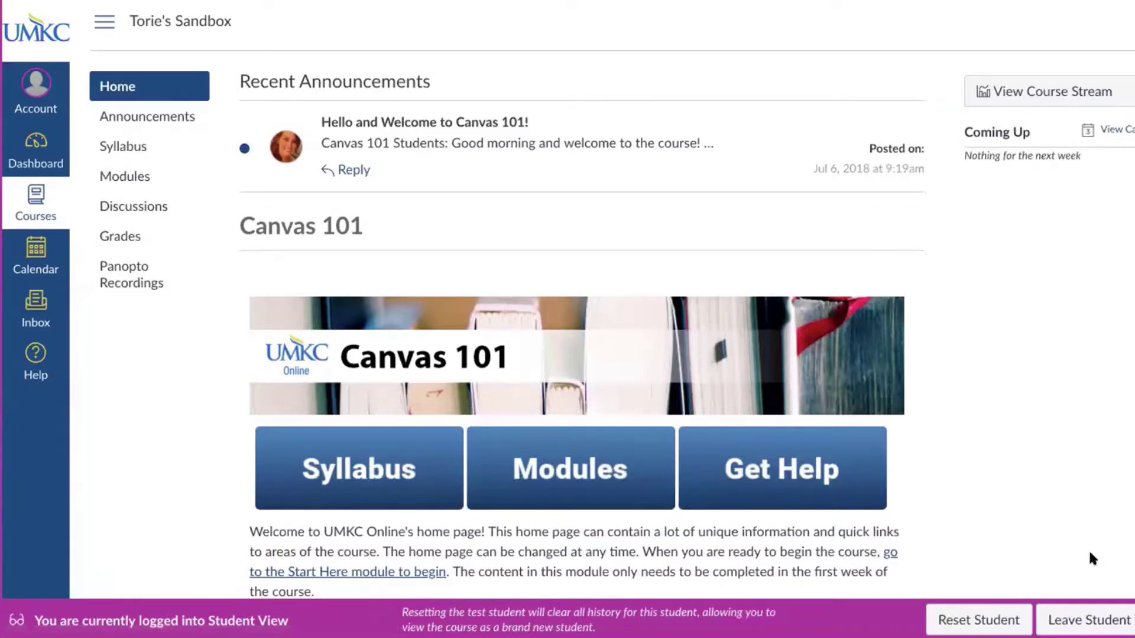
{"action": "left_click", "coordinate": [1128, 609]}
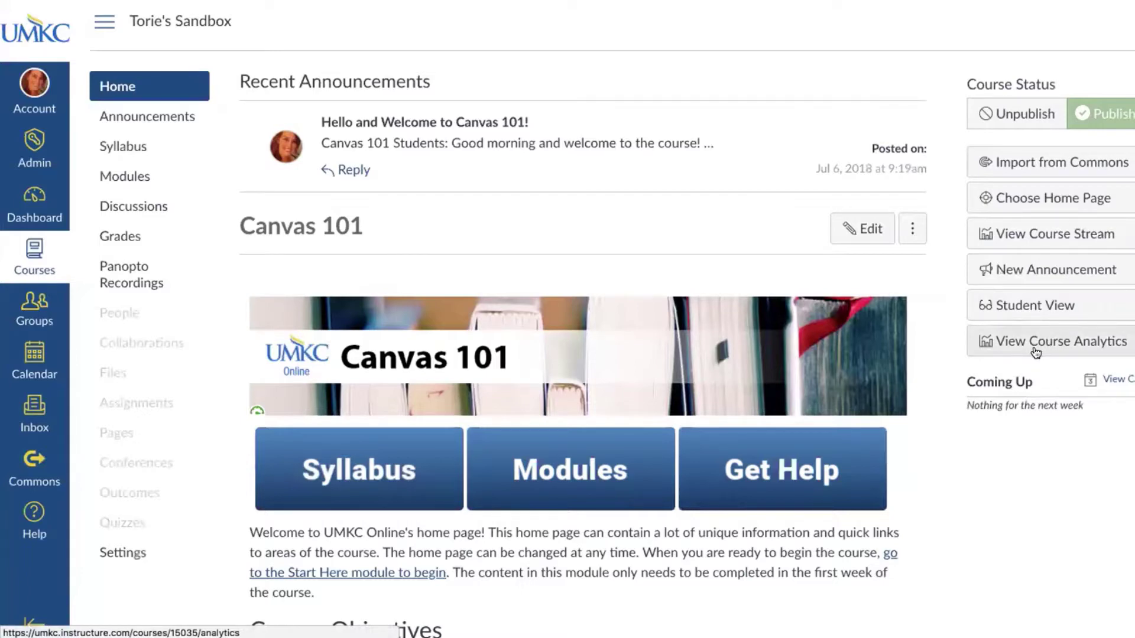
Open the course analytics and examine the activity, submissions and grades charts and the student table
{"action": "left_click", "coordinate": [1039, 349]}
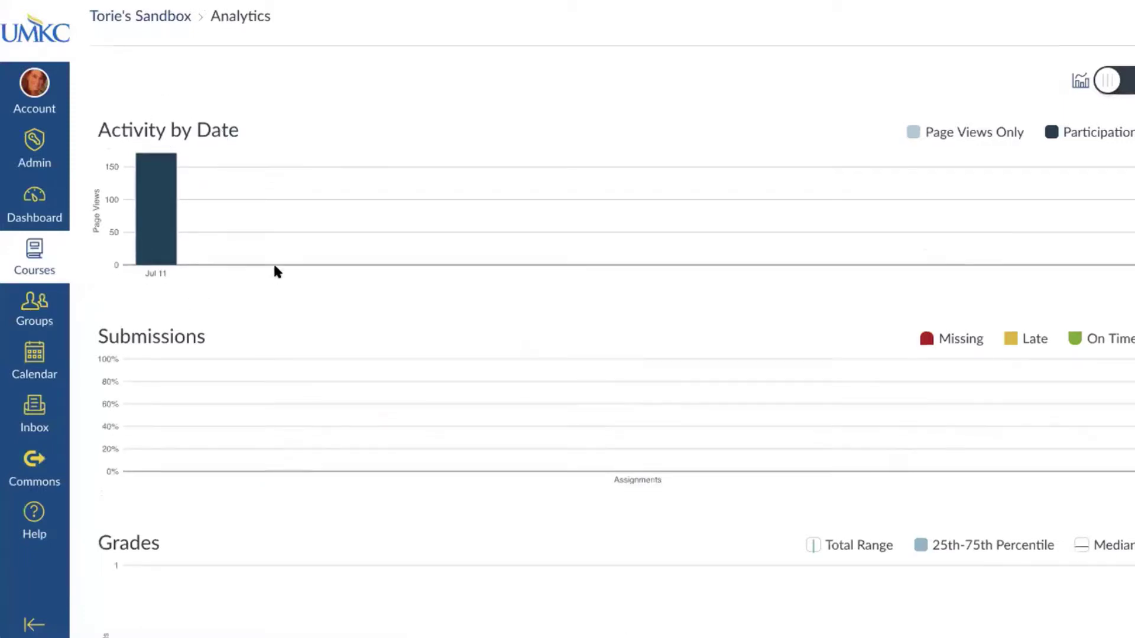
{"action": "scroll", "coordinate": [275, 269], "scroll_direction": "down", "scroll_amount": 4}
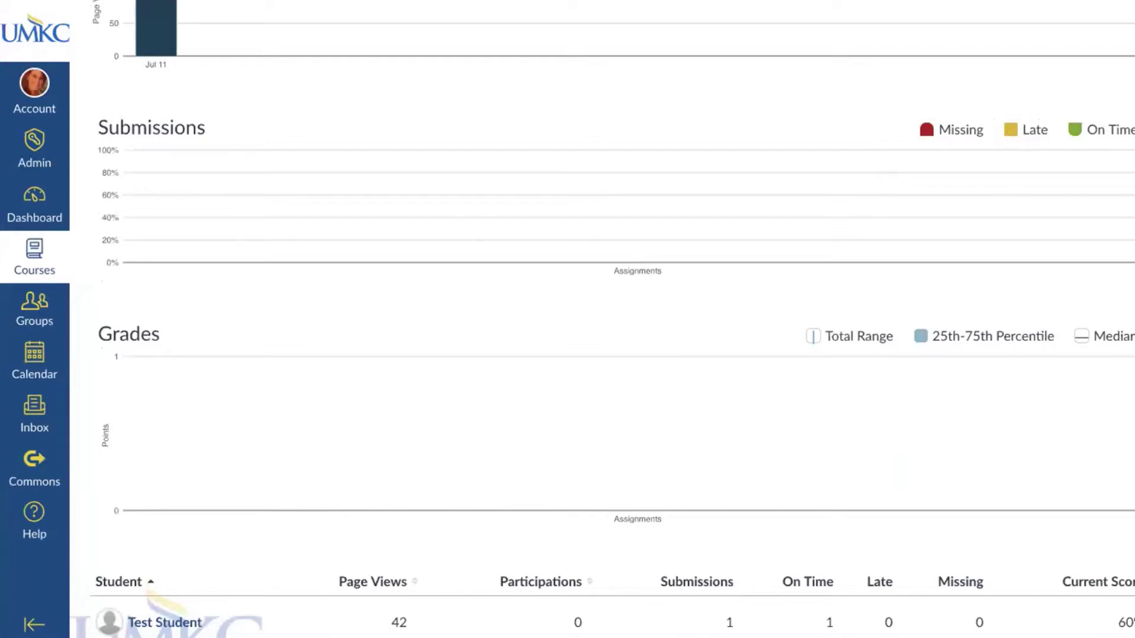
{"action": "scroll", "coordinate": [105, 319], "scroll_direction": "down", "scroll_amount": 1}
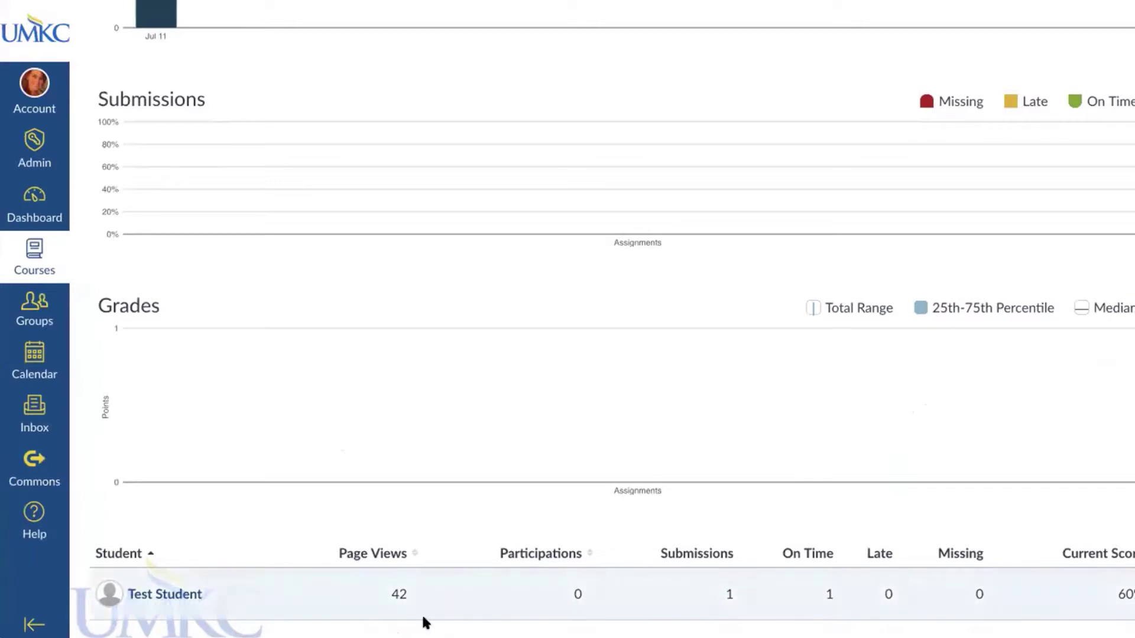
Open the Test Student's analytics and examine the activity, communication, submissions and grades charts
{"action": "left_click", "coordinate": [160, 593]}
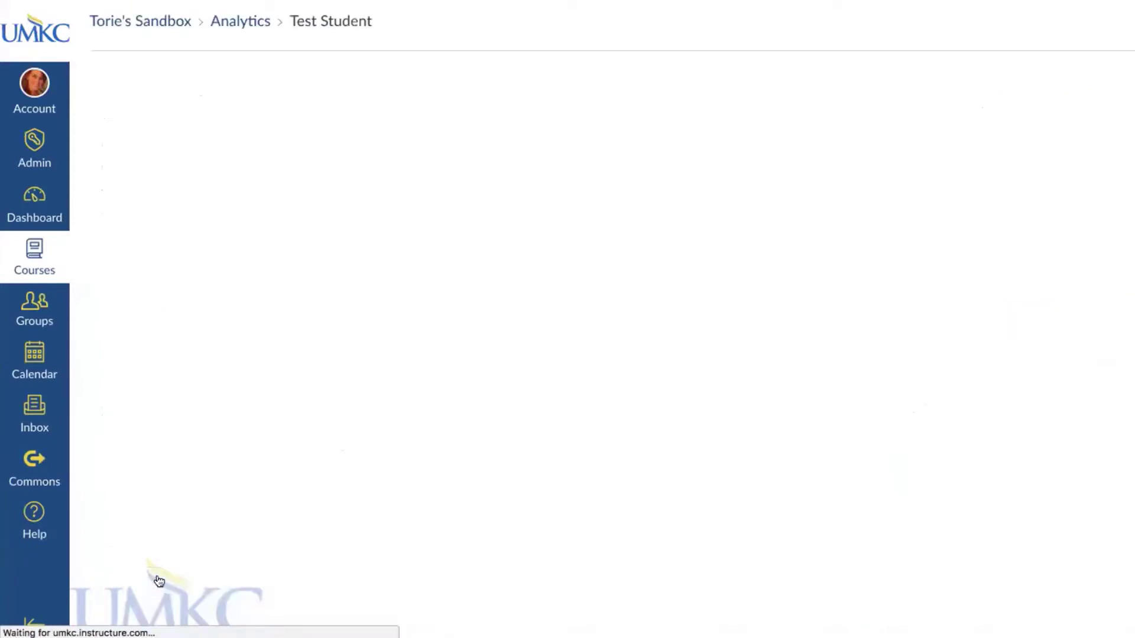
{"action": "scroll", "coordinate": [568, 165], "scroll_direction": "down", "scroll_amount": 2}
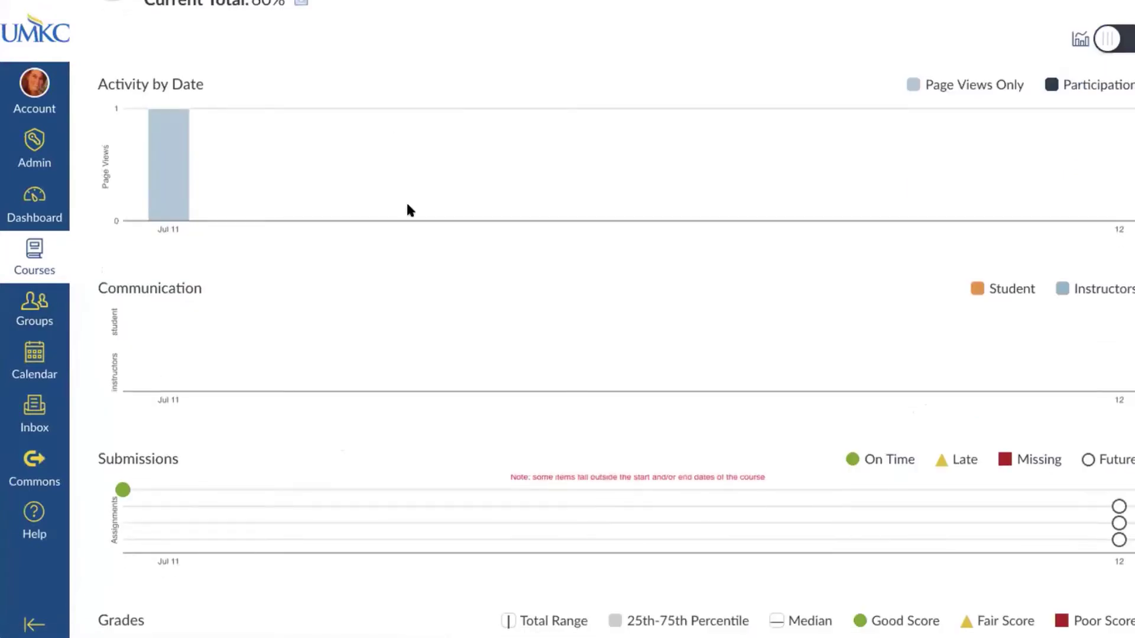
{"action": "scroll", "coordinate": [185, 139], "scroll_direction": "up", "scroll_amount": 2}
{"action": "scroll", "coordinate": [447, 156], "scroll_direction": "down", "scroll_amount": 1}
{"action": "scroll", "coordinate": [479, 155], "scroll_direction": "down", "scroll_amount": 2}
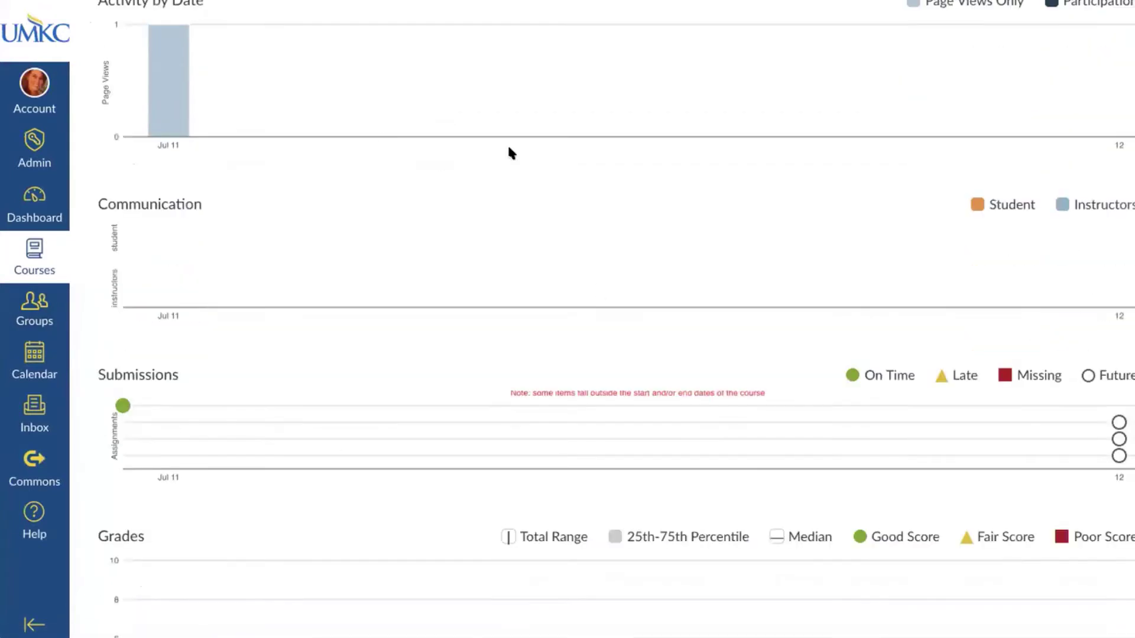
{"action": "scroll", "coordinate": [442, 324], "scroll_direction": "down", "scroll_amount": 3}
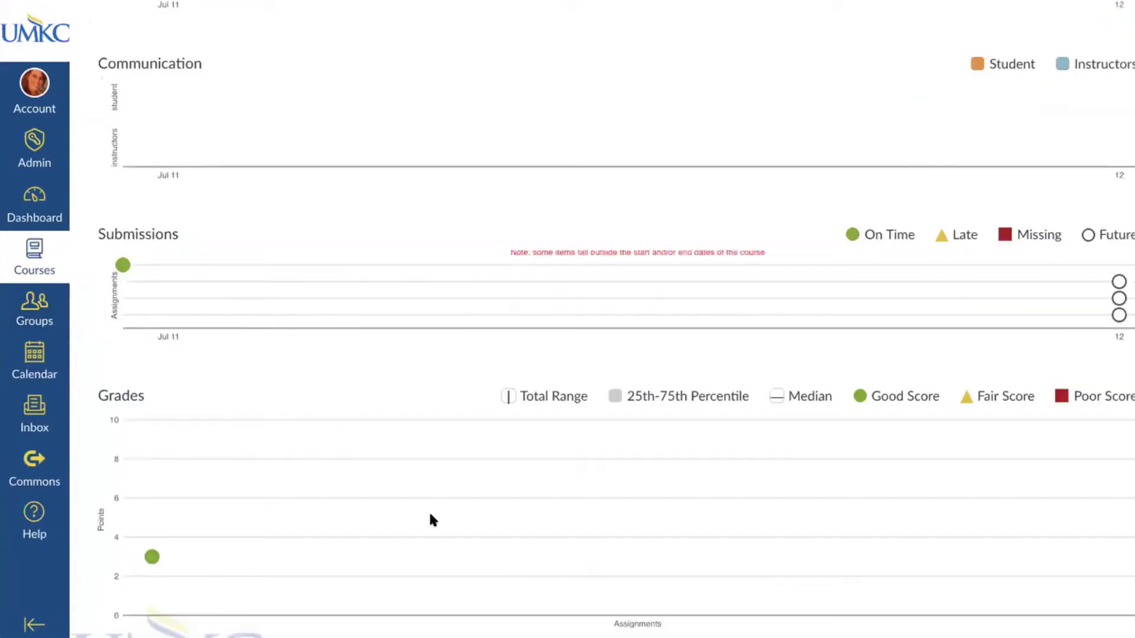
{"action": "scroll", "coordinate": [444, 569], "scroll_direction": "up", "scroll_amount": 6}
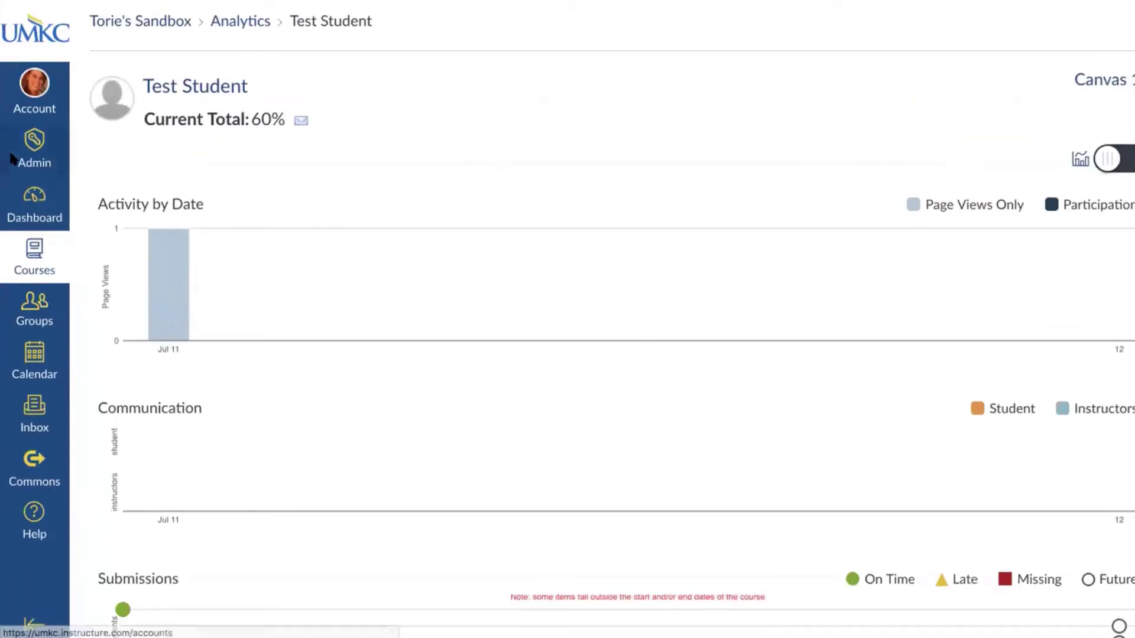
Return to the course home page, open the course's announcements and start a new announcement
{"action": "left_click", "coordinate": [134, 18]}
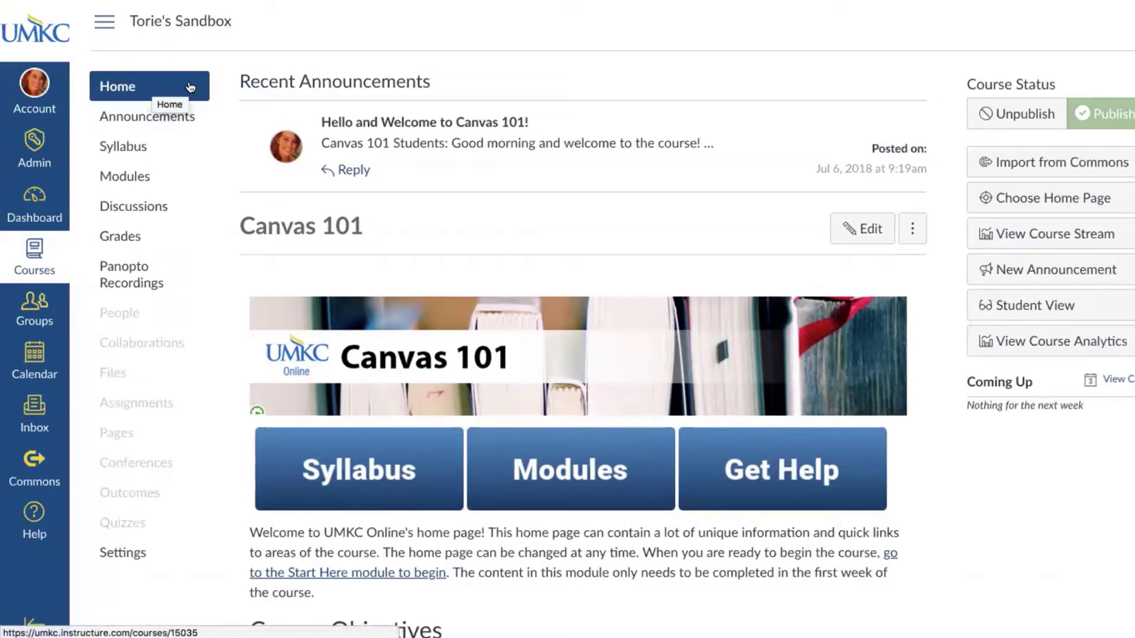
{"action": "left_click", "coordinate": [125, 117]}
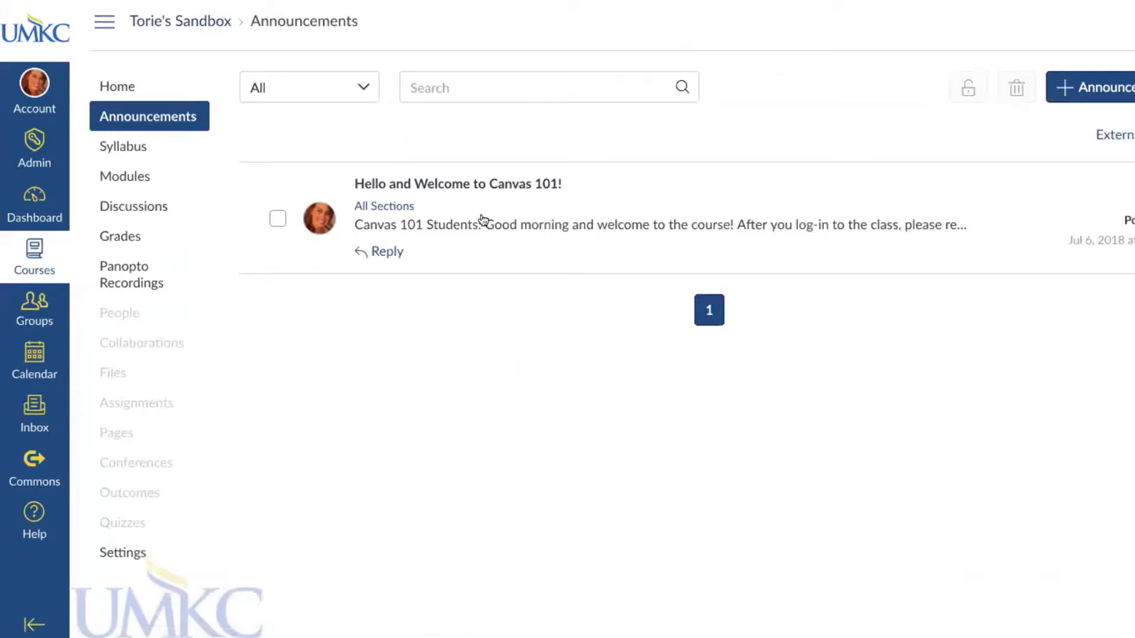
{"action": "key", "text": "Tab"}
{"action": "left_click", "coordinate": [528, 452]}
{"action": "left_click", "coordinate": [1098, 81]}
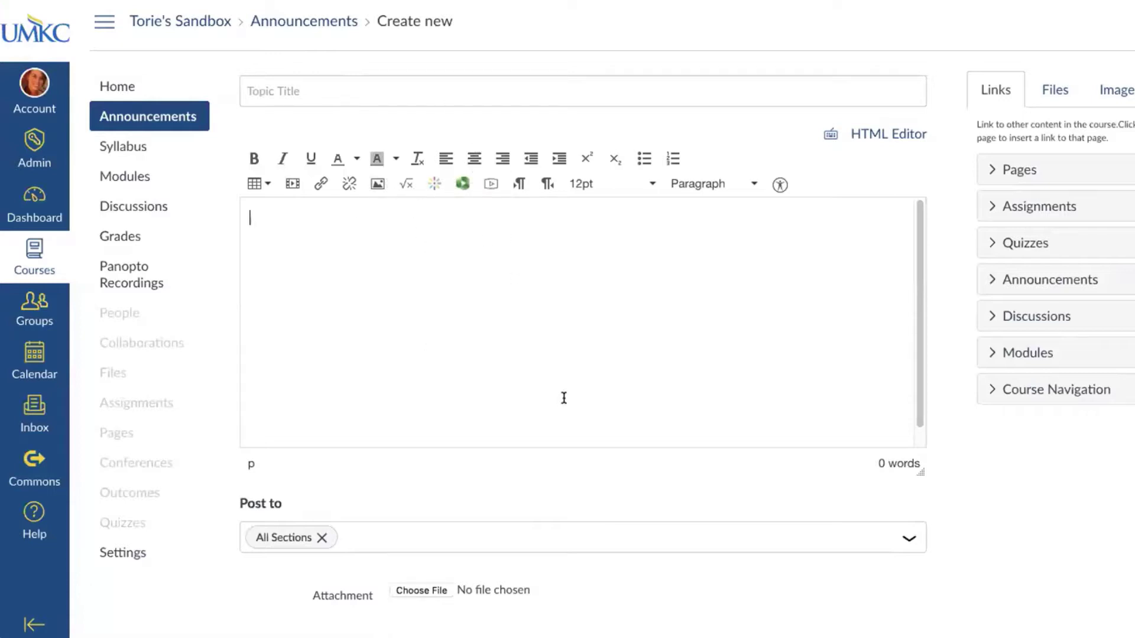
View the section choices for posting the announcement, and turn off the option allowing users to comment
{"action": "scroll", "coordinate": [562, 397], "scroll_direction": "down", "scroll_amount": 1}
{"action": "scroll", "coordinate": [1012, 477], "scroll_direction": "down", "scroll_amount": 2}
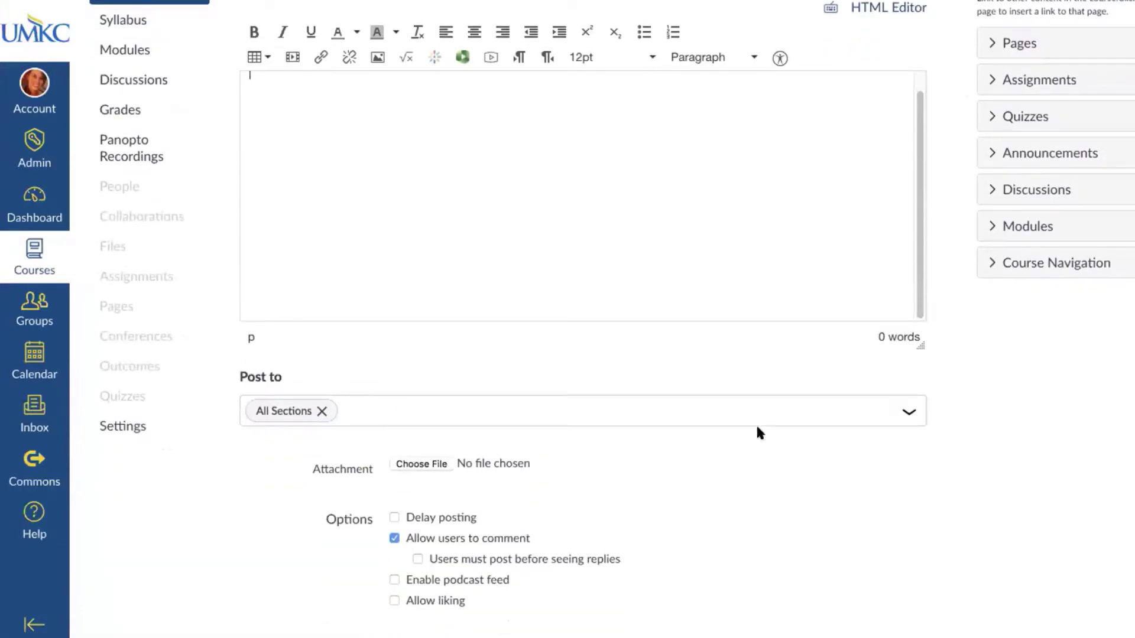
{"action": "left_click", "coordinate": [909, 409]}
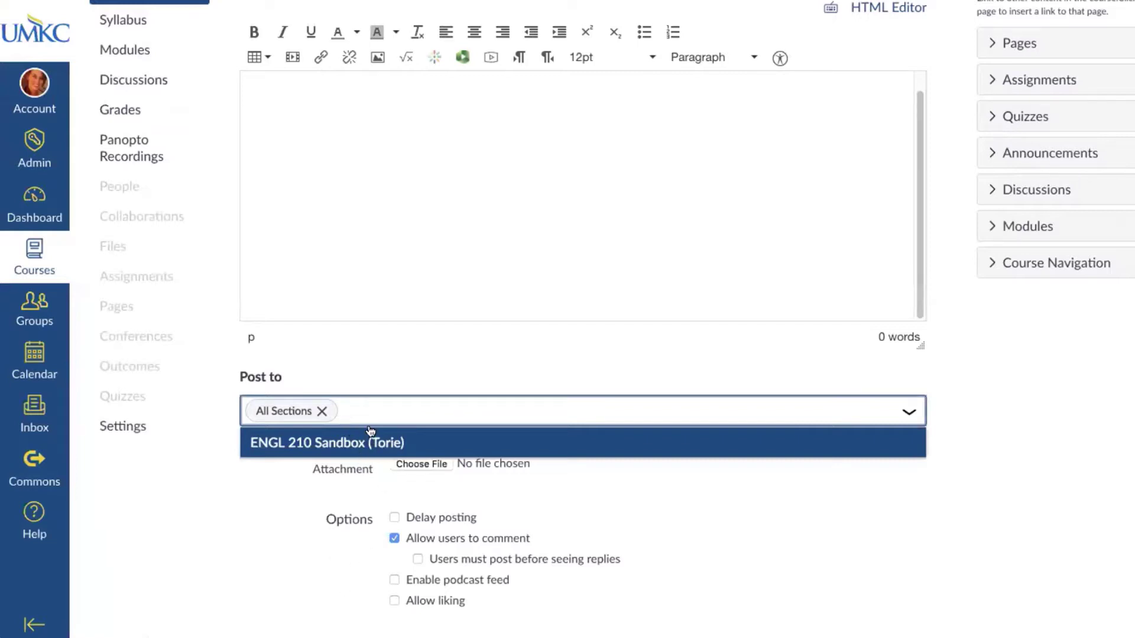
{"action": "left_click", "coordinate": [394, 538]}
{"action": "scroll", "coordinate": [792, 539], "scroll_direction": "down", "scroll_amount": 2}
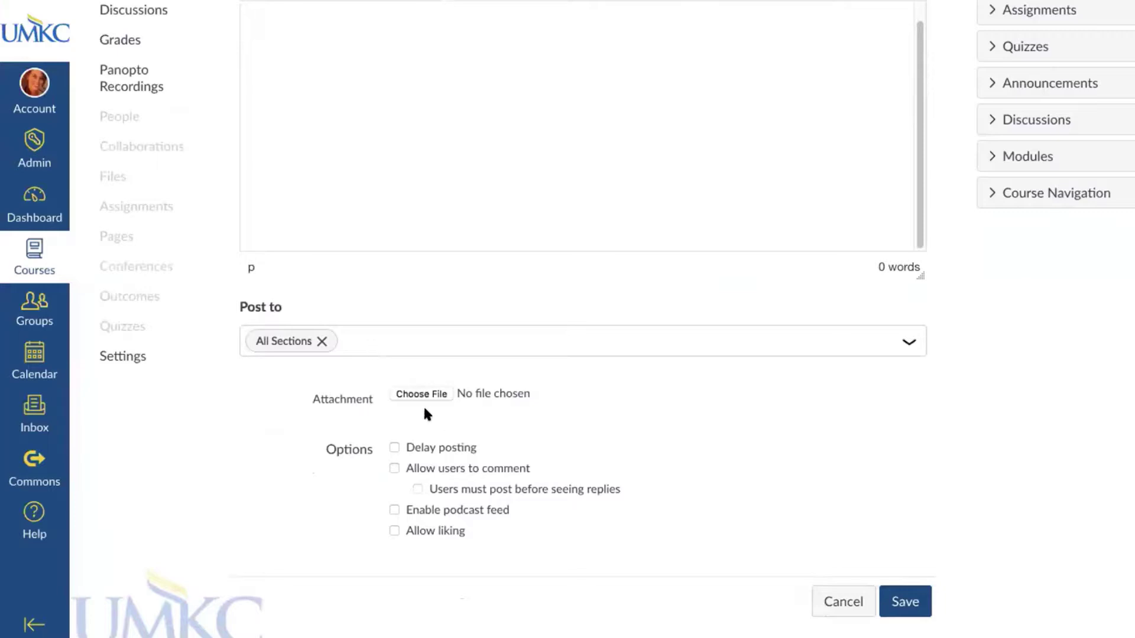
{"action": "scroll", "coordinate": [430, 411], "scroll_direction": "down", "scroll_amount": 1}
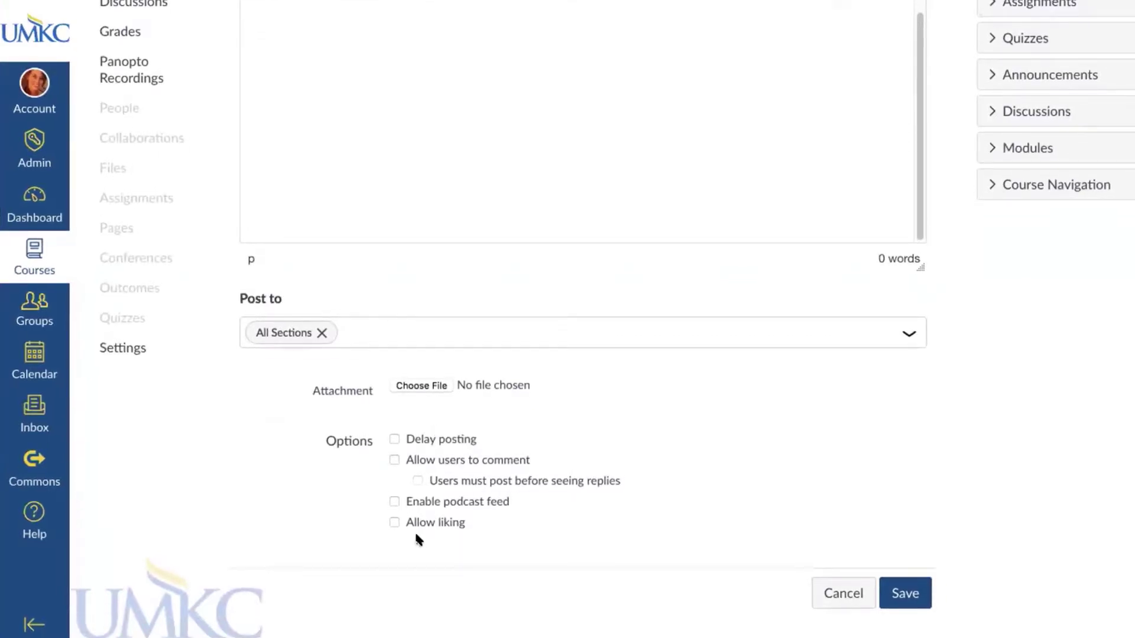
Delay posting of the announcement until Jul 14, 2018 at 7:00 pm
{"action": "left_click", "coordinate": [395, 440]}
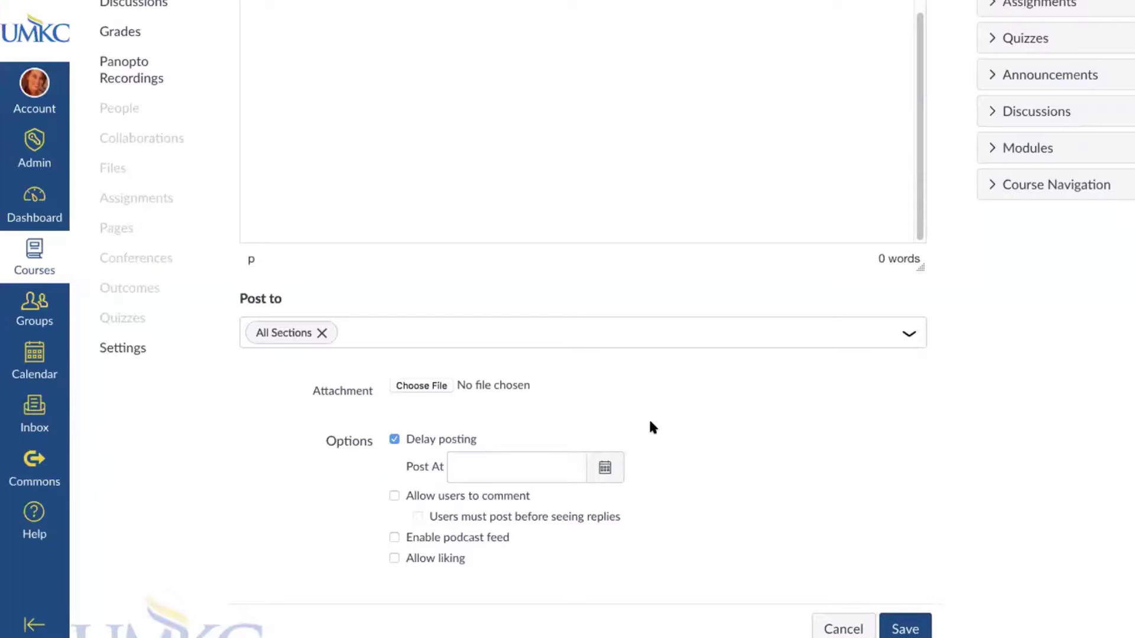
{"action": "scroll", "coordinate": [648, 417], "scroll_direction": "up", "scroll_amount": 3}
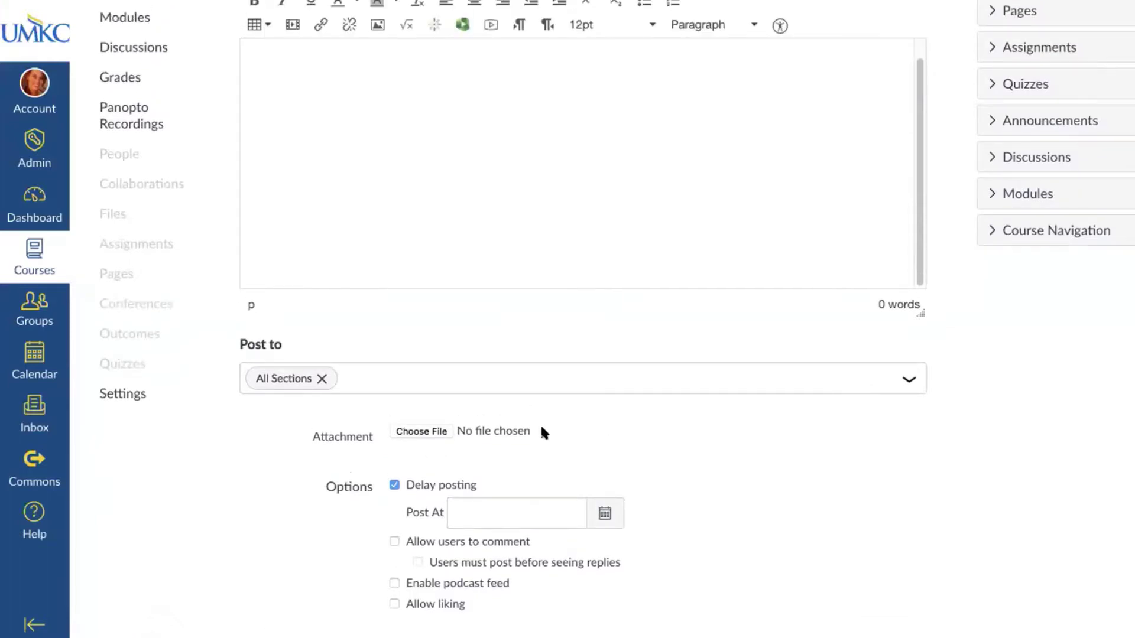
{"action": "scroll", "coordinate": [641, 423], "scroll_direction": "down", "scroll_amount": 3}
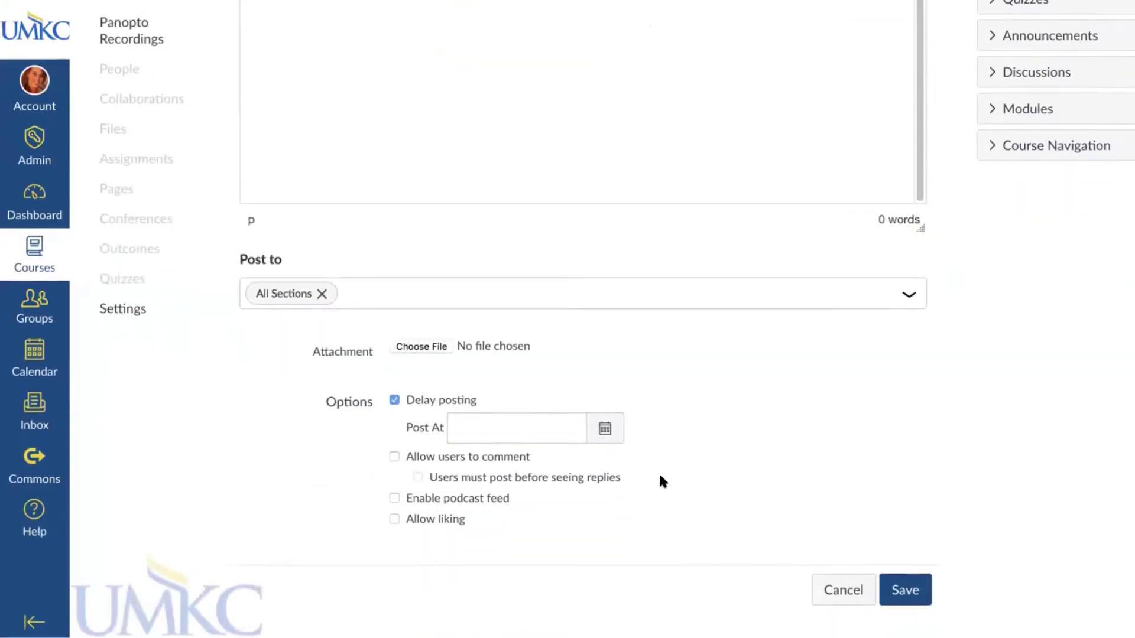
{"action": "left_click", "coordinate": [604, 430]}
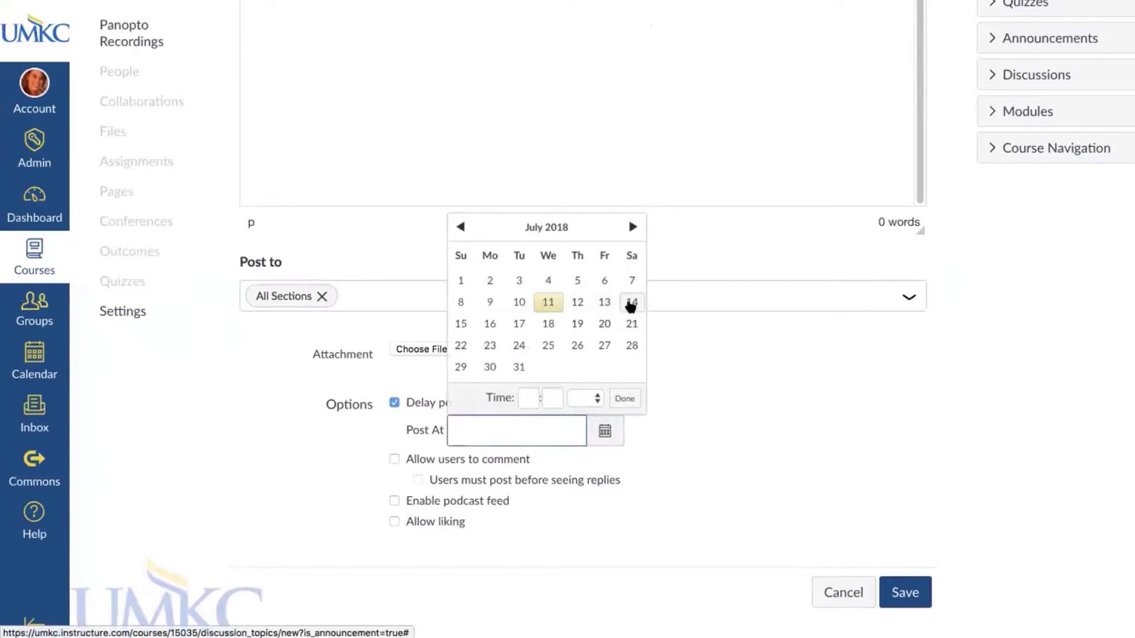
{"action": "left_click", "coordinate": [632, 303]}
{"action": "left_click", "coordinate": [528, 397]}
{"action": "type", "text": "7"}
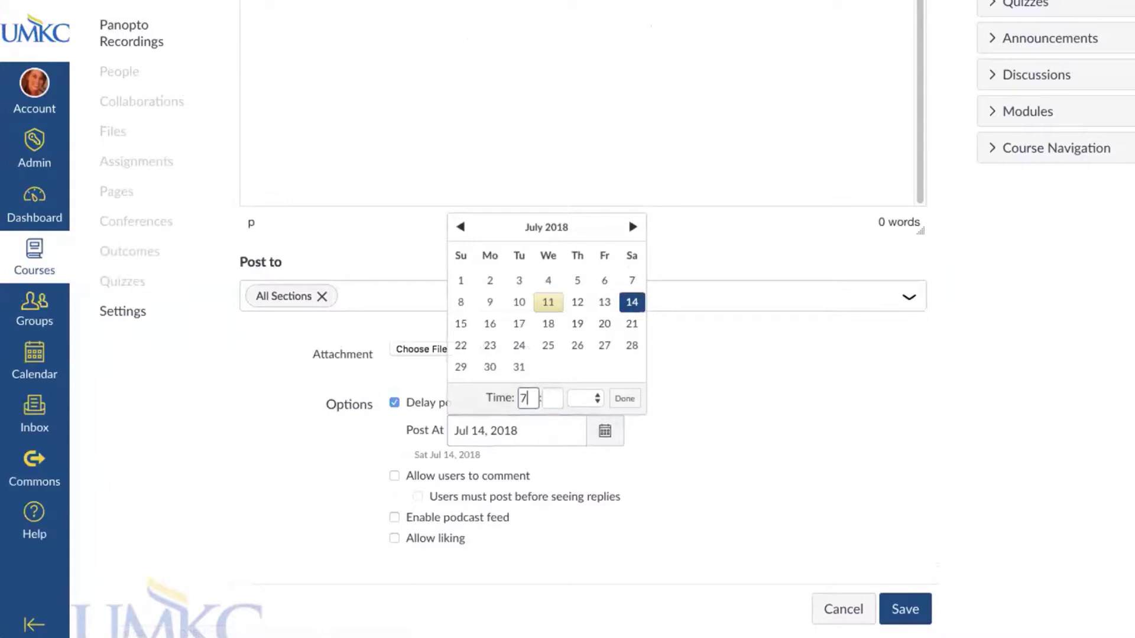
{"action": "key", "text": "Tab"}
{"action": "type", "text": "00"}
{"action": "left_click", "coordinate": [625, 398]}
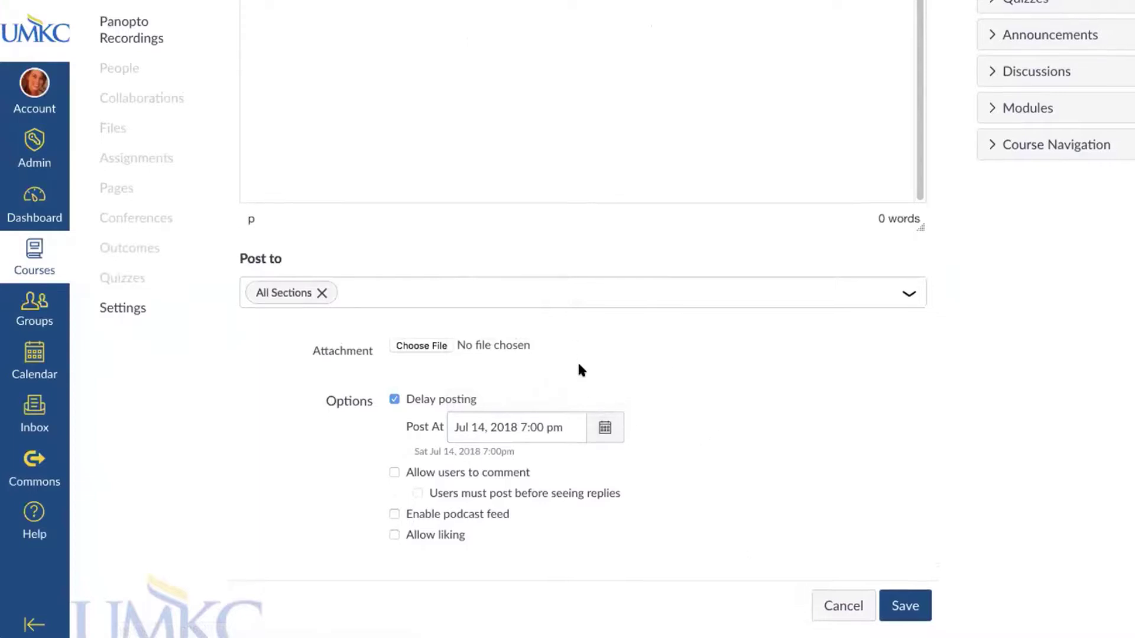
Allow user comments and liking on the announcement, then cancel it without saving
{"action": "scroll", "coordinate": [579, 363], "scroll_direction": "down", "scroll_amount": 1}
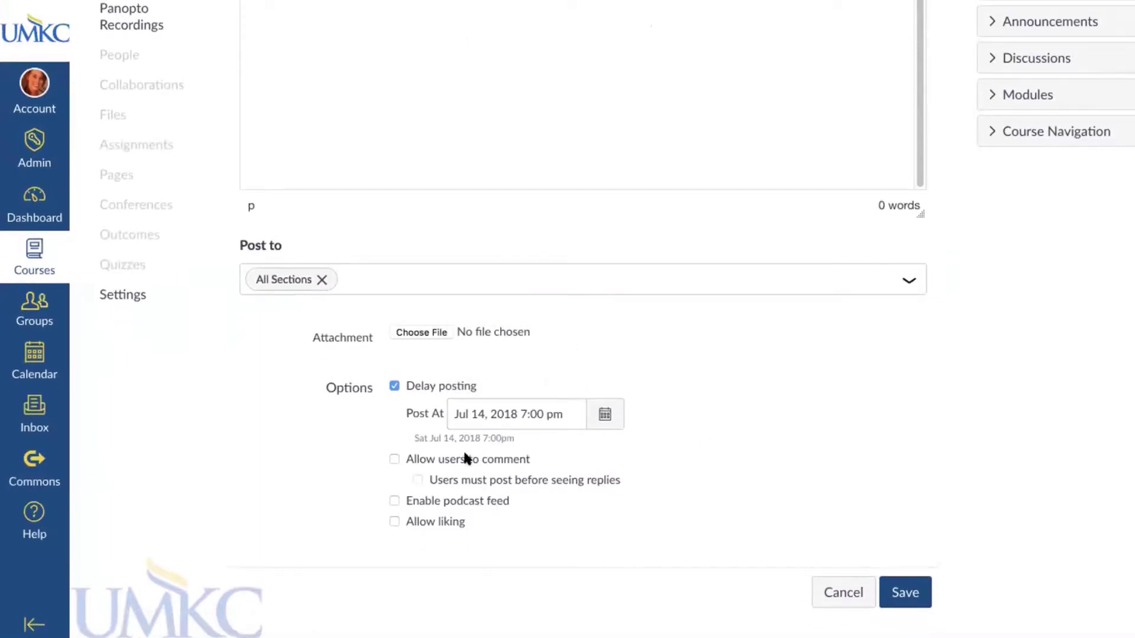
{"action": "left_click", "coordinate": [394, 460]}
{"action": "left_click", "coordinate": [393, 523]}
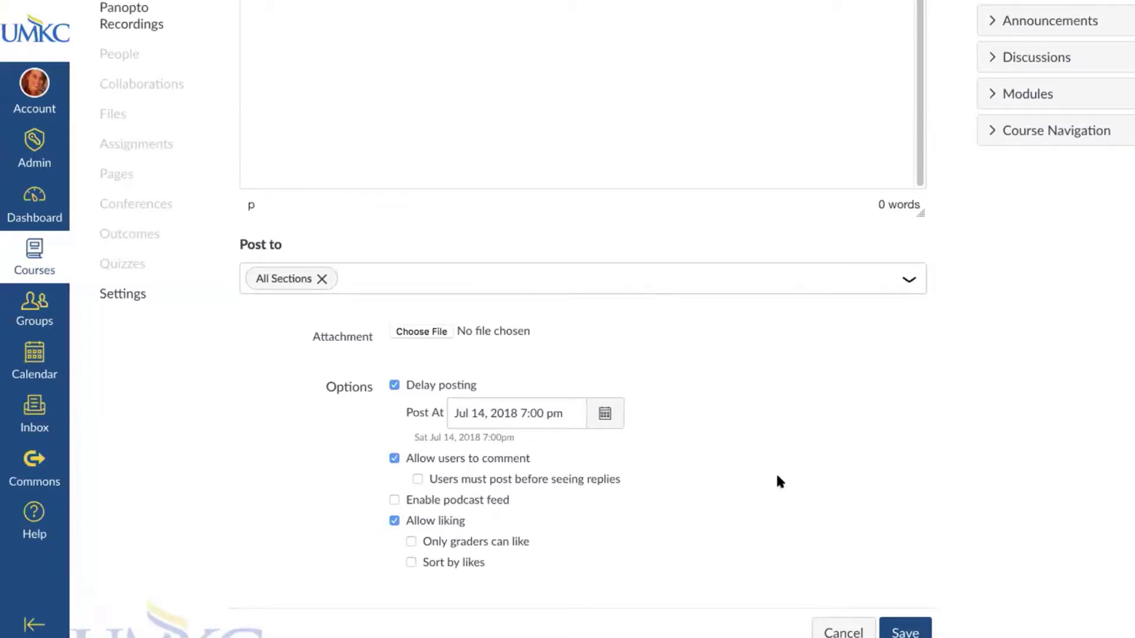
{"action": "scroll", "coordinate": [777, 476], "scroll_direction": "down", "scroll_amount": 1}
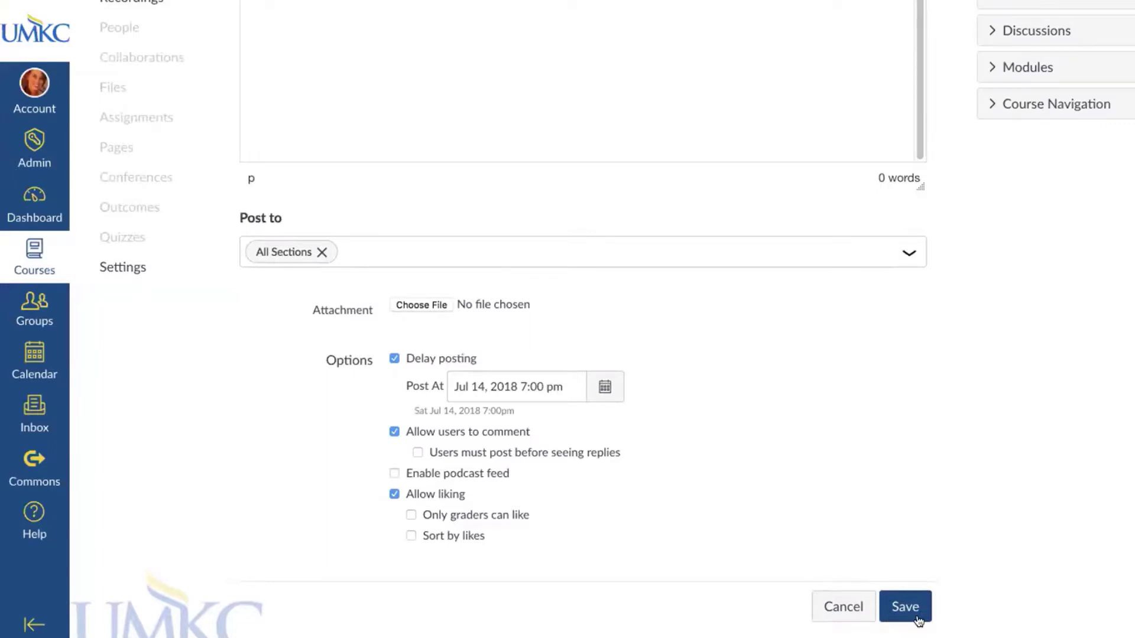
{"action": "left_click", "coordinate": [840, 611]}
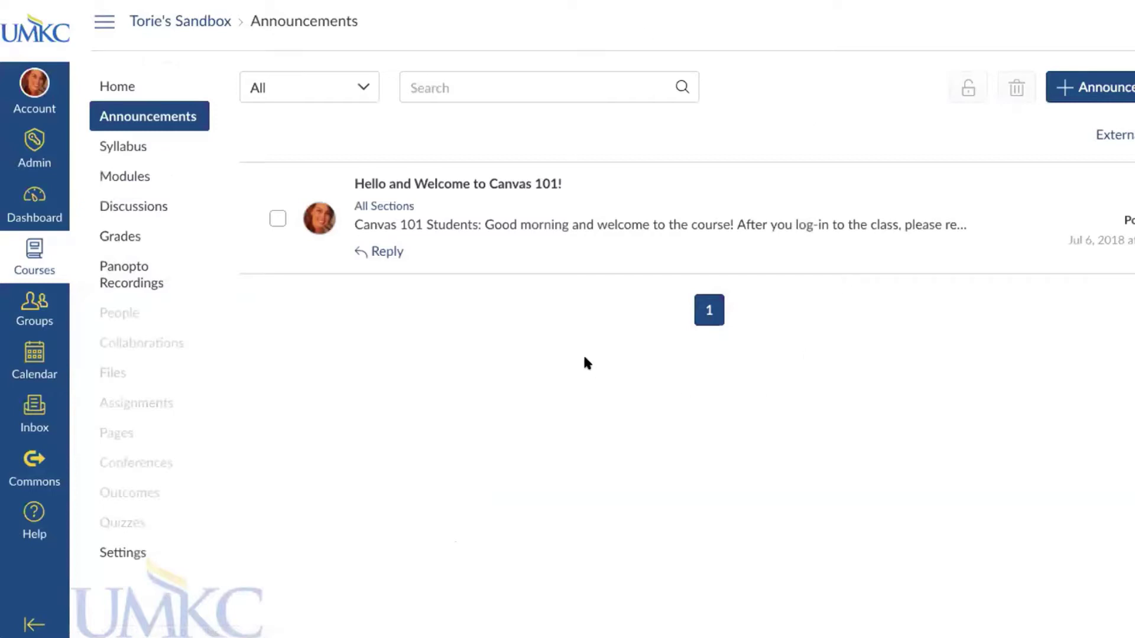
Open the course syllabus for editing and insert three blank lines above the syllabus download line
{"action": "left_click", "coordinate": [109, 152]}
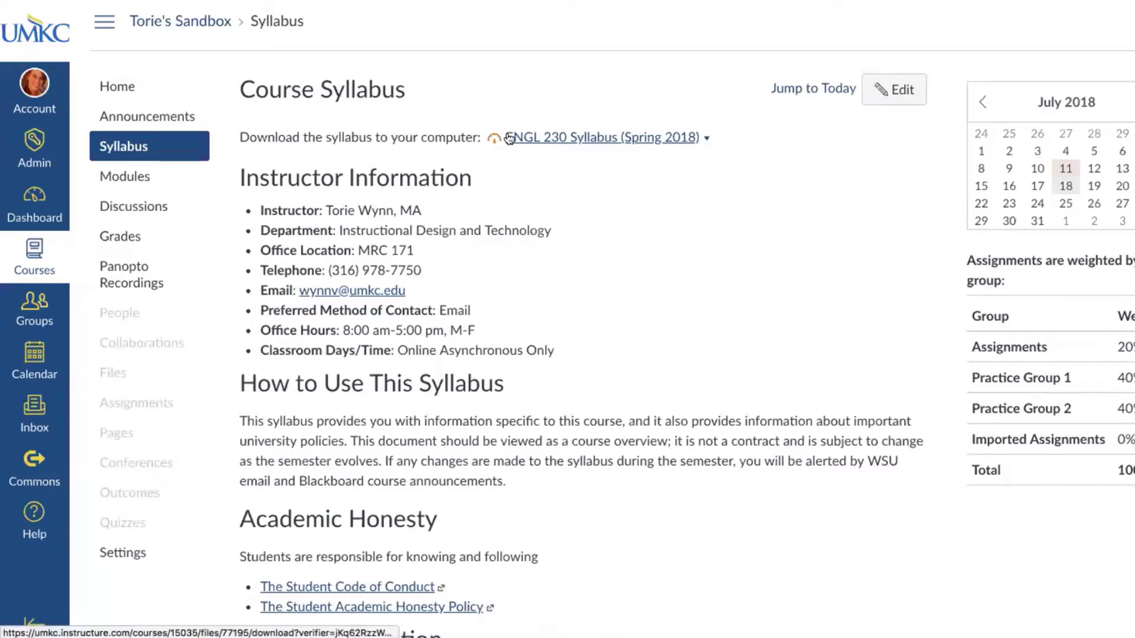
{"action": "left_click", "coordinate": [898, 89]}
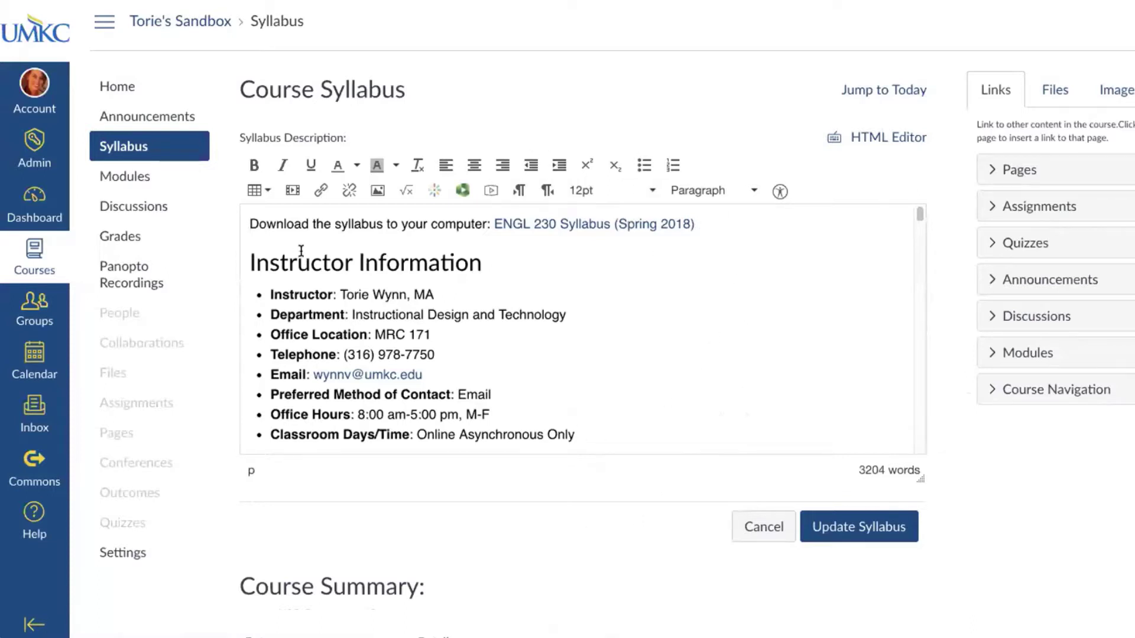
{"action": "key", "text": "Return"}
{"action": "key", "text": "Return"}
{"action": "key", "text": "Return"}
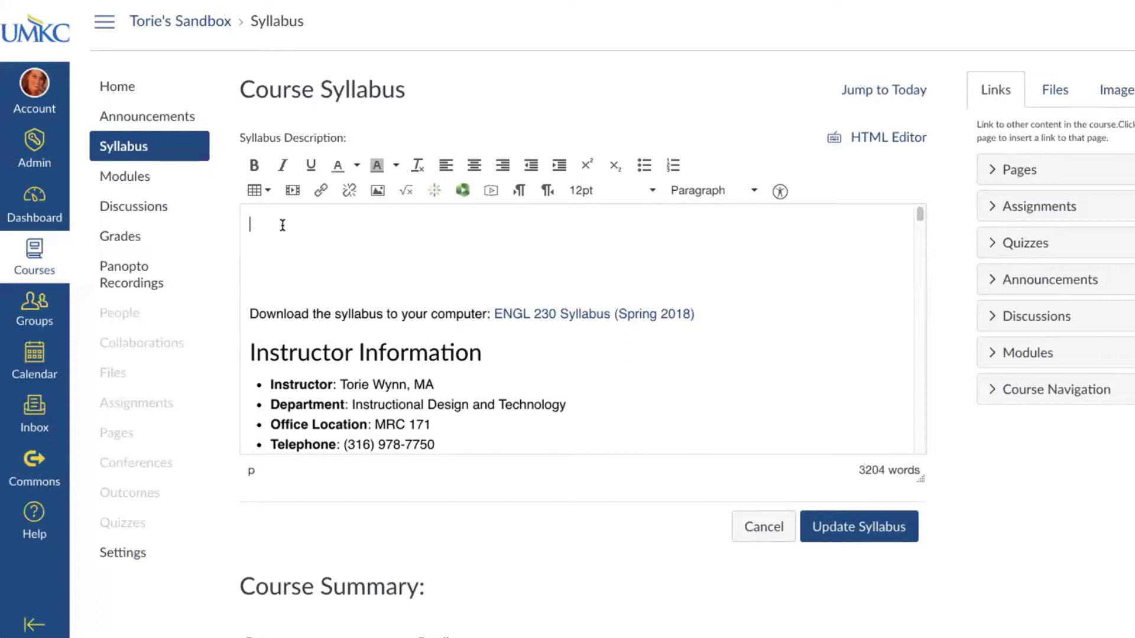
Enter "Take introductory quiz:" at the start of the syllabus and insert a link to the Orientation Quiz after it
{"action": "type", "text": "Take introductory quiz:"}
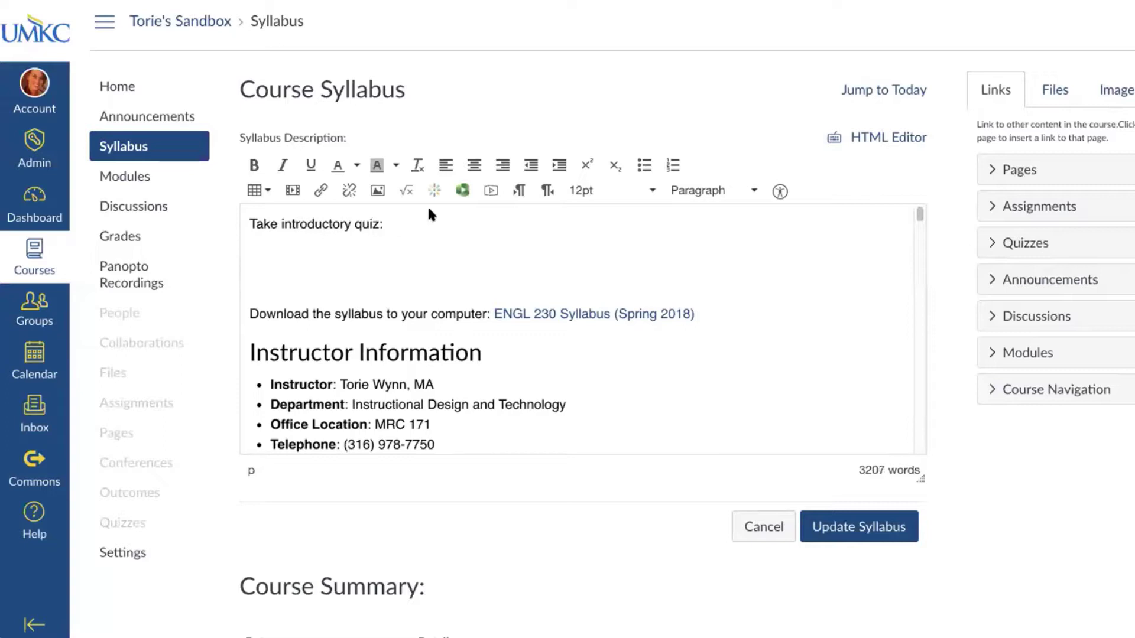
{"action": "left_click", "coordinate": [982, 245]}
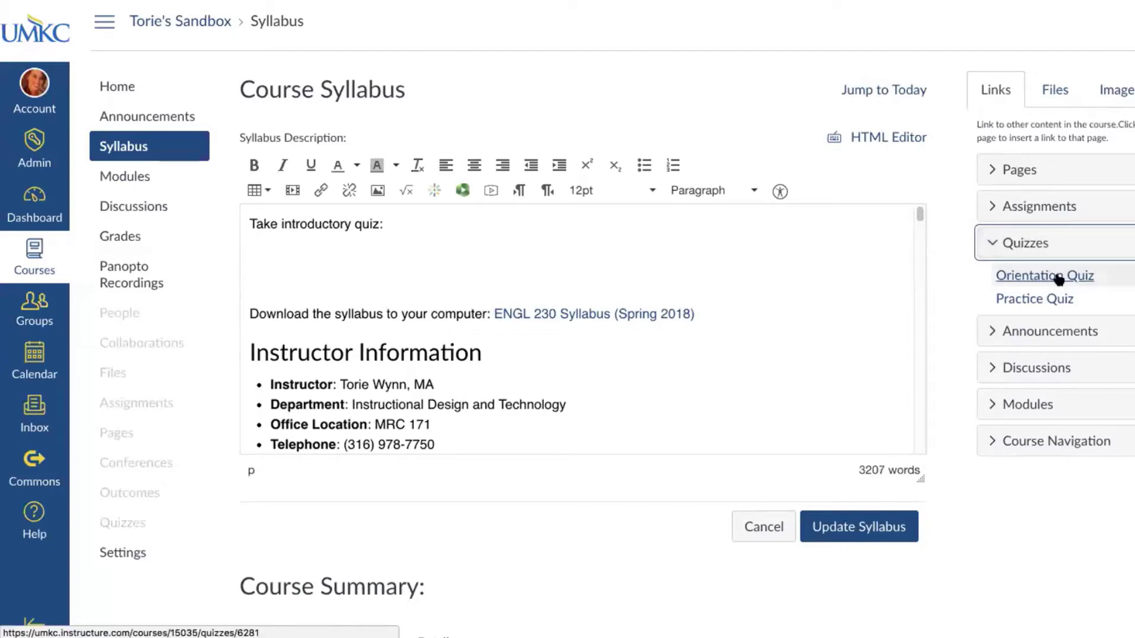
{"action": "left_click", "coordinate": [1059, 279]}
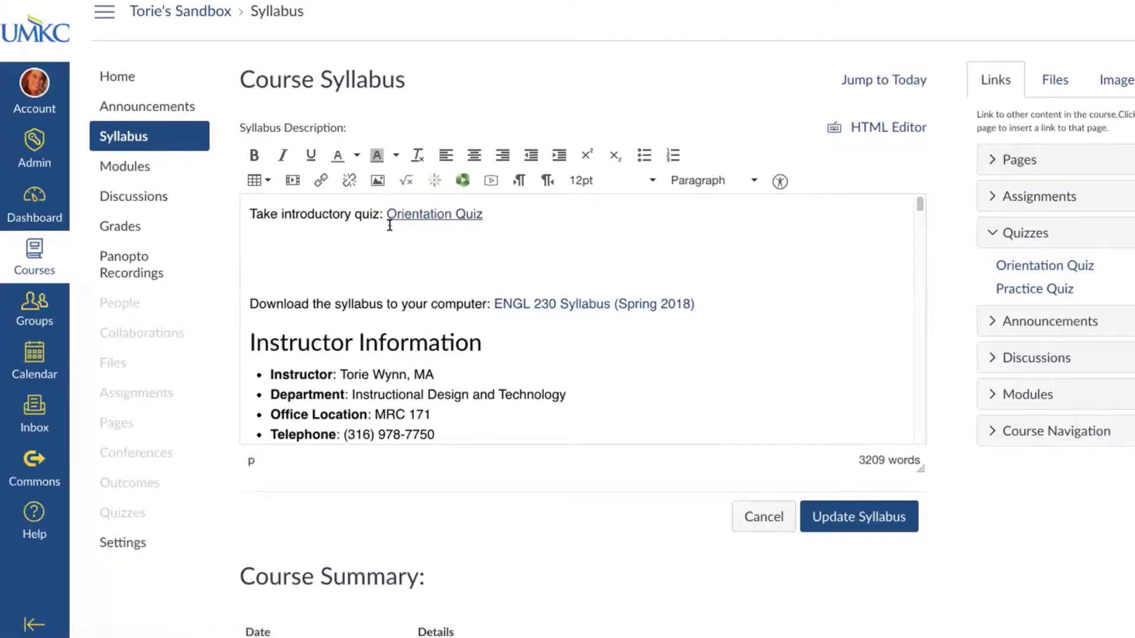
Add the line "Review their Modules page:" below the quiz line and insert the course navigation link to Modules after it
{"action": "left_click", "coordinate": [480, 214]}
{"action": "key", "text": "Return"}
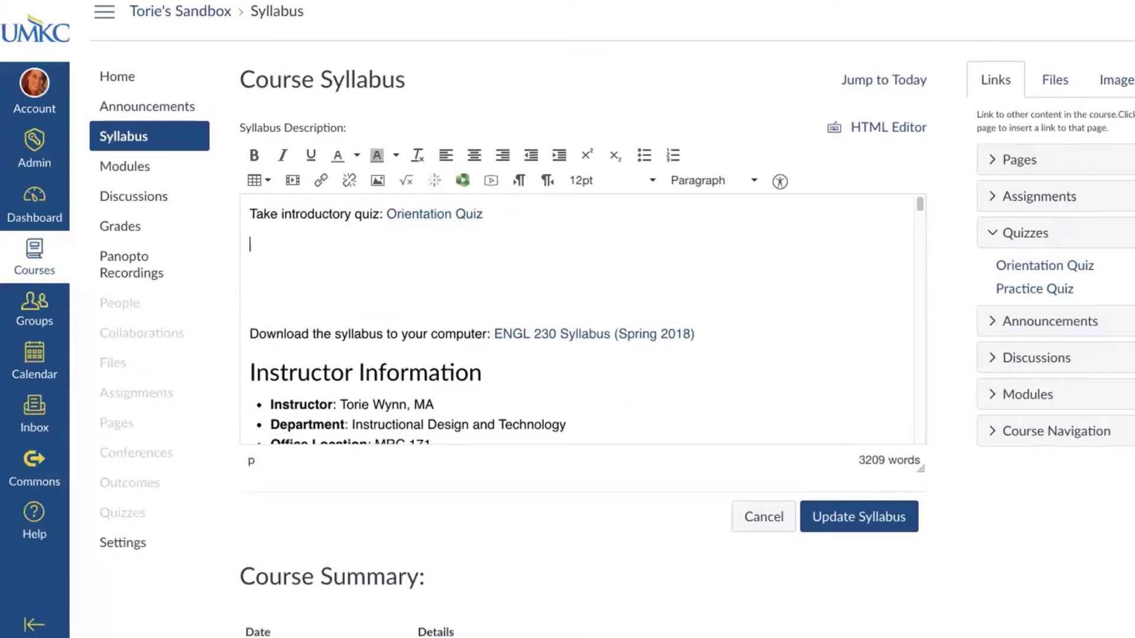
{"action": "type", "text": "Review their Modul"}
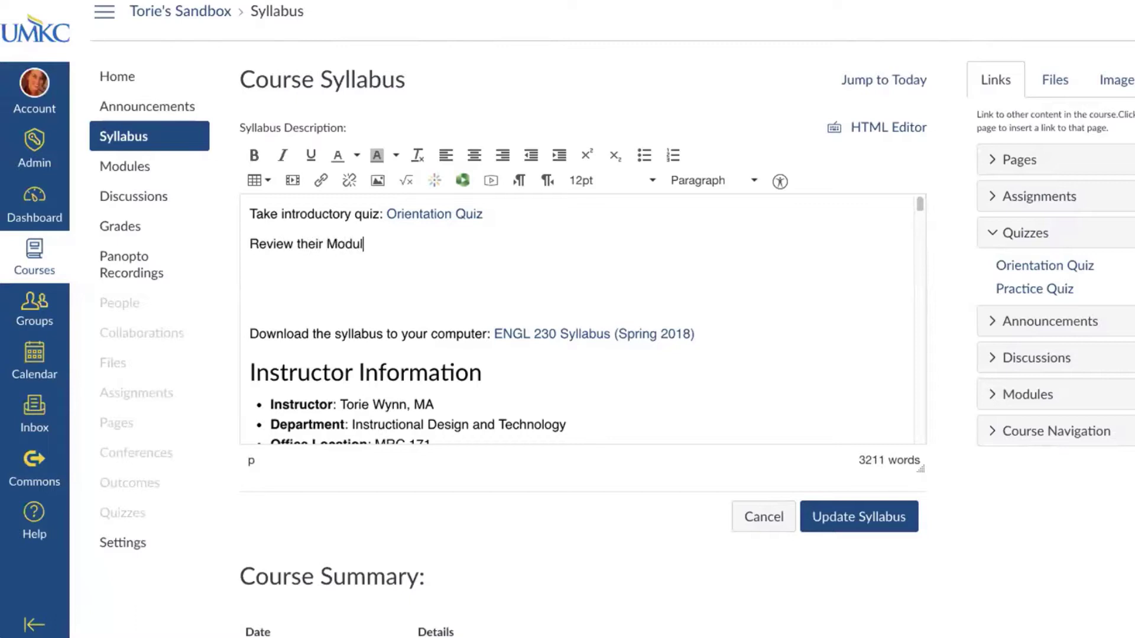
{"action": "type", "text": "es page:"}
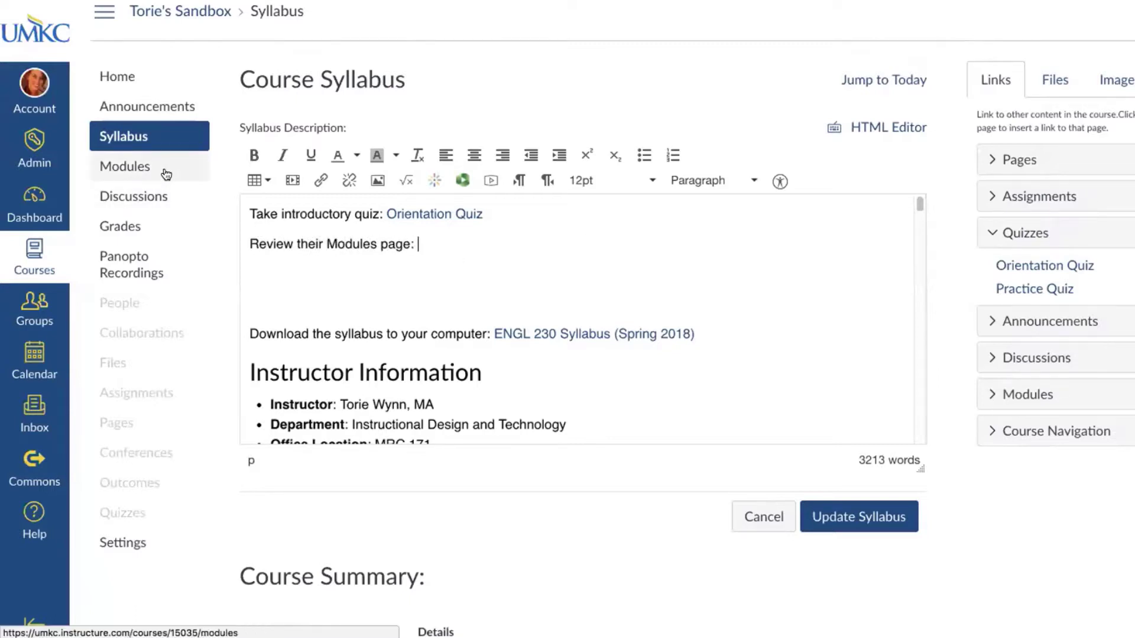
{"action": "left_click", "coordinate": [982, 392]}
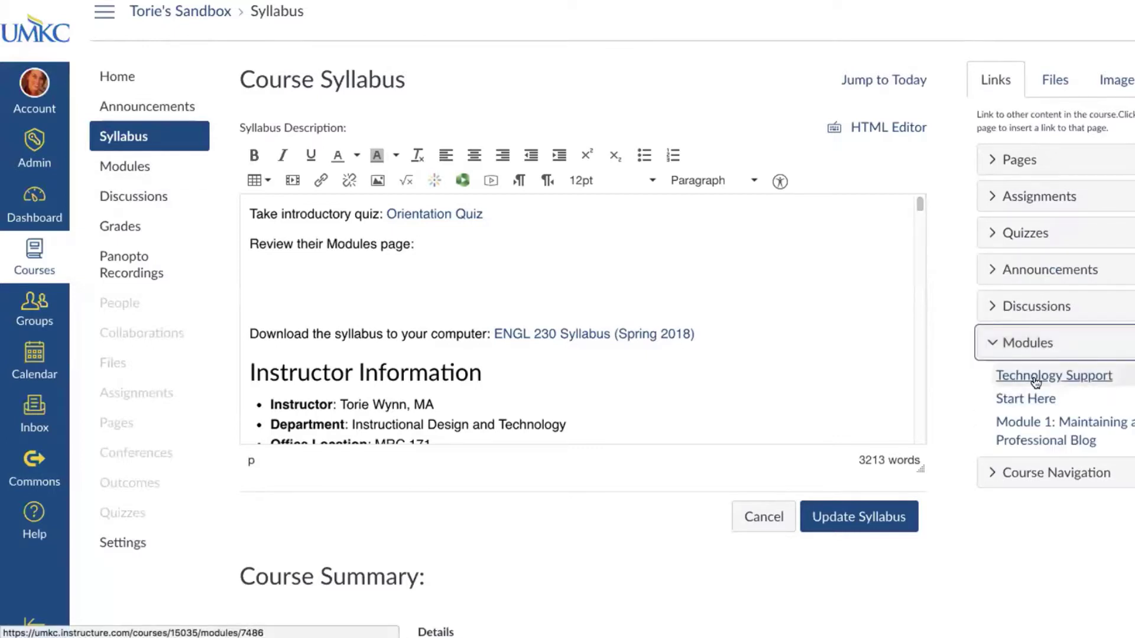
{"action": "left_click", "coordinate": [1005, 479]}
{"action": "scroll", "coordinate": [962, 462], "scroll_direction": "down", "scroll_amount": 3}
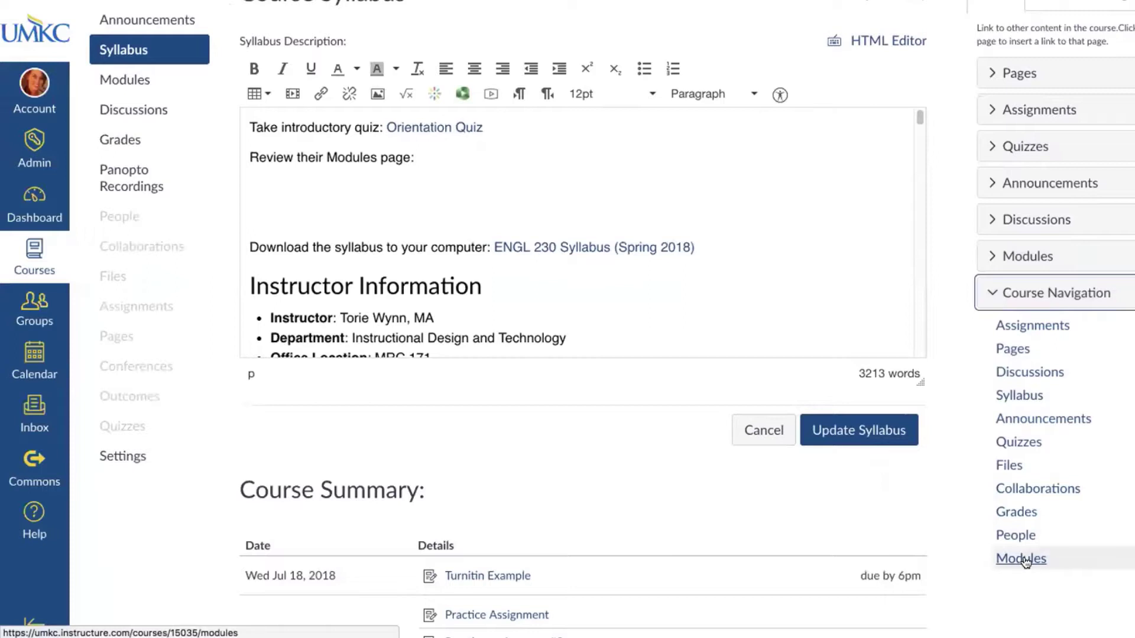
{"action": "left_click", "coordinate": [1026, 562]}
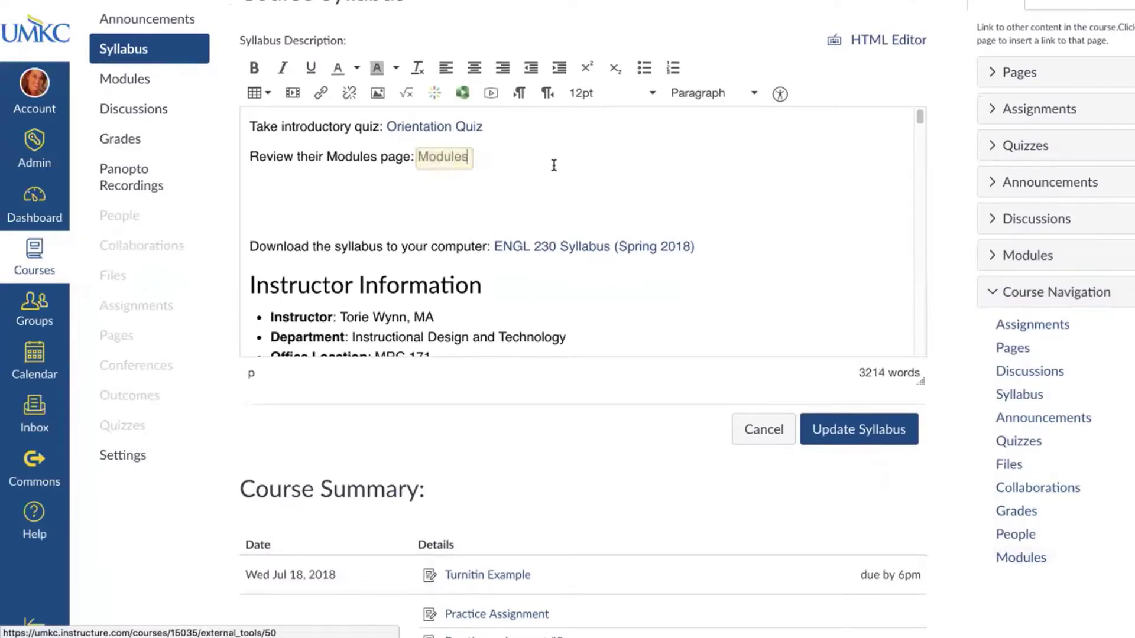
Add the line "Review the Syllabus:" below the Modules line and insert a link to the file ENGL 230 Summer Syllabus (Updated).docx after it
{"action": "left_click", "coordinate": [474, 157]}
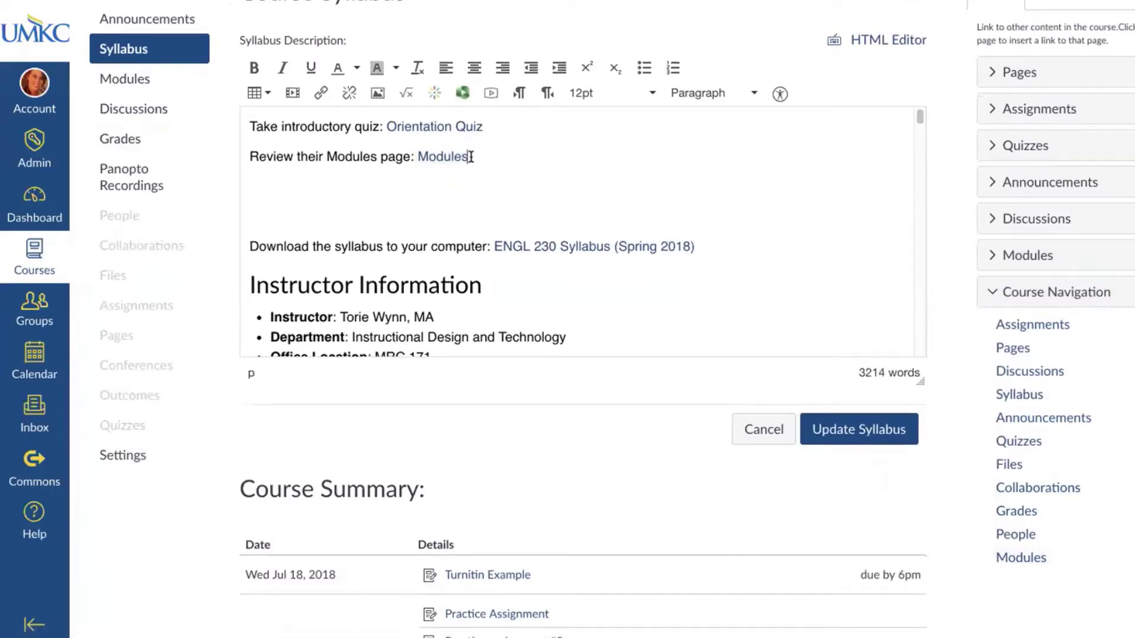
{"action": "key", "text": "Return"}
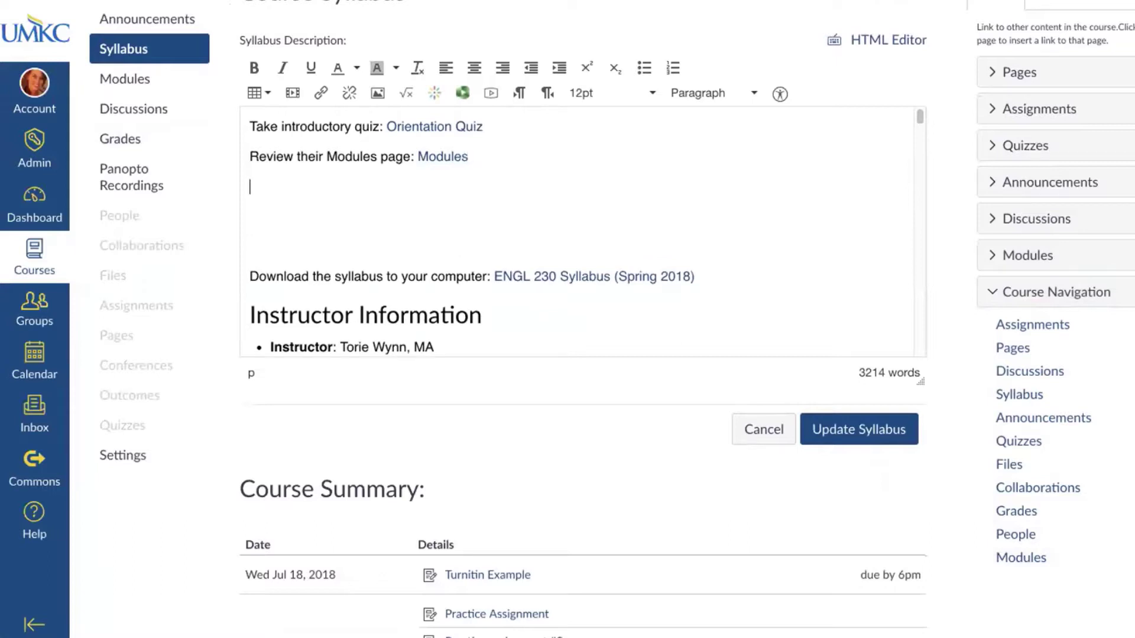
{"action": "type", "text": "Review the Syllaubs:"}
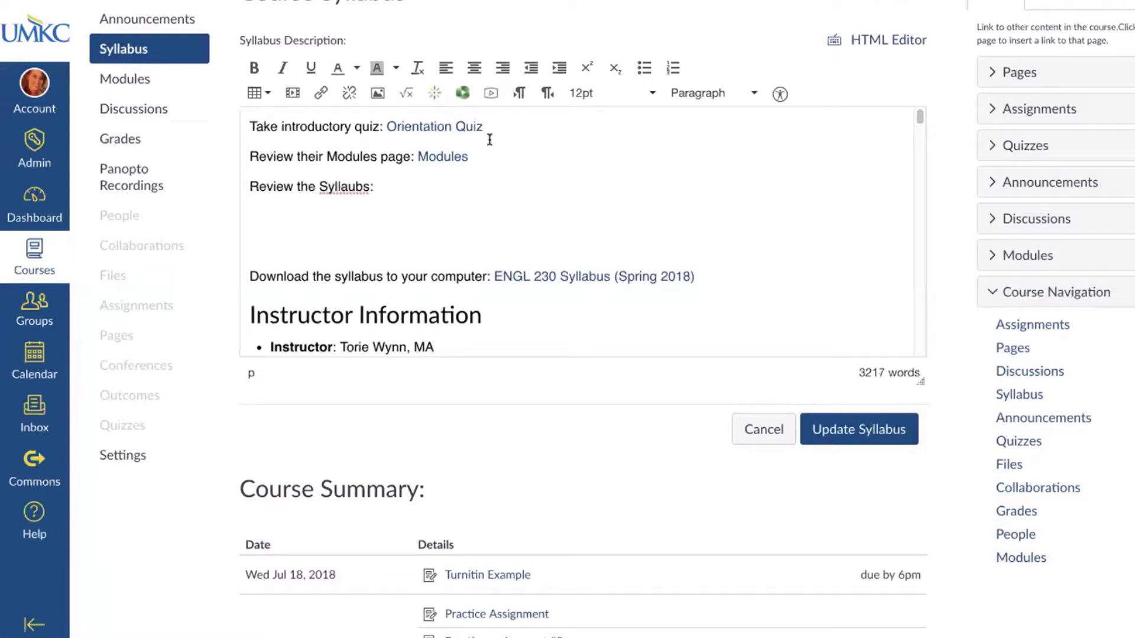
{"action": "right_click", "coordinate": [350, 187]}
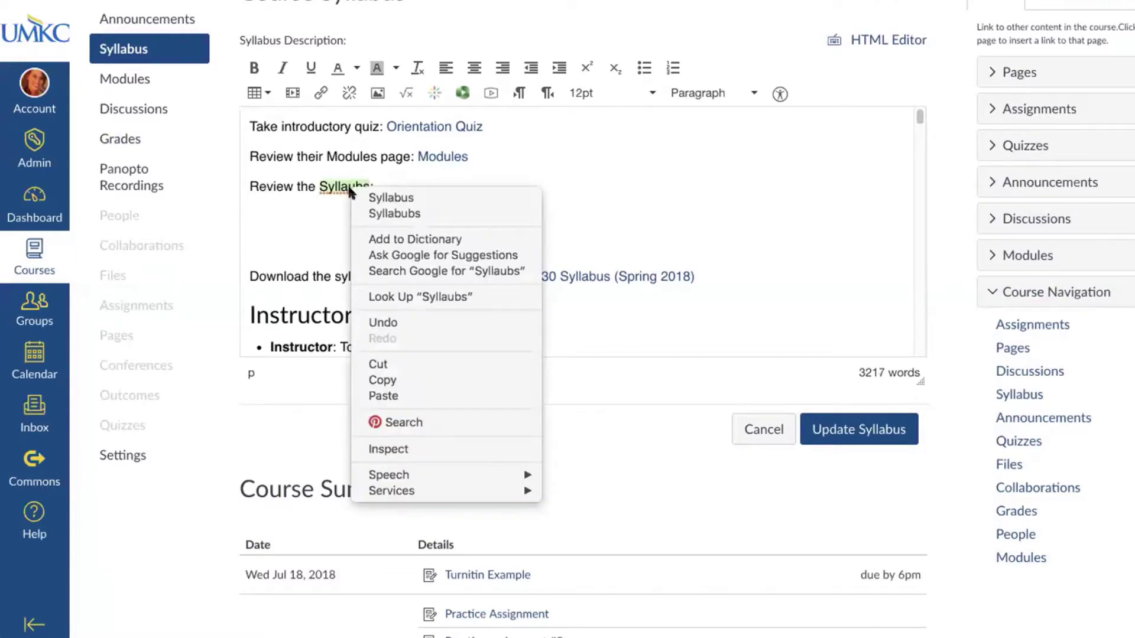
{"action": "left_click", "coordinate": [390, 198]}
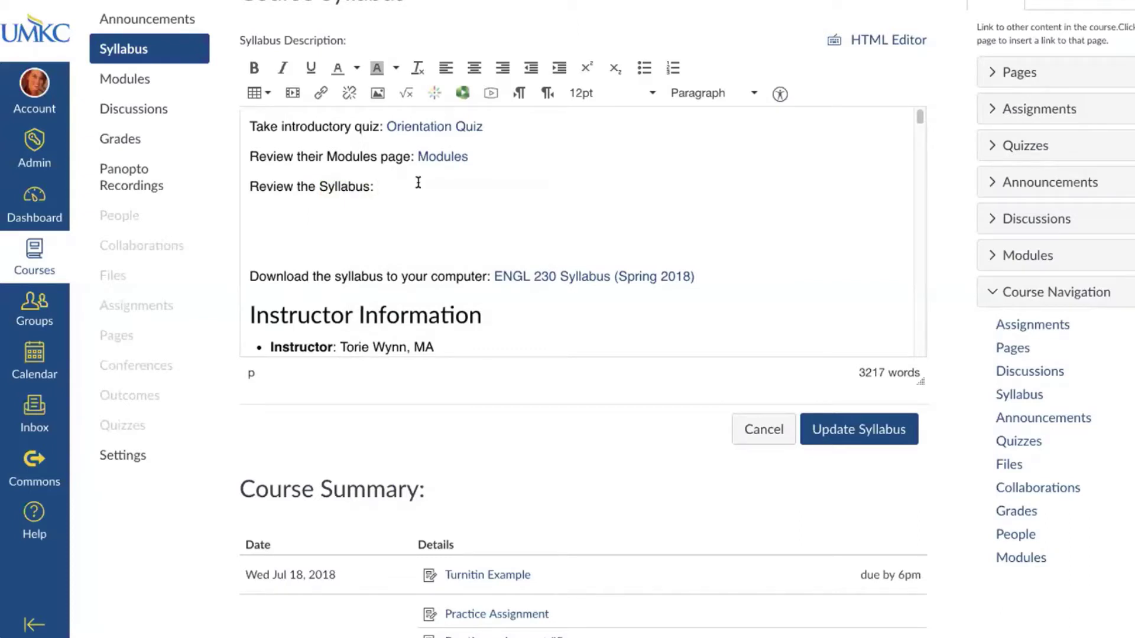
{"action": "scroll", "coordinate": [1090, 245], "scroll_direction": "up", "scroll_amount": 2}
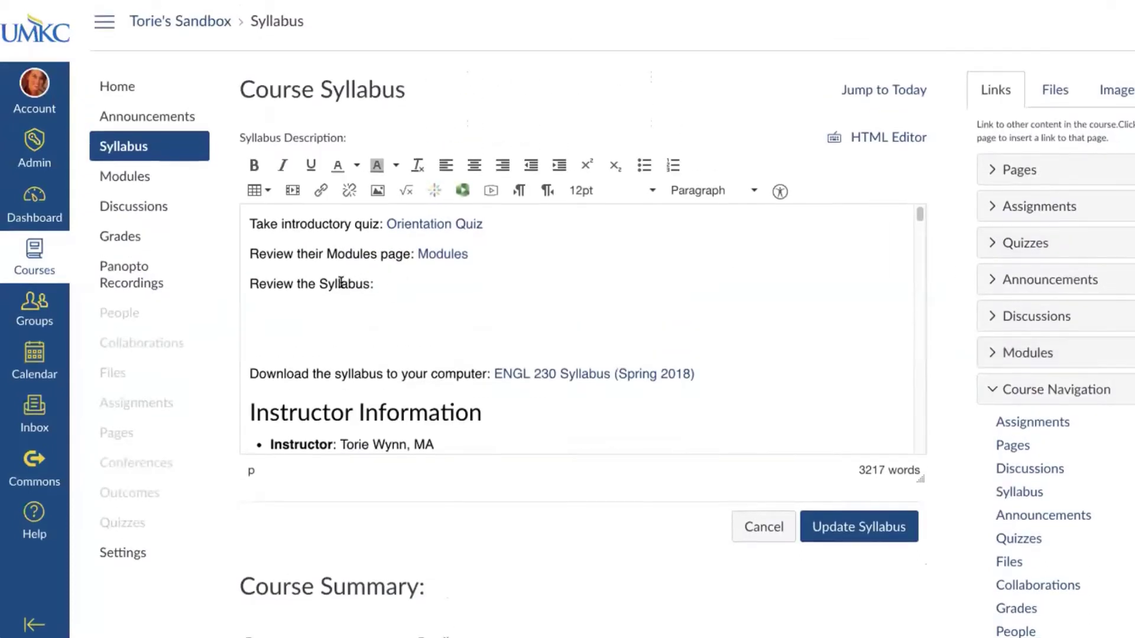
{"action": "left_click", "coordinate": [1047, 90]}
{"action": "scroll", "coordinate": [1047, 86], "scroll_direction": "down", "scroll_amount": 1}
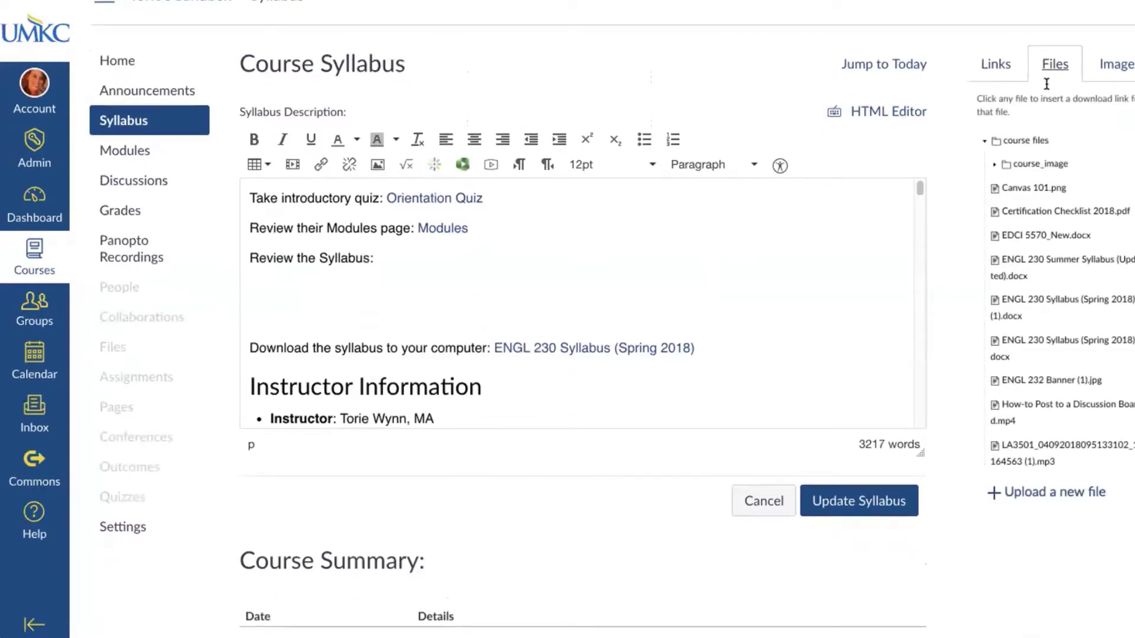
{"action": "left_click", "coordinate": [1018, 262]}
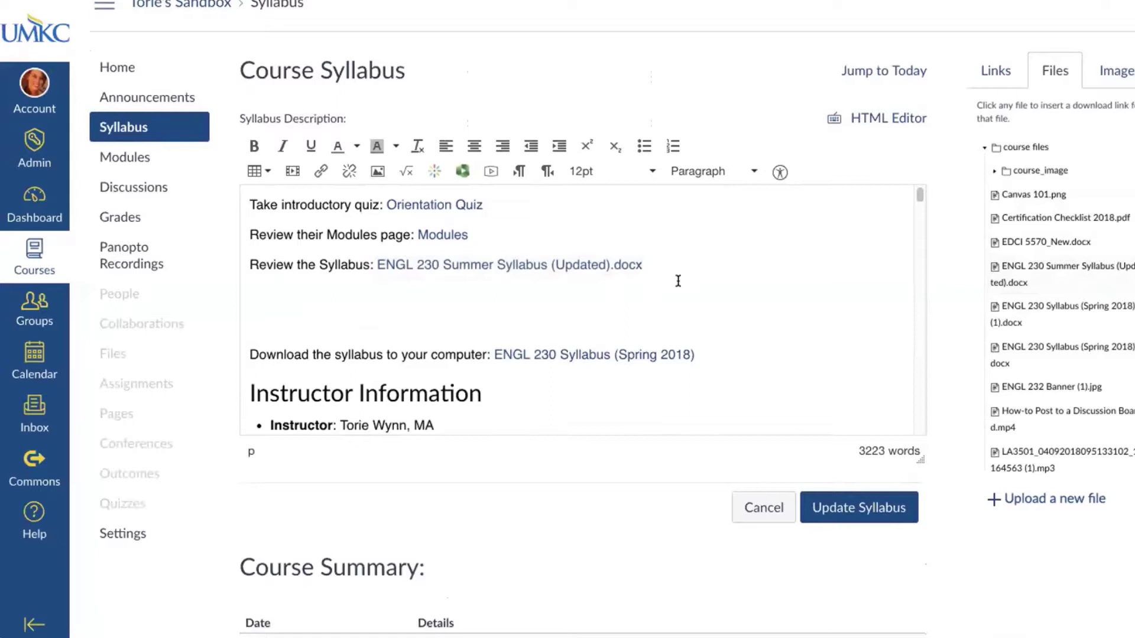
Remove the .docx extension from the syllabus link text and replace its "ENGL 230" with "Canvas 101"
{"action": "key", "text": "BackSpace"}
{"action": "key", "text": "BackSpace"}
{"action": "key", "text": "BackSpace"}
{"action": "key", "text": "BackSpace"}
{"action": "key", "text": "BackSpace"}
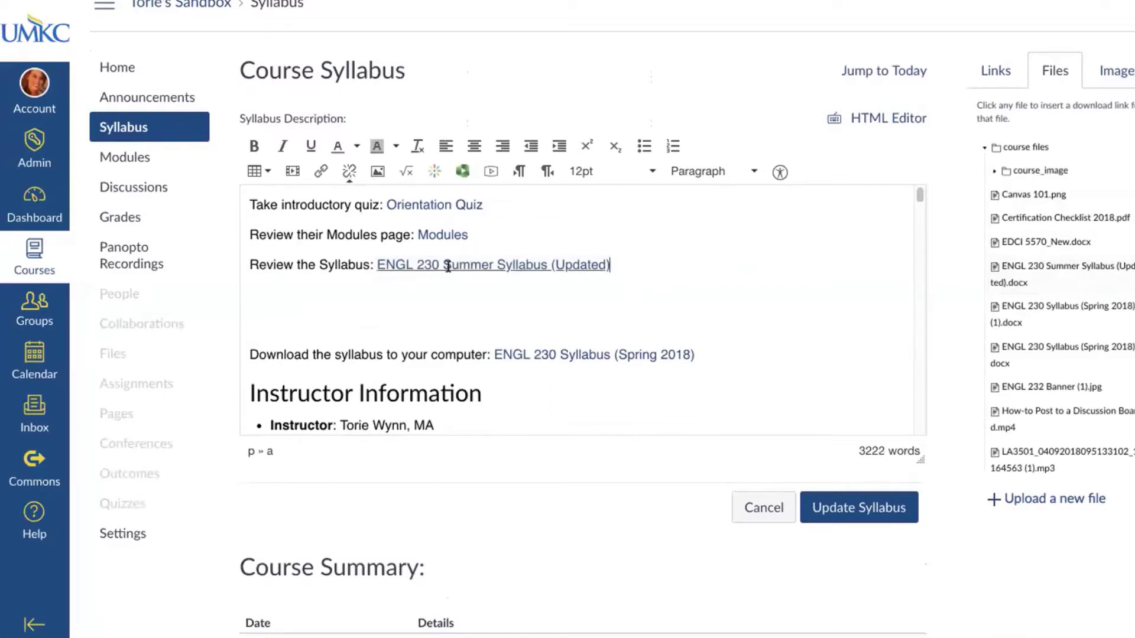
{"action": "left_click_drag", "start_coordinate": [444, 267], "coordinate": [378, 266]}
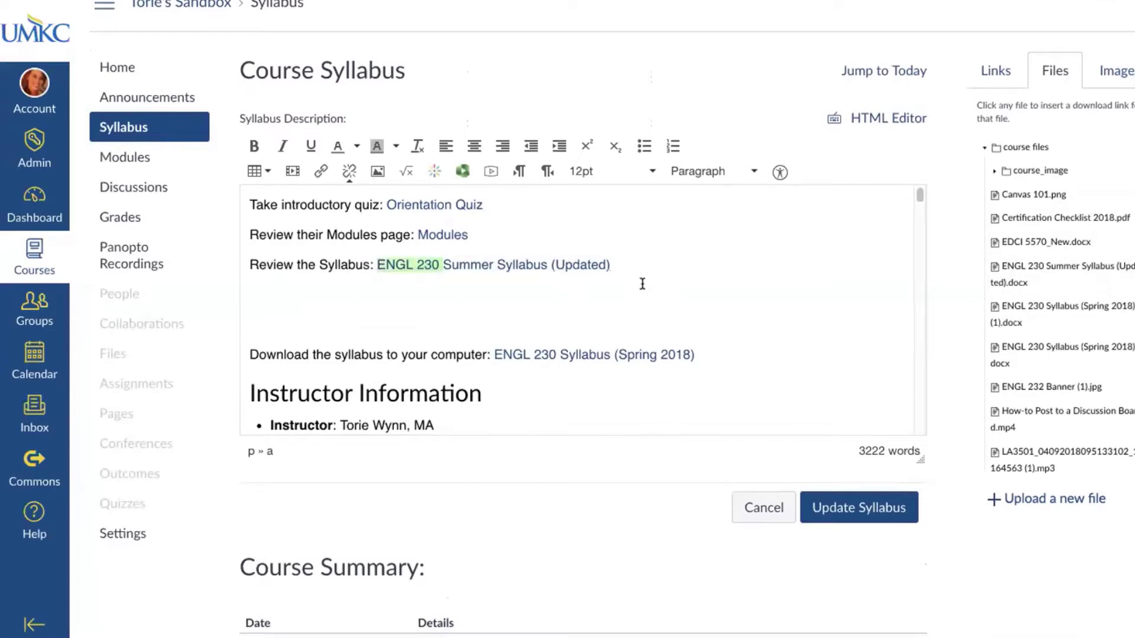
{"action": "key", "text": "BackSpace"}
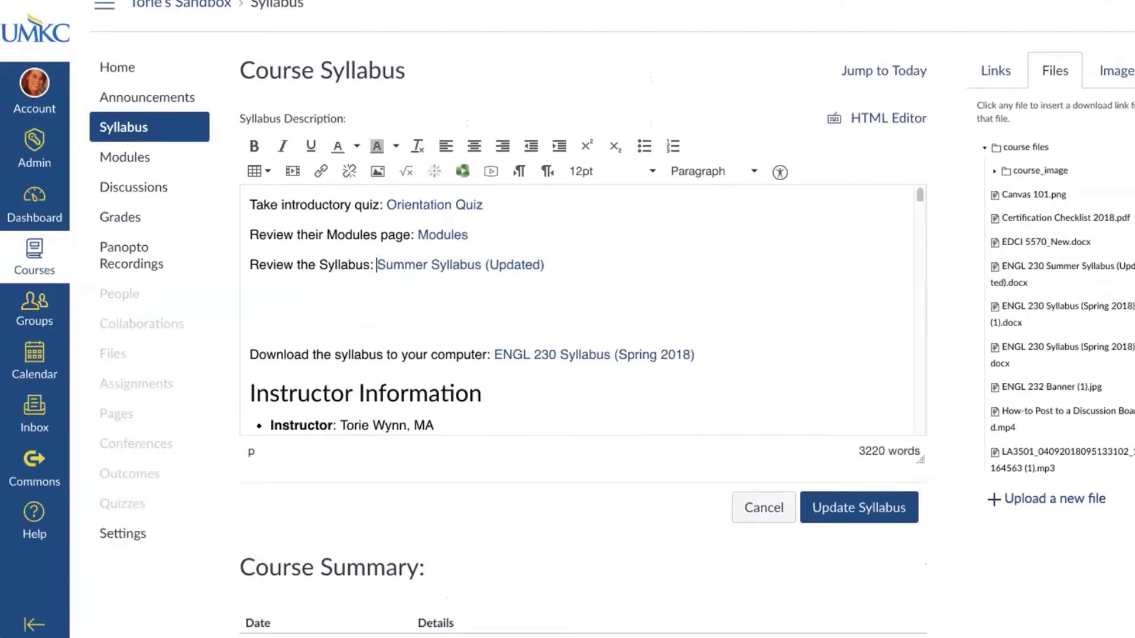
{"action": "type", "text": "Canvas 101"}
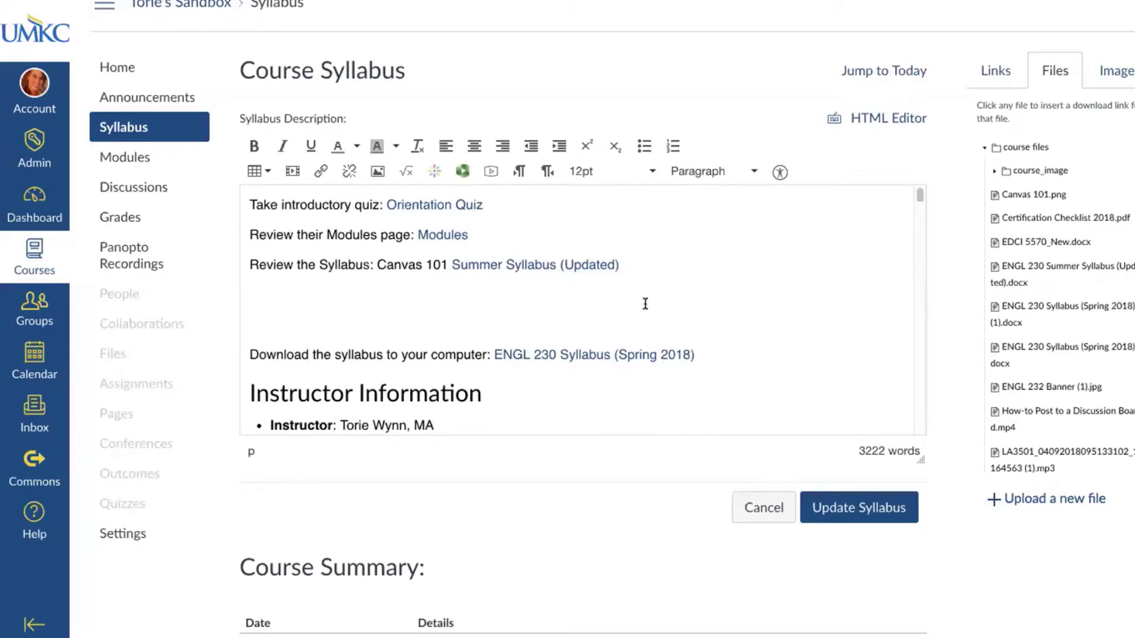
Add a new line below the syllabus link and embed the course image Canvas-101.png on the empty line there
{"action": "left_click", "coordinate": [659, 268]}
{"action": "key", "text": "Return"}
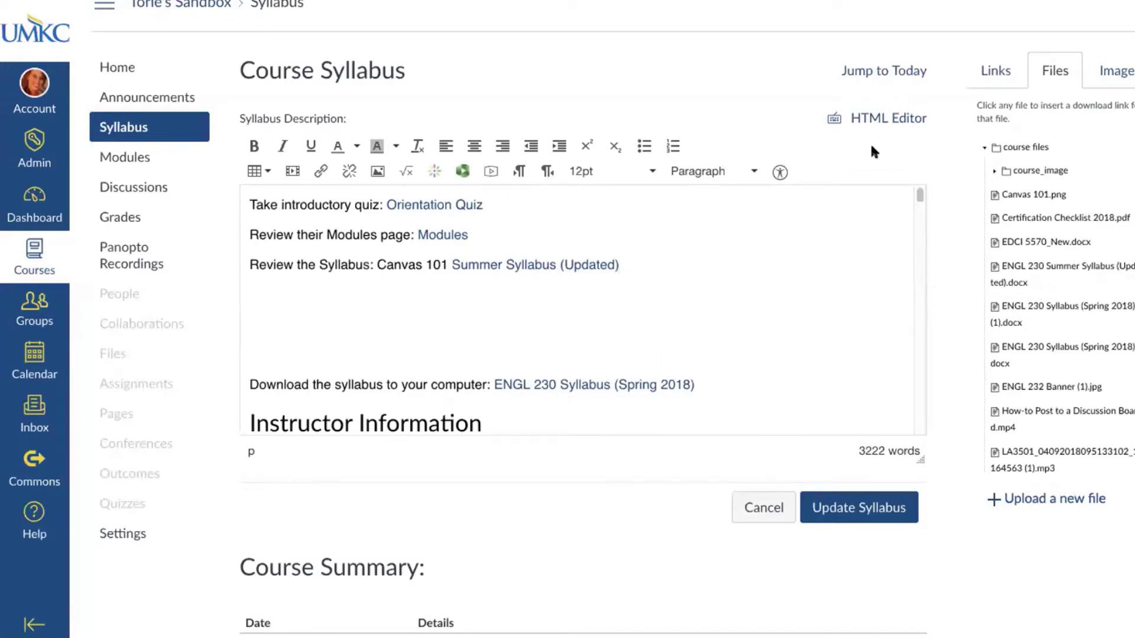
{"action": "left_click", "coordinate": [1127, 72]}
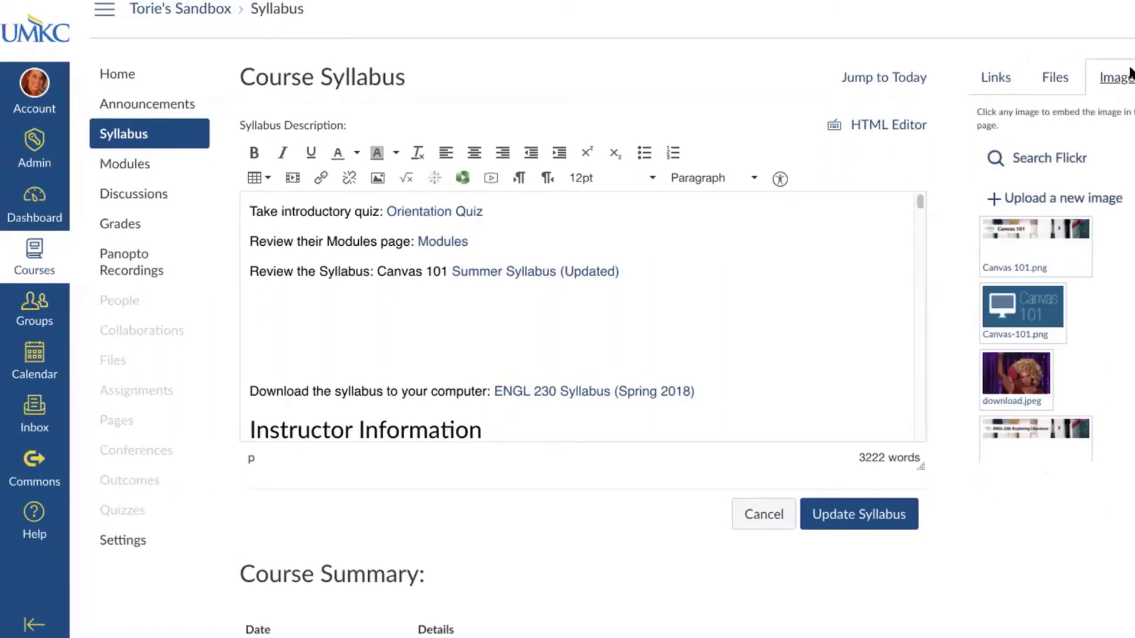
{"action": "left_click", "coordinate": [321, 309]}
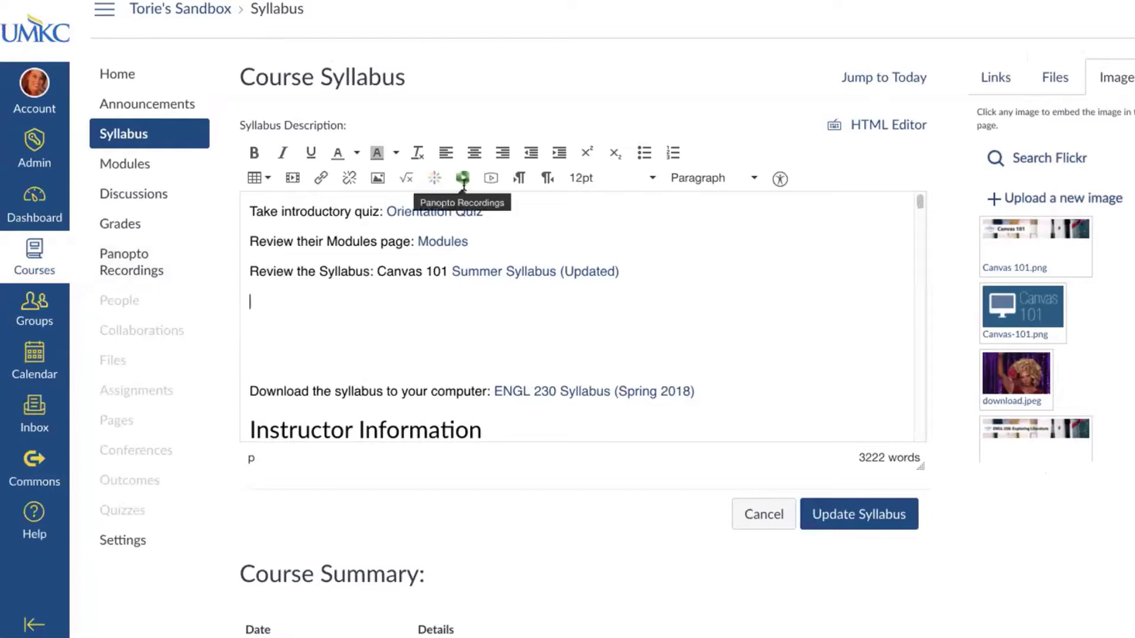
{"action": "left_click", "coordinate": [1026, 318]}
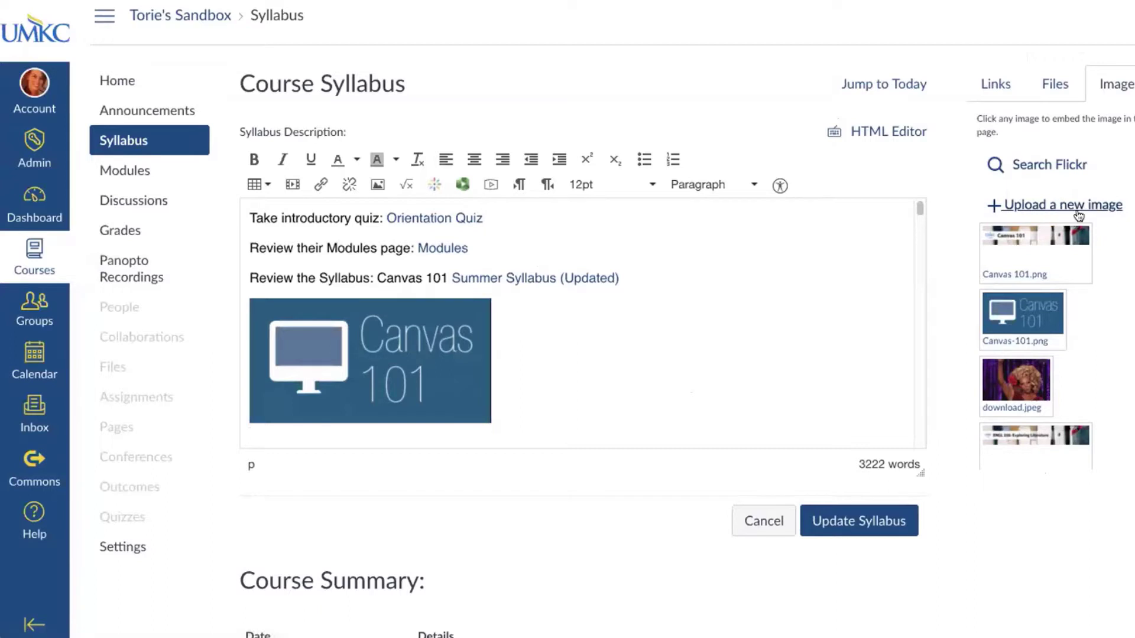
{"action": "scroll", "coordinate": [1066, 215], "scroll_direction": "up", "scroll_amount": 1}
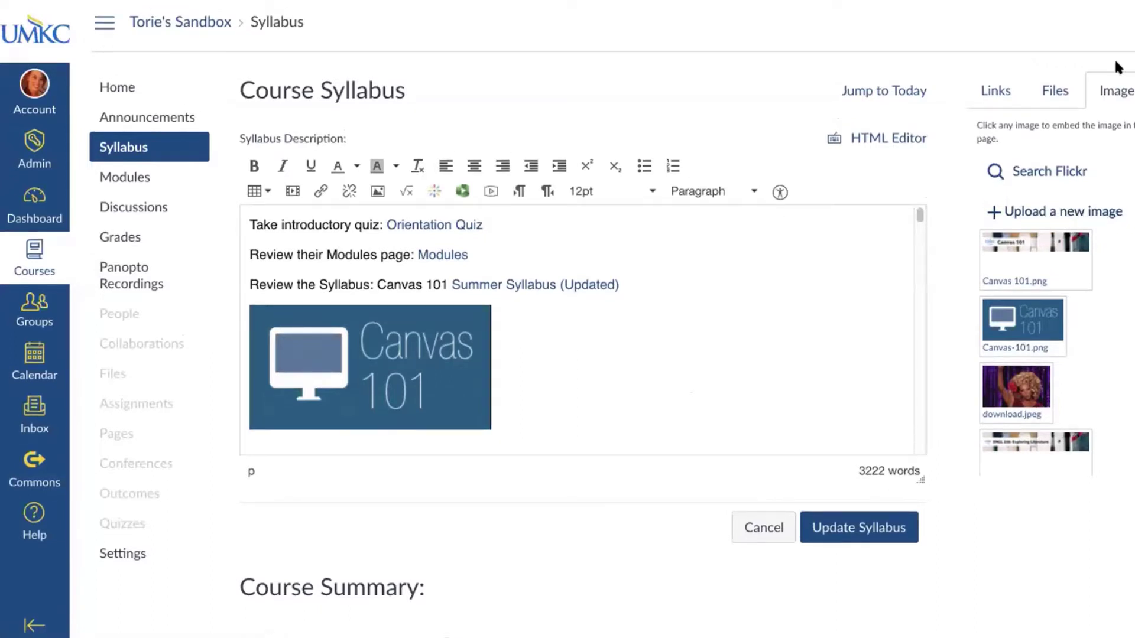
Show the course files available for linking and save the updated syllabus
{"action": "left_click", "coordinate": [1053, 89]}
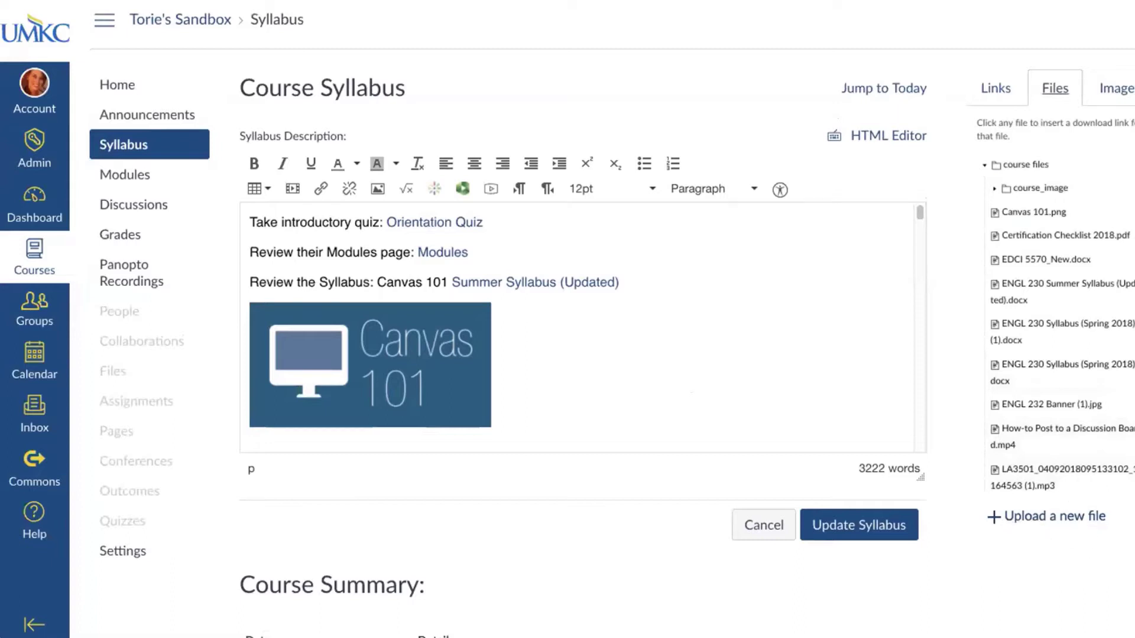
{"action": "scroll", "coordinate": [1111, 178], "scroll_direction": "down", "scroll_amount": 3}
{"action": "scroll", "coordinate": [1111, 178], "scroll_direction": "up", "scroll_amount": 3}
{"action": "scroll", "coordinate": [920, 480], "scroll_direction": "down", "scroll_amount": 4}
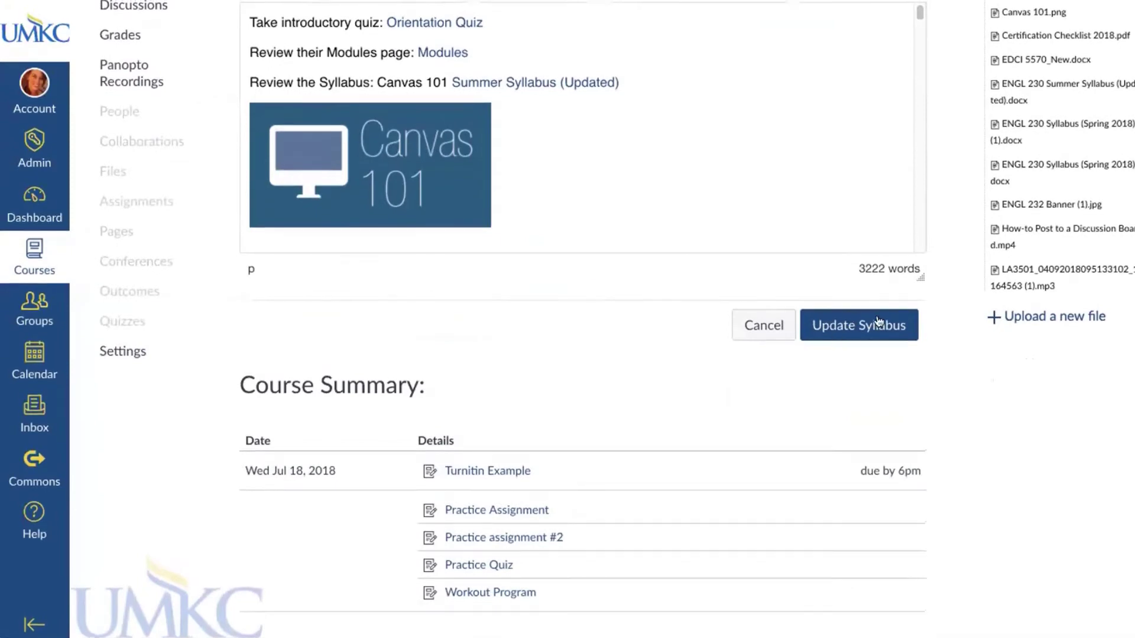
{"action": "left_click", "coordinate": [843, 333]}
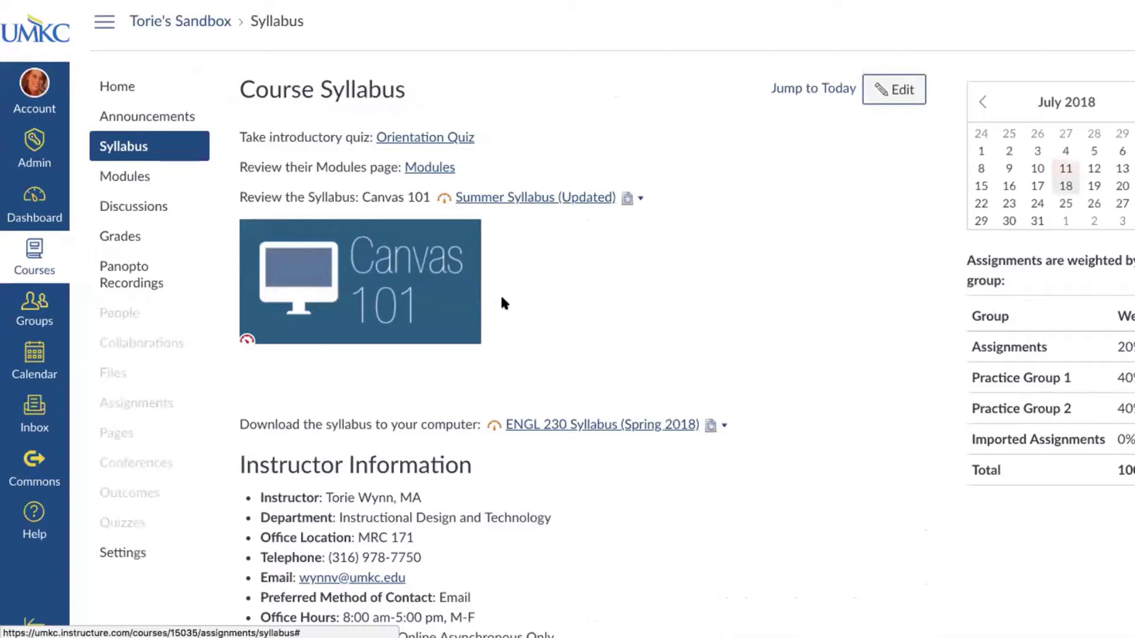
Test the Modules and Orientation Quiz links from the saved syllabus, returning to the syllabus between them
{"action": "left_click", "coordinate": [426, 168]}
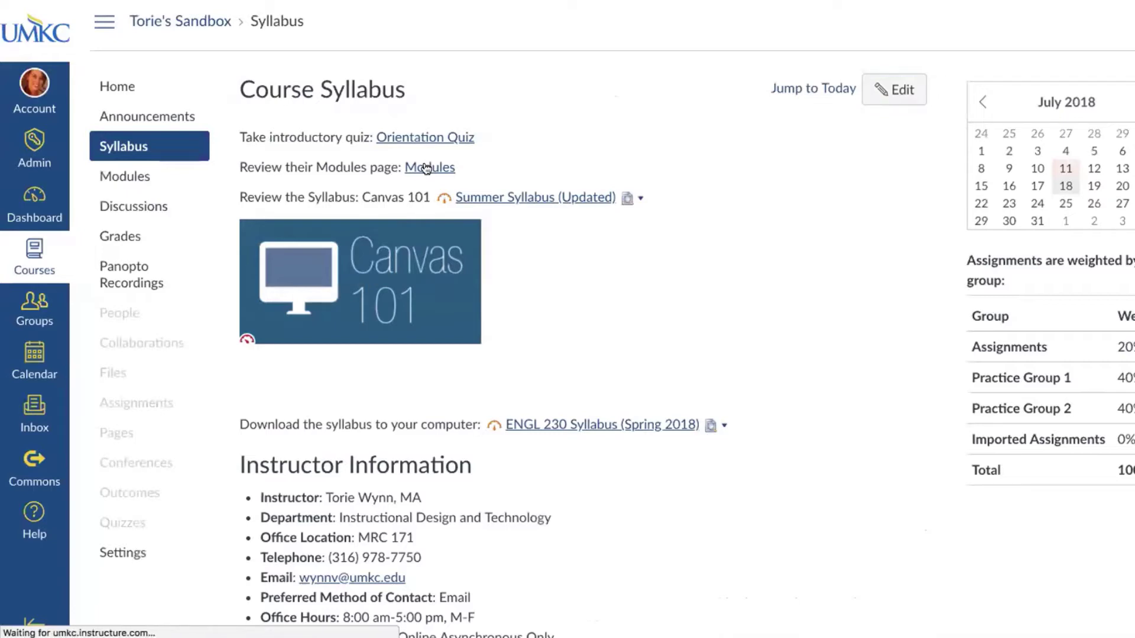
{"action": "scroll", "coordinate": [443, 190], "scroll_direction": "down", "scroll_amount": 4}
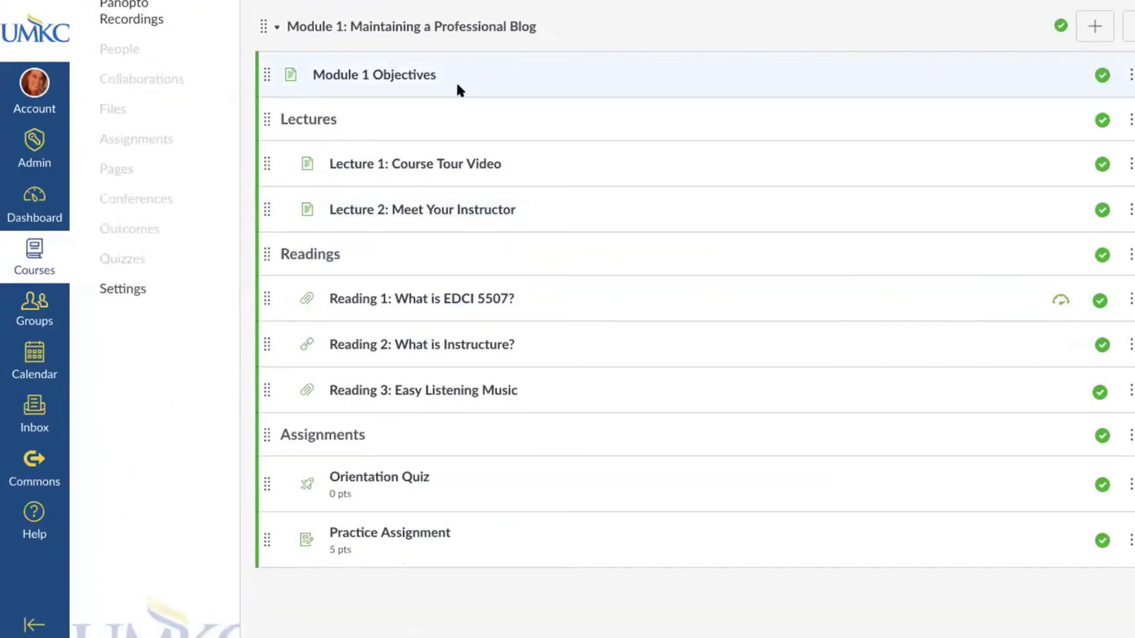
{"action": "scroll", "coordinate": [455, 80], "scroll_direction": "up", "scroll_amount": 4}
{"action": "left_click", "coordinate": [138, 155]}
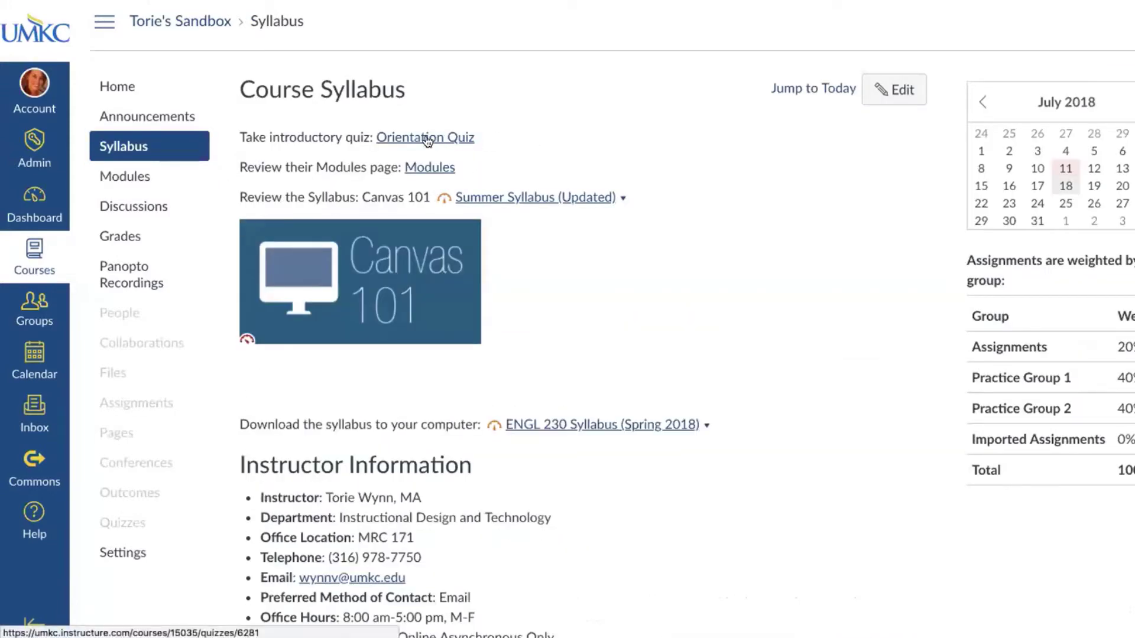
{"action": "left_click", "coordinate": [427, 139]}
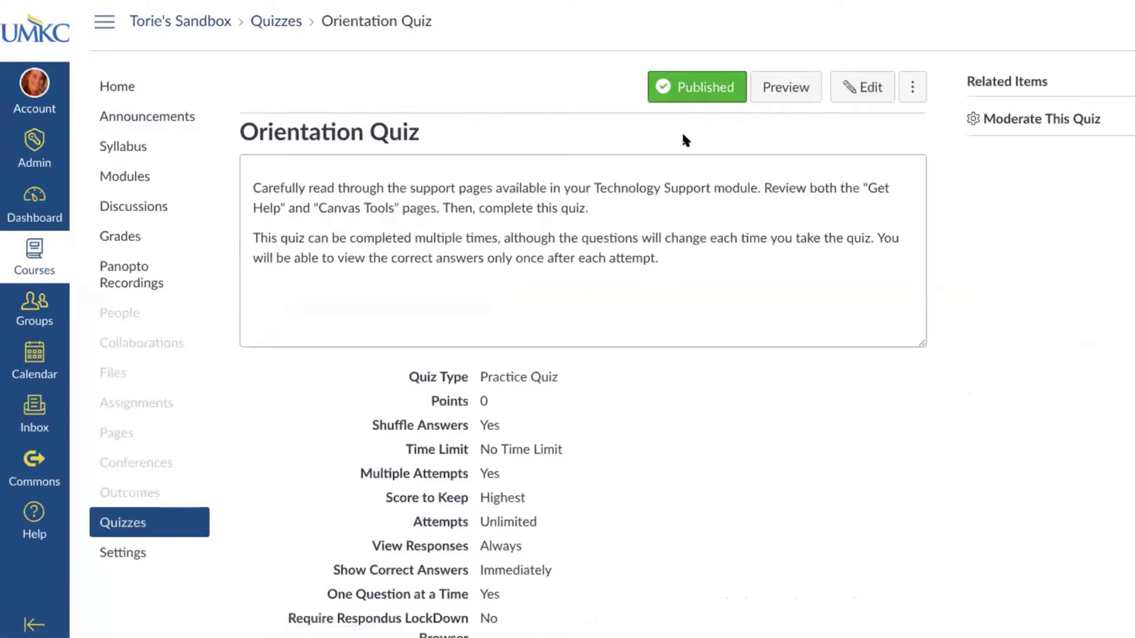
Return to the syllabus and look through its full content down to the Course Summary
{"action": "left_click", "coordinate": [107, 145]}
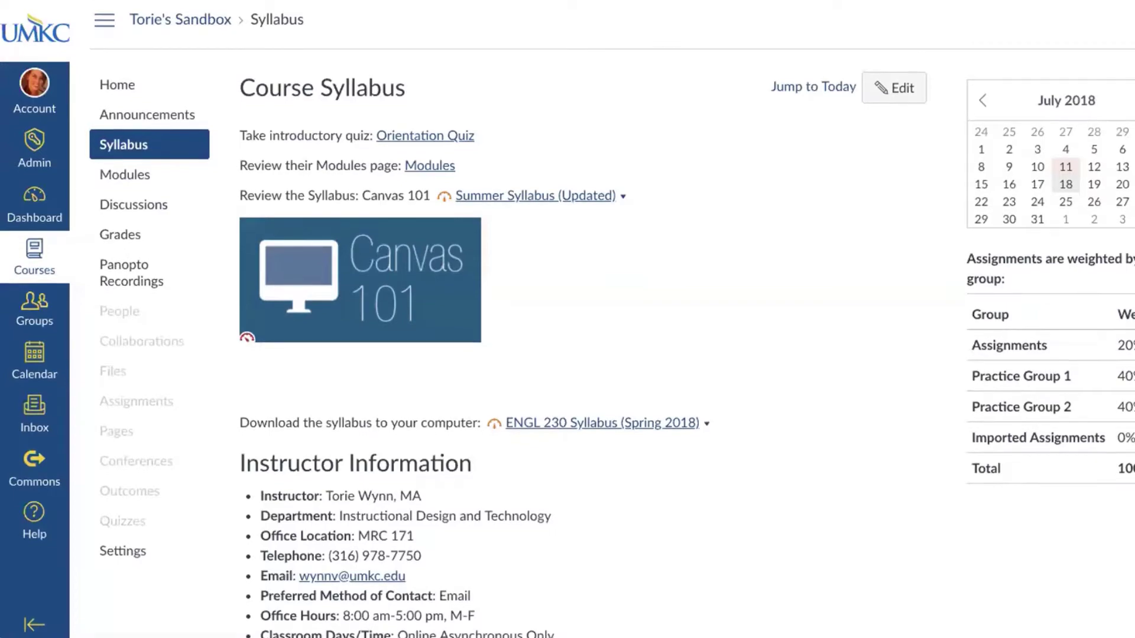
{"action": "scroll", "coordinate": [612, 319], "scroll_direction": "down", "scroll_amount": 1}
{"action": "scroll", "coordinate": [1096, 633], "scroll_direction": "down", "scroll_amount": 20}
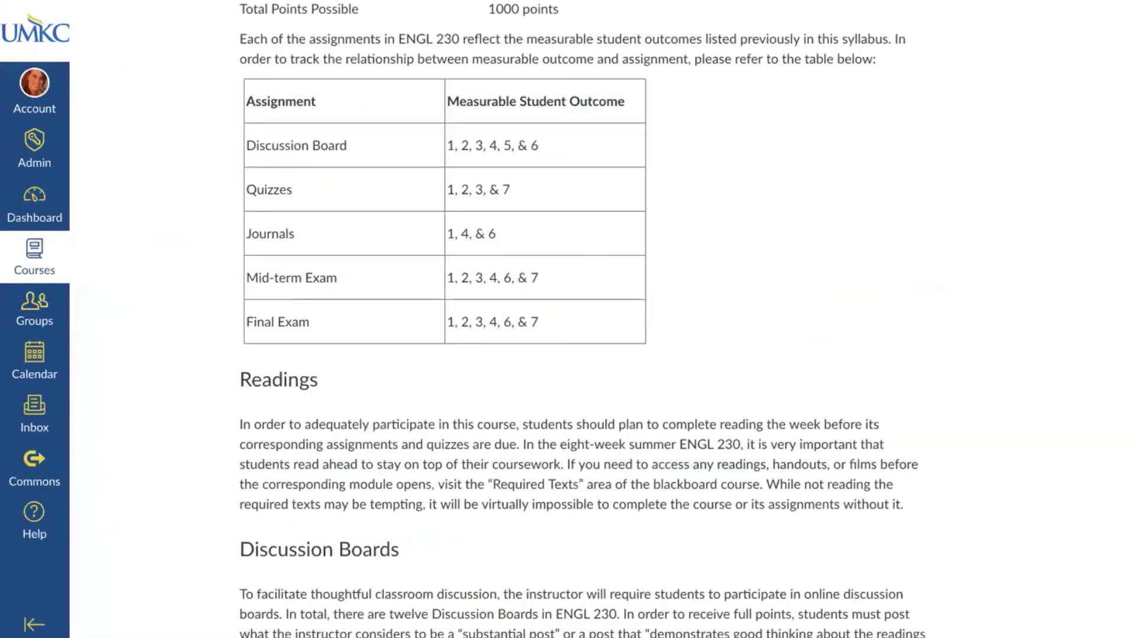
{"action": "scroll", "coordinate": [1096, 633], "scroll_direction": "down", "scroll_amount": 15}
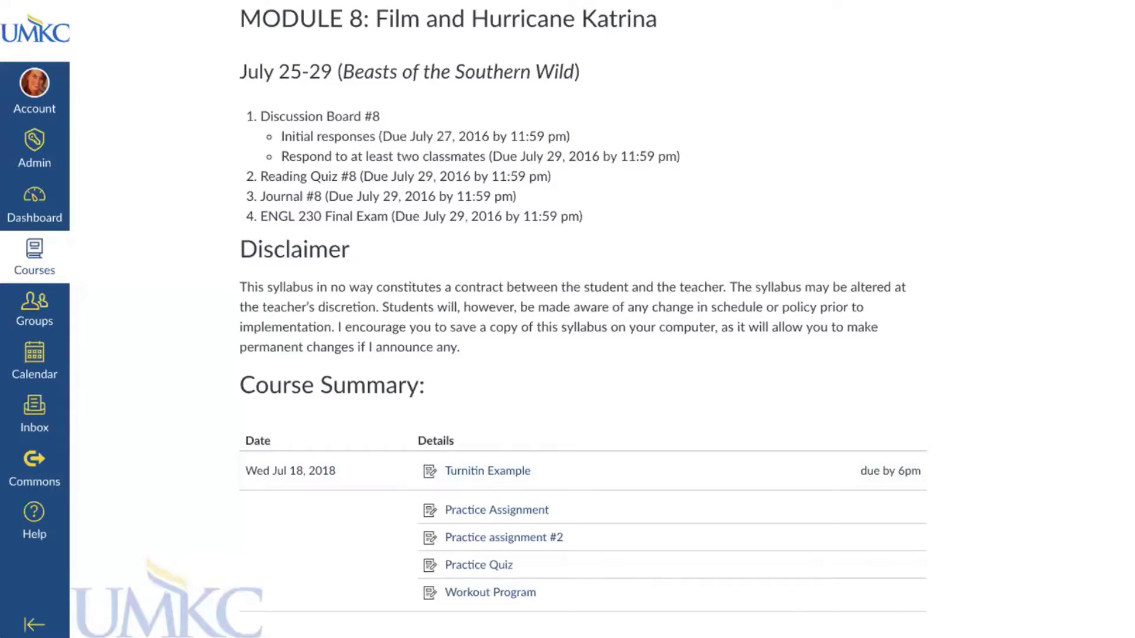
{"action": "scroll", "coordinate": [502, 241], "scroll_direction": "up", "scroll_amount": 20}
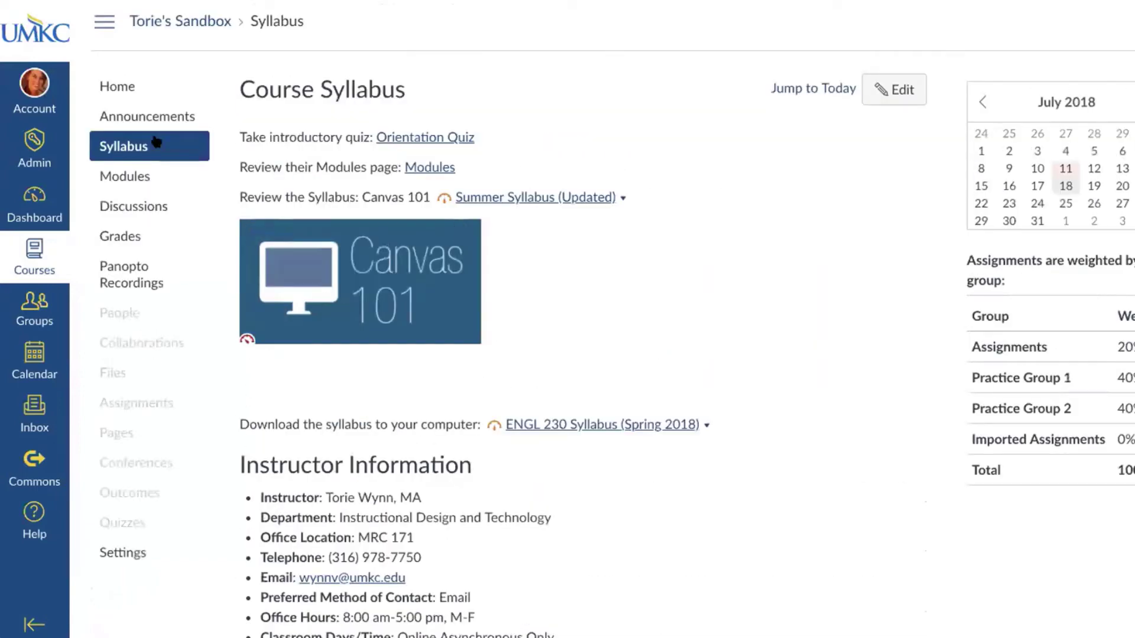
Open the course's Modules page, review the module contents, and collapse "Module 1: Maintaining a Professional Blog"
{"action": "left_click", "coordinate": [123, 180]}
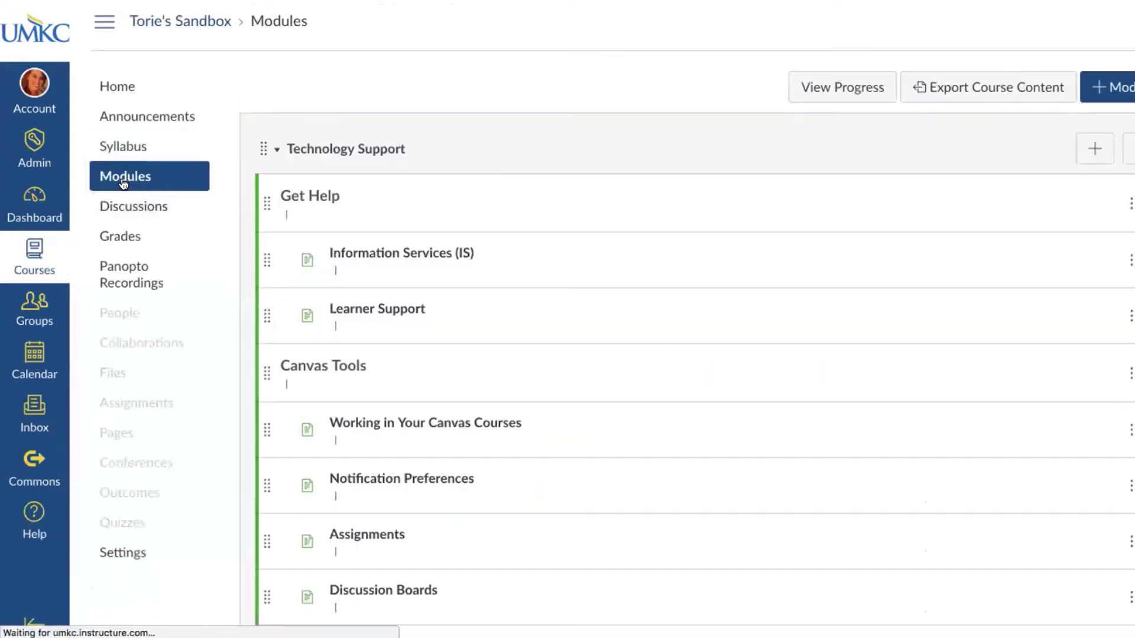
{"action": "scroll", "coordinate": [123, 184], "scroll_direction": "down", "scroll_amount": 5}
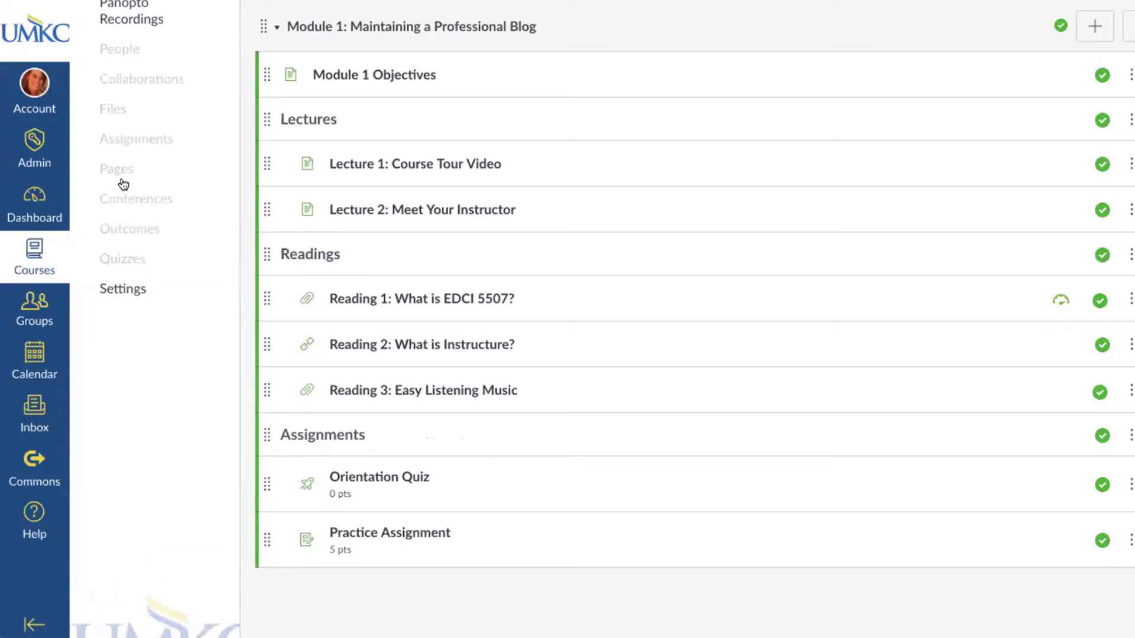
{"action": "scroll", "coordinate": [123, 184], "scroll_direction": "up", "scroll_amount": 4}
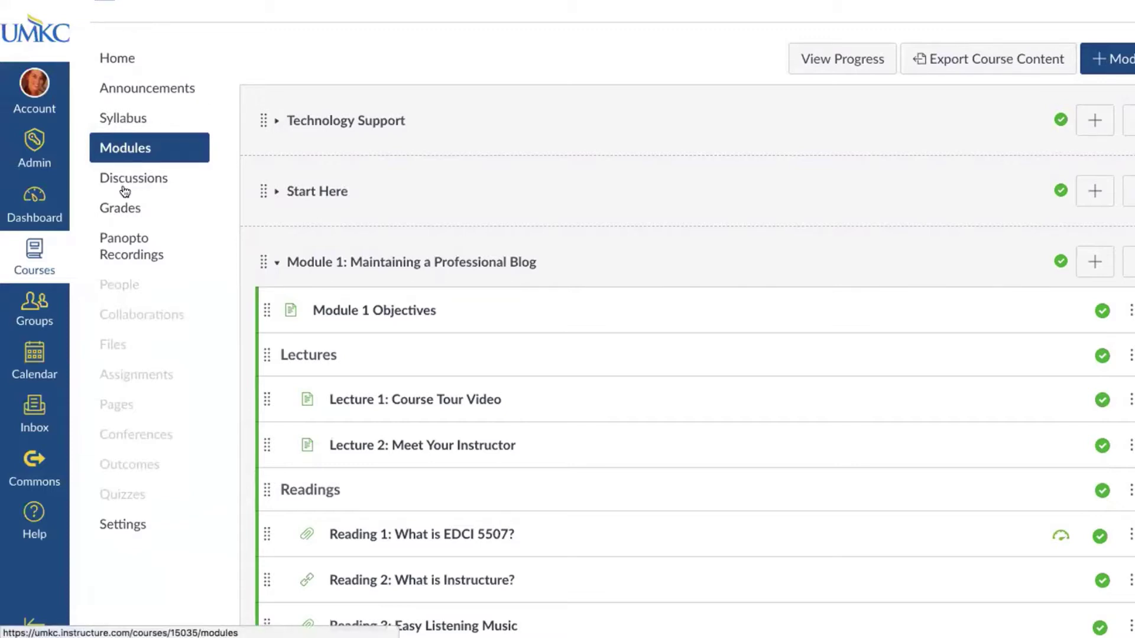
{"action": "left_click", "coordinate": [133, 146]}
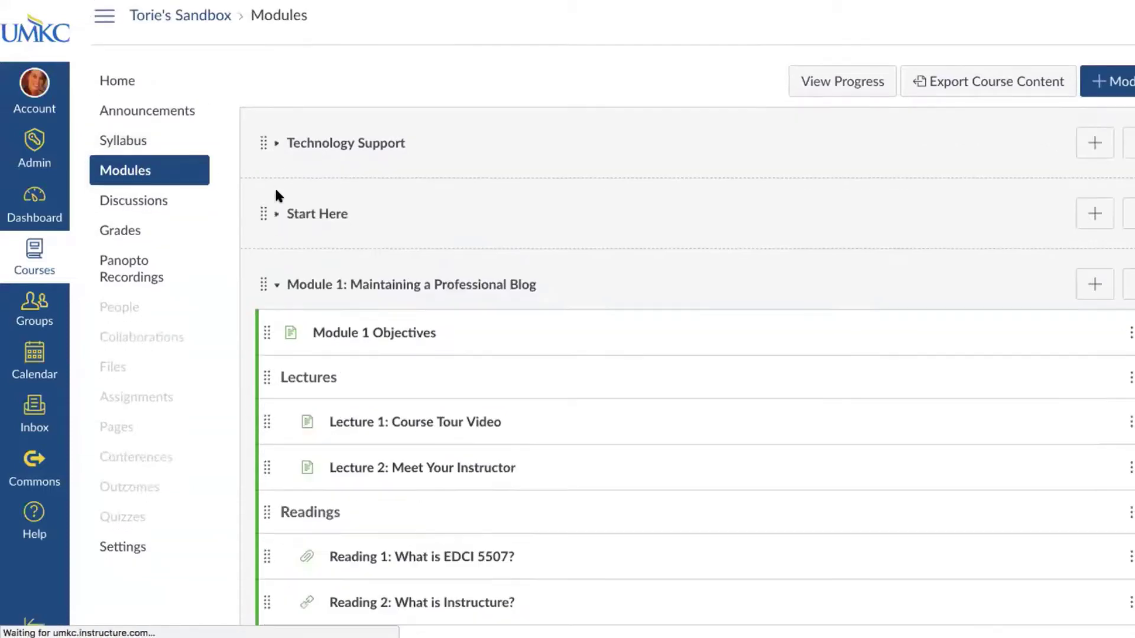
{"action": "scroll", "coordinate": [276, 195], "scroll_direction": "down", "scroll_amount": 5}
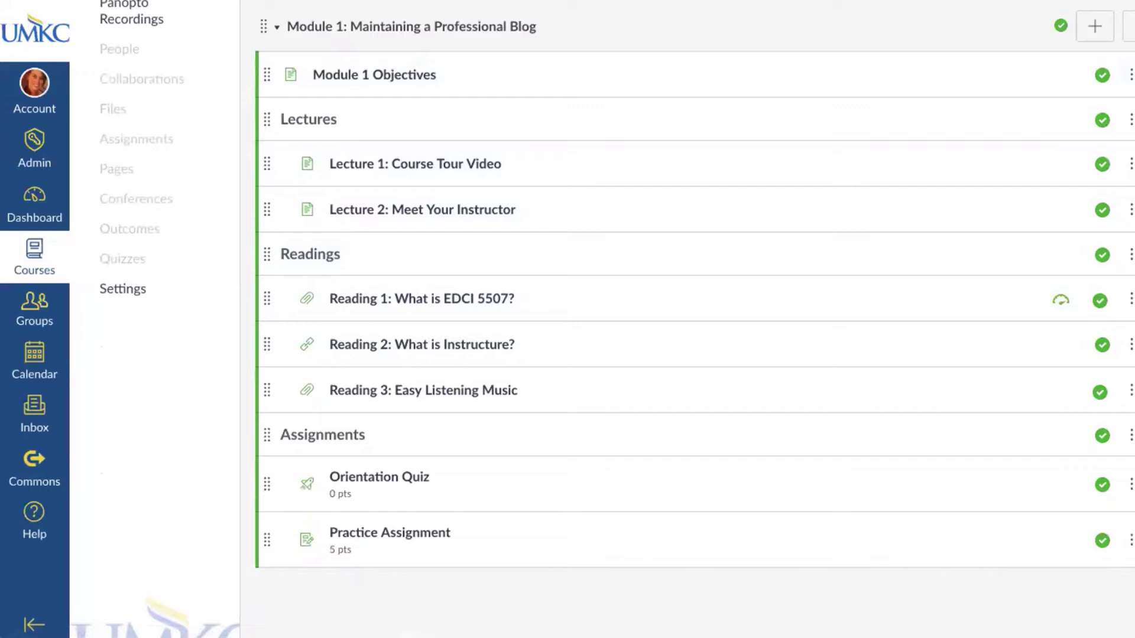
{"action": "scroll", "coordinate": [603, 319], "scroll_direction": "up", "scroll_amount": 4}
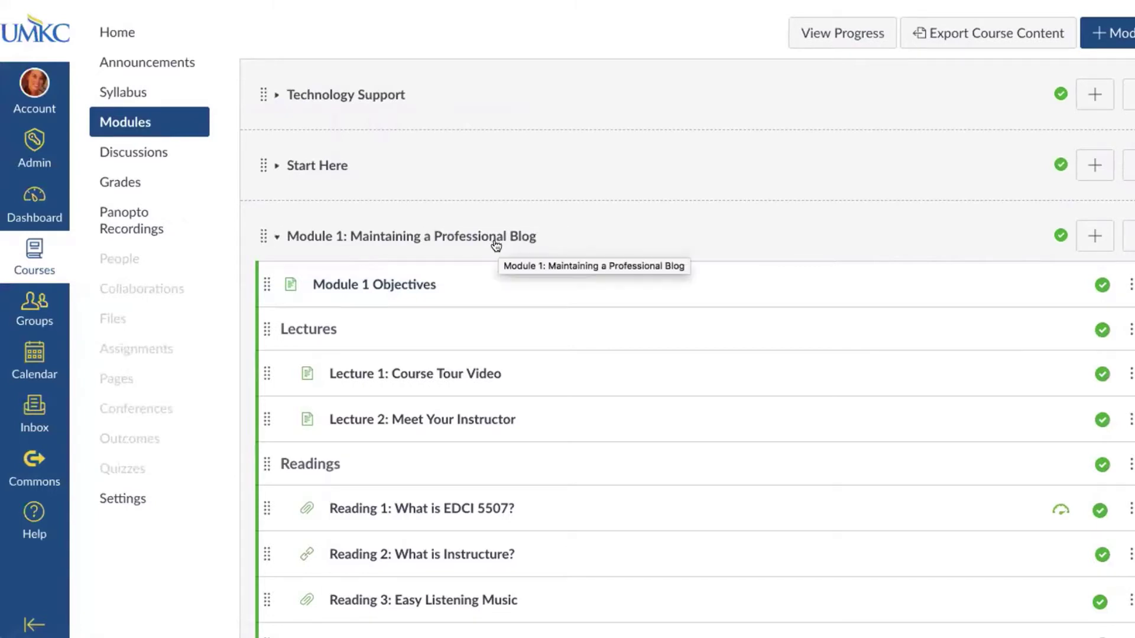
{"action": "left_click", "coordinate": [289, 234]}
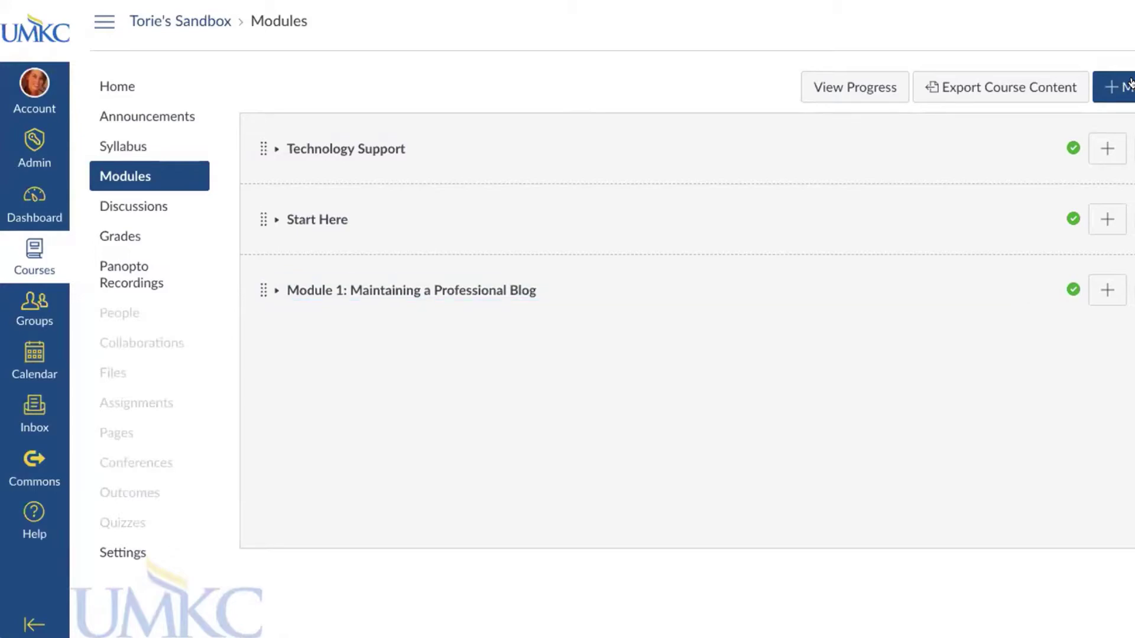
Start a new course module named "Week 1"
{"action": "left_click", "coordinate": [1129, 87]}
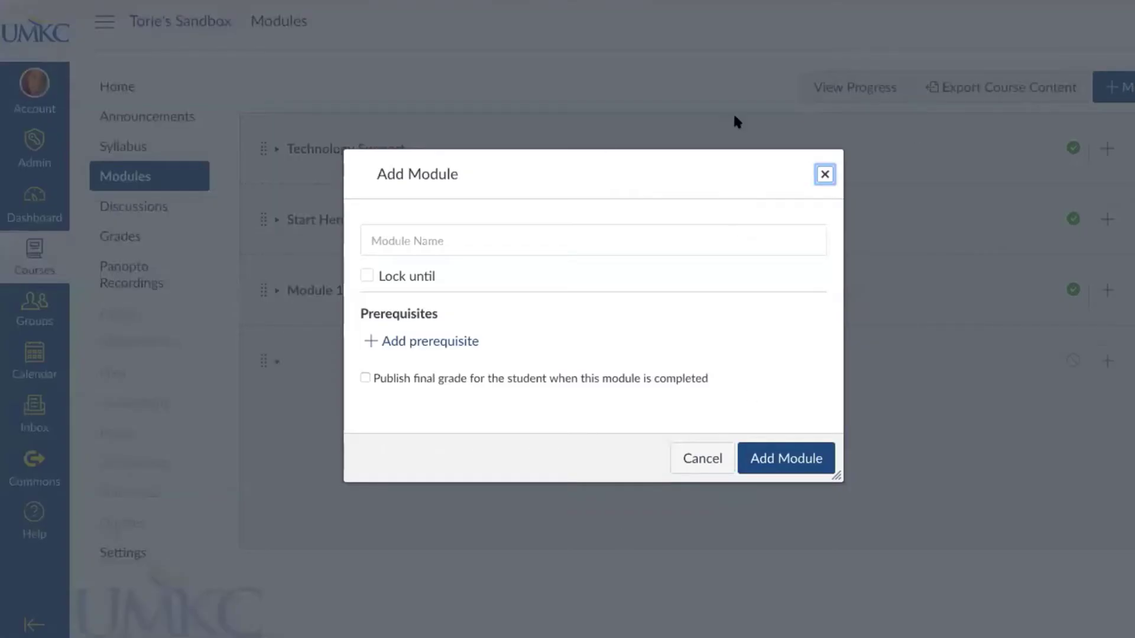
{"action": "left_click", "coordinate": [524, 236]}
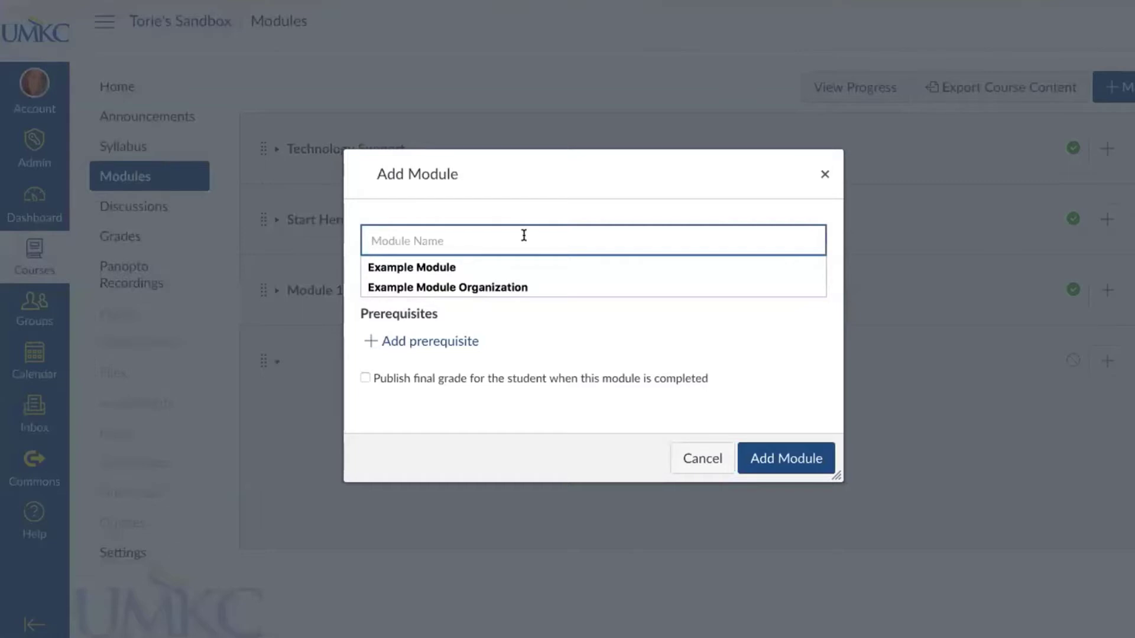
{"action": "type", "text": "Week 1"}
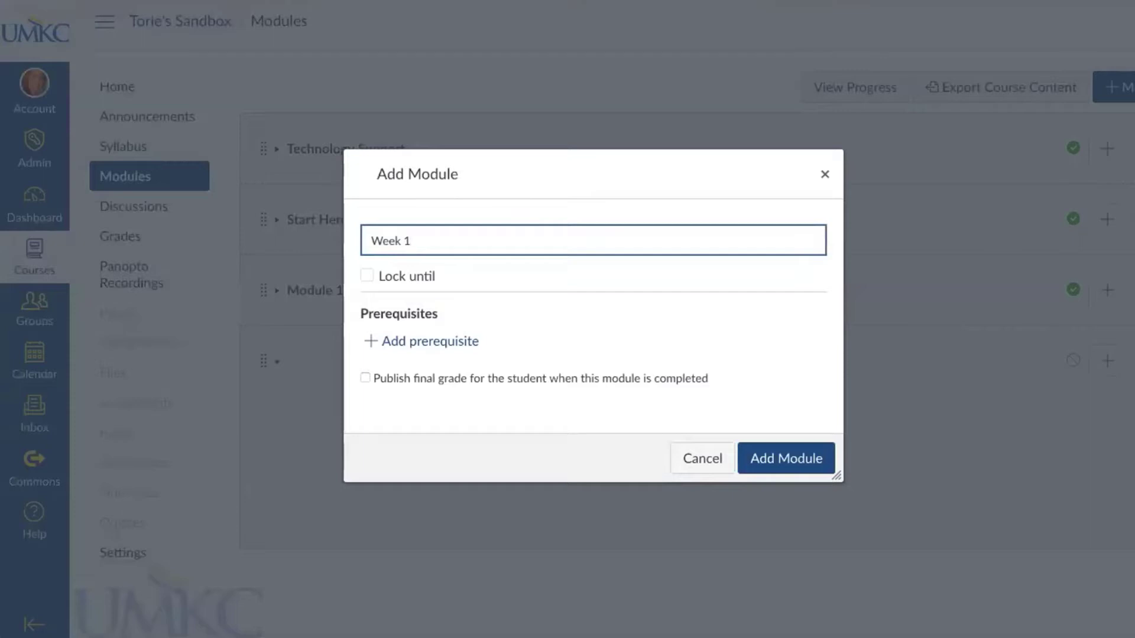
Try the lock-until option and a "Start Here" prerequisite for the new module, clearing each one again
{"action": "left_click", "coordinate": [389, 278]}
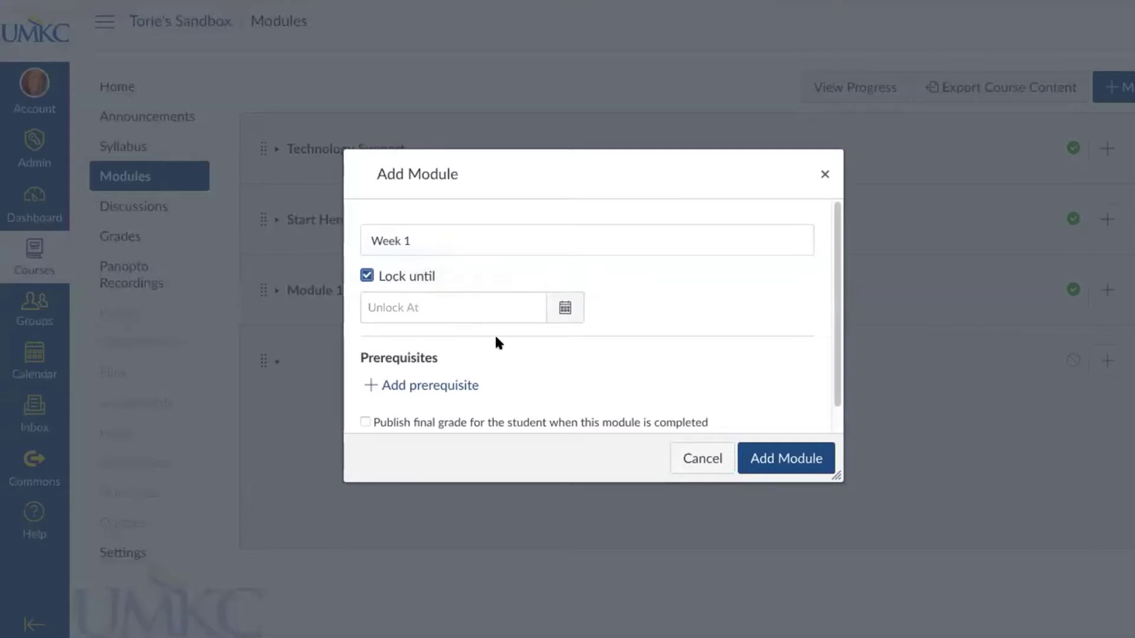
{"action": "left_click", "coordinate": [397, 276]}
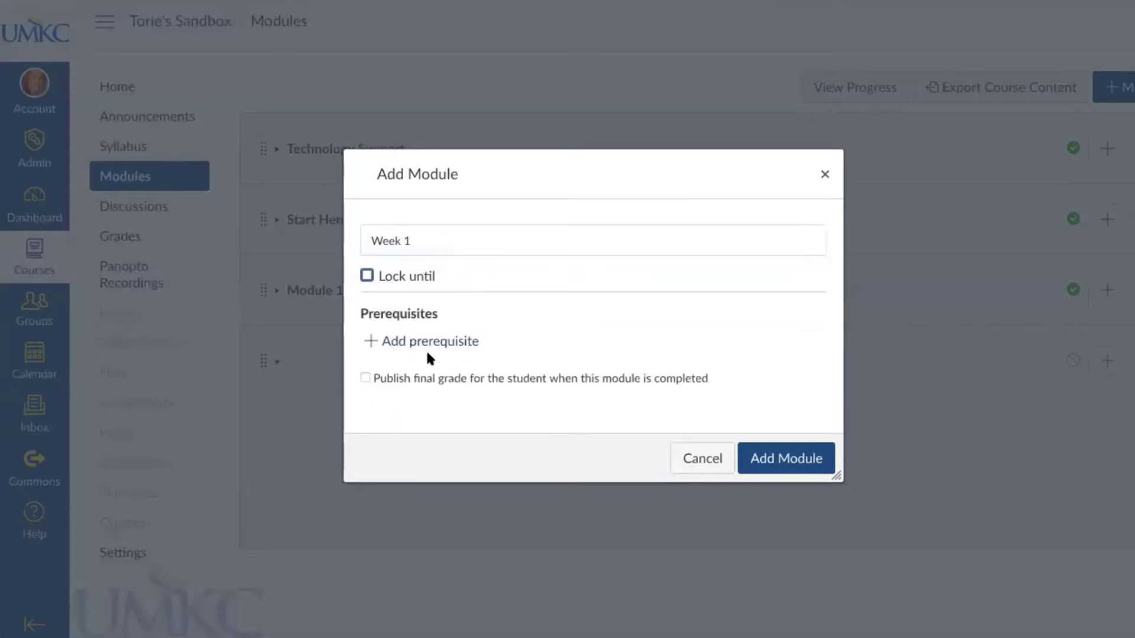
{"action": "left_click", "coordinate": [371, 343]}
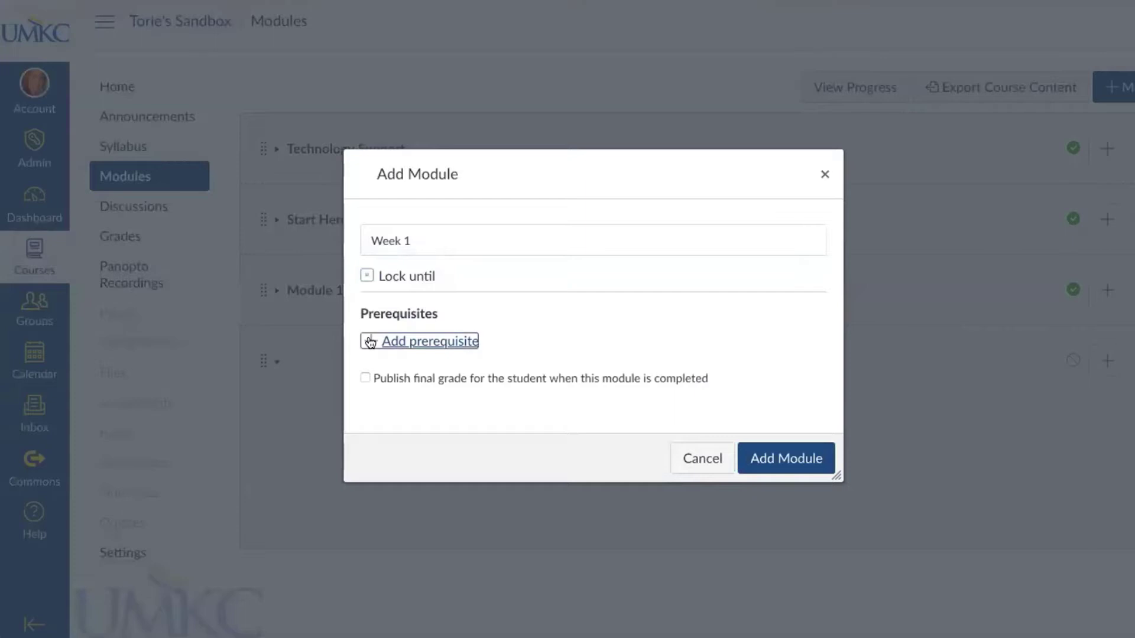
{"action": "scroll", "coordinate": [532, 385], "scroll_direction": "down", "scroll_amount": 1}
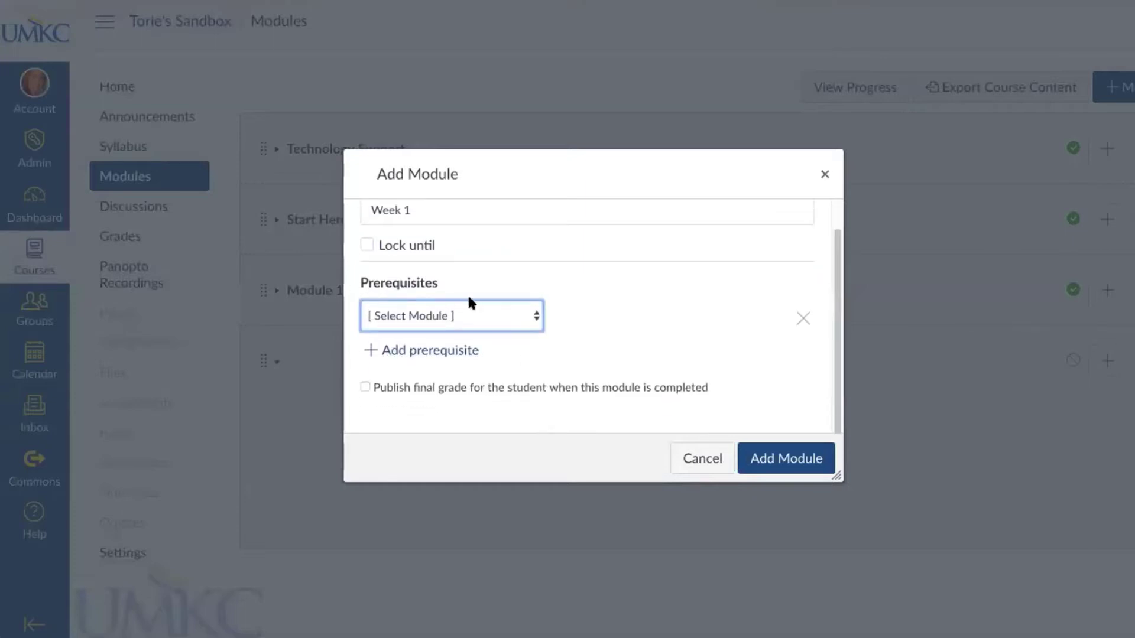
{"action": "left_click", "coordinate": [490, 311]}
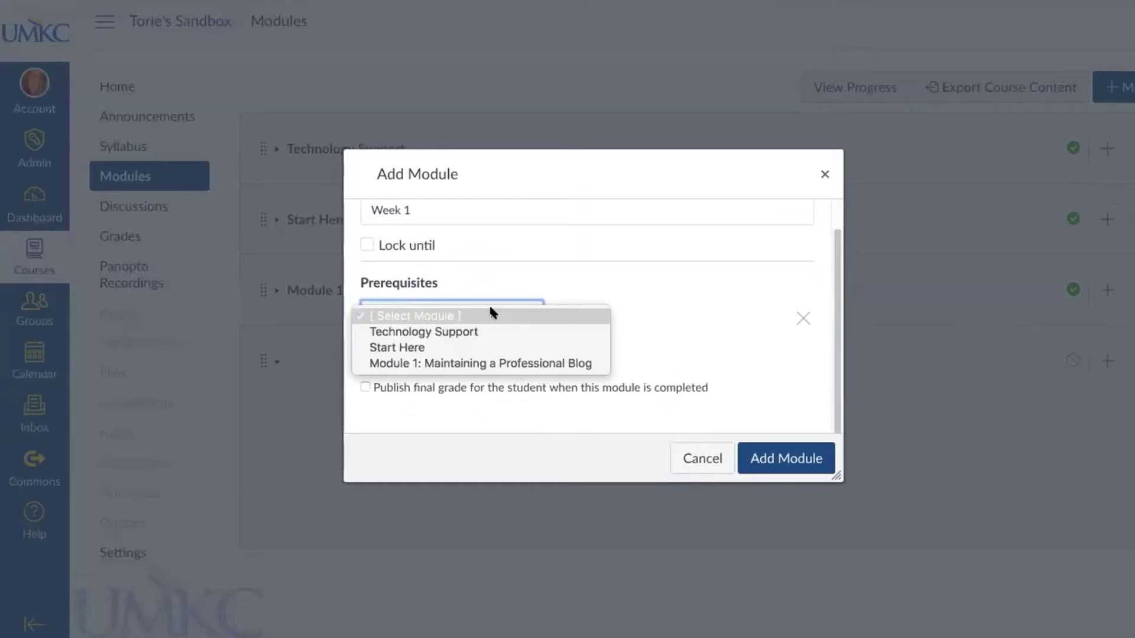
{"action": "left_click", "coordinate": [481, 348]}
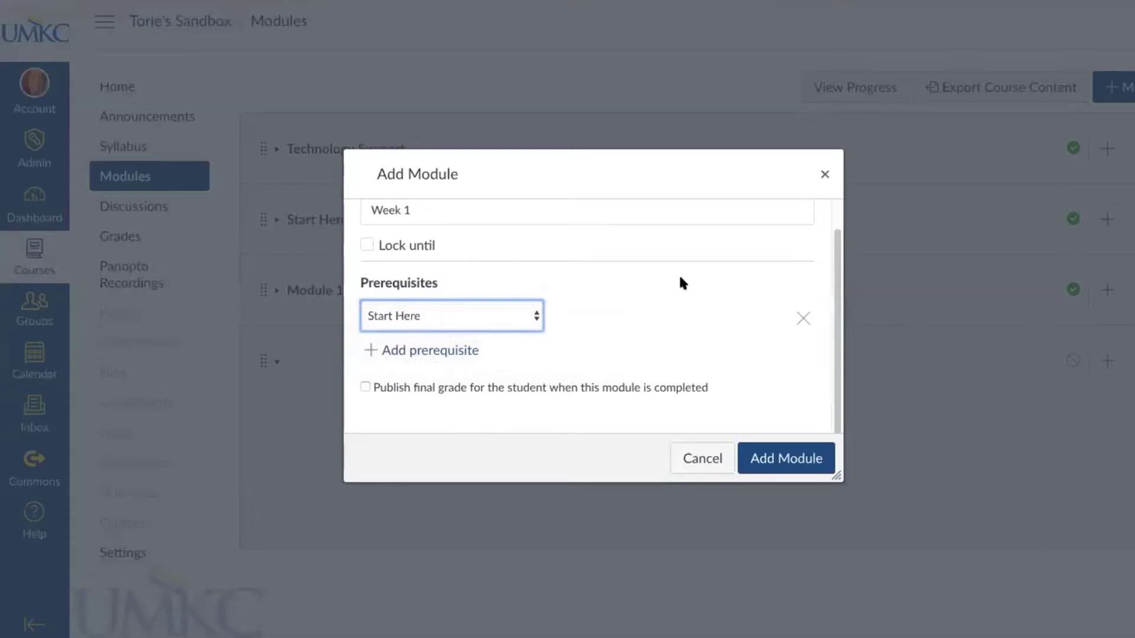
{"action": "left_click", "coordinate": [524, 318]}
{"action": "left_click", "coordinate": [498, 284]}
{"action": "left_click", "coordinate": [803, 319]}
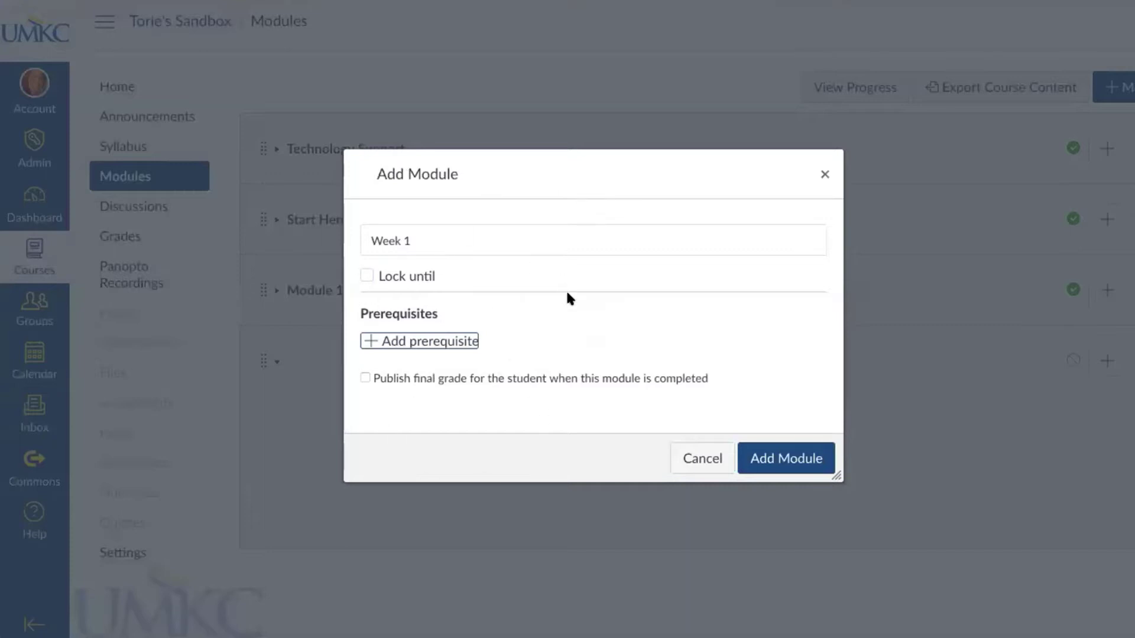
Add the Week 1 module to the course and publish it
{"action": "left_click", "coordinate": [760, 458]}
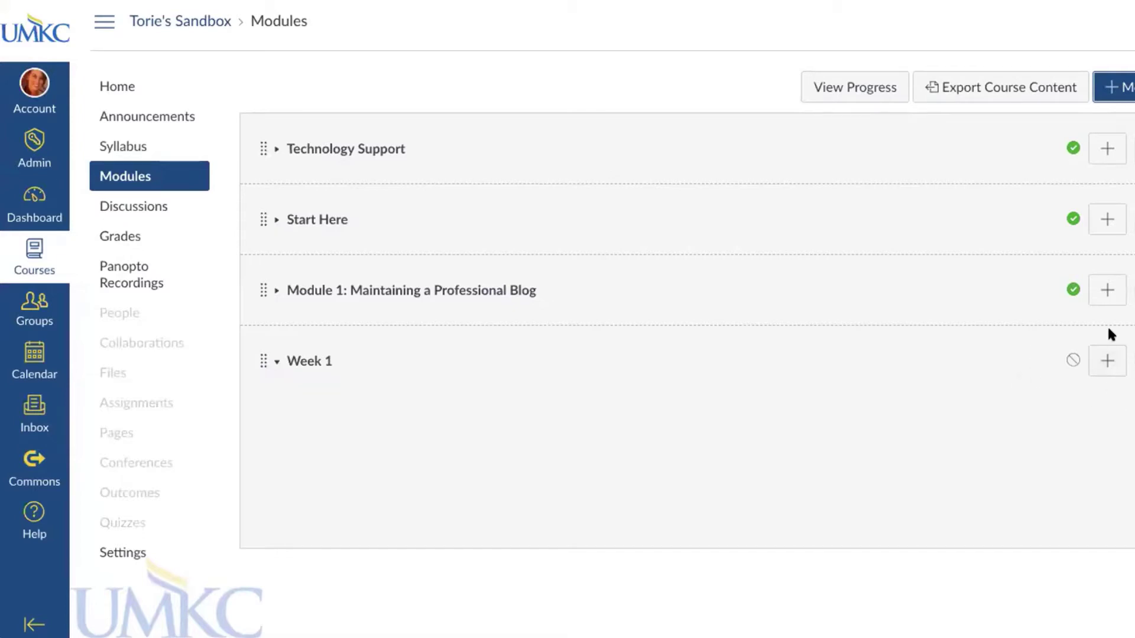
{"action": "left_click", "coordinate": [1074, 362]}
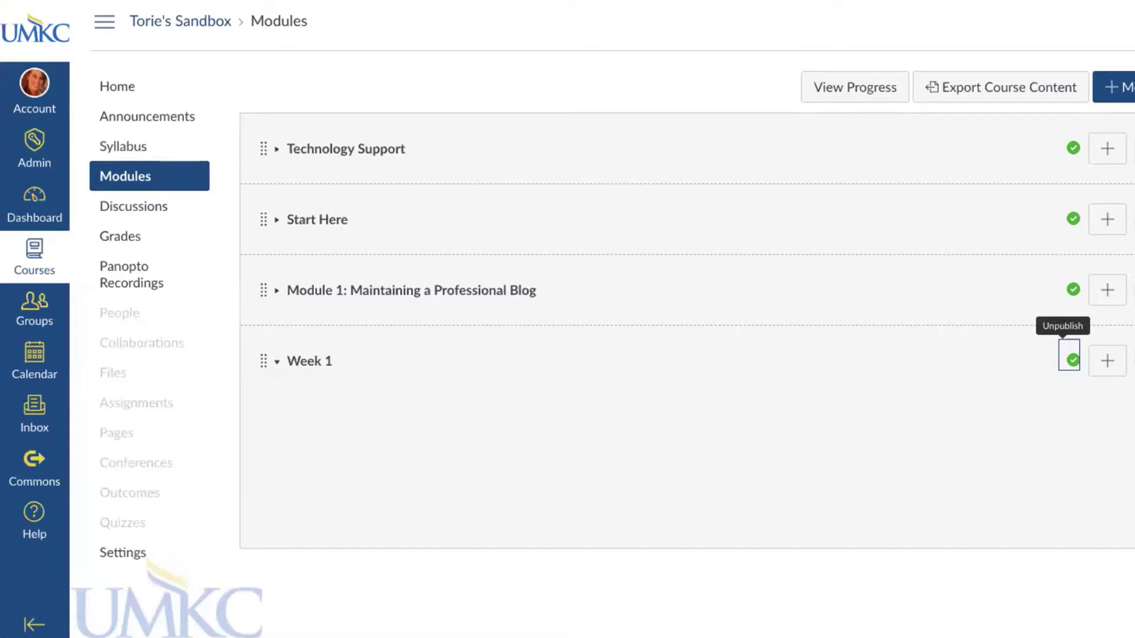
Show the management options available for the Week 1 module, leaving the module as it is
{"action": "key", "text": "Tab"}
{"action": "key", "text": "Tab"}
{"action": "key", "text": "Return"}
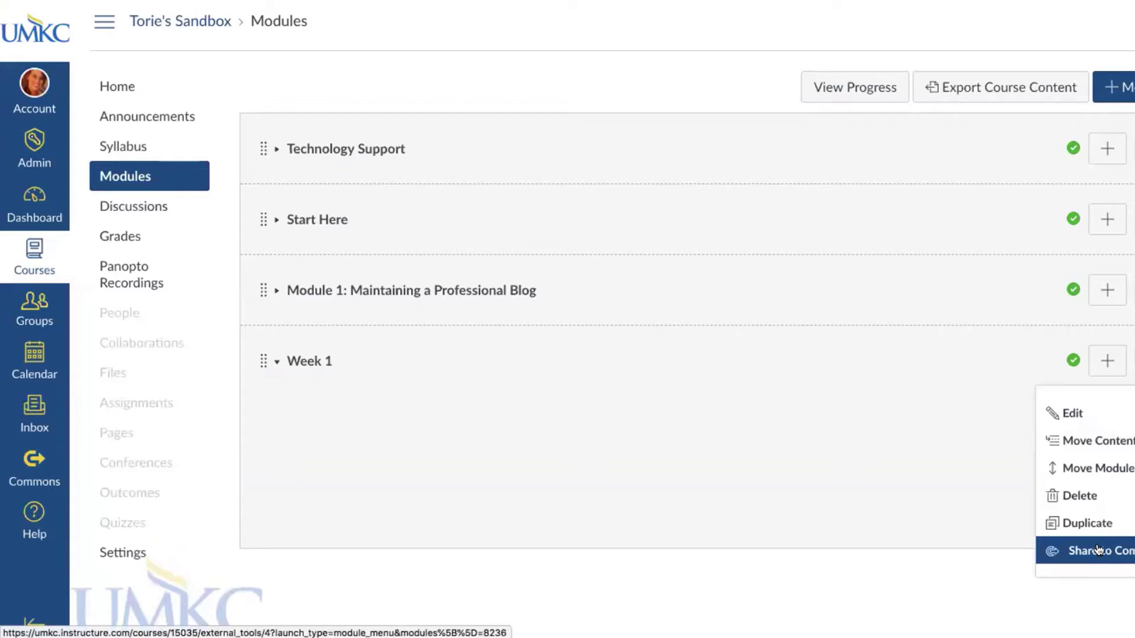
{"action": "left_click", "coordinate": [845, 382]}
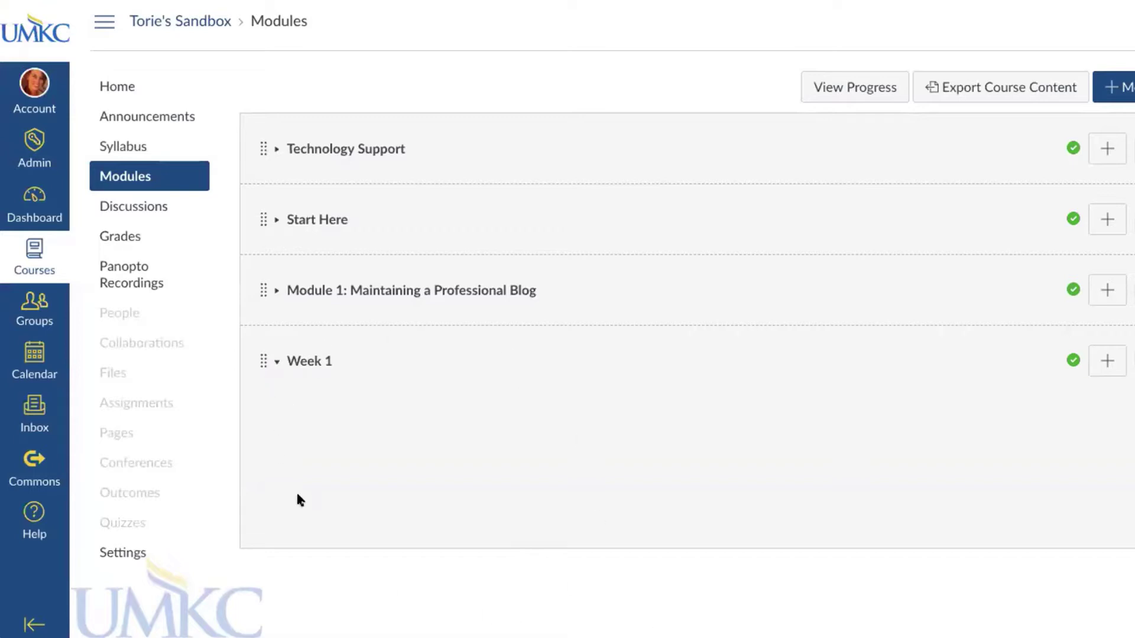
Add a new content page named "Week 1 Objectives" to the Week 1 module without indentation
{"action": "left_click", "coordinate": [1105, 363]}
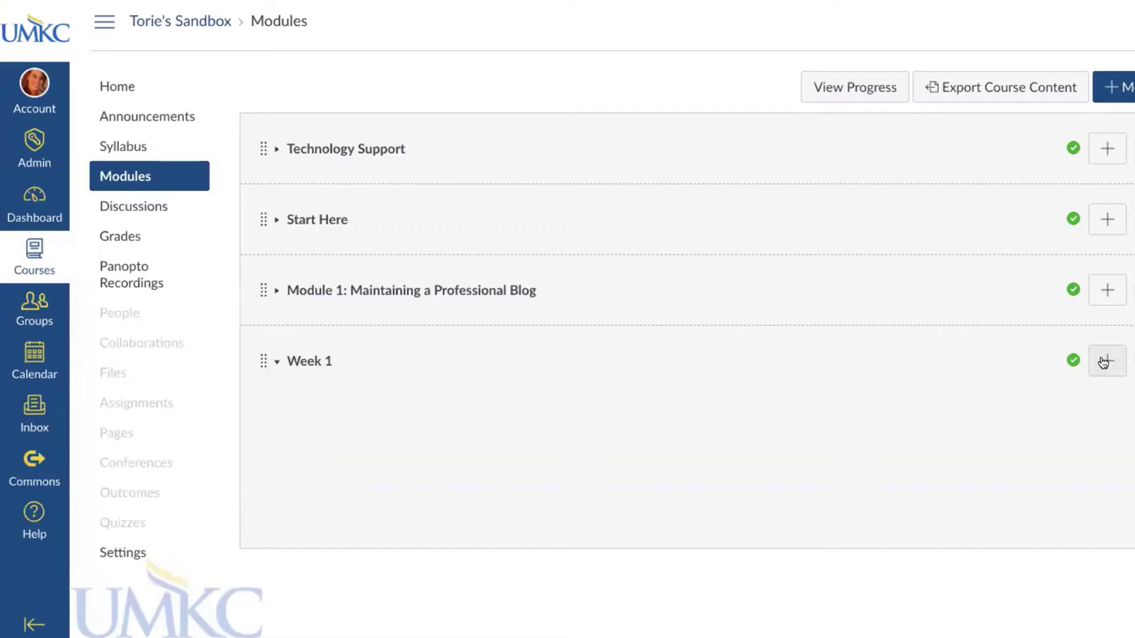
{"action": "left_click", "coordinate": [1104, 363]}
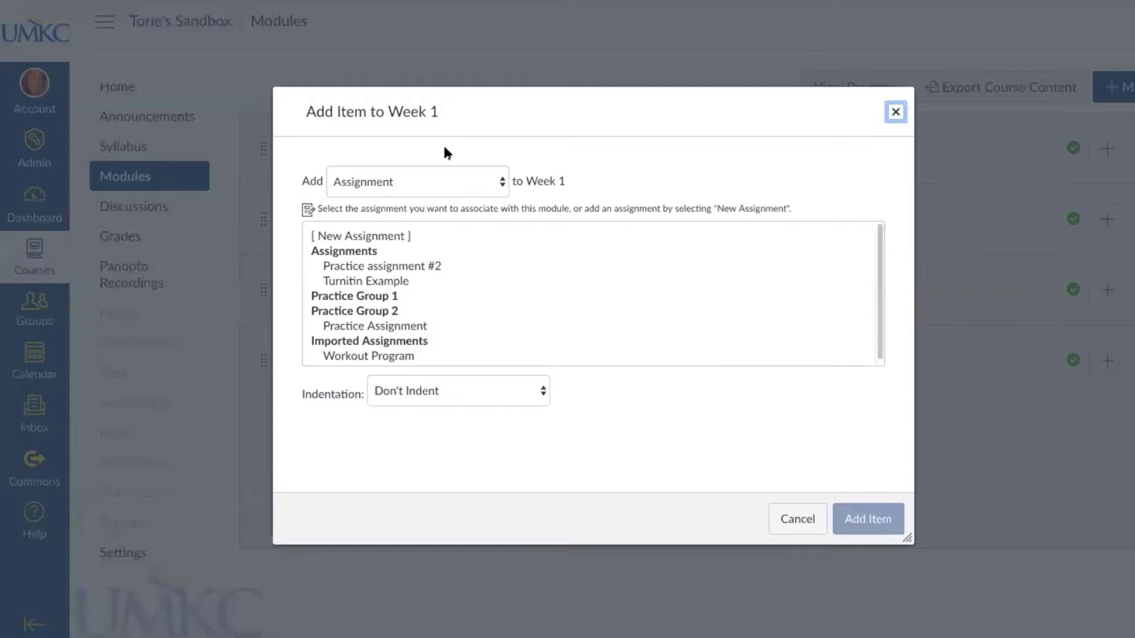
{"action": "left_click", "coordinate": [422, 186]}
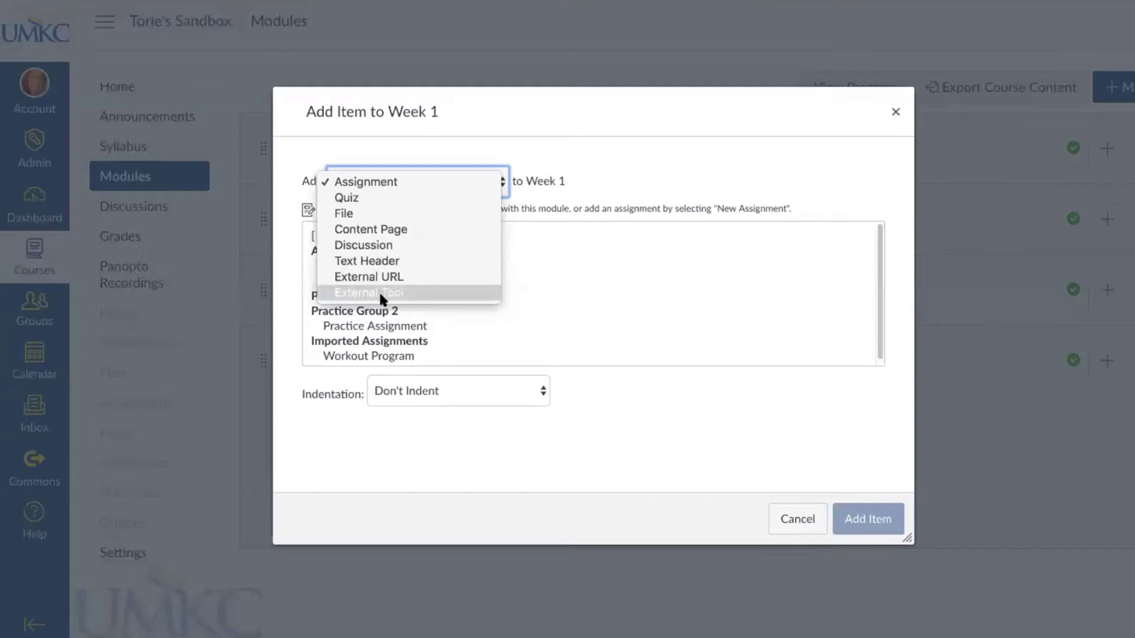
{"action": "left_click", "coordinate": [460, 227]}
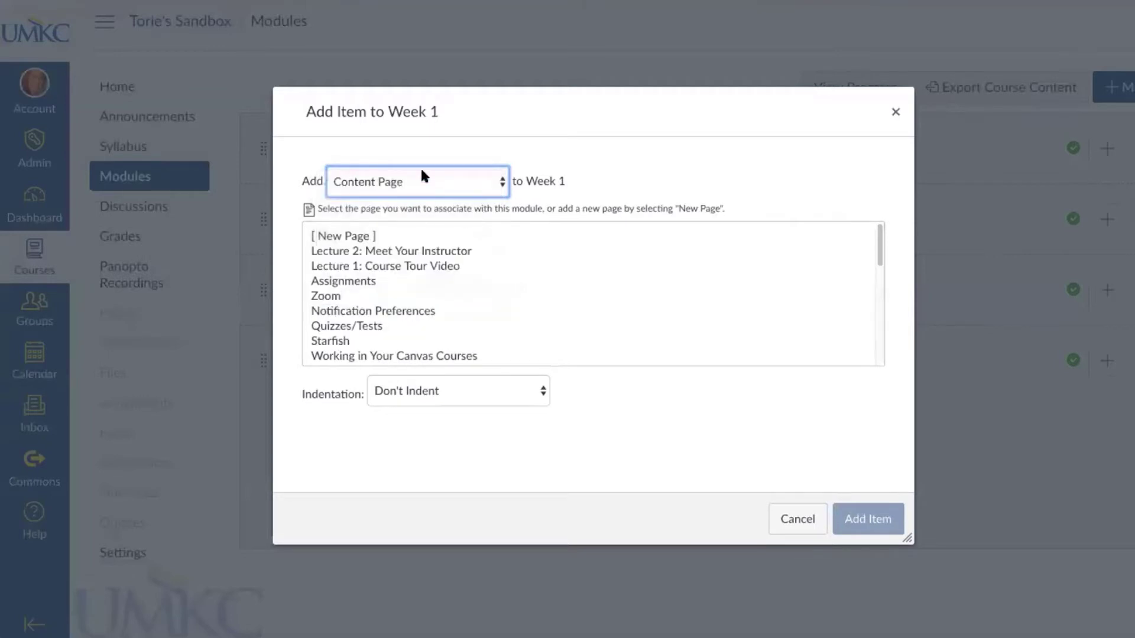
{"action": "mouse_move", "coordinate": [876, 235]}
{"action": "left_mouse_down"}
{"action": "mouse_move", "coordinate": [874, 337]}
{"action": "mouse_move", "coordinate": [875, 255]}
{"action": "left_mouse_up"}
{"action": "left_click", "coordinate": [880, 232]}
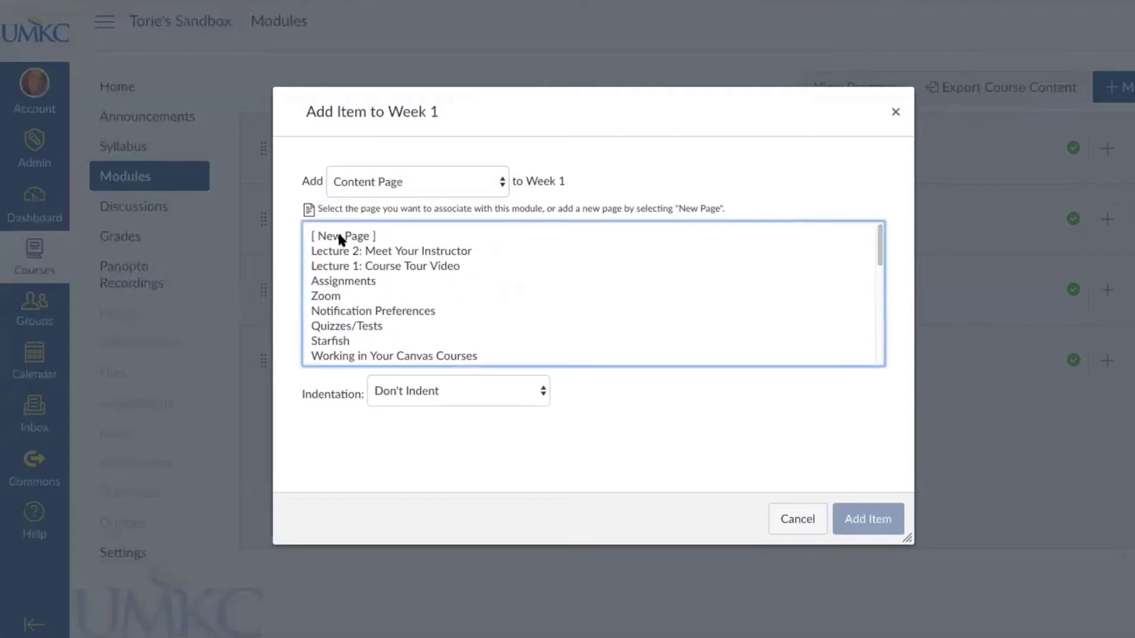
{"action": "left_click", "coordinate": [340, 237]}
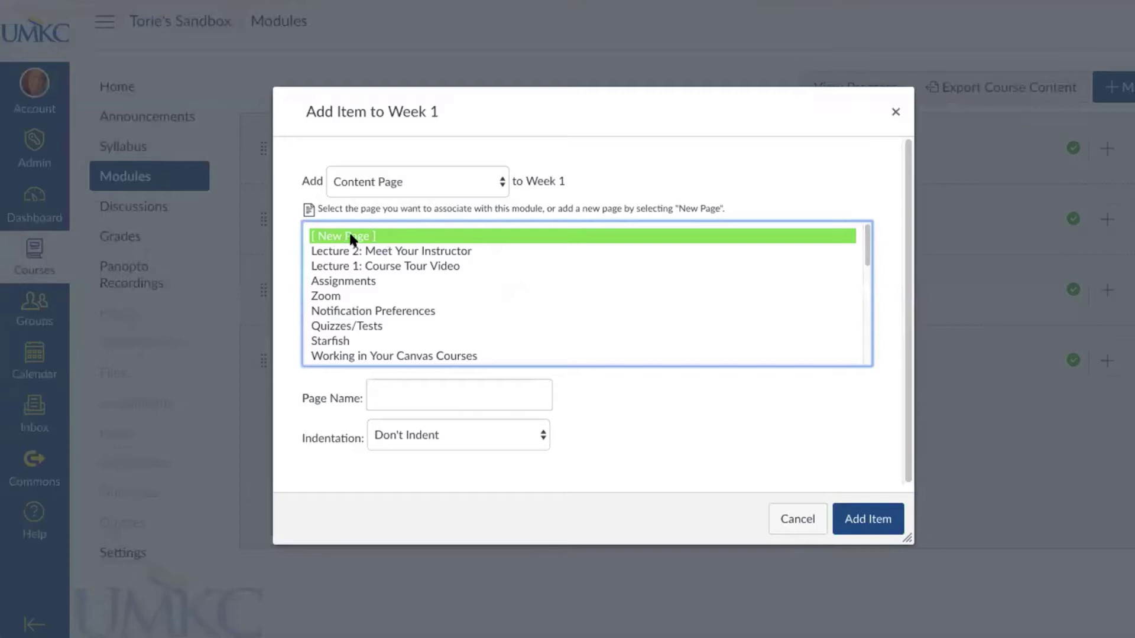
{"action": "left_click", "coordinate": [437, 387]}
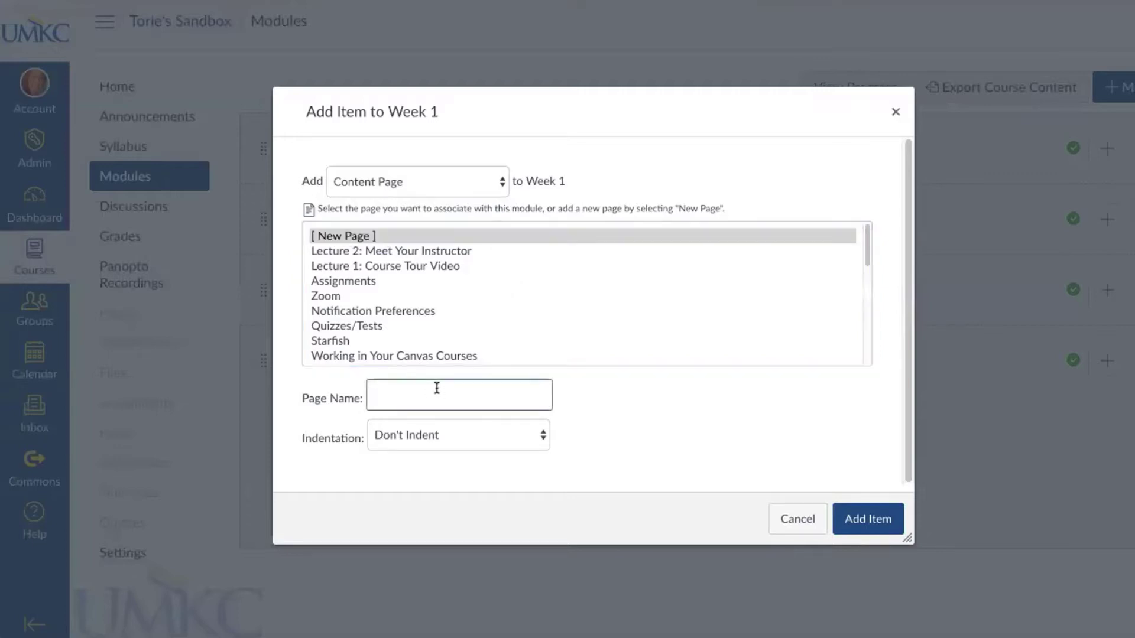
{"action": "type", "text": "Week 1 Objective"}
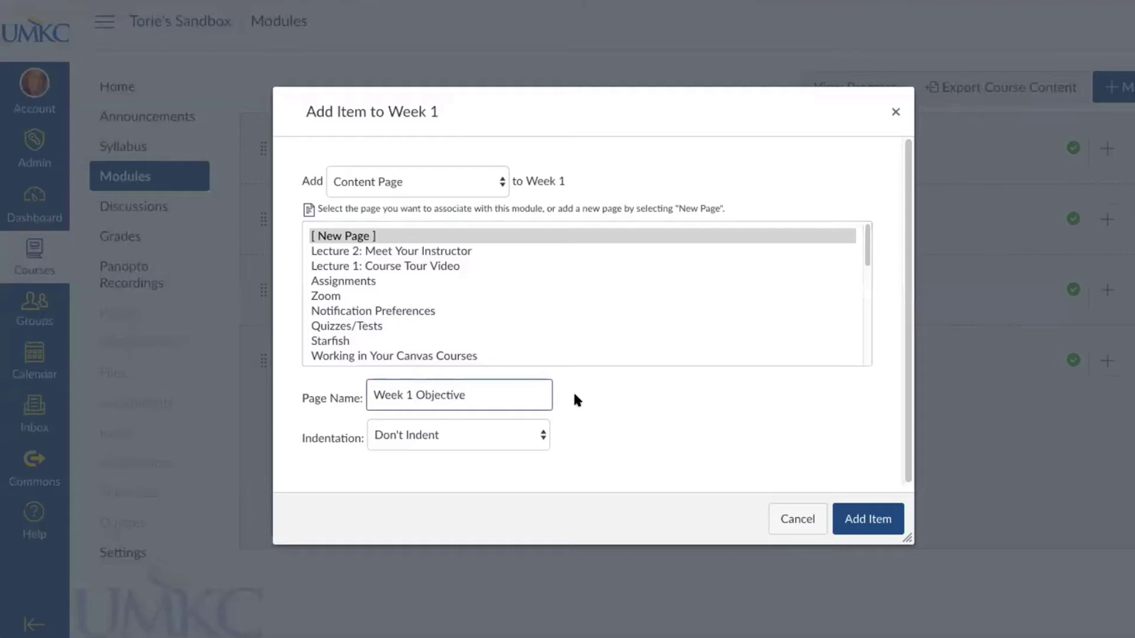
{"action": "type", "text": "s"}
{"action": "left_click", "coordinate": [854, 522]}
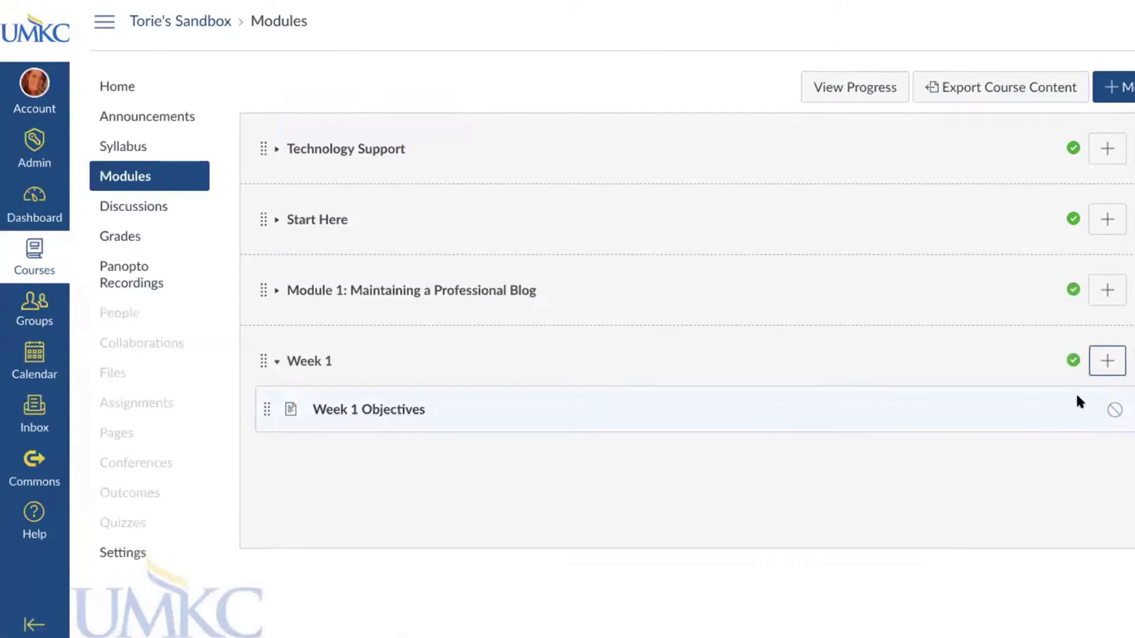
Publish the Week 1 Objectives page and open it for a check, returning to the course modules
{"action": "left_click", "coordinate": [1114, 411]}
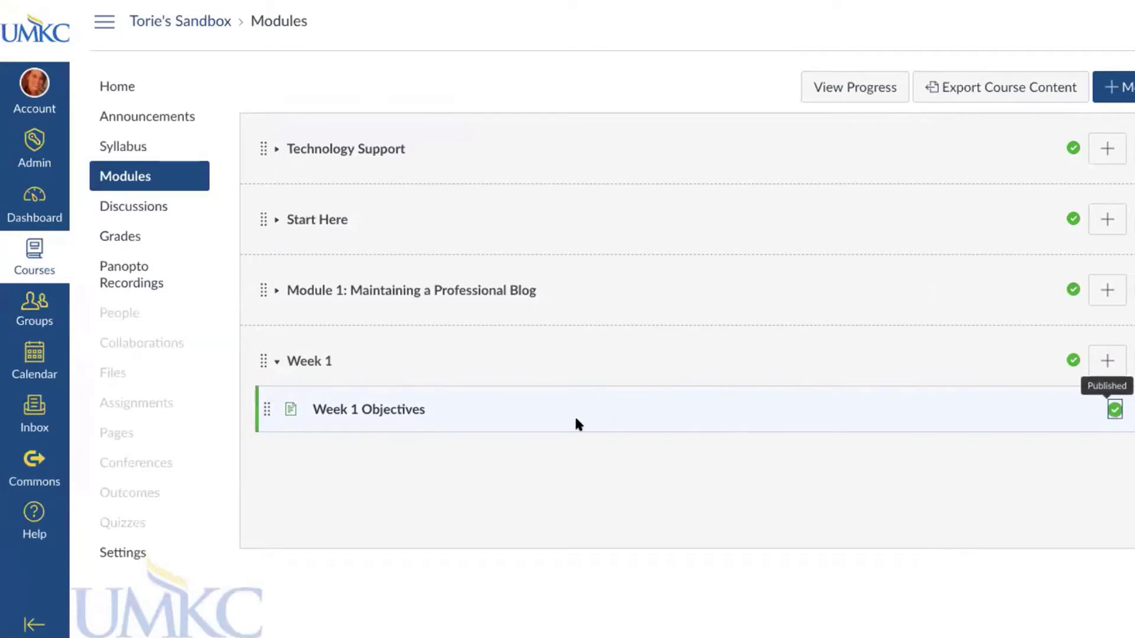
{"action": "left_click", "coordinate": [362, 409]}
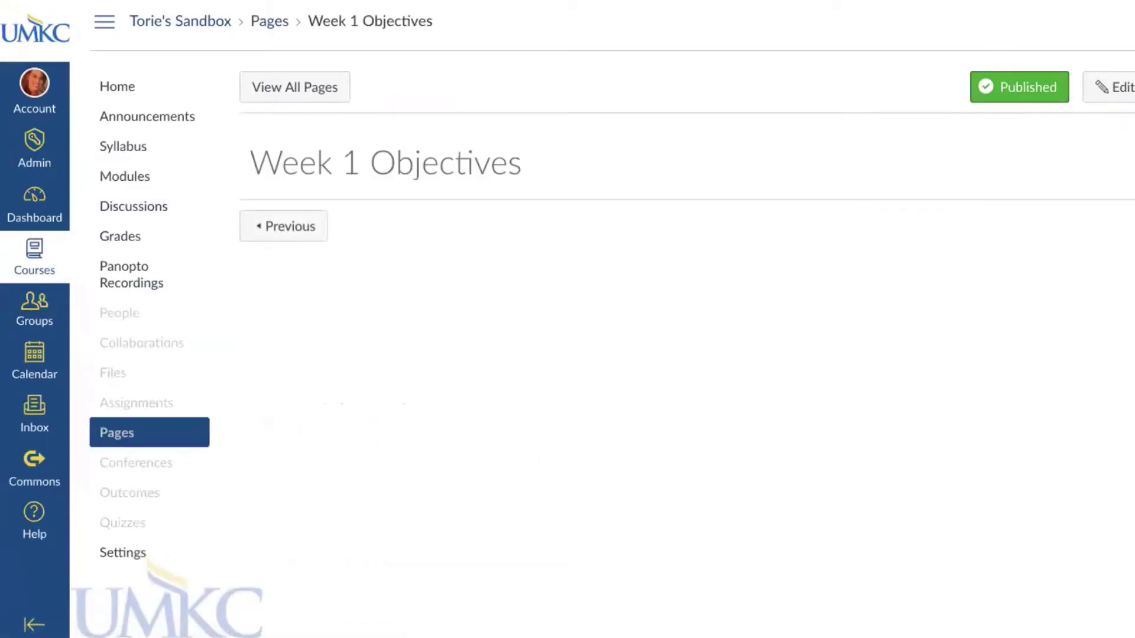
{"action": "left_click", "coordinate": [135, 179]}
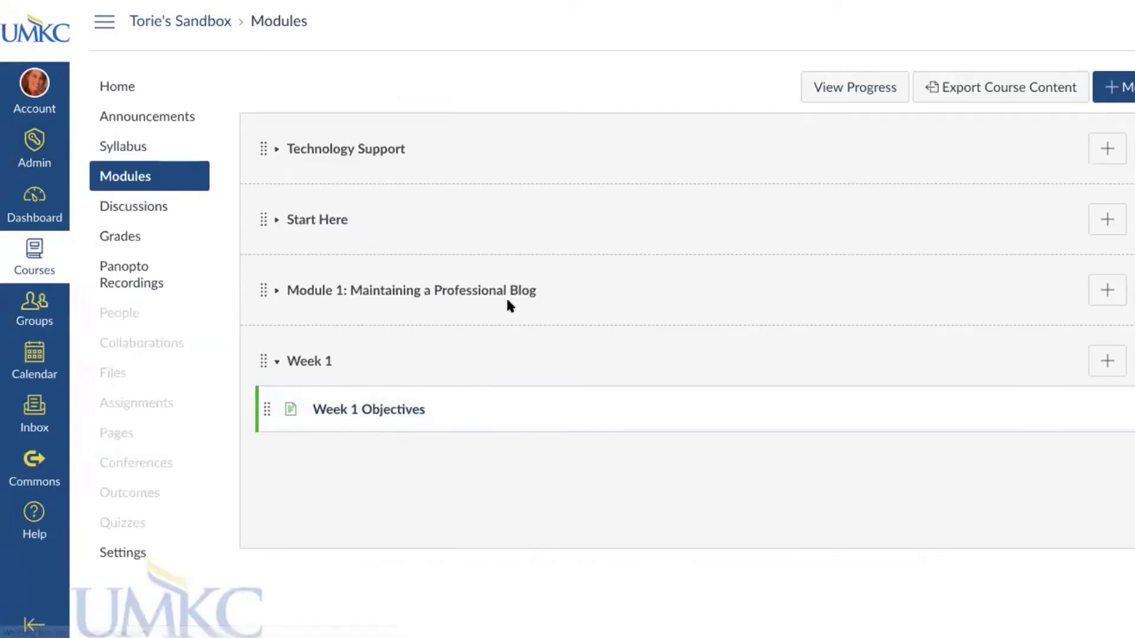
Collapse Week 1 and expand "Module 1: Maintaining a Professional Blog" to examine how its content is organized
{"action": "left_click", "coordinate": [277, 362]}
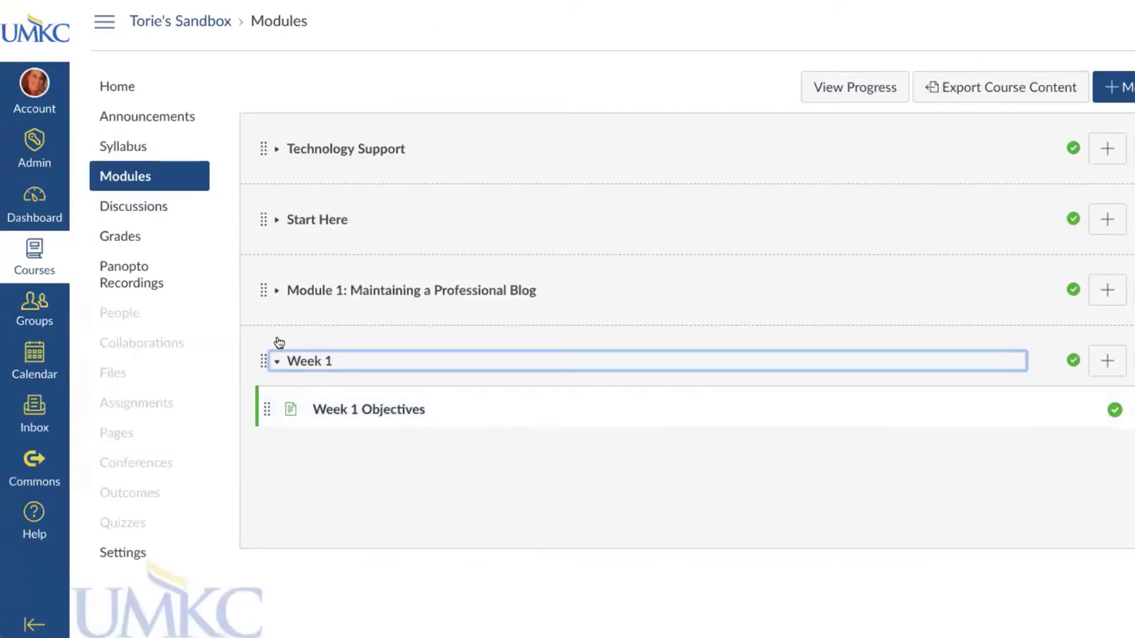
{"action": "left_click", "coordinate": [276, 290]}
{"action": "scroll", "coordinate": [399, 294], "scroll_direction": "down", "scroll_amount": 3}
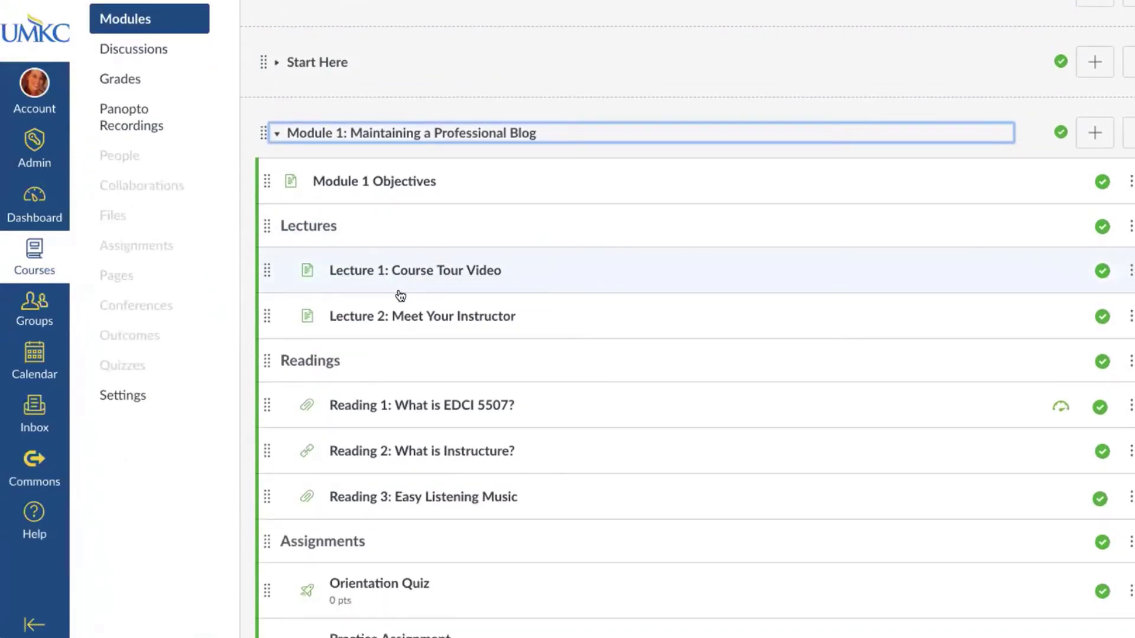
{"action": "scroll", "coordinate": [399, 294], "scroll_direction": "down", "scroll_amount": 2}
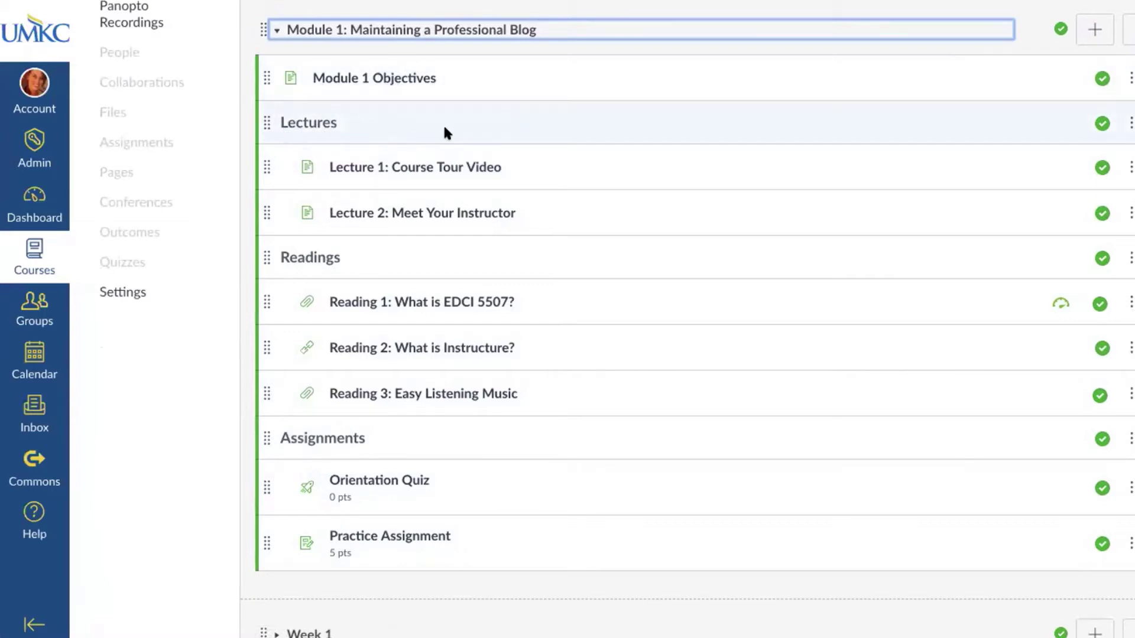
{"action": "left_click", "coordinate": [303, 136]}
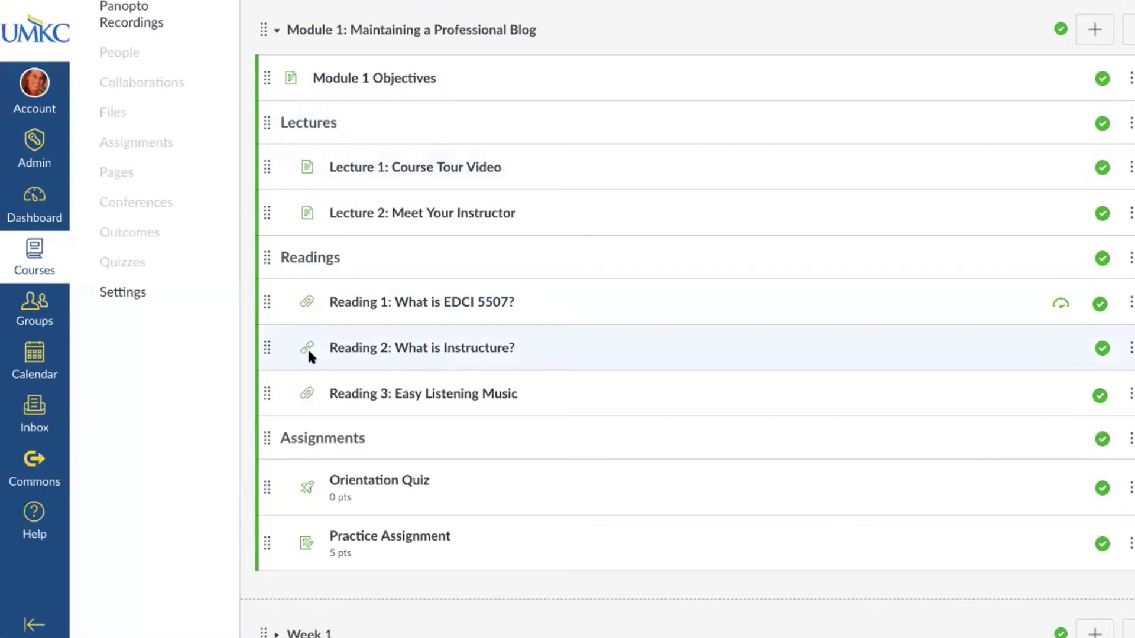
Review Module 1's text headers and indented items, and show the item options for "Lecture 1: Course Tour Video"
{"action": "scroll", "coordinate": [307, 347], "scroll_direction": "down", "scroll_amount": 1}
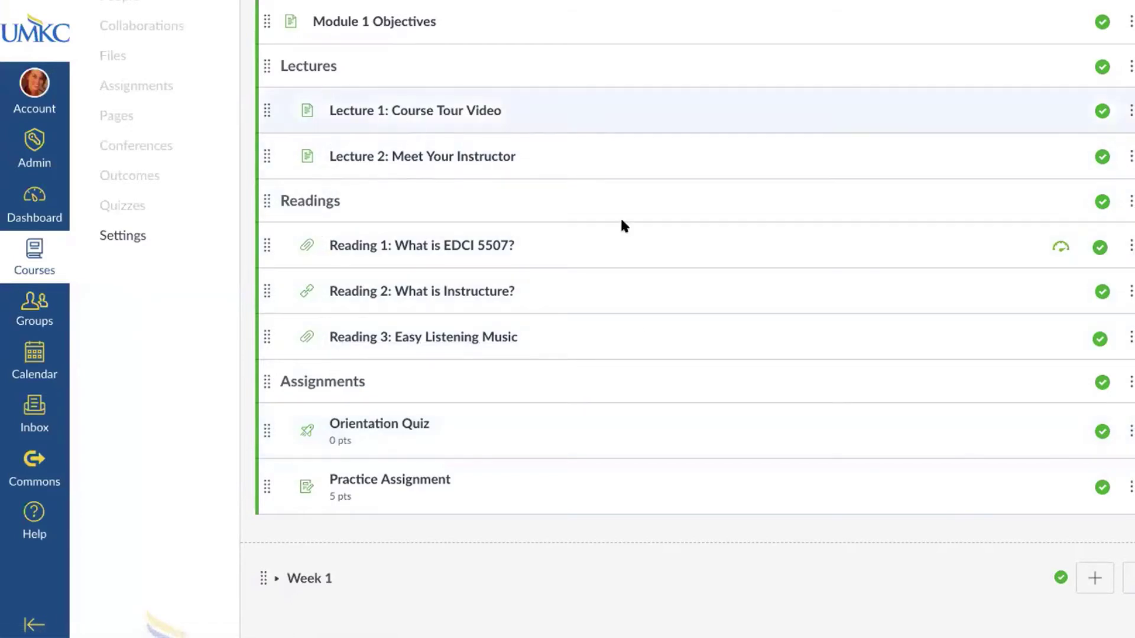
{"action": "scroll", "coordinate": [709, 408], "scroll_direction": "up", "scroll_amount": 2}
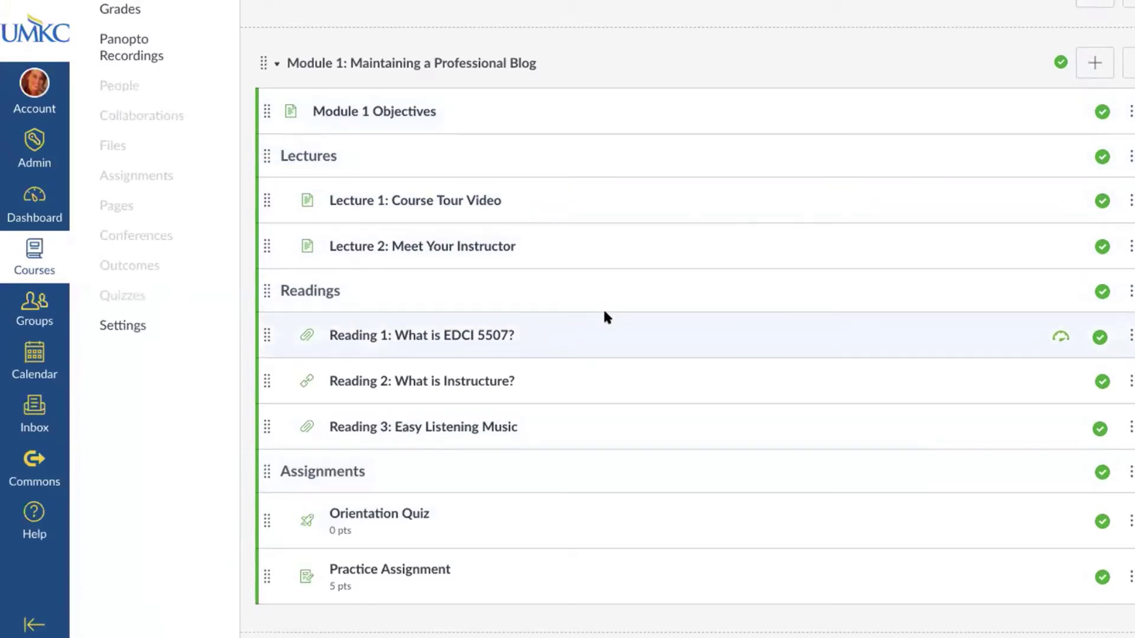
{"action": "scroll", "coordinate": [605, 313], "scroll_direction": "up", "scroll_amount": 1}
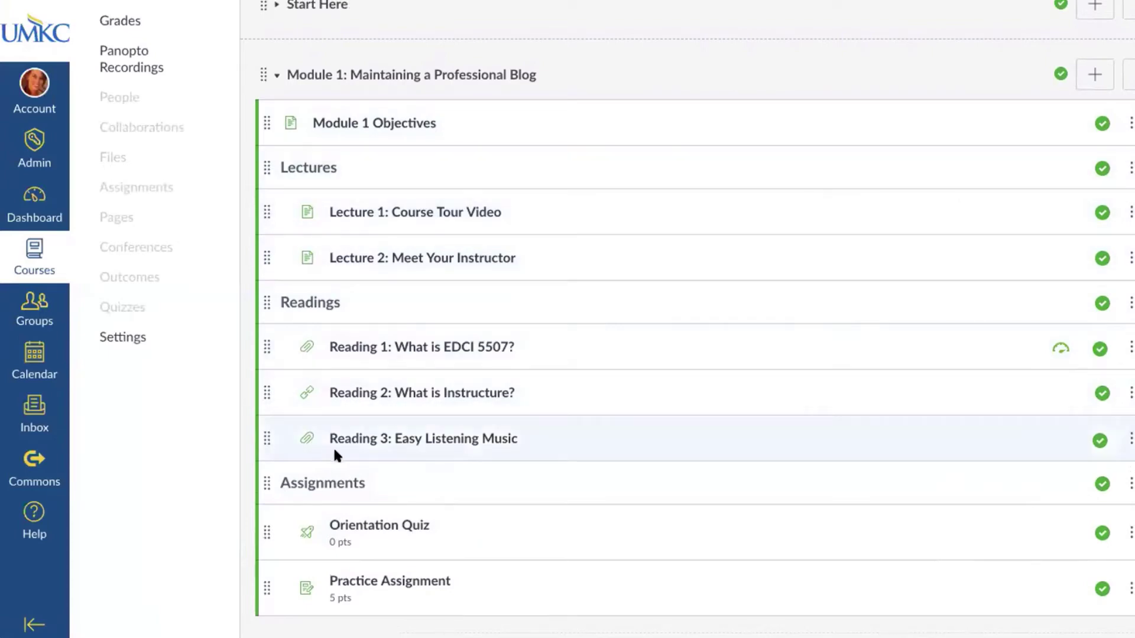
{"action": "left_click", "coordinate": [1130, 215]}
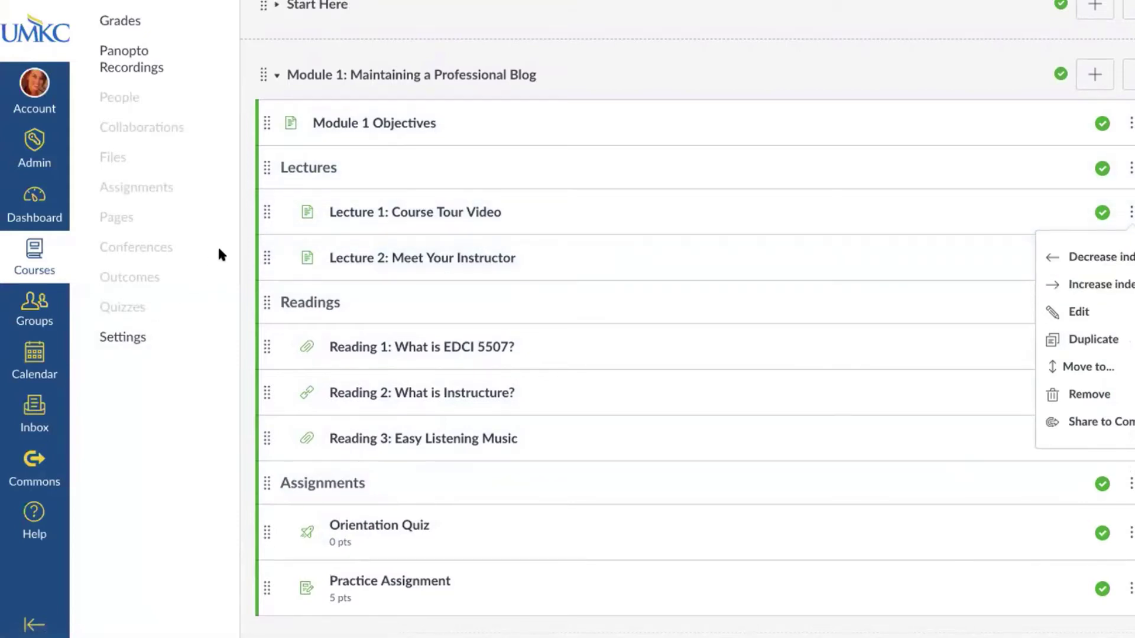
{"action": "left_click", "coordinate": [246, 211]}
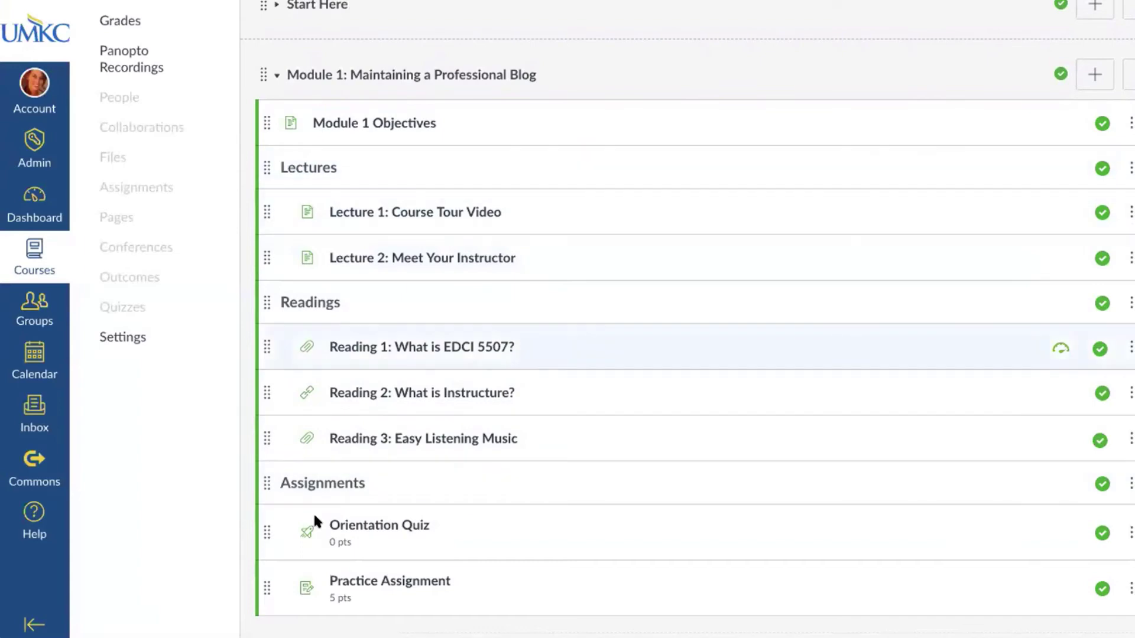
Within Module 1, move Reading 2 below Lecture 1, Lecture 1 to the end of Readings, and Orientation Quiz to the start of Readings
{"action": "left_click_drag", "start_coordinate": [268, 392], "coordinate": [268, 266]}
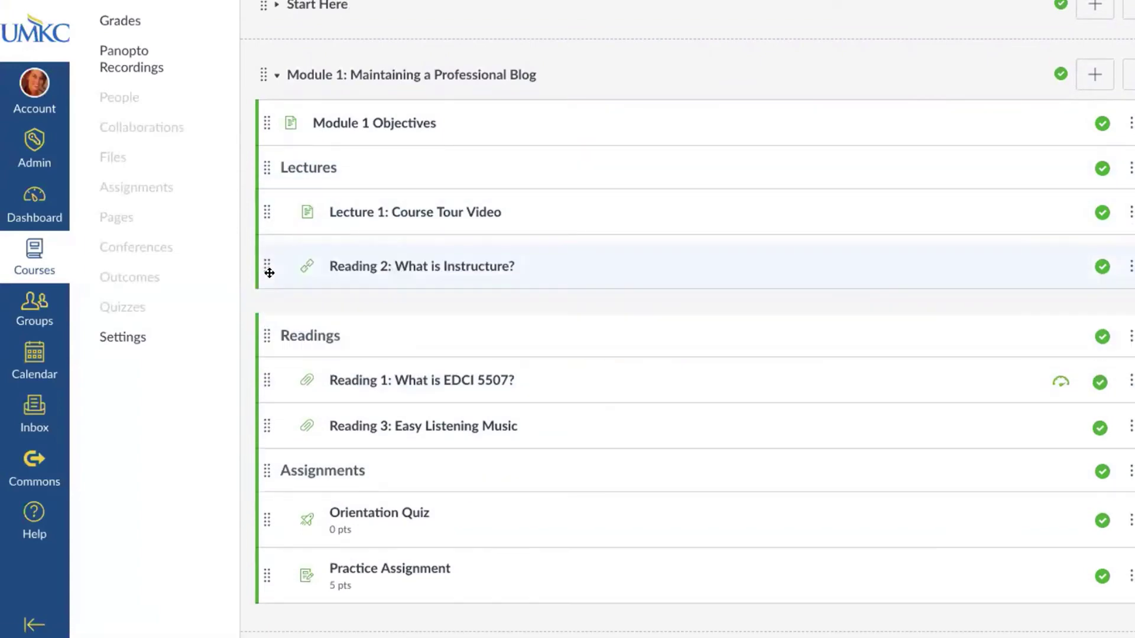
{"action": "left_click_drag", "start_coordinate": [265, 214], "coordinate": [267, 467]}
{"action": "left_click_drag", "start_coordinate": [265, 523], "coordinate": [236, 278]}
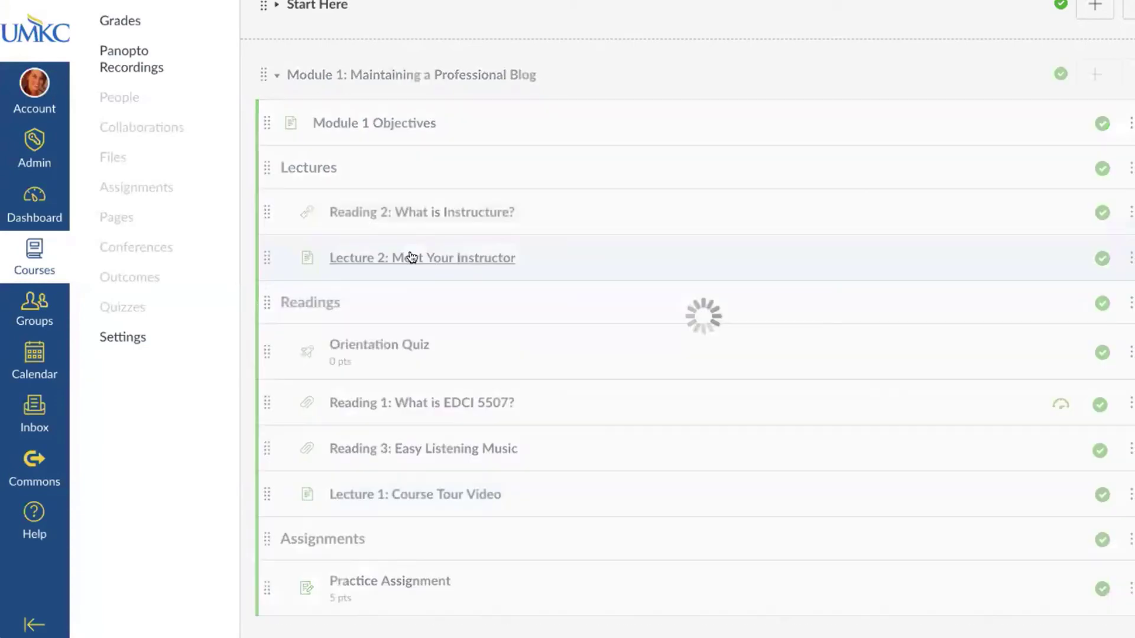
Expand Start Here and move Course Schedule above Introduction Video, Module 1 Objectives above Plagiarism, and Introduction Video below Module 1's Reading 2
{"action": "scroll", "coordinate": [268, 142], "scroll_direction": "up", "scroll_amount": 2}
{"action": "left_click", "coordinate": [276, 135]}
{"action": "scroll", "coordinate": [326, 249], "scroll_direction": "down", "scroll_amount": 5}
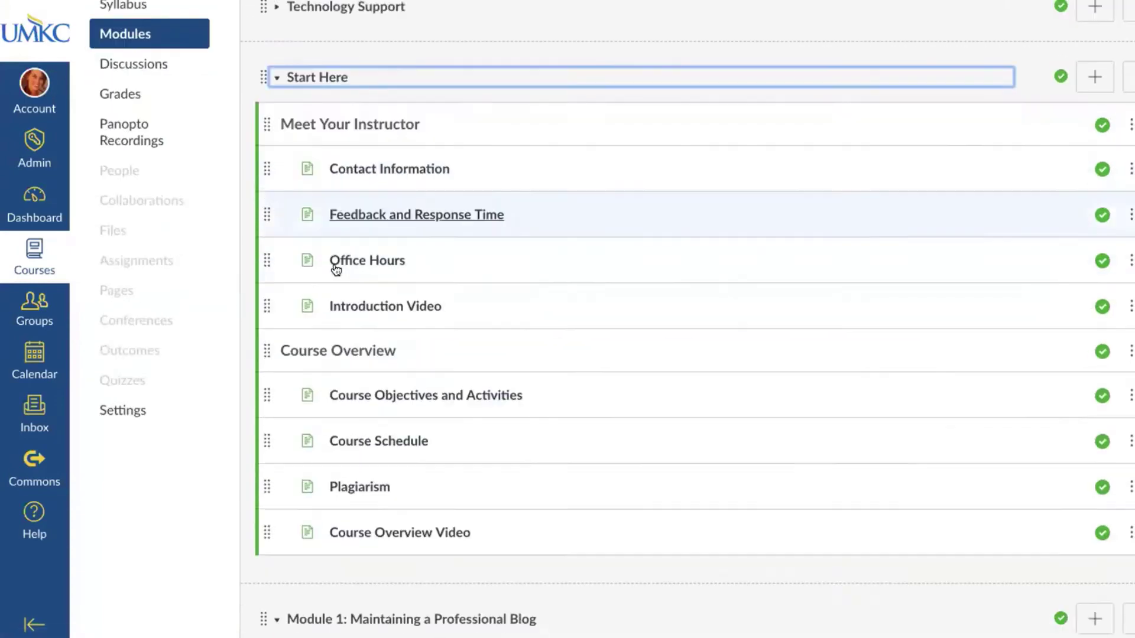
{"action": "left_click_drag", "start_coordinate": [264, 459], "coordinate": [269, 89]}
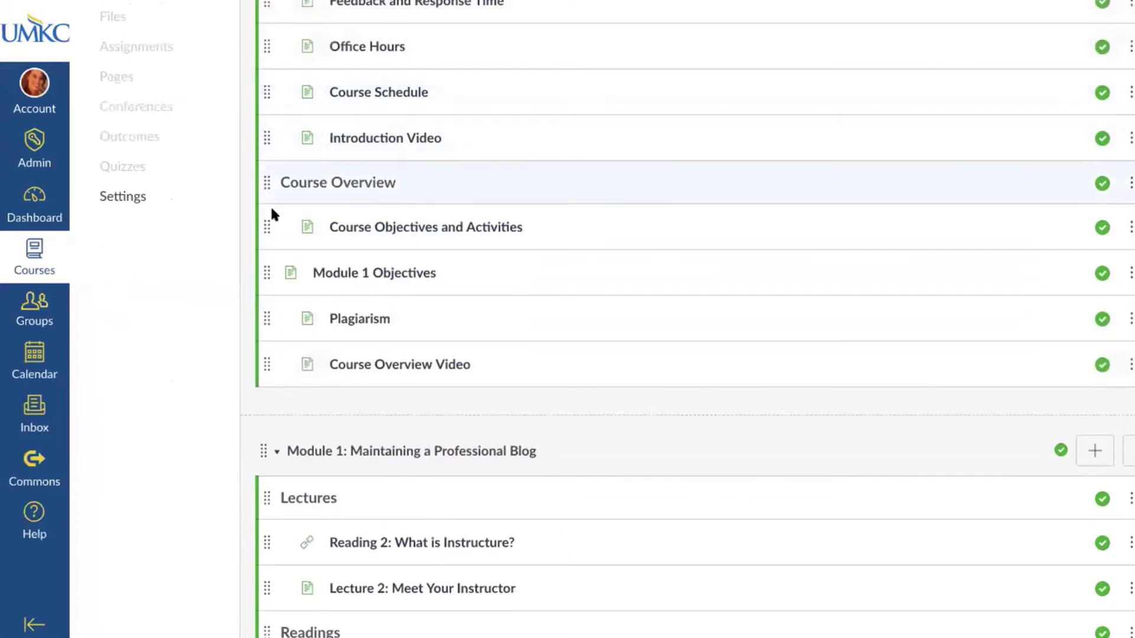
{"action": "left_click_drag", "start_coordinate": [265, 137], "coordinate": [280, 533]}
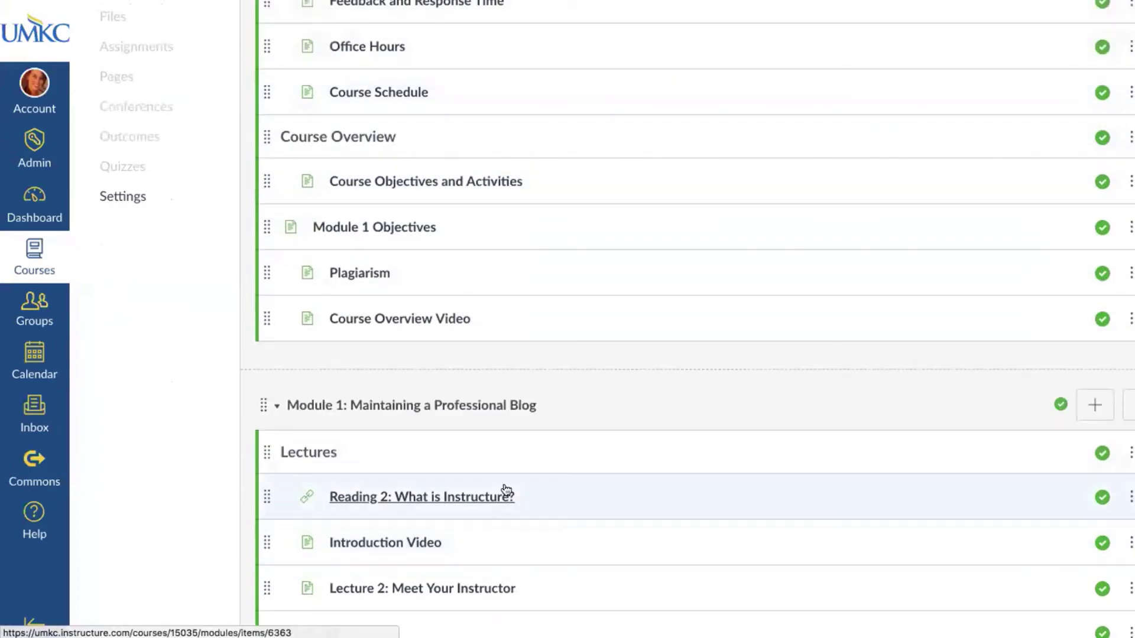
Collapse the "Module 1: Maintaining a Professional Blog" and Start Here modules
{"action": "scroll", "coordinate": [501, 489], "scroll_direction": "up", "scroll_amount": 2}
{"action": "scroll", "coordinate": [333, 390], "scroll_direction": "down", "scroll_amount": 2}
{"action": "left_click", "coordinate": [333, 391]}
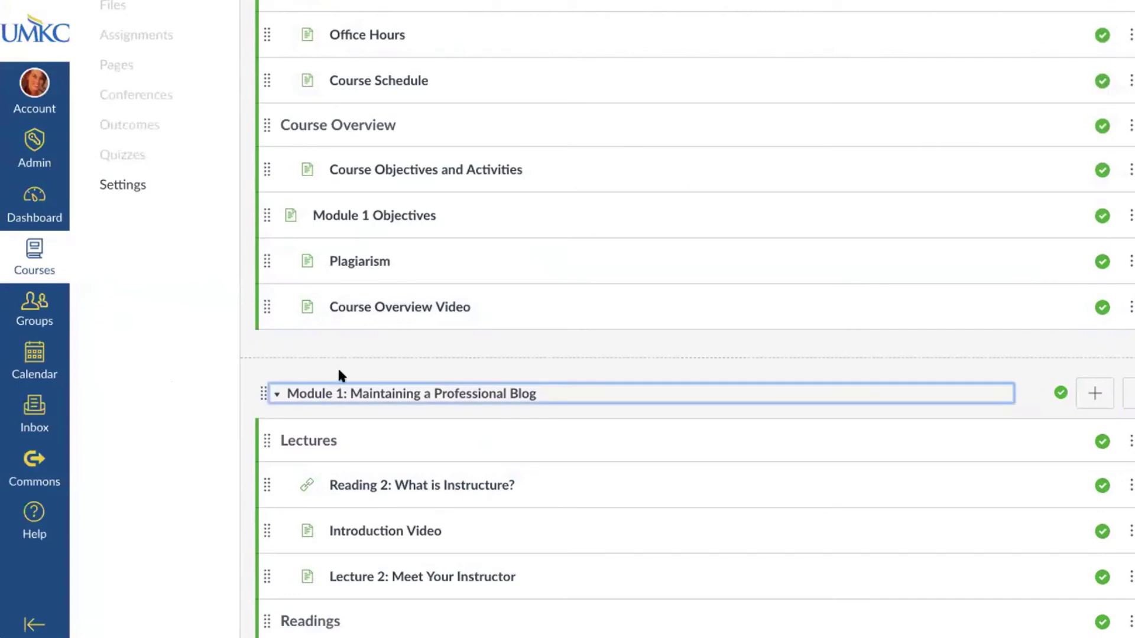
{"action": "scroll", "coordinate": [331, 266], "scroll_direction": "up", "scroll_amount": 6}
{"action": "left_click", "coordinate": [312, 220]}
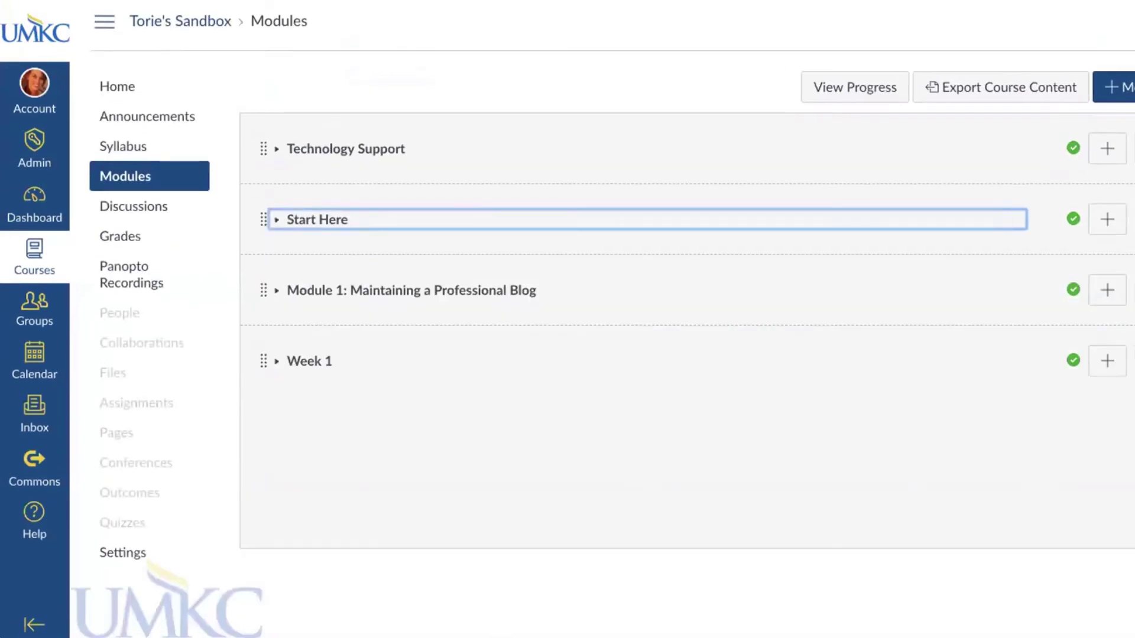
Expand Module 1, open "Reading 2: What is Instructure?", and page forward through the module items to the Orientation Quiz
{"action": "left_click", "coordinate": [450, 293]}
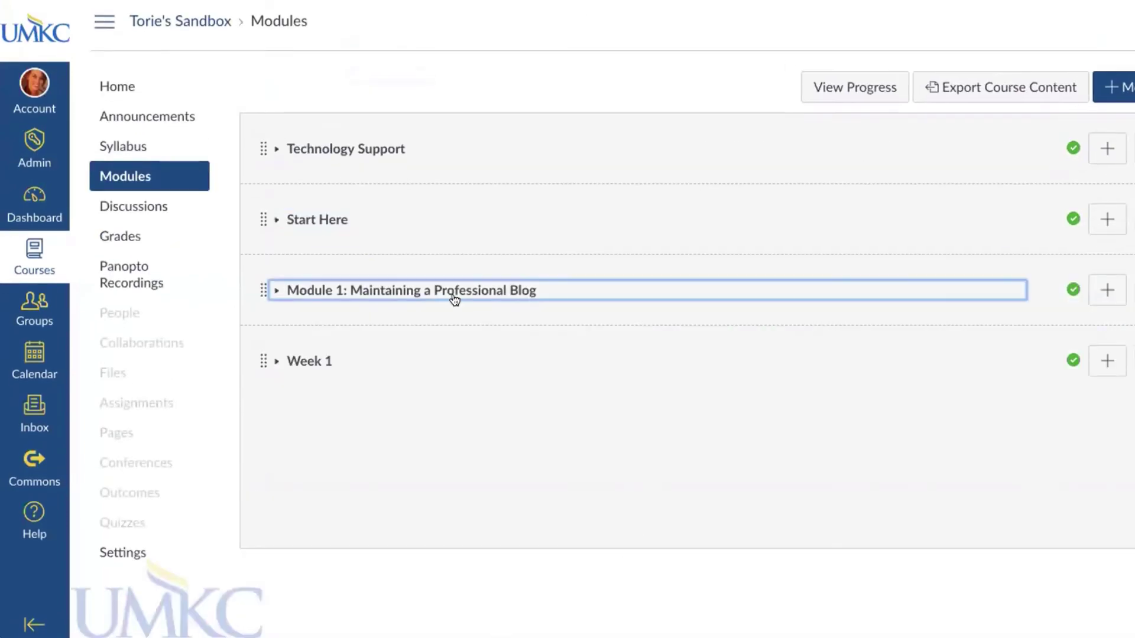
{"action": "scroll", "coordinate": [453, 297], "scroll_direction": "down", "scroll_amount": 2}
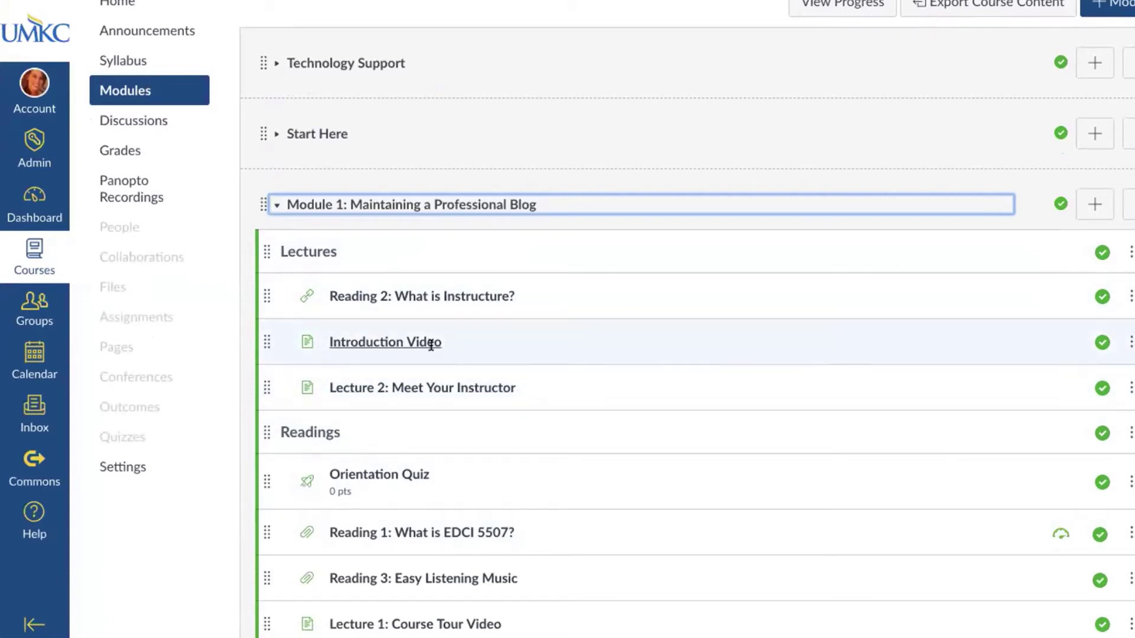
{"action": "left_click", "coordinate": [365, 296]}
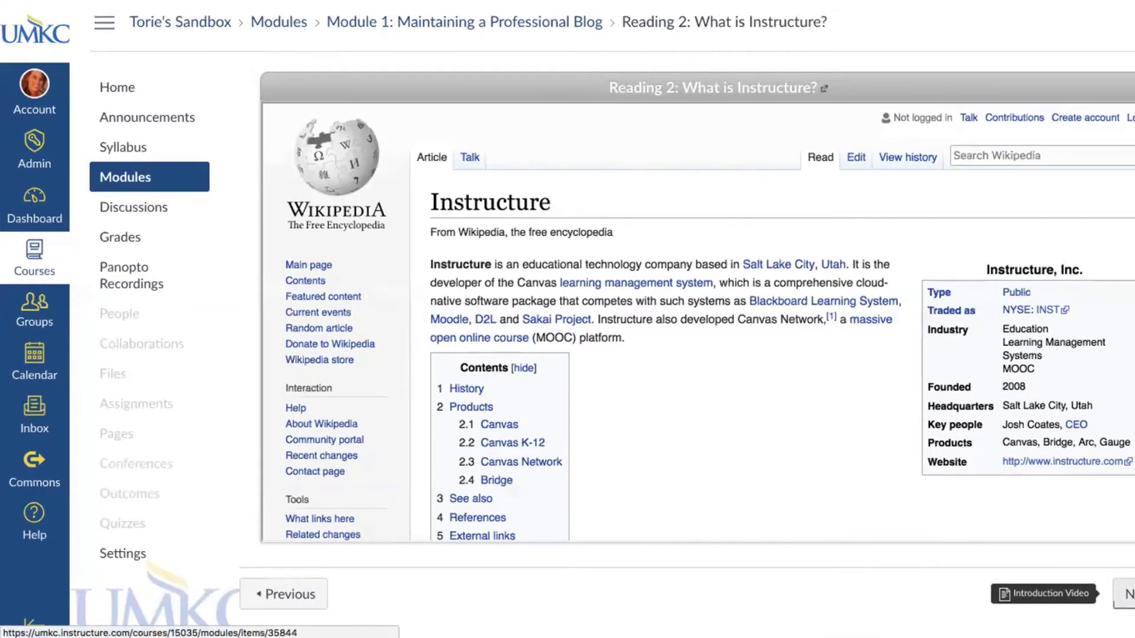
{"action": "left_click", "coordinate": [1126, 595]}
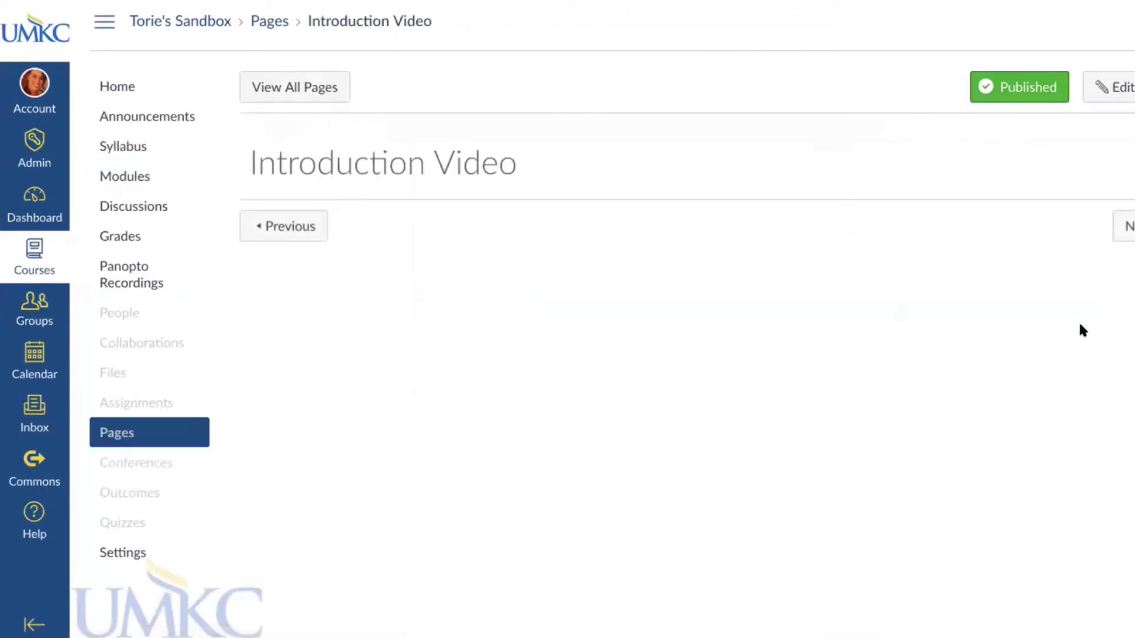
{"action": "left_click", "coordinate": [1126, 226]}
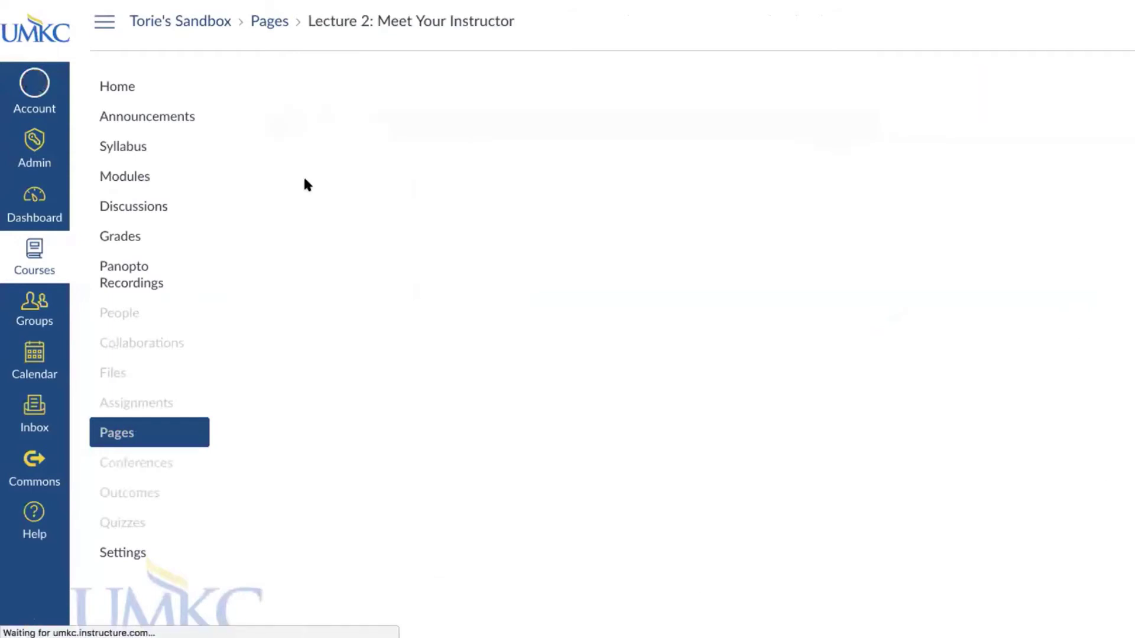
{"action": "scroll", "coordinate": [1111, 502], "scroll_direction": "down", "scroll_amount": 1}
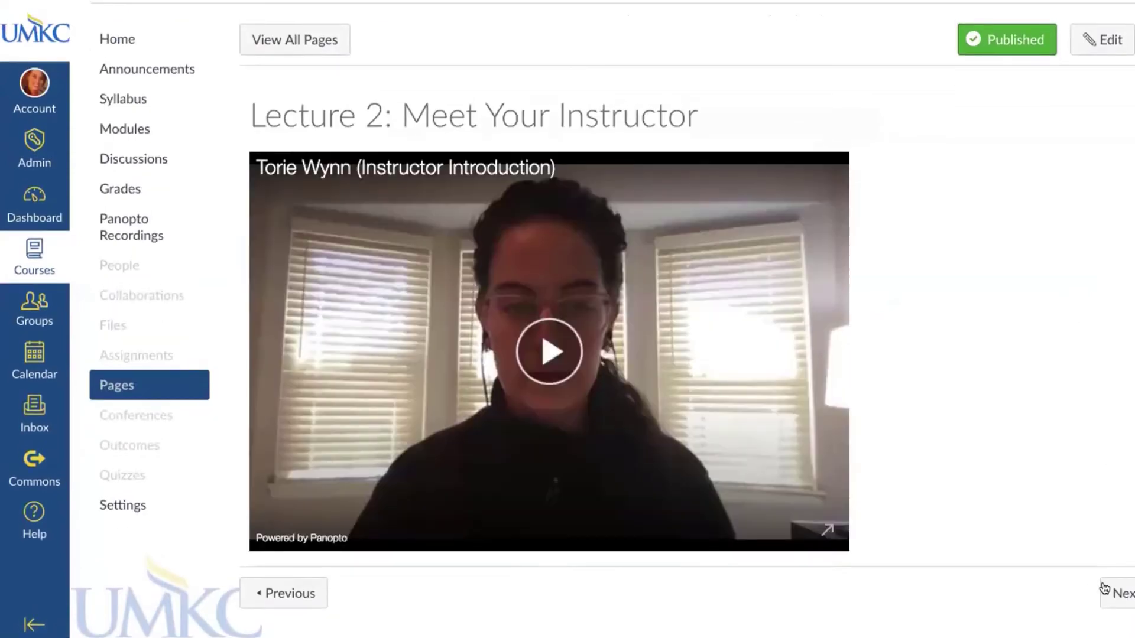
{"action": "left_click", "coordinate": [1114, 593]}
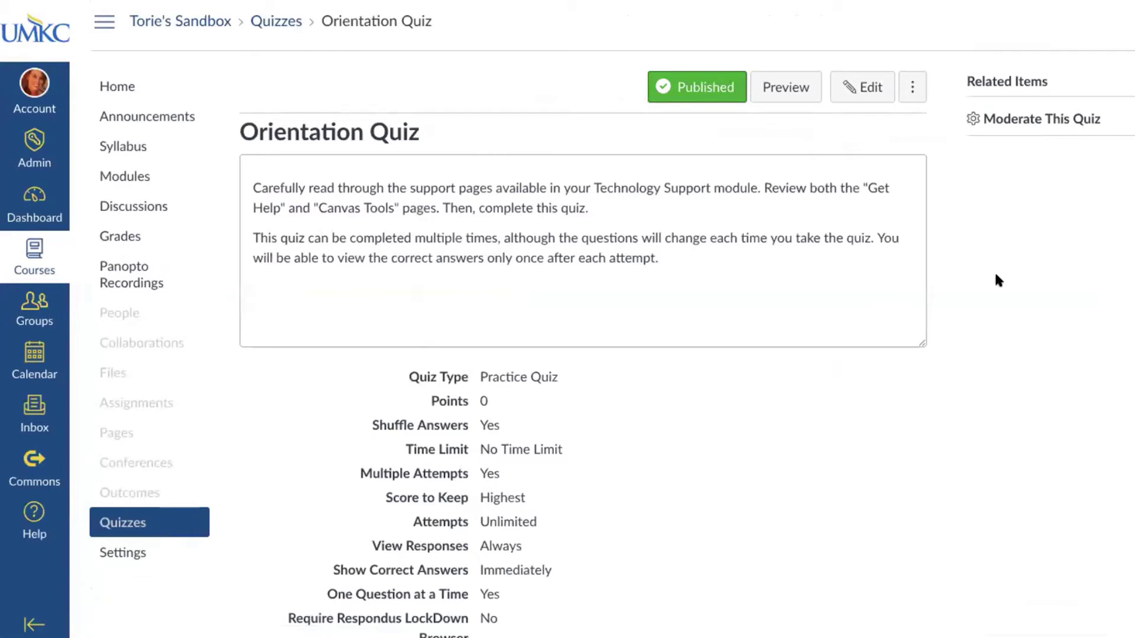
Open the course discussions and examine the Pinned Discussions, Discussions, and Closed for Comments sections
{"action": "left_click", "coordinate": [124, 208]}
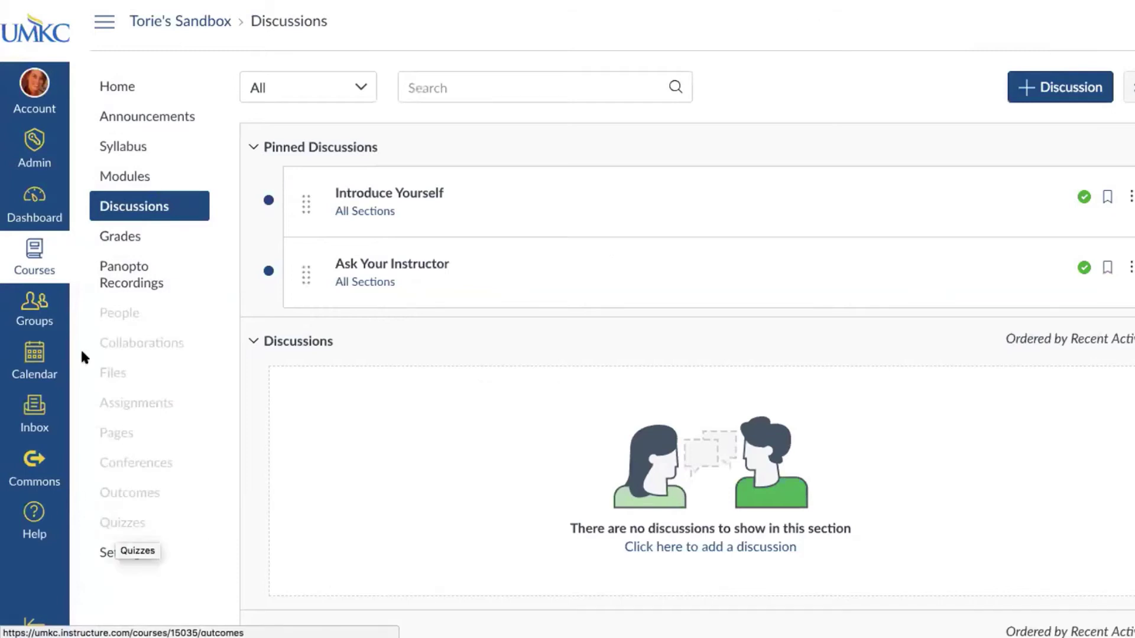
{"action": "scroll", "coordinate": [475, 293], "scroll_direction": "down", "scroll_amount": 1}
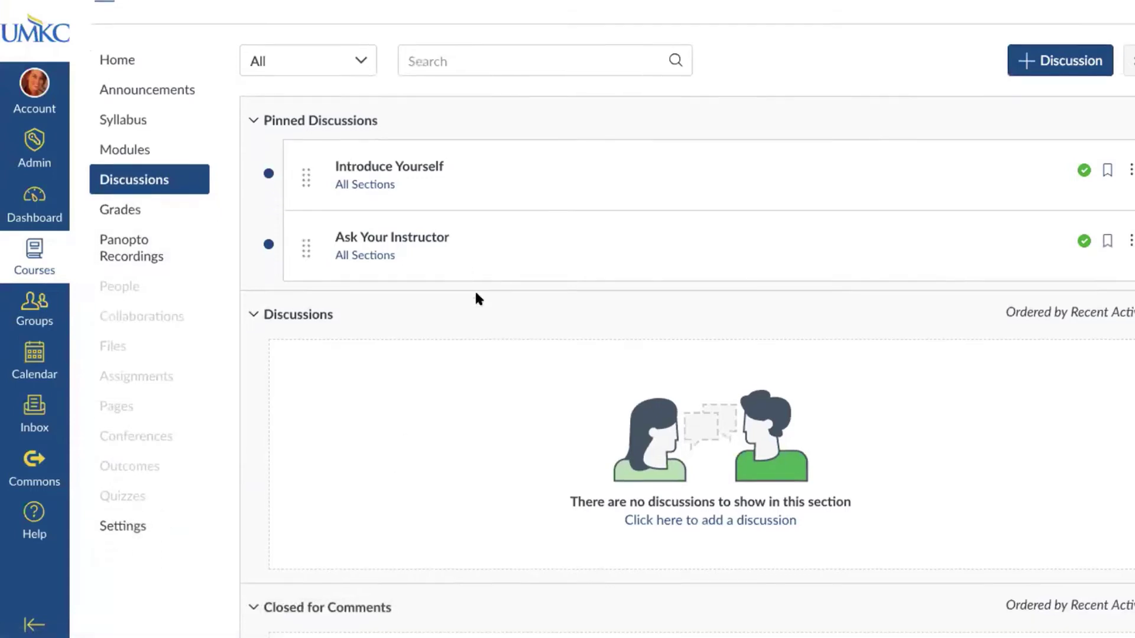
{"action": "scroll", "coordinate": [584, 260], "scroll_direction": "down", "scroll_amount": 3}
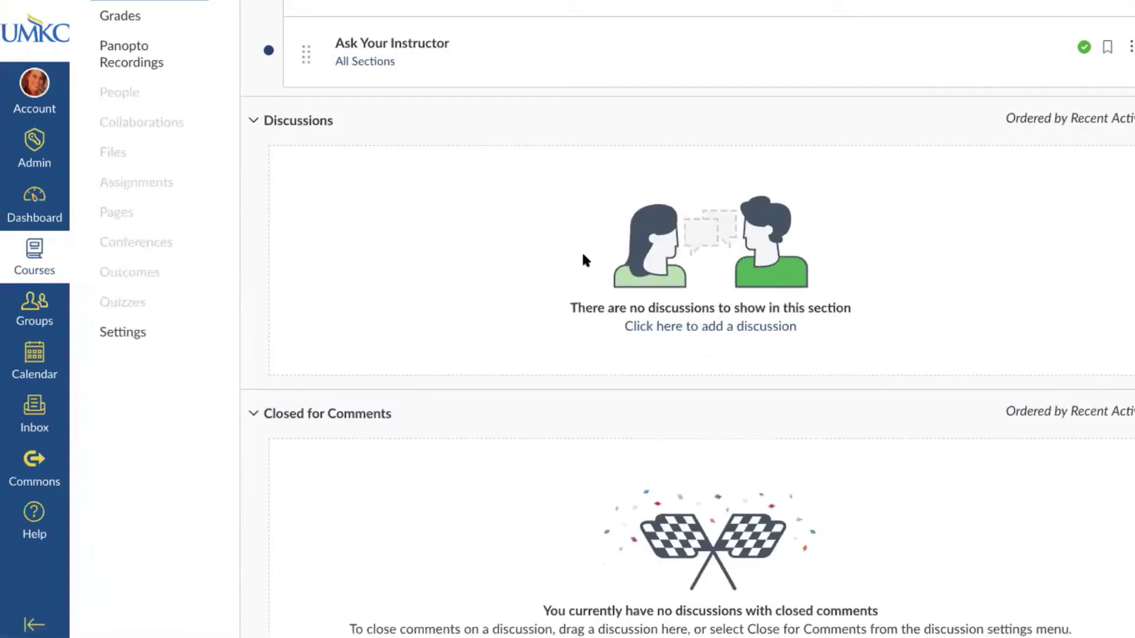
{"action": "scroll", "coordinate": [483, 491], "scroll_direction": "up", "scroll_amount": 2}
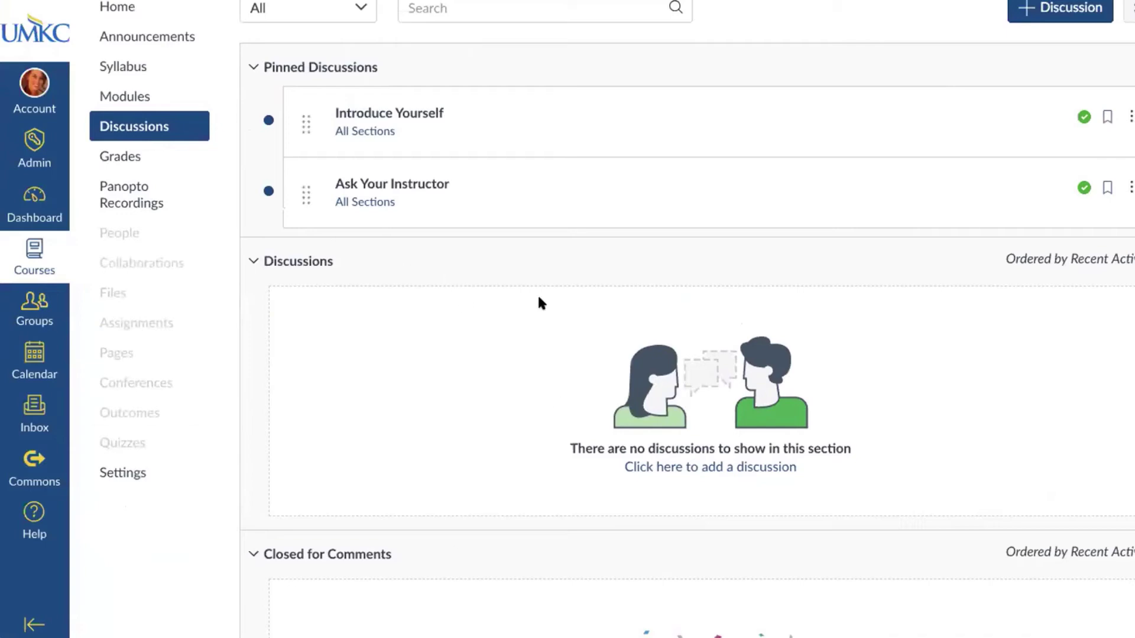
{"action": "scroll", "coordinate": [559, 497], "scroll_direction": "down", "scroll_amount": 2}
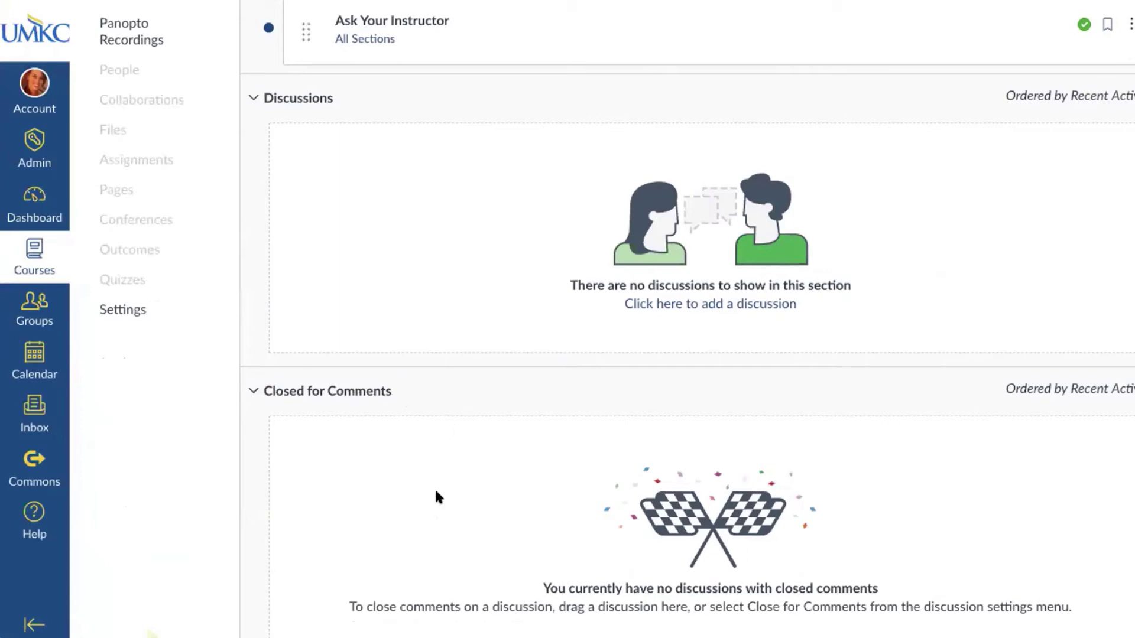
{"action": "scroll", "coordinate": [538, 547], "scroll_direction": "up", "scroll_amount": 2}
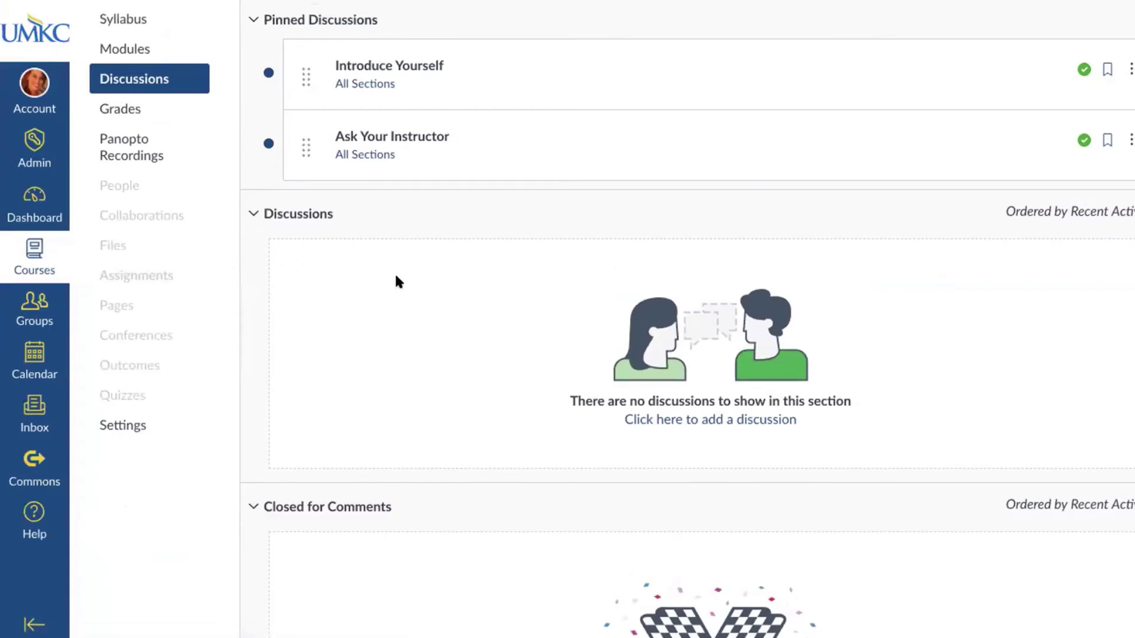
{"action": "scroll", "coordinate": [397, 277], "scroll_direction": "up", "scroll_amount": 2}
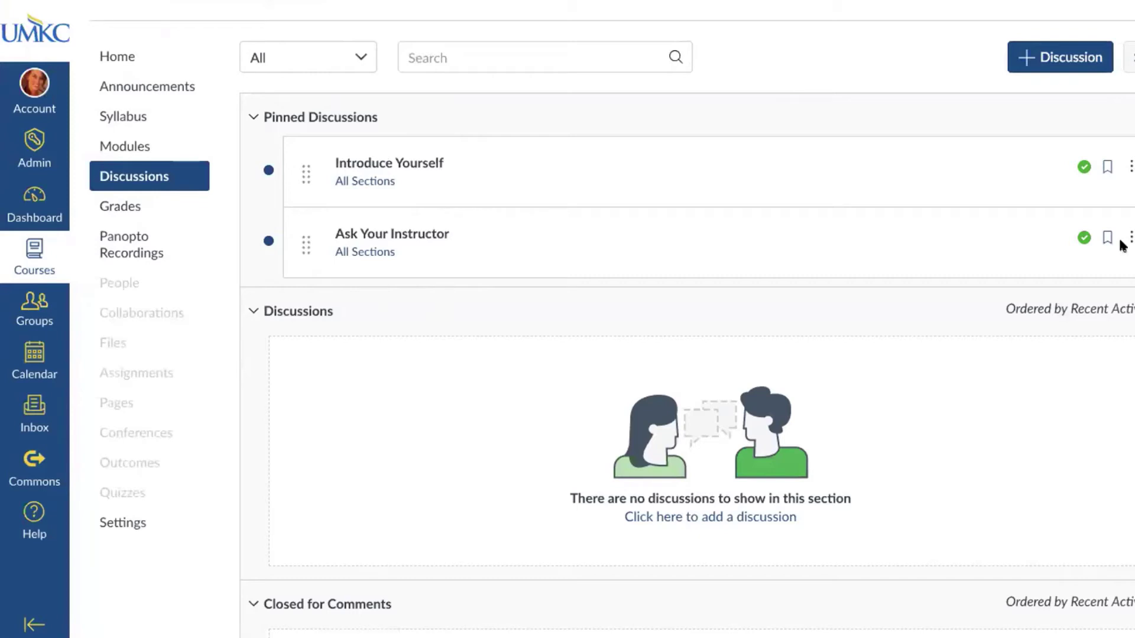
Allow students to create discussion topics, edit and delete their own posts, and attach files to discussions, and save the settings
{"action": "left_click", "coordinate": [1130, 61]}
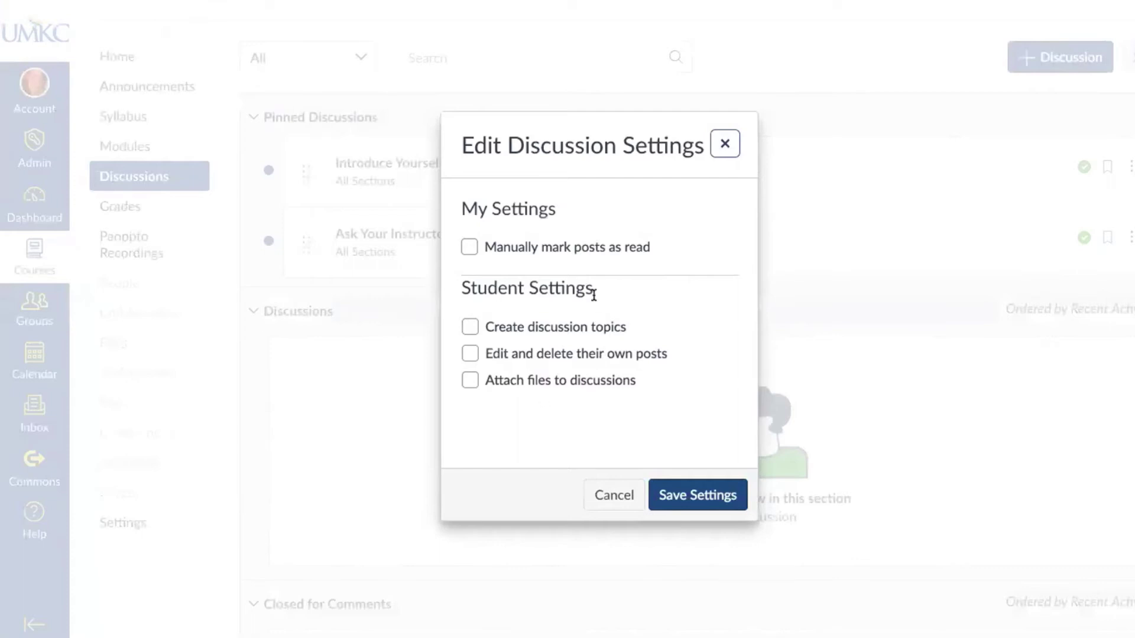
{"action": "left_click", "coordinate": [470, 327]}
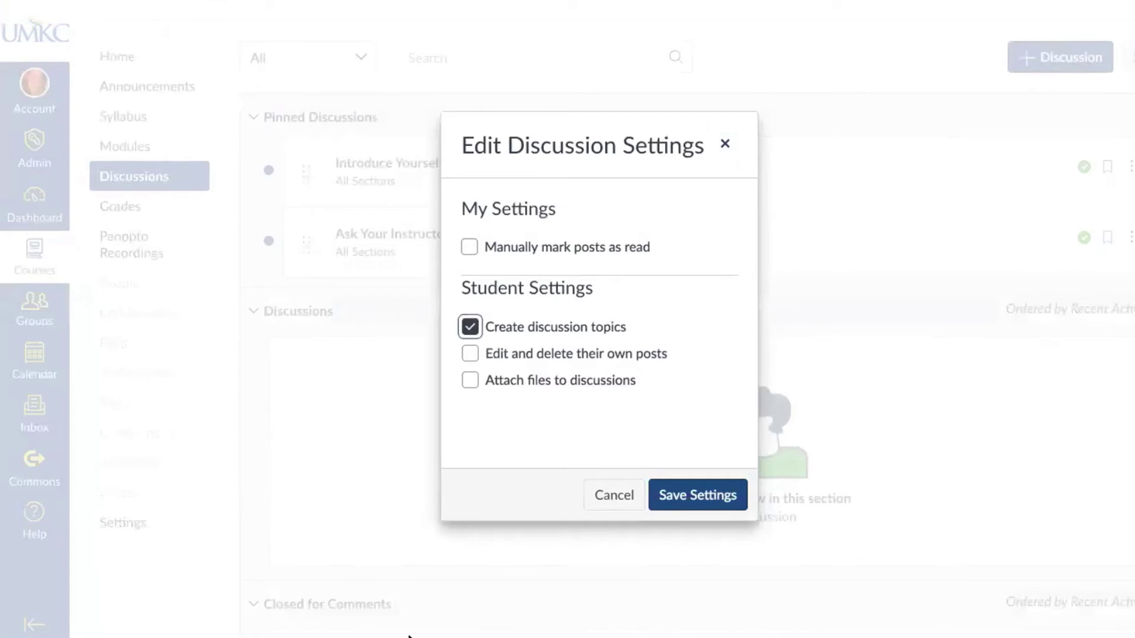
{"action": "left_click", "coordinate": [470, 352]}
{"action": "left_click", "coordinate": [467, 381]}
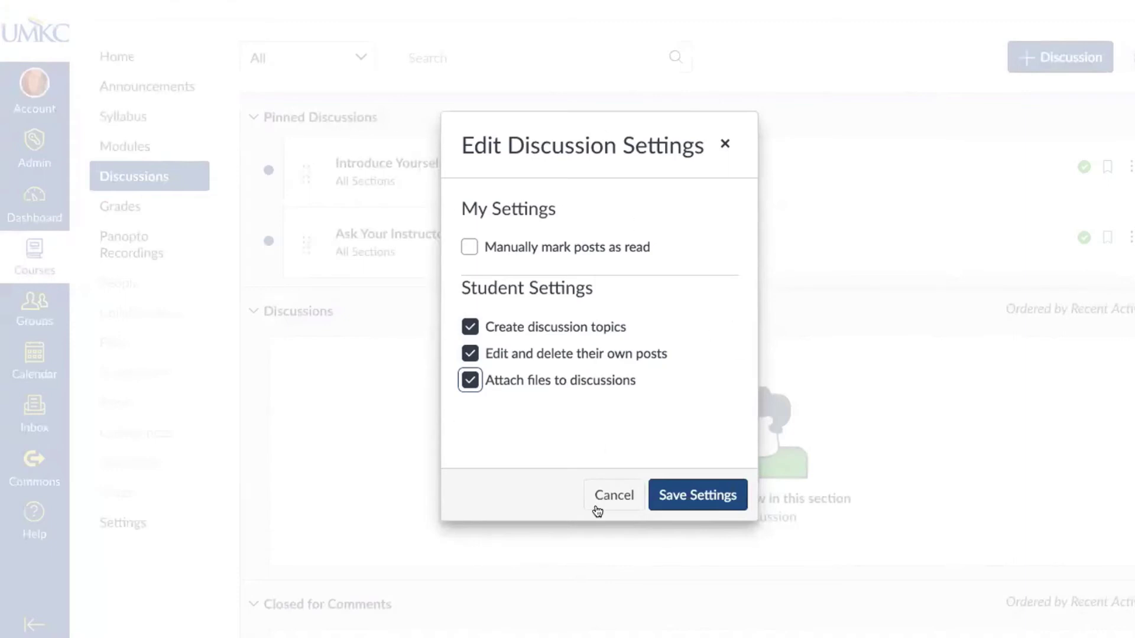
{"action": "left_click", "coordinate": [708, 496]}
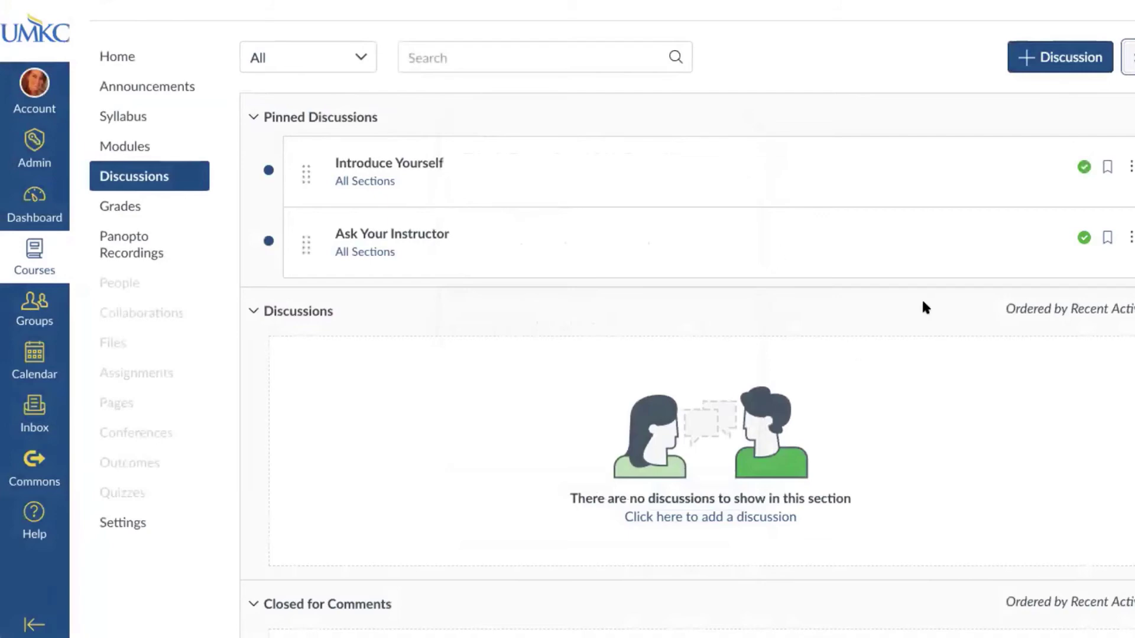
Start a new discussion that is graded and requires users to post before seeing replies
{"action": "left_click", "coordinate": [1054, 69]}
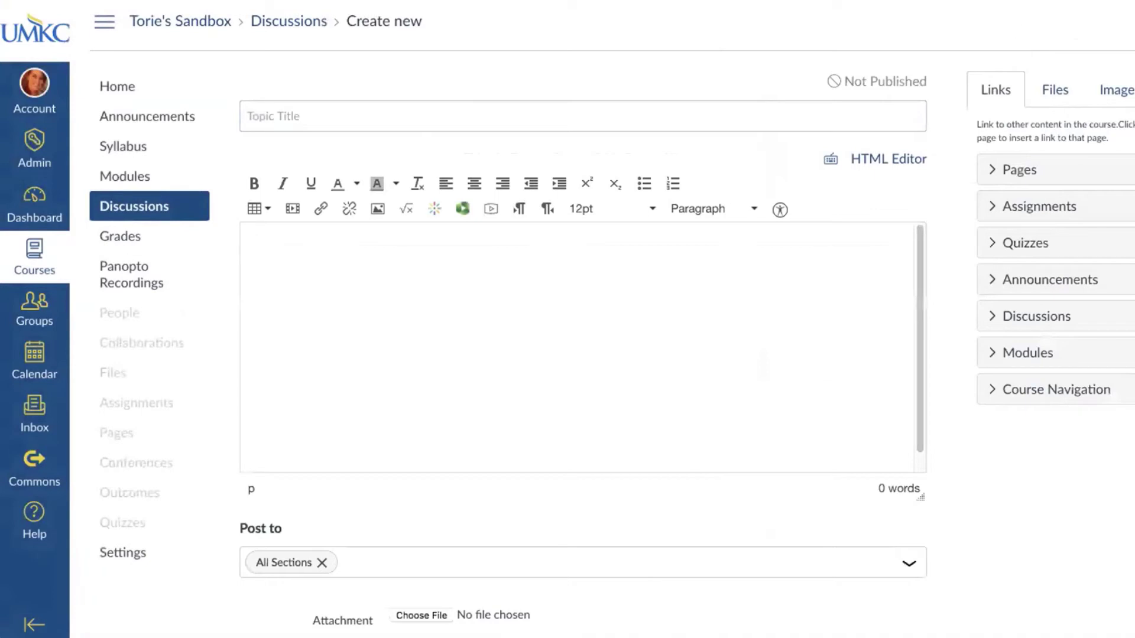
{"action": "scroll", "coordinate": [1130, 254], "scroll_direction": "down", "scroll_amount": 1}
{"action": "scroll", "coordinate": [1130, 254], "scroll_direction": "down", "scroll_amount": 5}
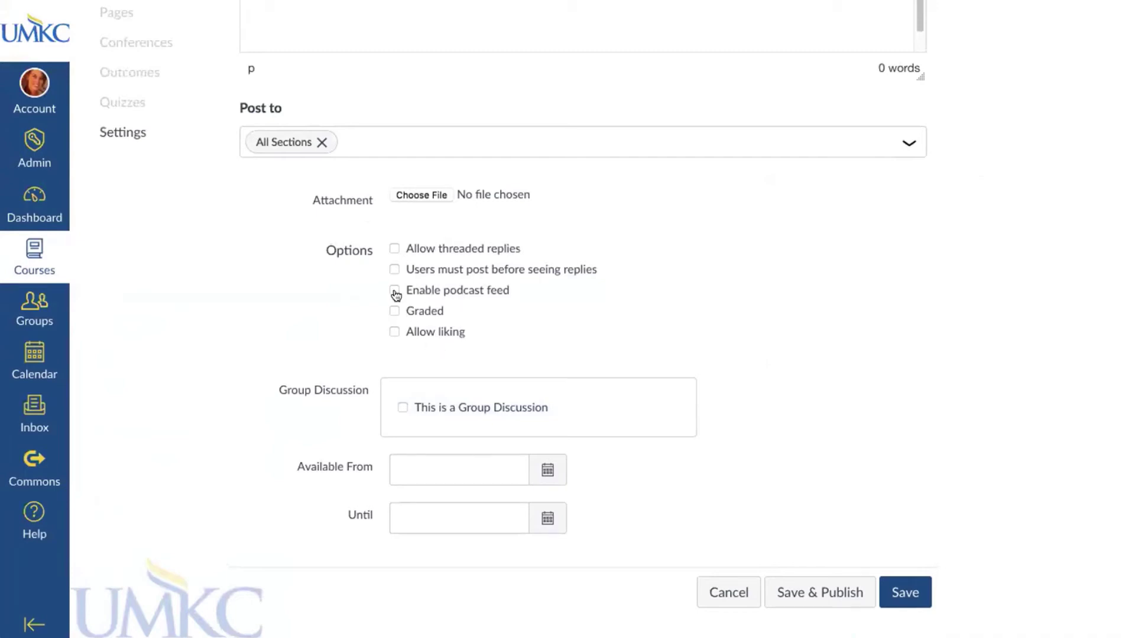
{"action": "left_click", "coordinate": [393, 270]}
{"action": "left_click", "coordinate": [391, 312]}
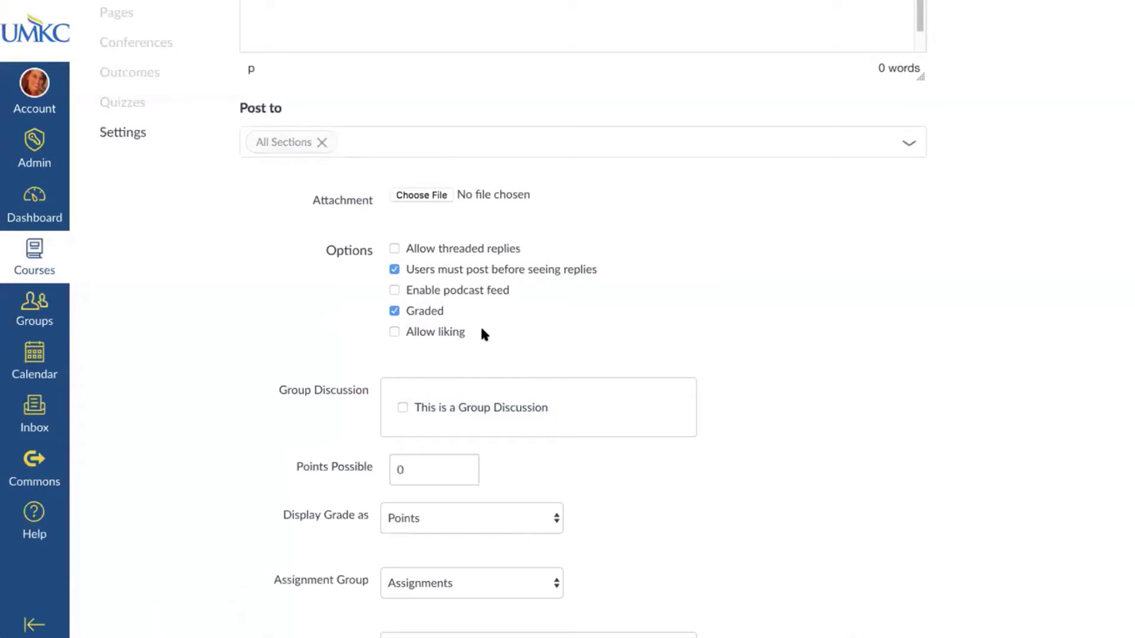
Set the graded discussion's points possible to 10
{"action": "scroll", "coordinate": [486, 294], "scroll_direction": "down", "scroll_amount": 2}
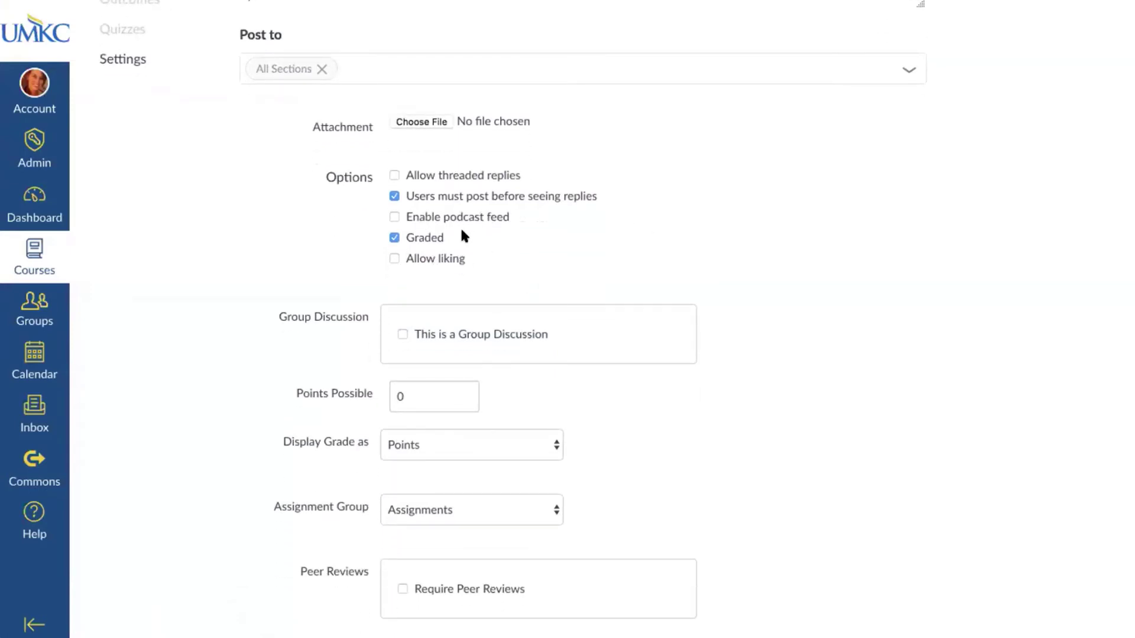
{"action": "scroll", "coordinate": [464, 236], "scroll_direction": "down", "scroll_amount": 1}
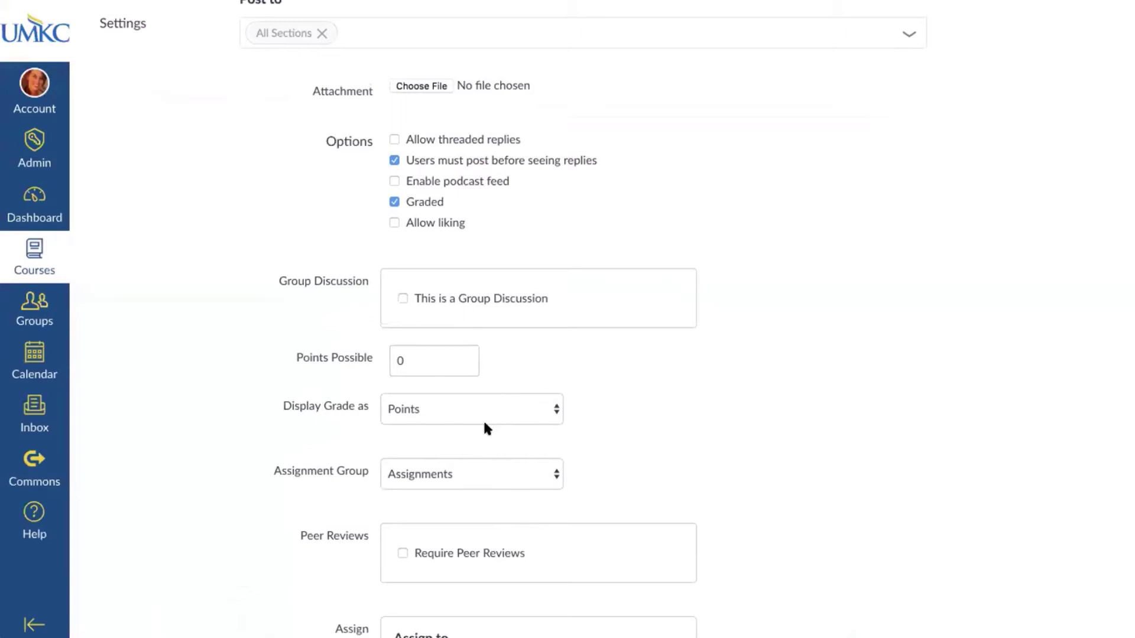
{"action": "left_click", "coordinate": [440, 371]}
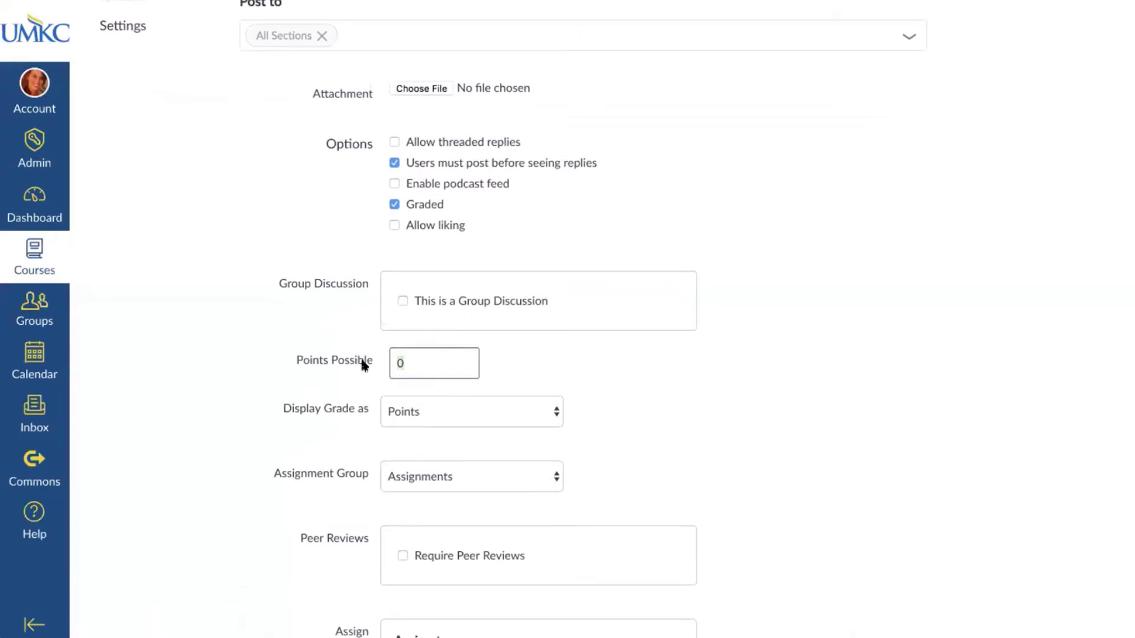
{"action": "type", "text": "10"}
{"action": "left_click", "coordinate": [600, 359]}
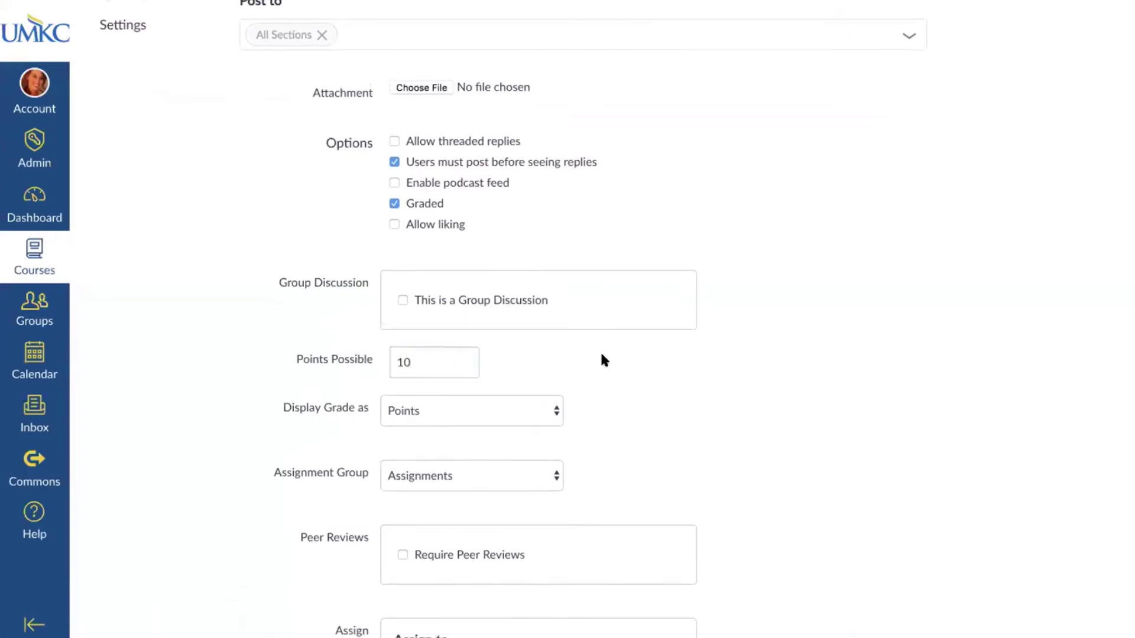
Set the discussion's due date for everyone to Jul 16 11:59pm
{"action": "scroll", "coordinate": [604, 361], "scroll_direction": "down", "scroll_amount": 6}
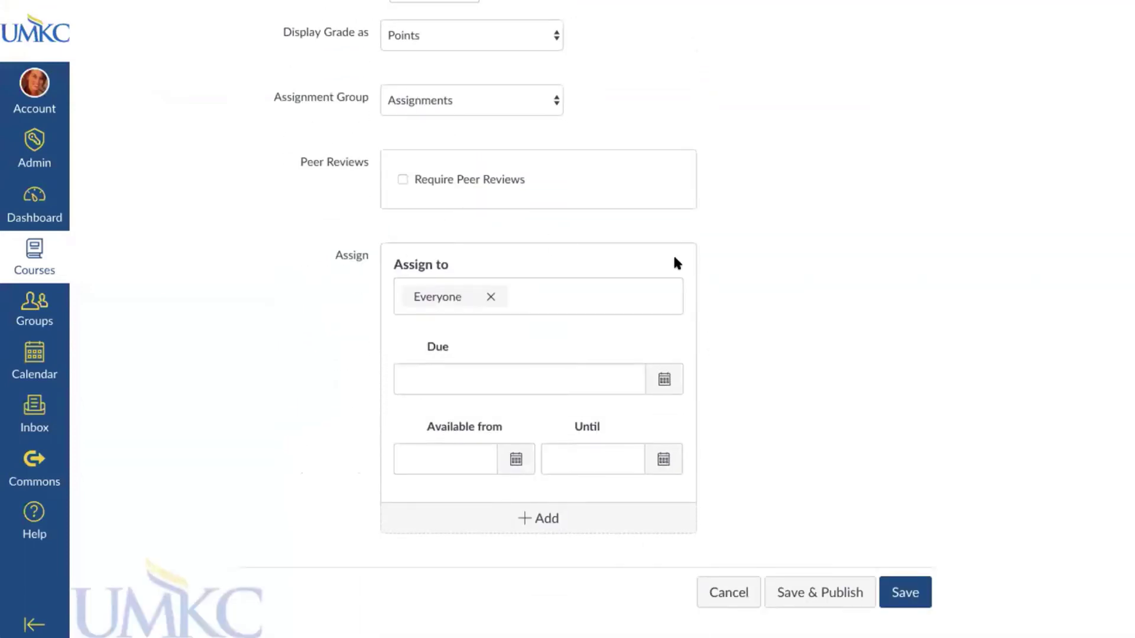
{"action": "left_click", "coordinate": [662, 381]}
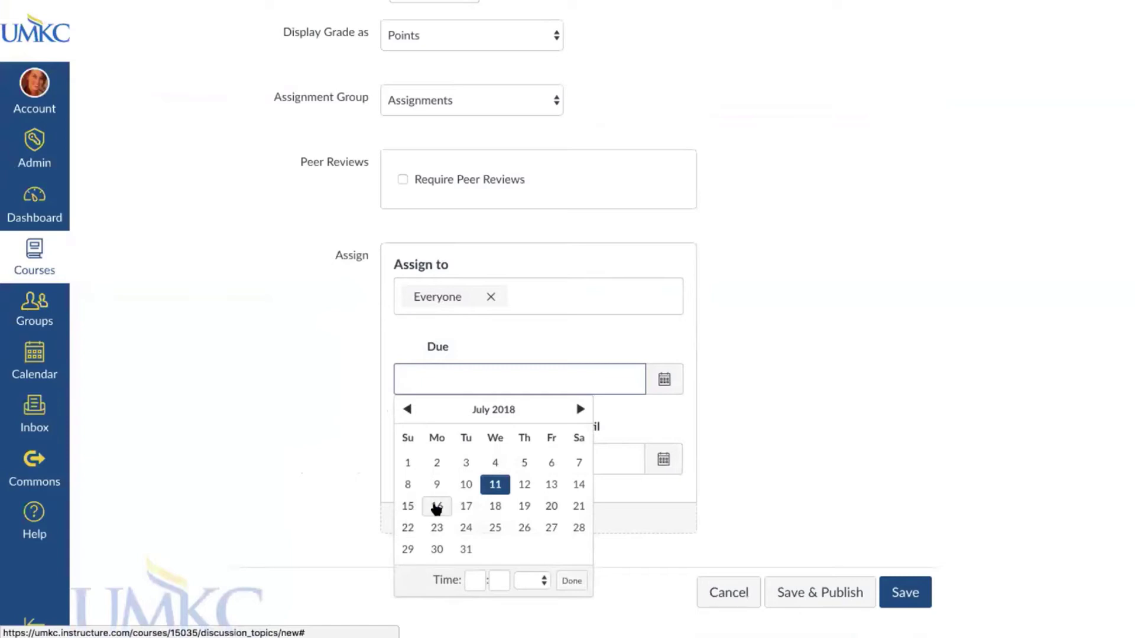
{"action": "left_click", "coordinate": [437, 507]}
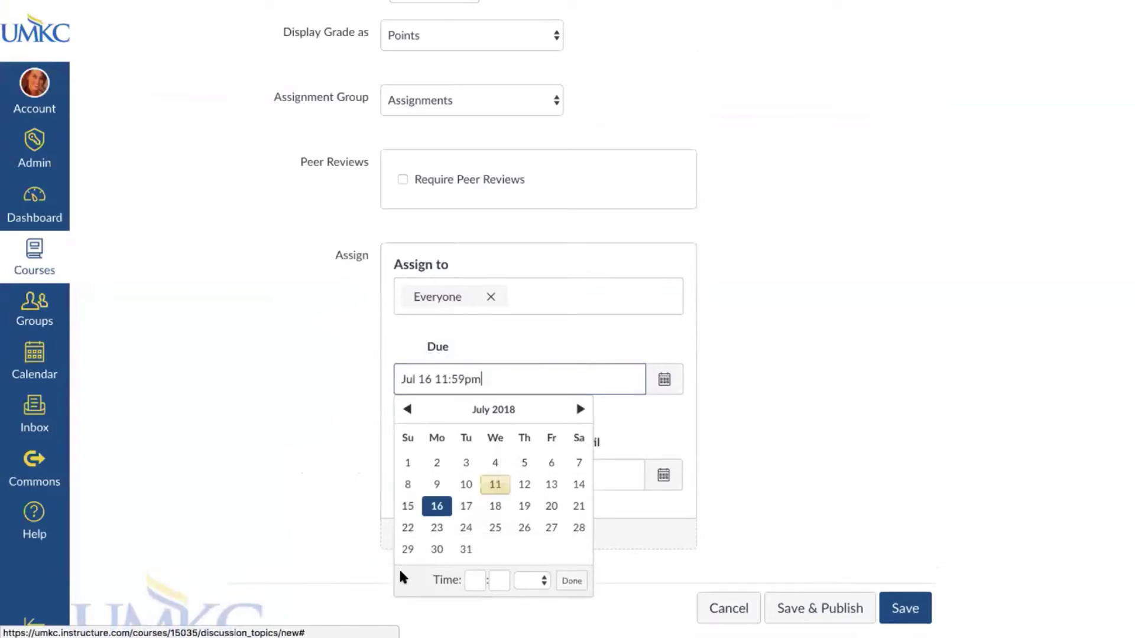
Close the due date picker and title the graded discussion "Example Discussinon"
{"action": "left_click", "coordinate": [559, 584]}
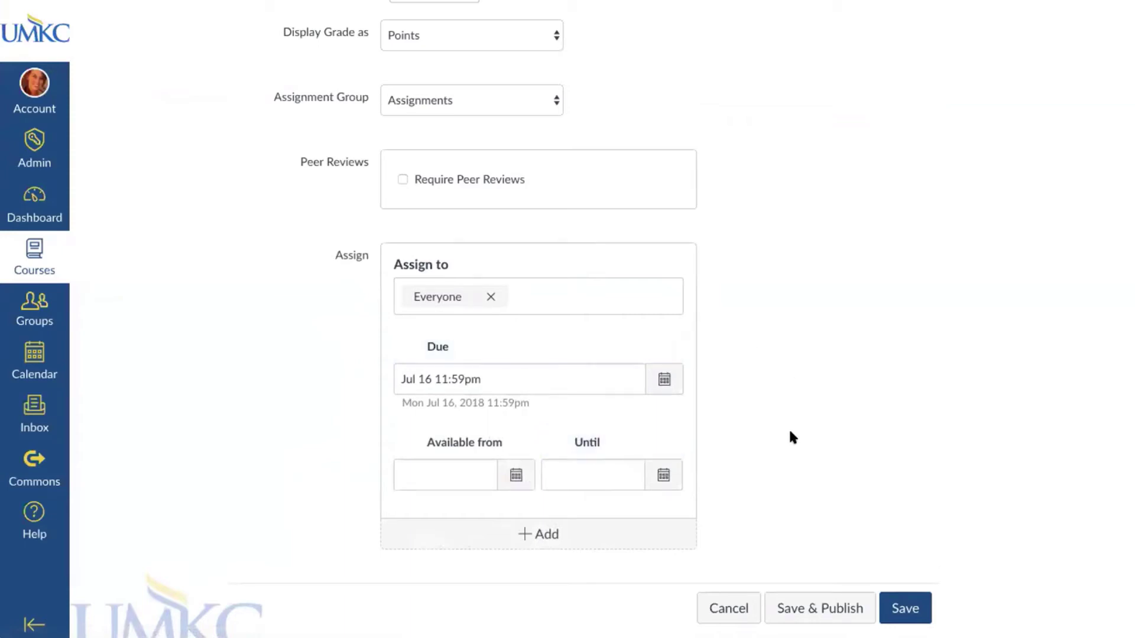
{"action": "scroll", "coordinate": [788, 426], "scroll_direction": "up", "scroll_amount": 15}
{"action": "left_click", "coordinate": [434, 33]}
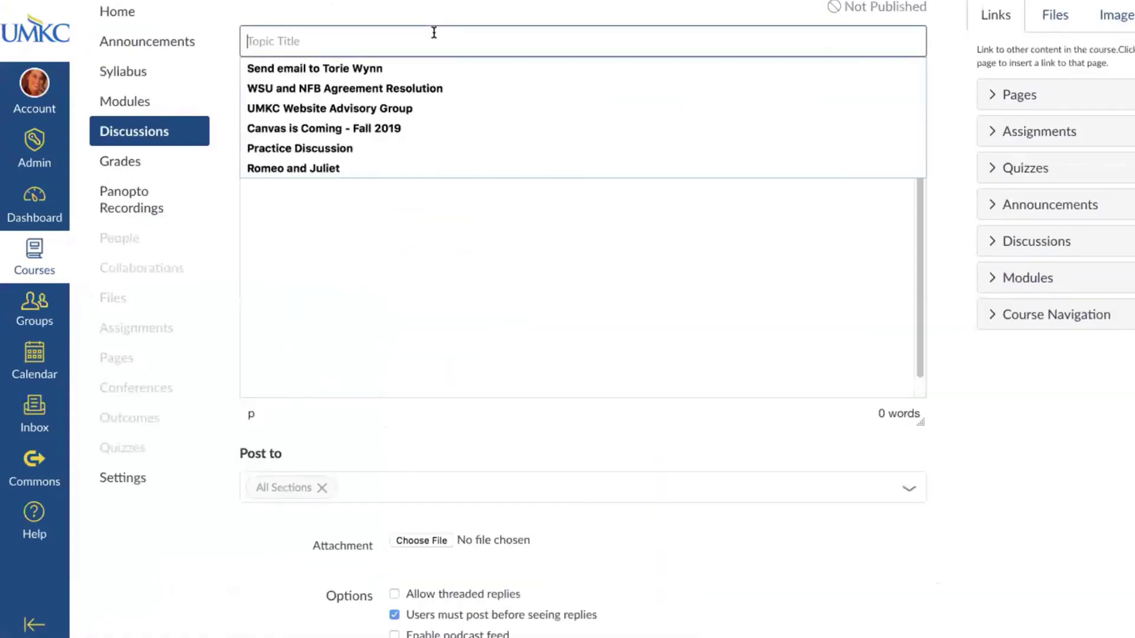
{"action": "type", "text": "Example Discussino"}
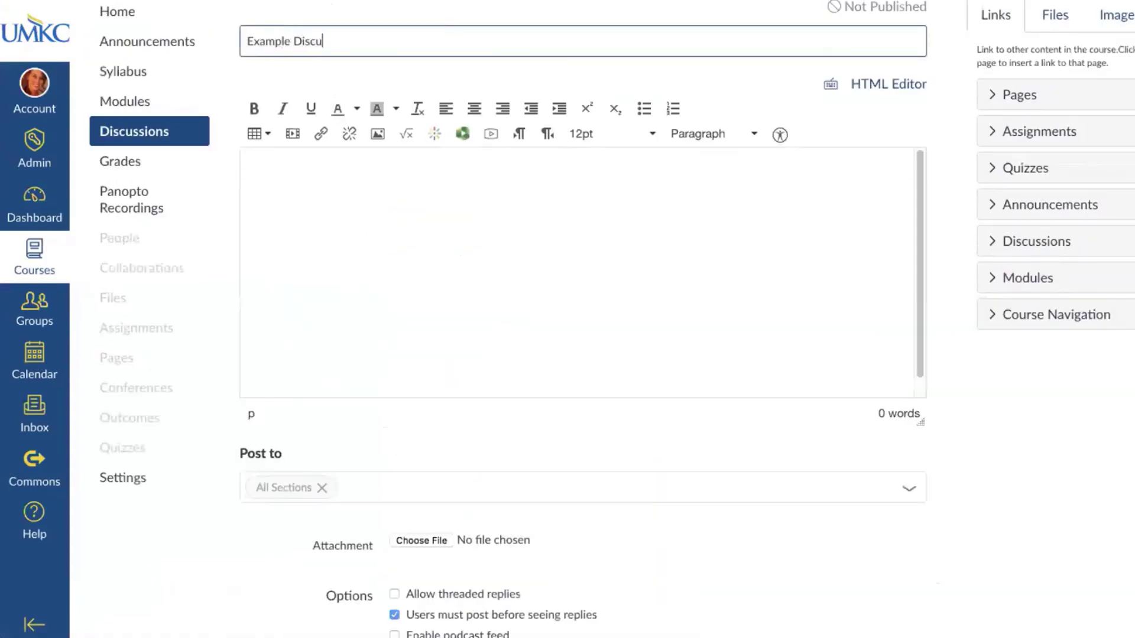
{"action": "key", "text": "BackSpace"}
{"action": "key", "text": "BackSpace"}
{"action": "type", "text": "on"}
Save and publish the discussion, and unsubscribe from notifications of its new comments
{"action": "scroll", "coordinate": [802, 271], "scroll_direction": "down", "scroll_amount": 15}
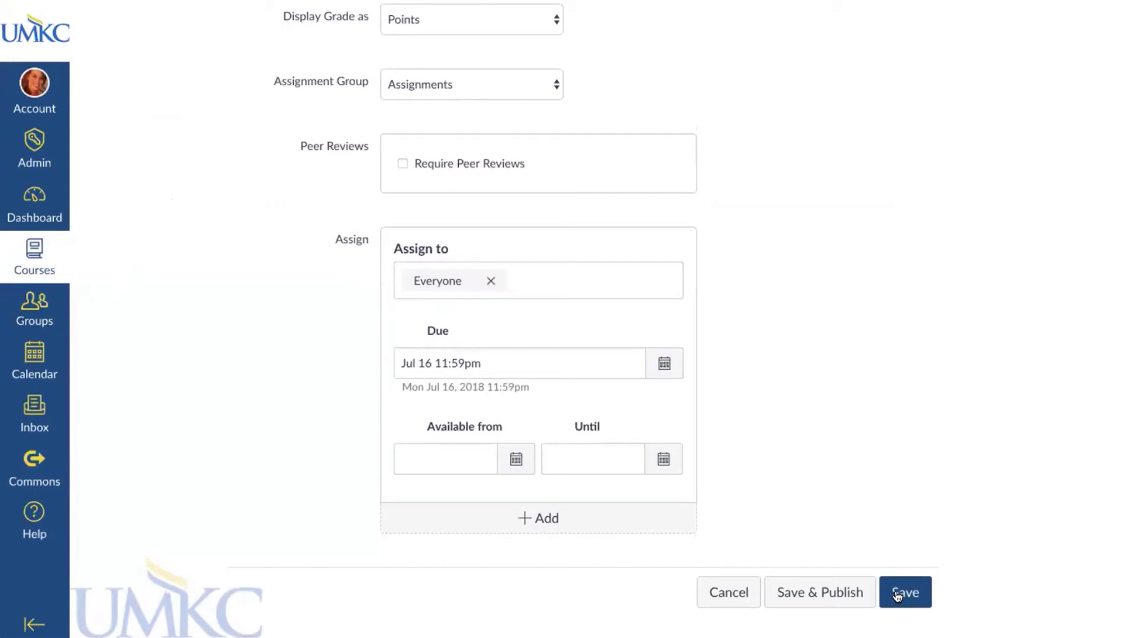
{"action": "left_click", "coordinate": [837, 593]}
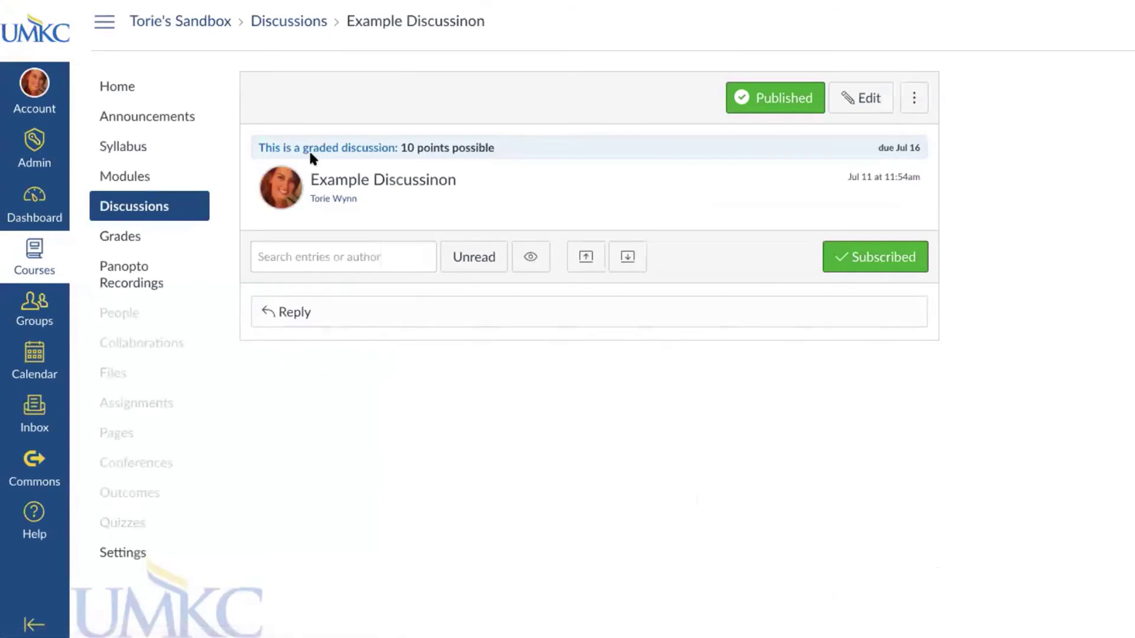
{"action": "left_click", "coordinate": [885, 255]}
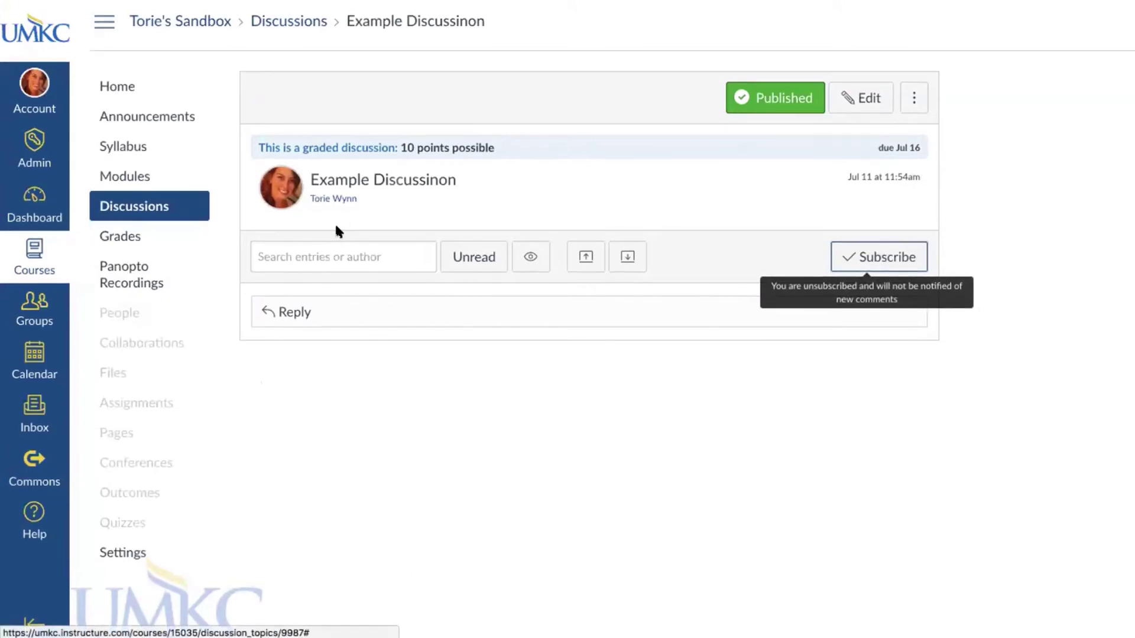
In the course gradebook, place the Turnitin Example column after Practice Quiz and move the Total column to the end
{"action": "left_click", "coordinate": [122, 236]}
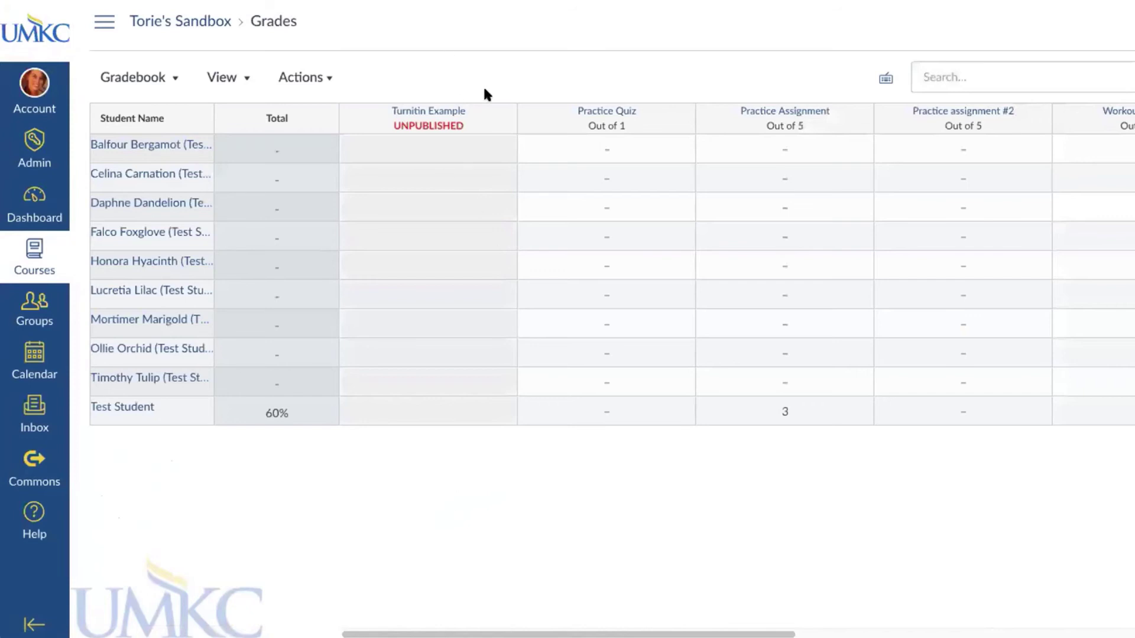
{"action": "left_click_drag", "start_coordinate": [461, 116], "coordinate": [532, 112]}
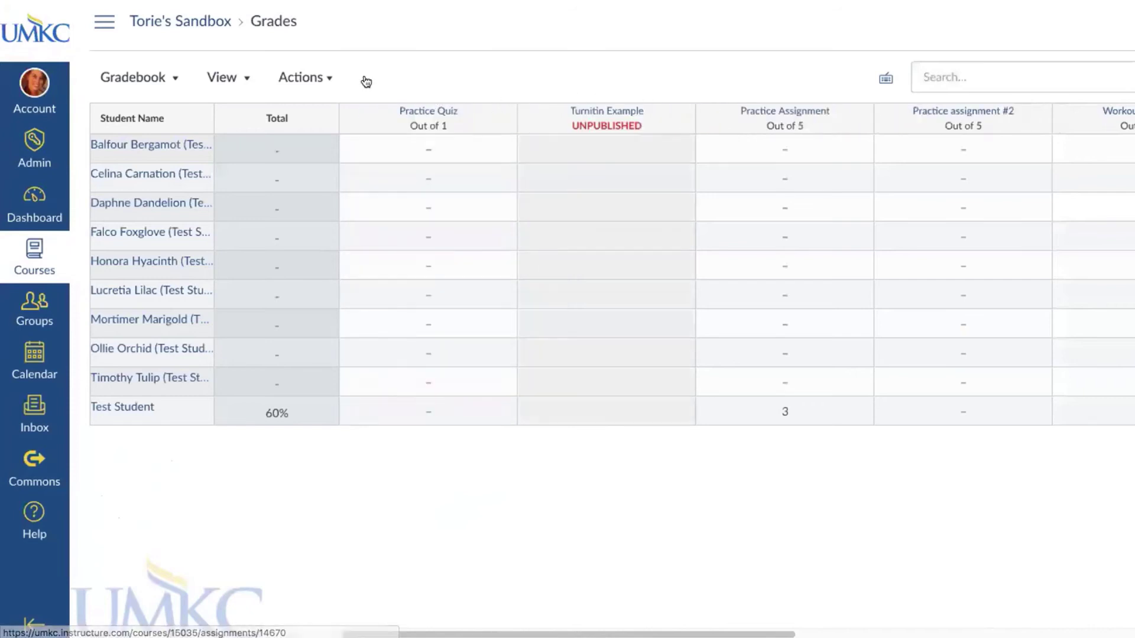
{"action": "left_click", "coordinate": [320, 116]}
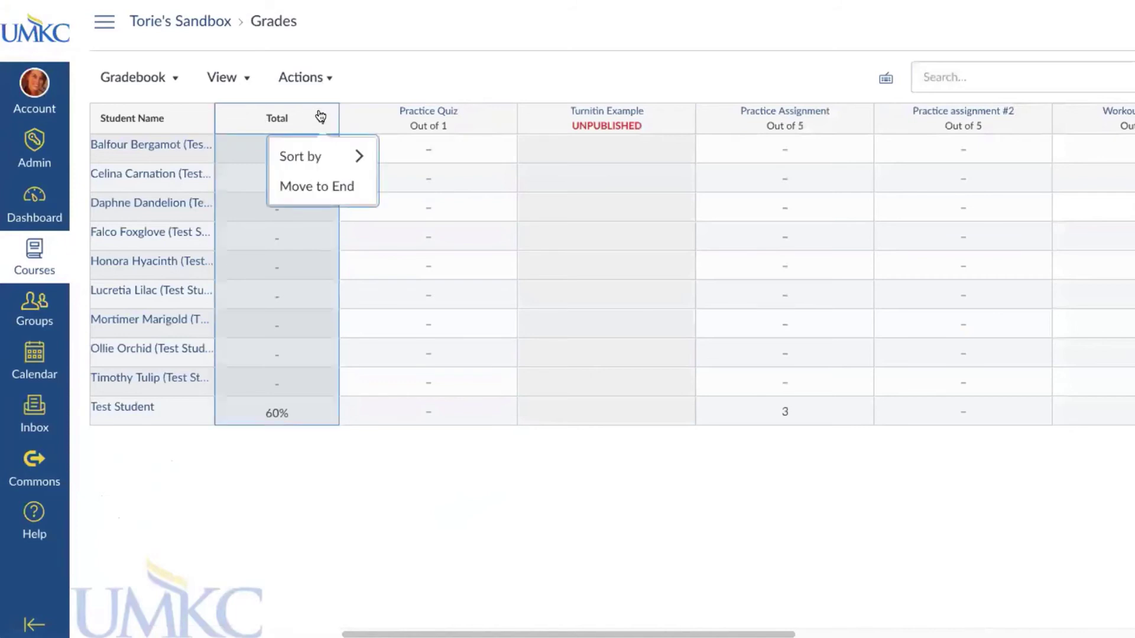
{"action": "left_click", "coordinate": [317, 186]}
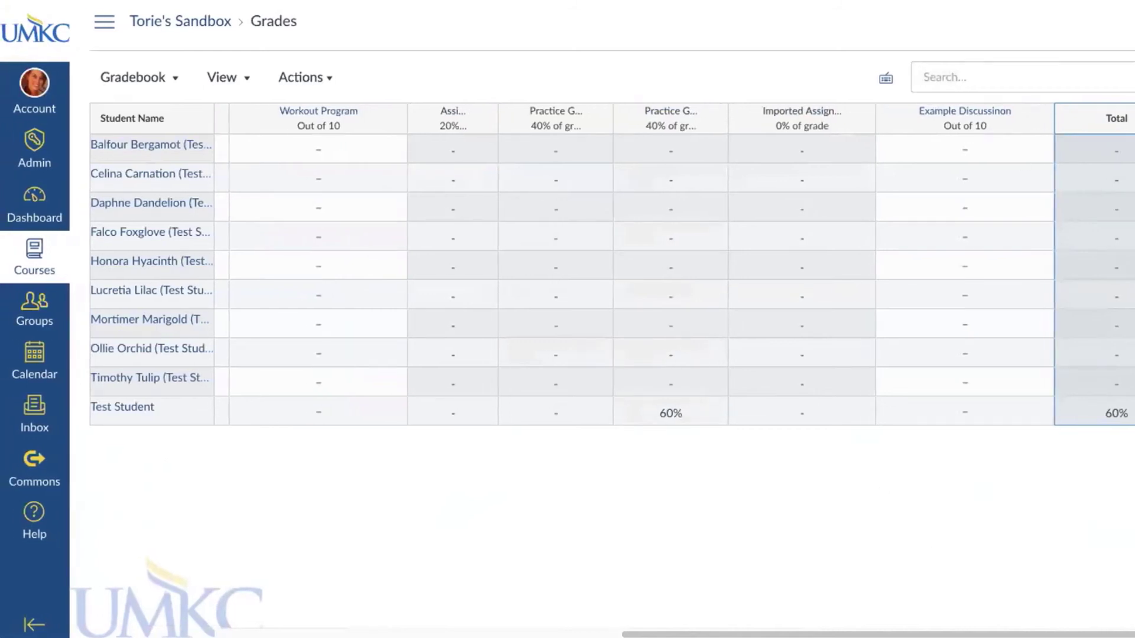
Examine the gradebook's alternative views, arrangement and filter options, import and export actions, and late policy settings
{"action": "left_click", "coordinate": [163, 77]}
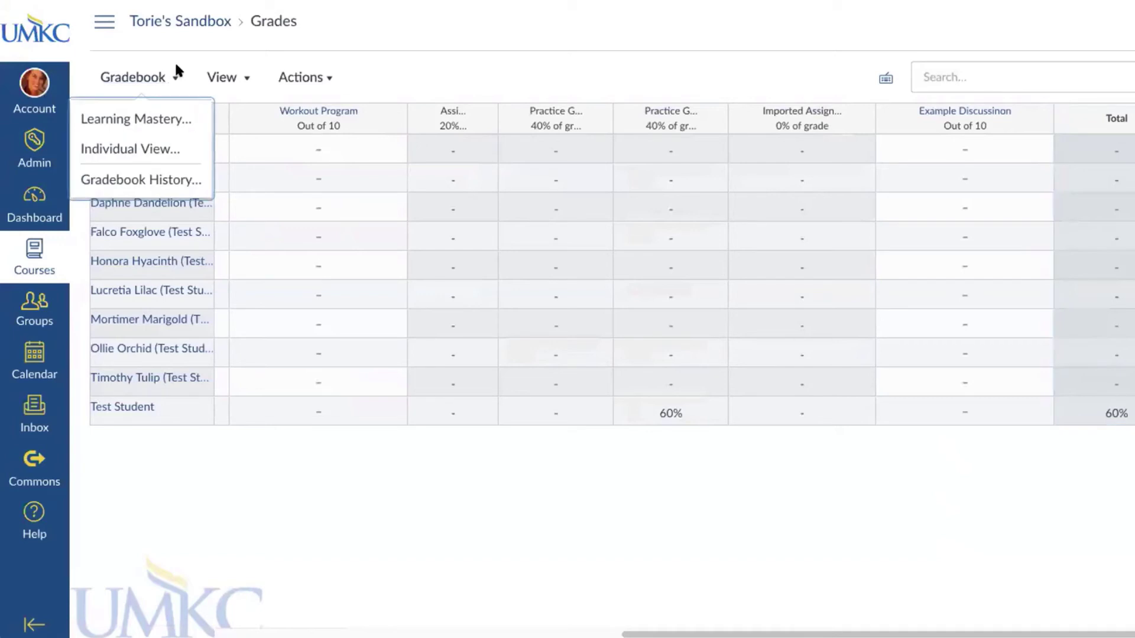
{"action": "left_click", "coordinate": [231, 77]}
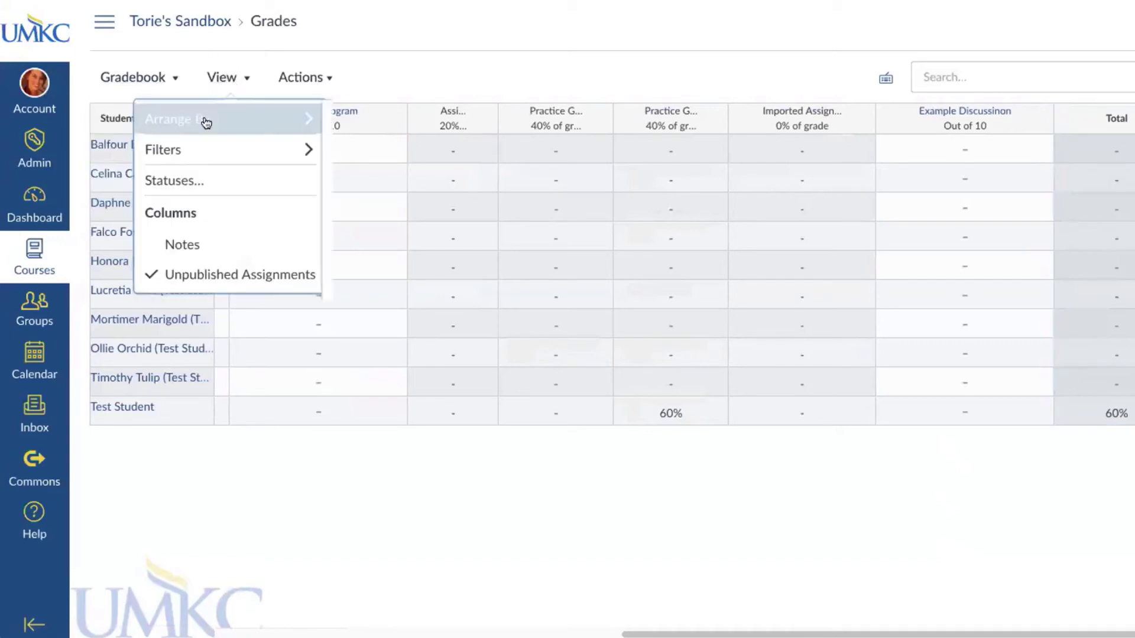
{"action": "mouse_move", "coordinate": [212, 117]}
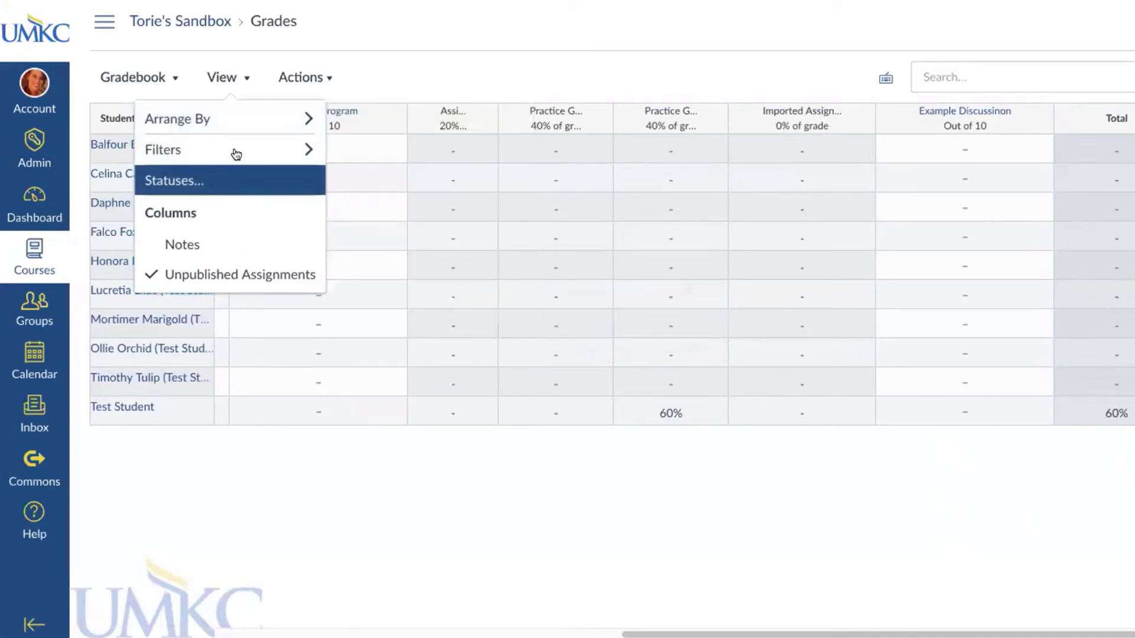
{"action": "mouse_move", "coordinate": [259, 157]}
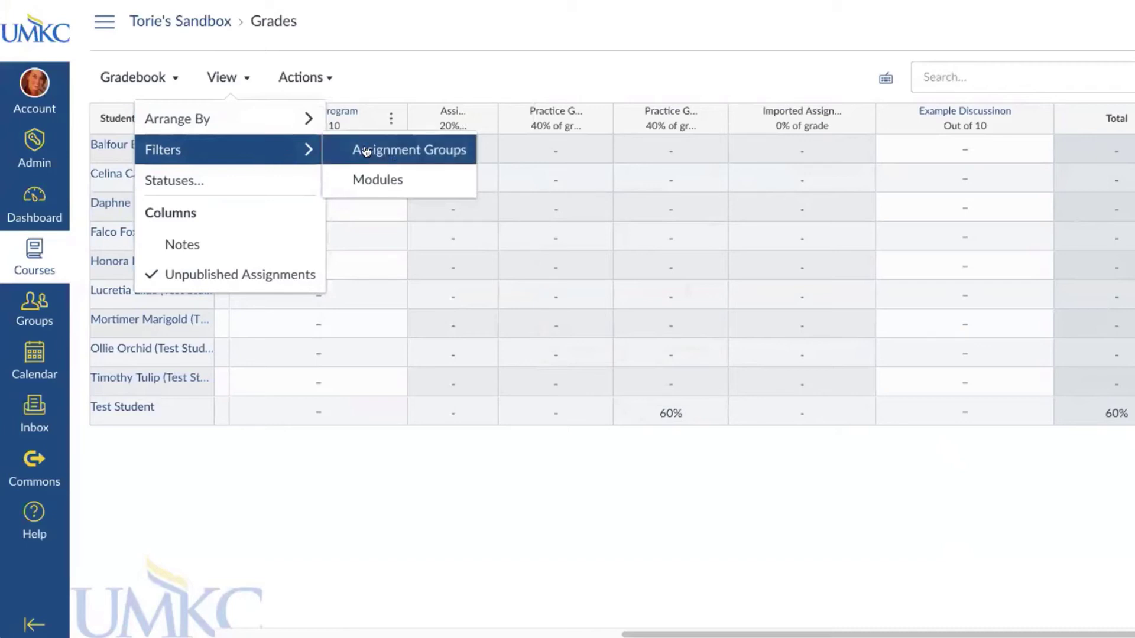
{"action": "left_click", "coordinate": [299, 76]}
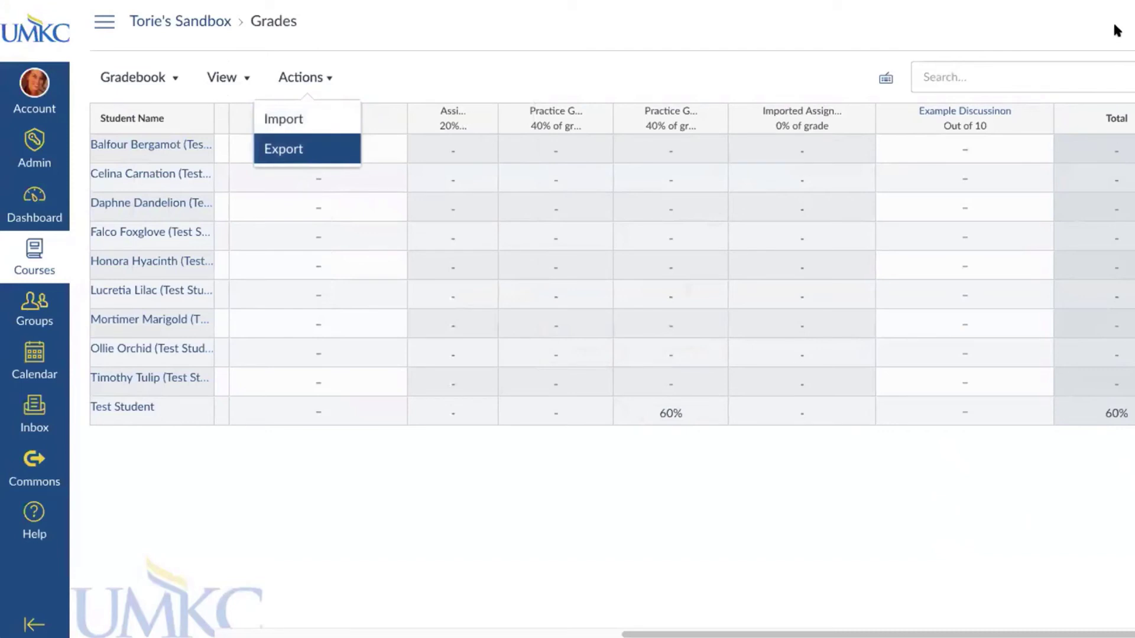
{"action": "key", "text": "Escape"}
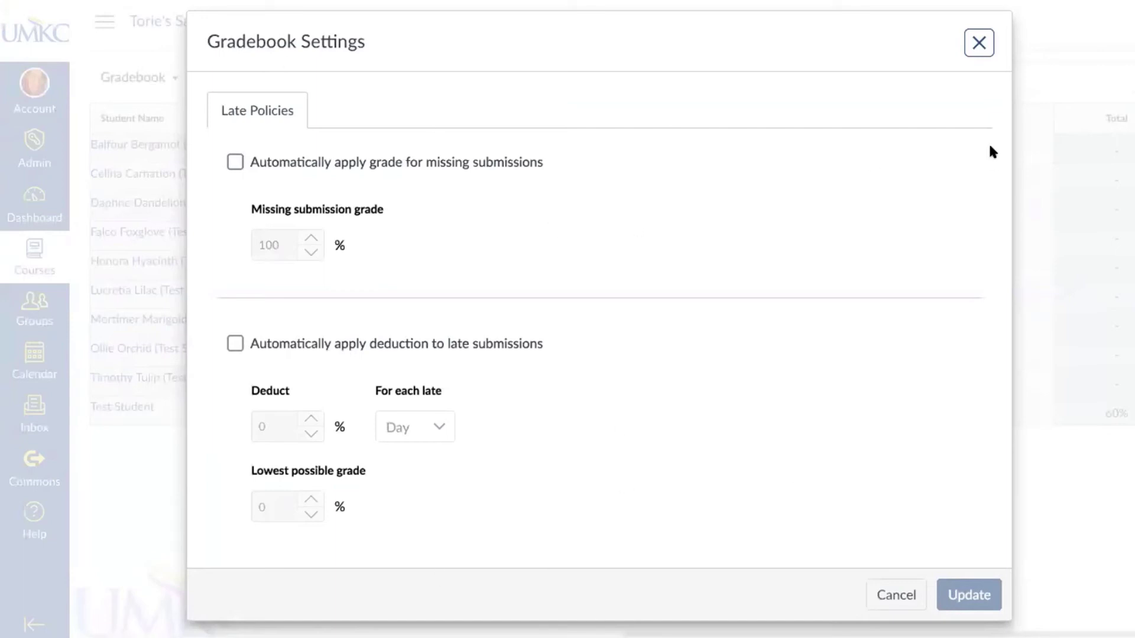
{"action": "left_click", "coordinate": [978, 42]}
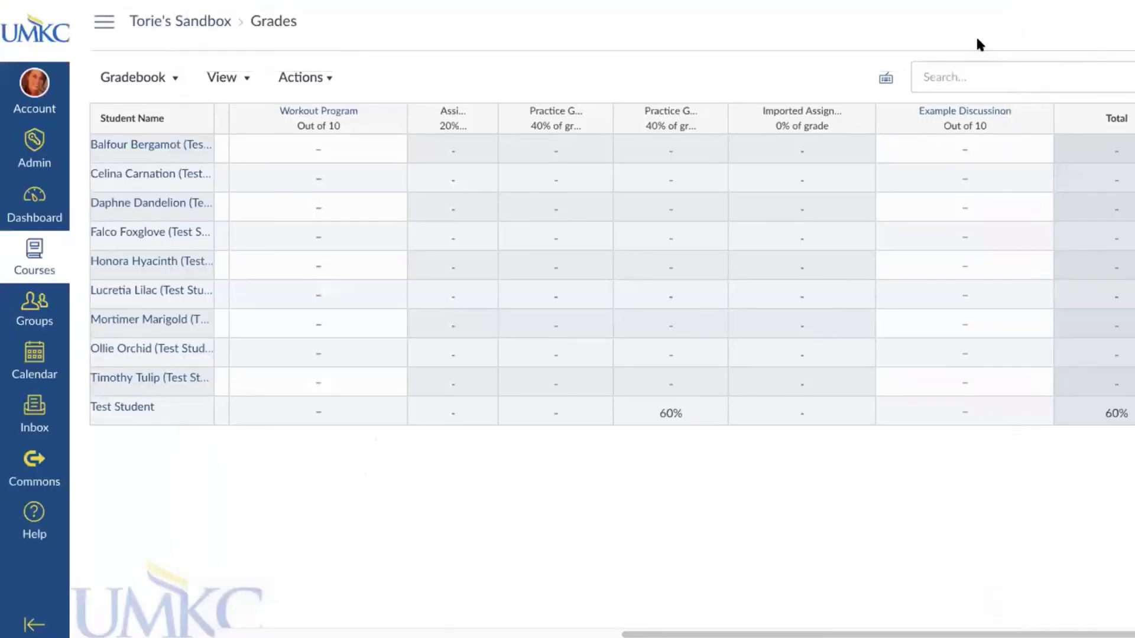
Open the course's navigation settings and place Assignments between Modules and Discussions among the visible items
{"action": "left_click", "coordinate": [195, 19]}
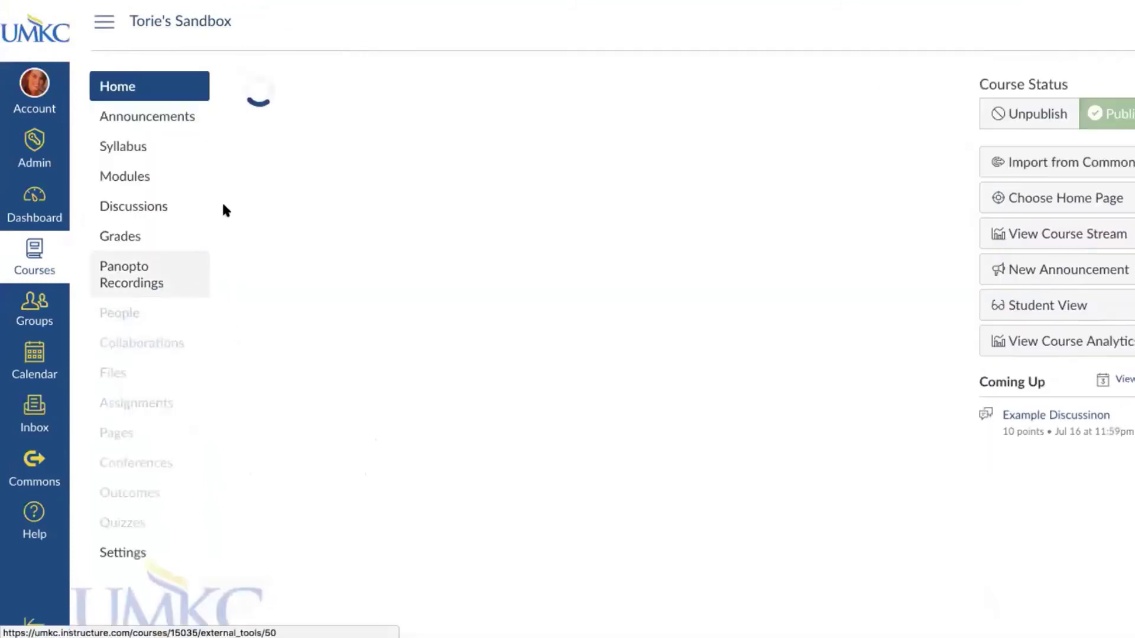
{"action": "scroll", "coordinate": [225, 195], "scroll_direction": "down", "scroll_amount": 2}
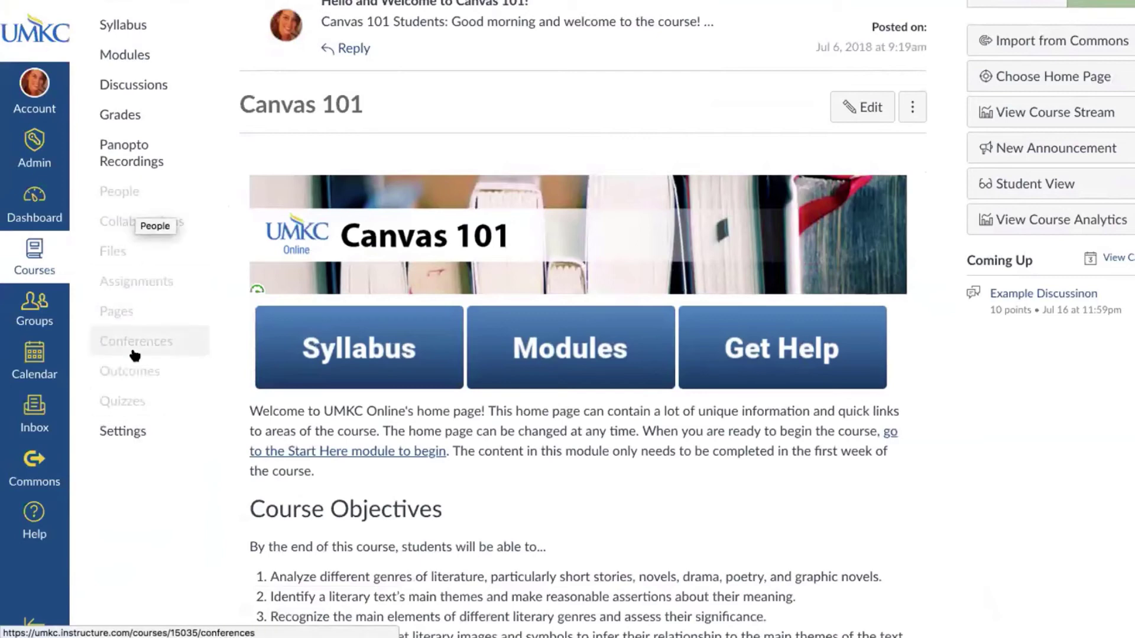
{"action": "left_click", "coordinate": [130, 441]}
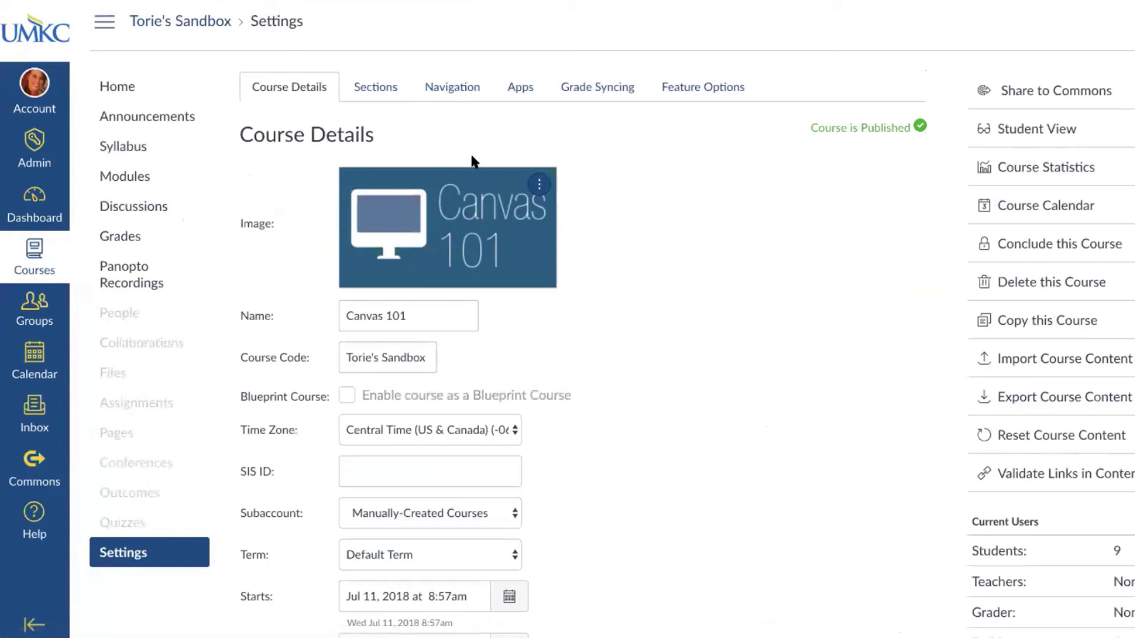
{"action": "left_click", "coordinate": [455, 85]}
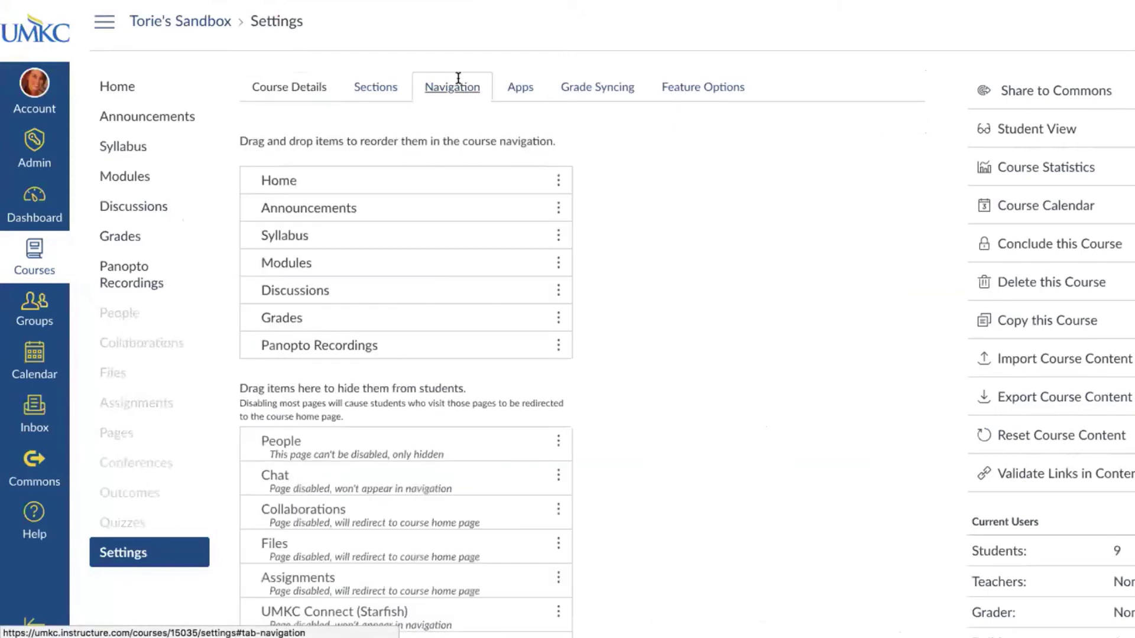
{"action": "scroll", "coordinate": [616, 155], "scroll_direction": "down", "scroll_amount": 3}
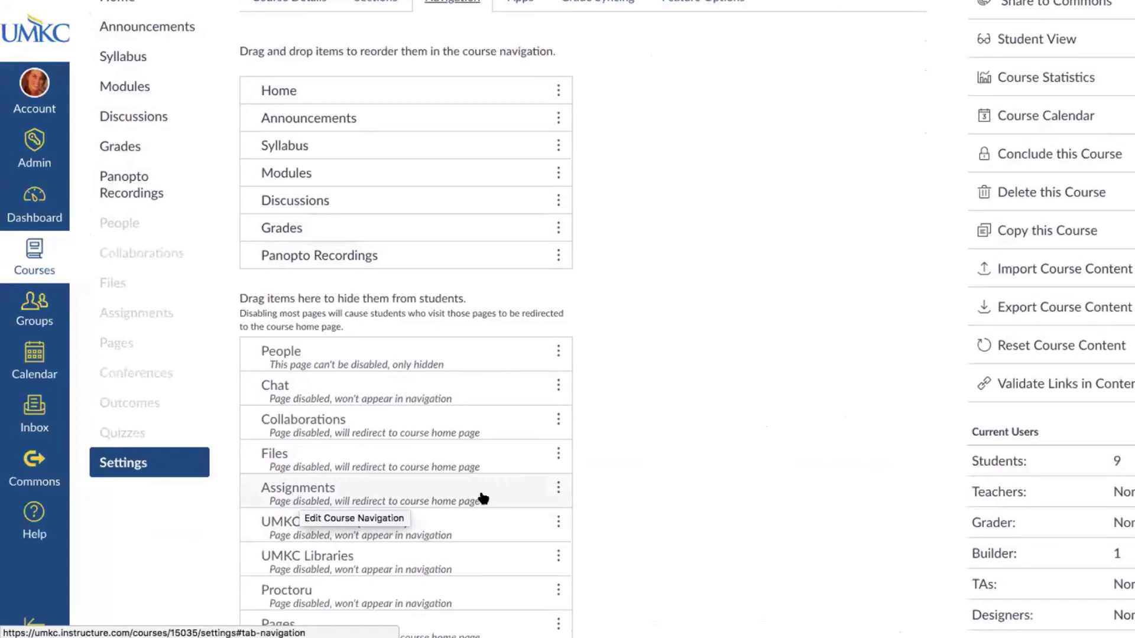
{"action": "left_click_drag", "start_coordinate": [347, 493], "coordinate": [337, 186]}
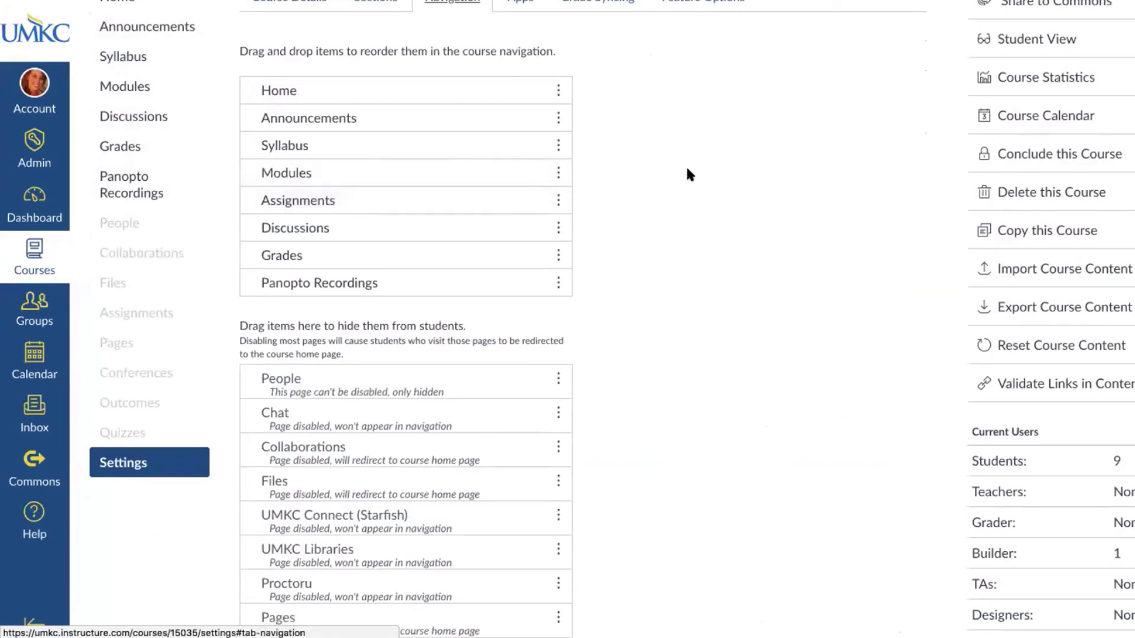
Place UMKC Libraries between Discussions and Grades, hide Panopto Recordings from students, and save the course navigation
{"action": "scroll", "coordinate": [687, 174], "scroll_direction": "down", "scroll_amount": 4}
{"action": "scroll", "coordinate": [686, 172], "scroll_direction": "up", "scroll_amount": 4}
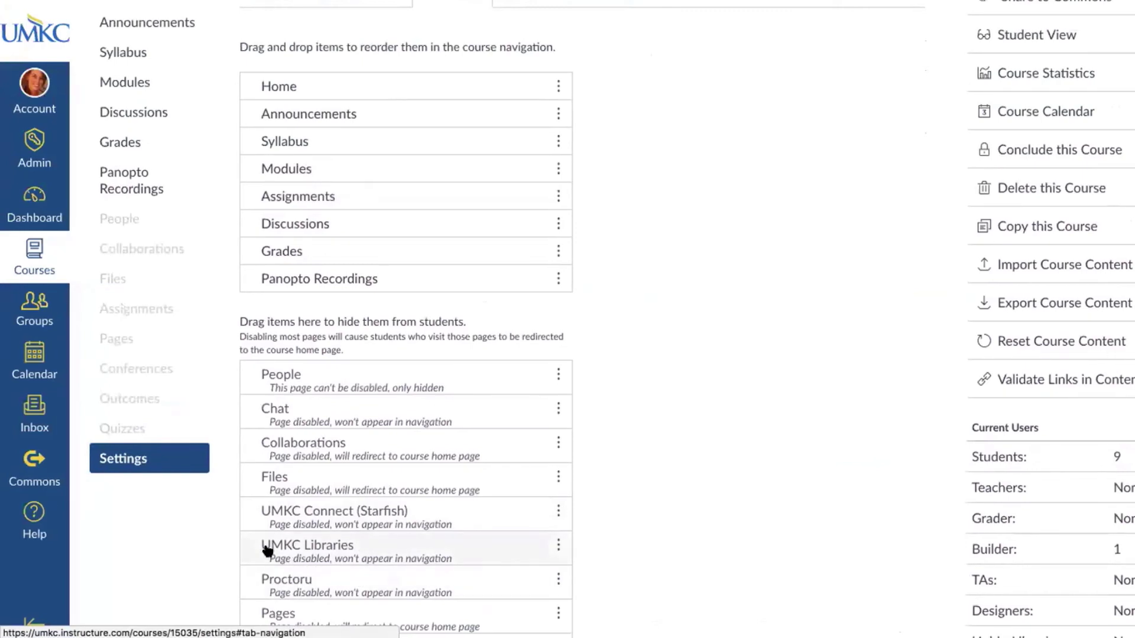
{"action": "left_click_drag", "start_coordinate": [267, 551], "coordinate": [244, 245]}
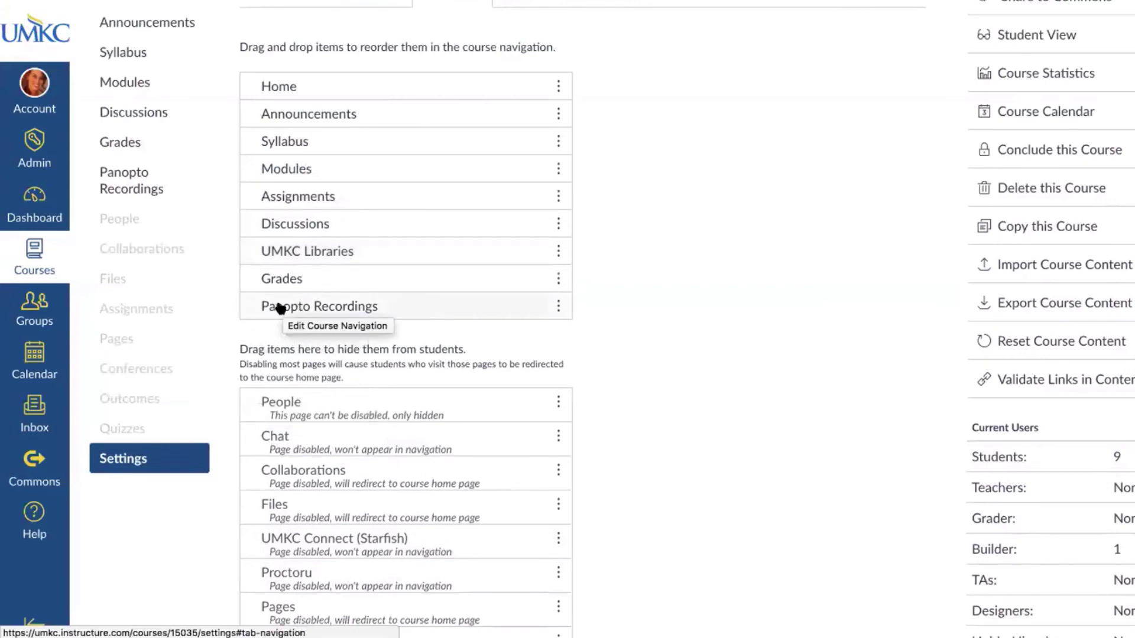
{"action": "left_click_drag", "start_coordinate": [281, 308], "coordinate": [289, 392]}
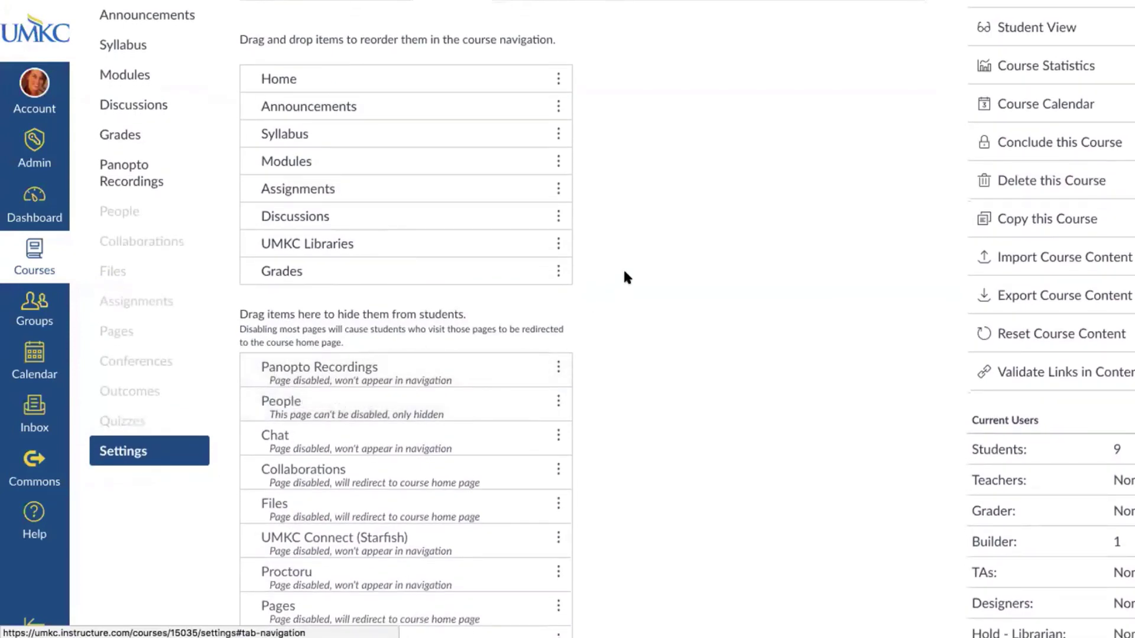
{"action": "scroll", "coordinate": [626, 273], "scroll_direction": "down", "scroll_amount": 10}
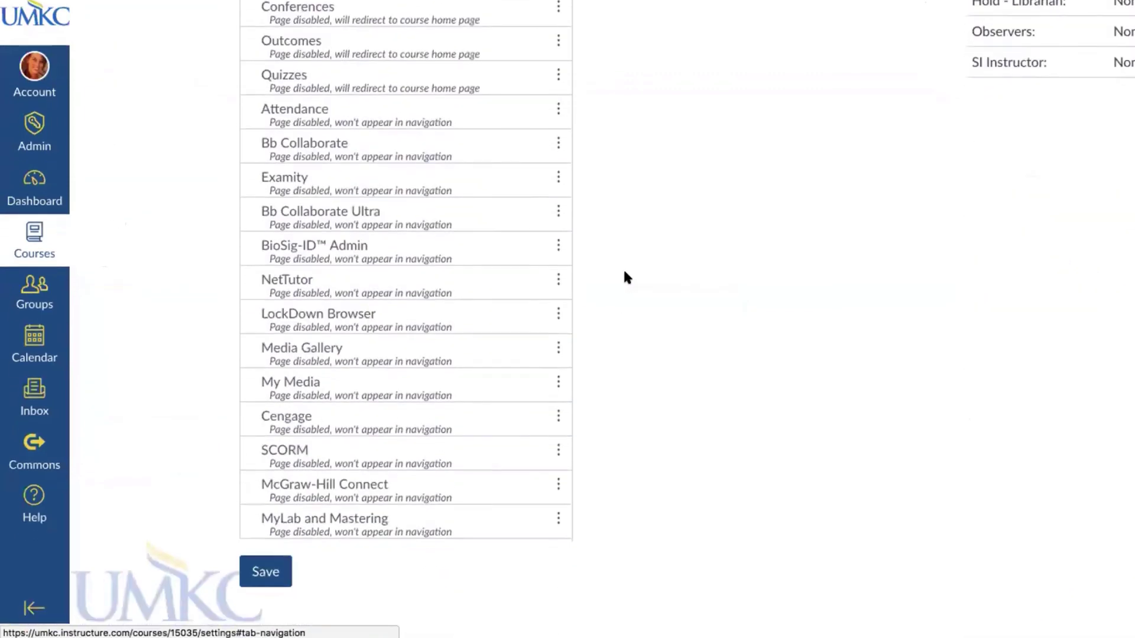
{"action": "left_click", "coordinate": [265, 589]}
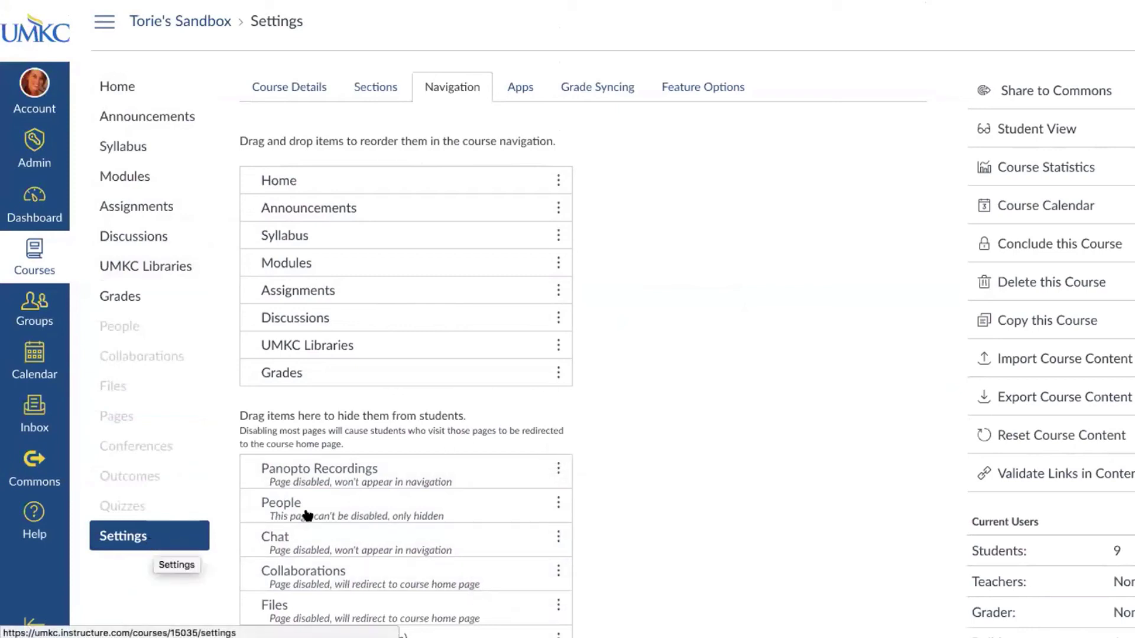
Turn the New Gradebook feature option off for the course and switch it back on
{"action": "left_click", "coordinate": [665, 94]}
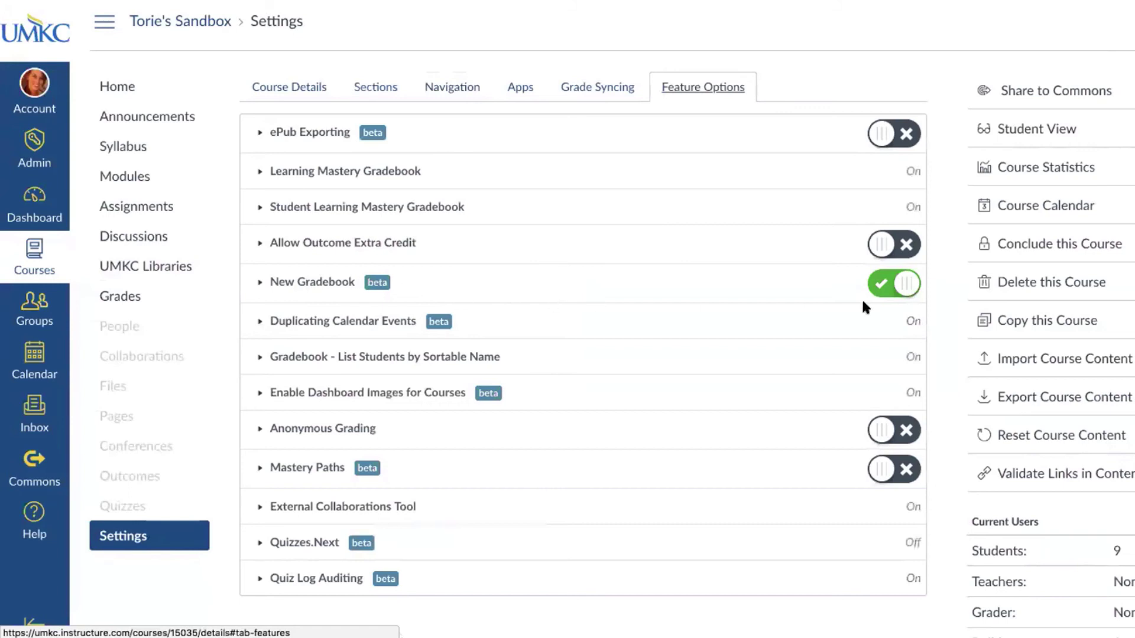
{"action": "left_click", "coordinate": [903, 285]}
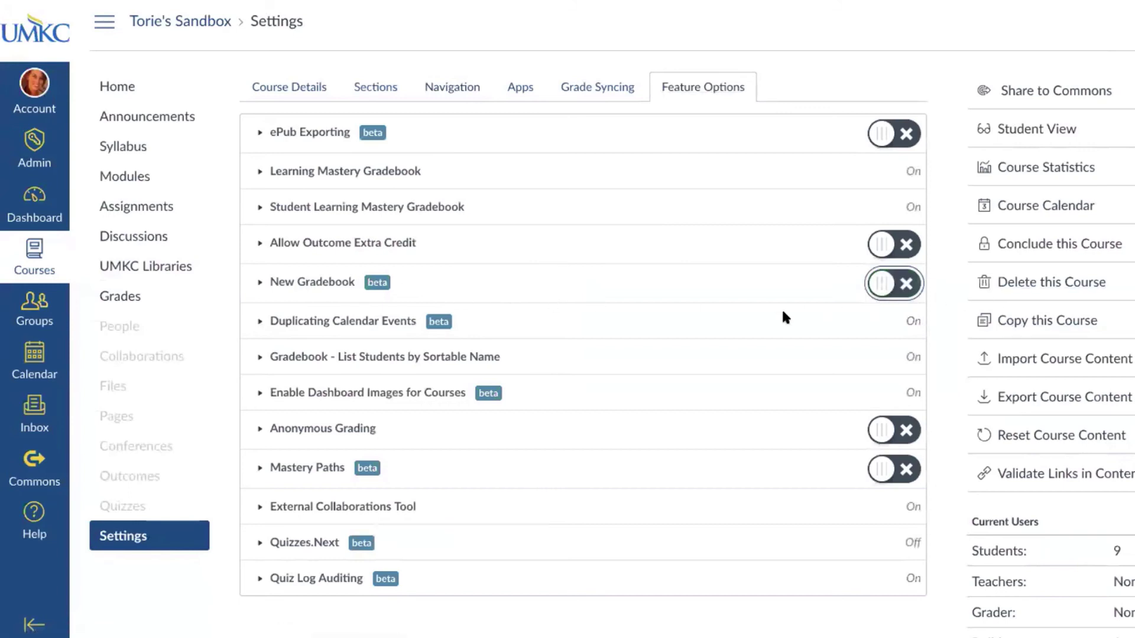
{"action": "left_click", "coordinate": [885, 286]}
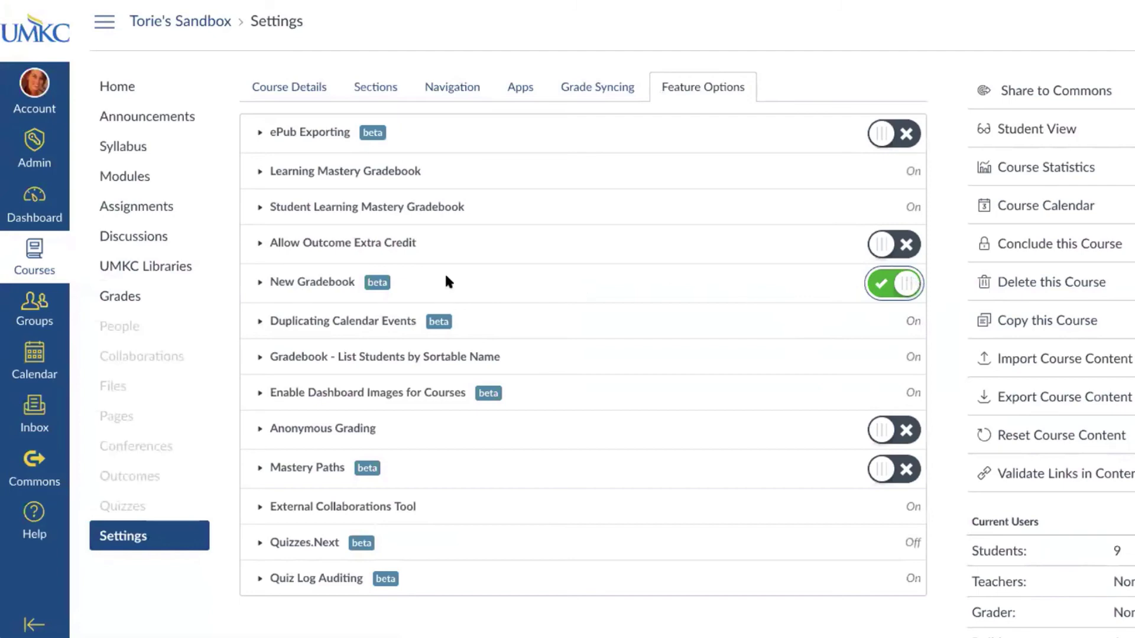
Review the course details, including the course image options, time zone, term, and start and end dates
{"action": "left_click", "coordinate": [273, 87]}
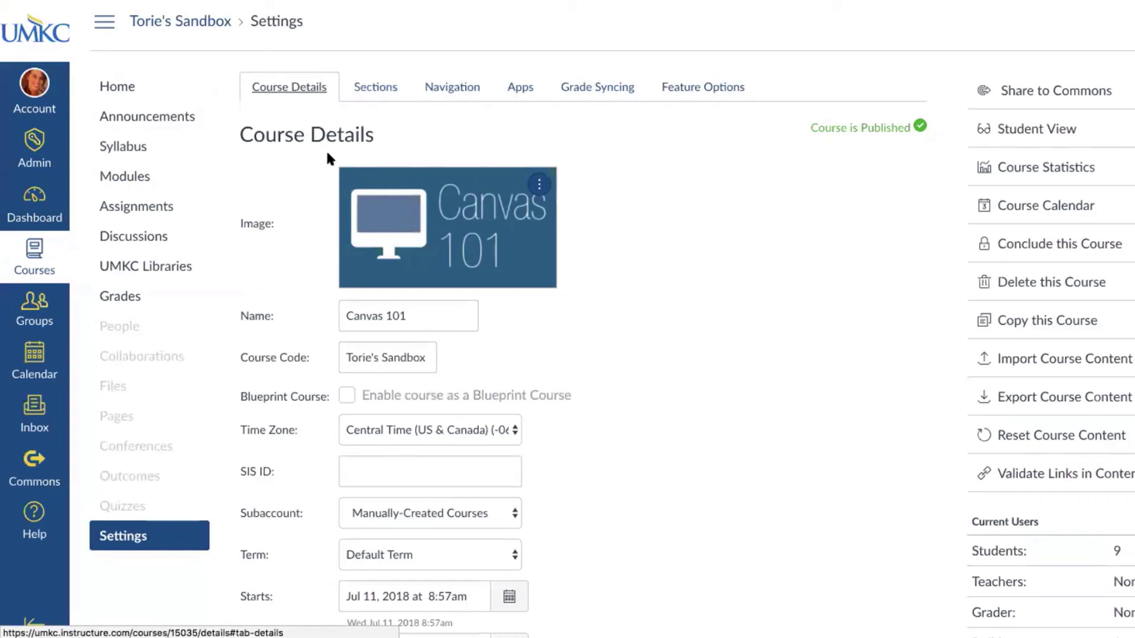
{"action": "left_click", "coordinate": [537, 185]}
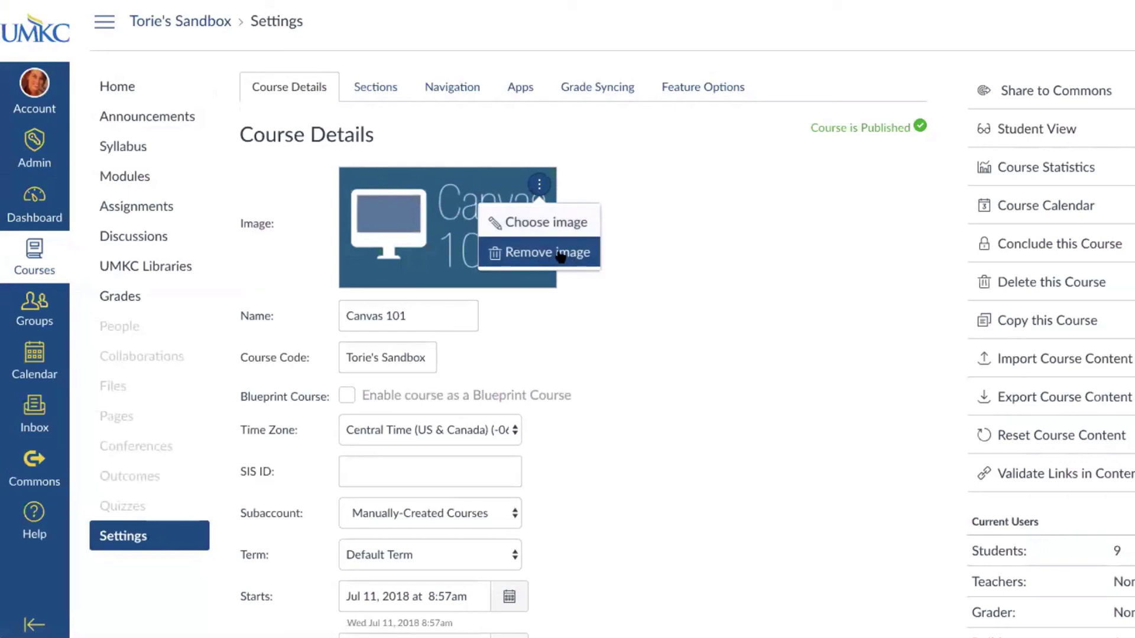
{"action": "left_click", "coordinate": [725, 222]}
{"action": "scroll", "coordinate": [725, 223], "scroll_direction": "down", "scroll_amount": 3}
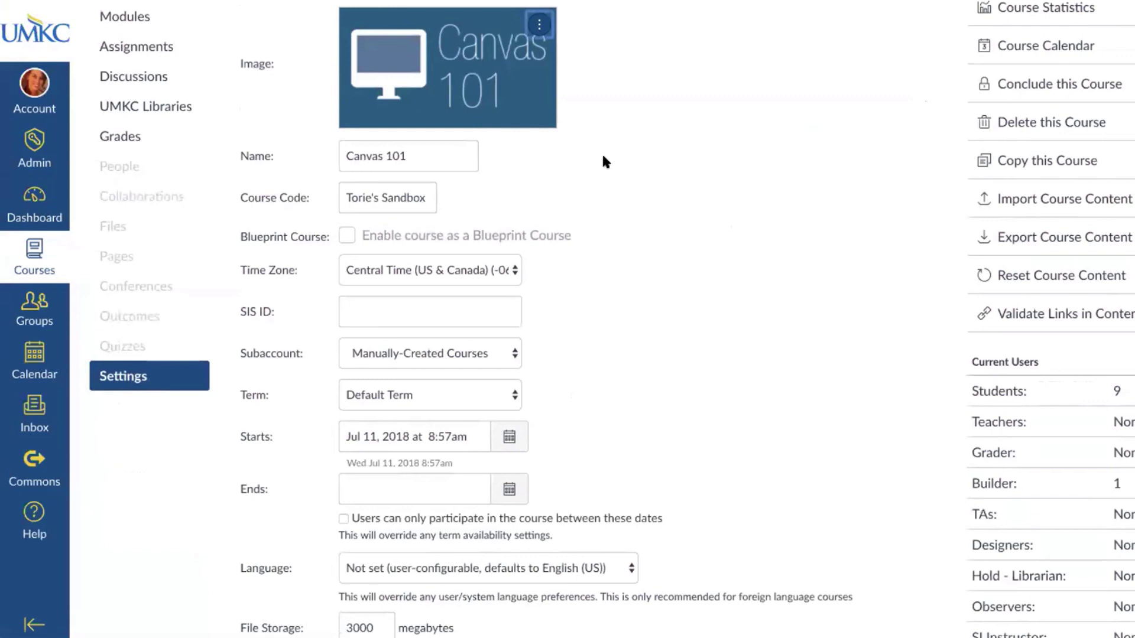
{"action": "scroll", "coordinate": [602, 152], "scroll_direction": "down", "scroll_amount": 1}
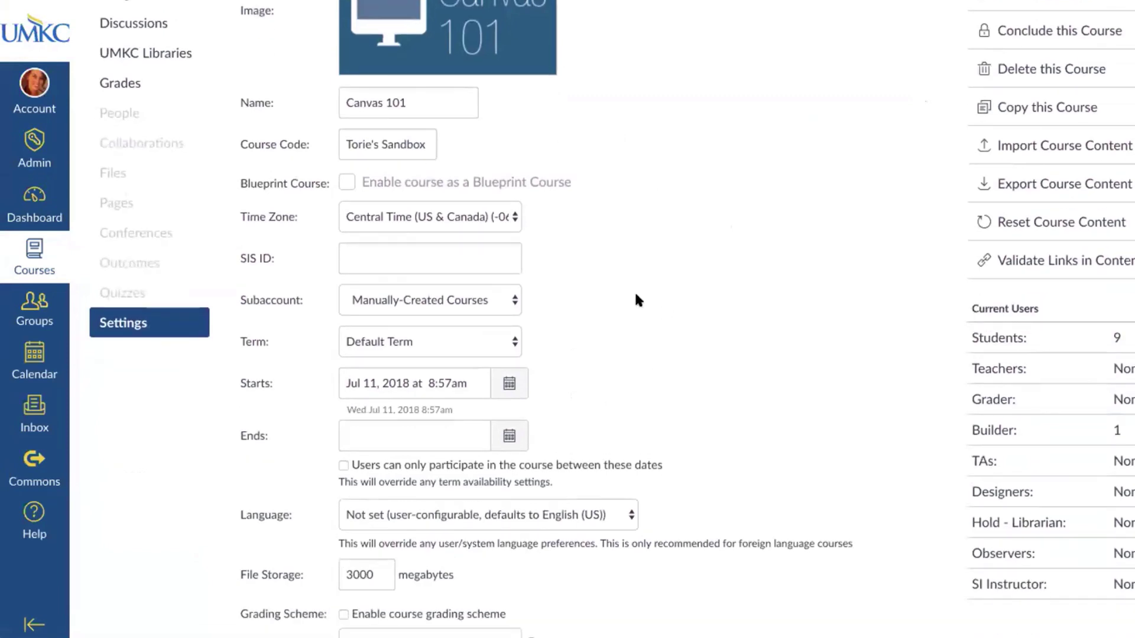
Expand the additional course detail options below the description and review the announcement, discussion and grade settings
{"action": "scroll", "coordinate": [637, 260], "scroll_direction": "down", "scroll_amount": 2}
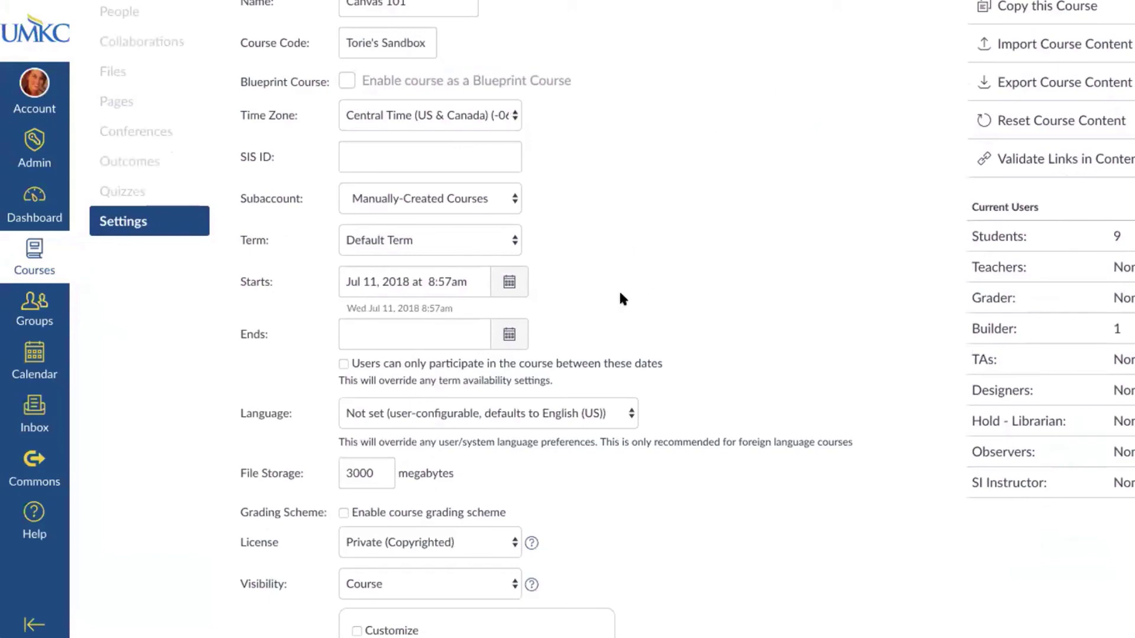
{"action": "scroll", "coordinate": [621, 292], "scroll_direction": "down", "scroll_amount": 8}
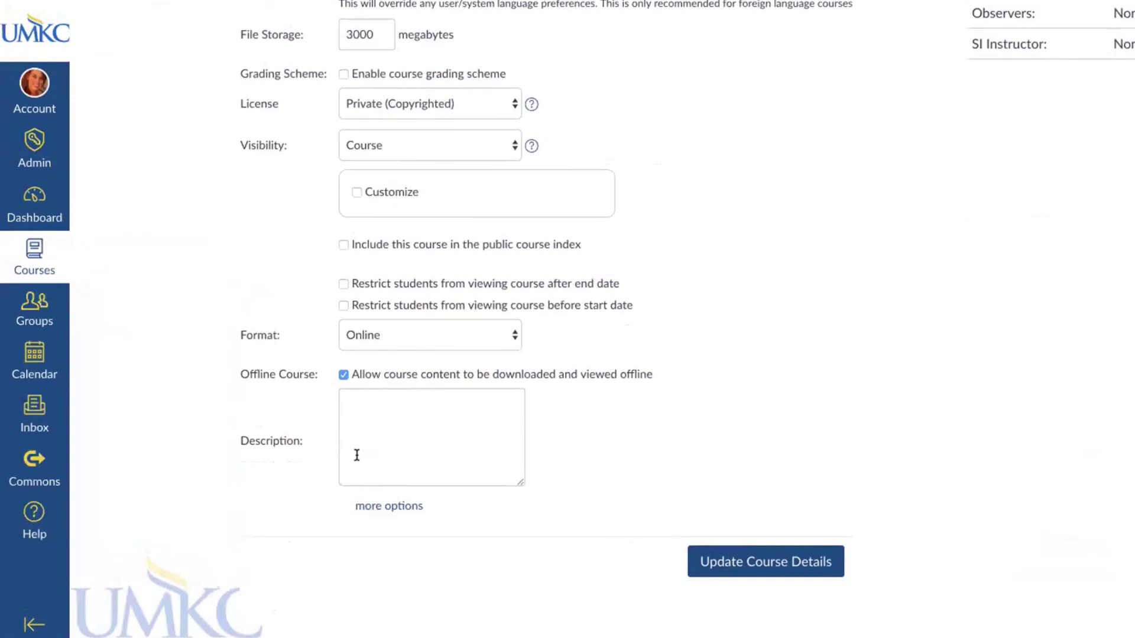
{"action": "left_click", "coordinate": [397, 508]}
{"action": "scroll", "coordinate": [736, 354], "scroll_direction": "down", "scroll_amount": 1}
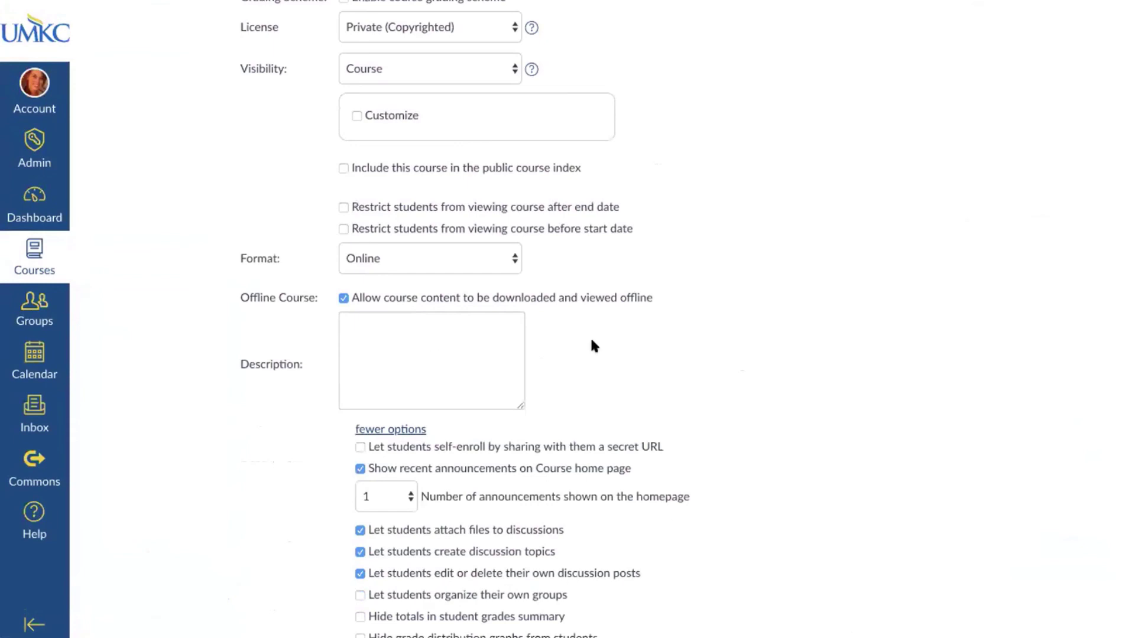
{"action": "scroll", "coordinate": [590, 343], "scroll_direction": "down", "scroll_amount": 3}
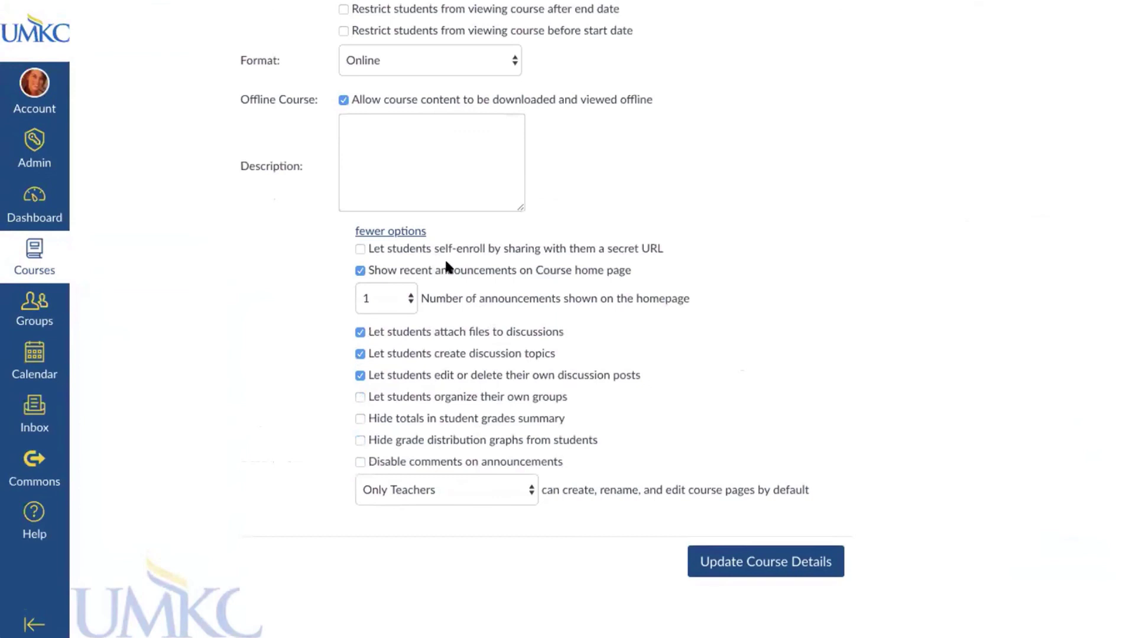
Choose 1 as the number of announcements shown on the homepage and save the updated course details
{"action": "left_click", "coordinate": [399, 298]}
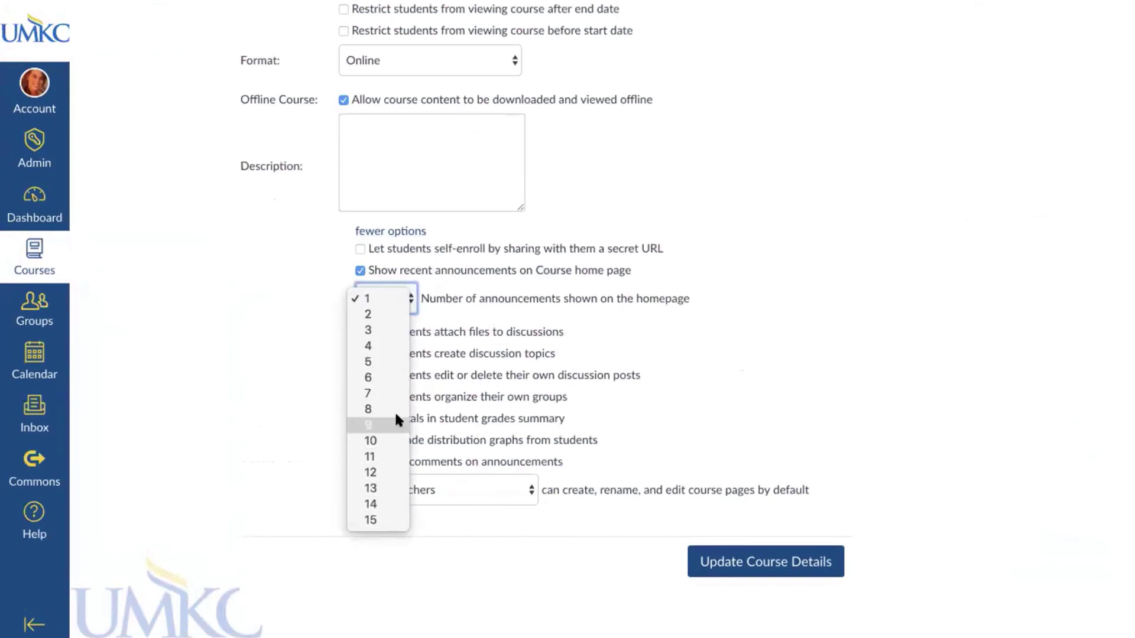
{"action": "left_click", "coordinate": [397, 295]}
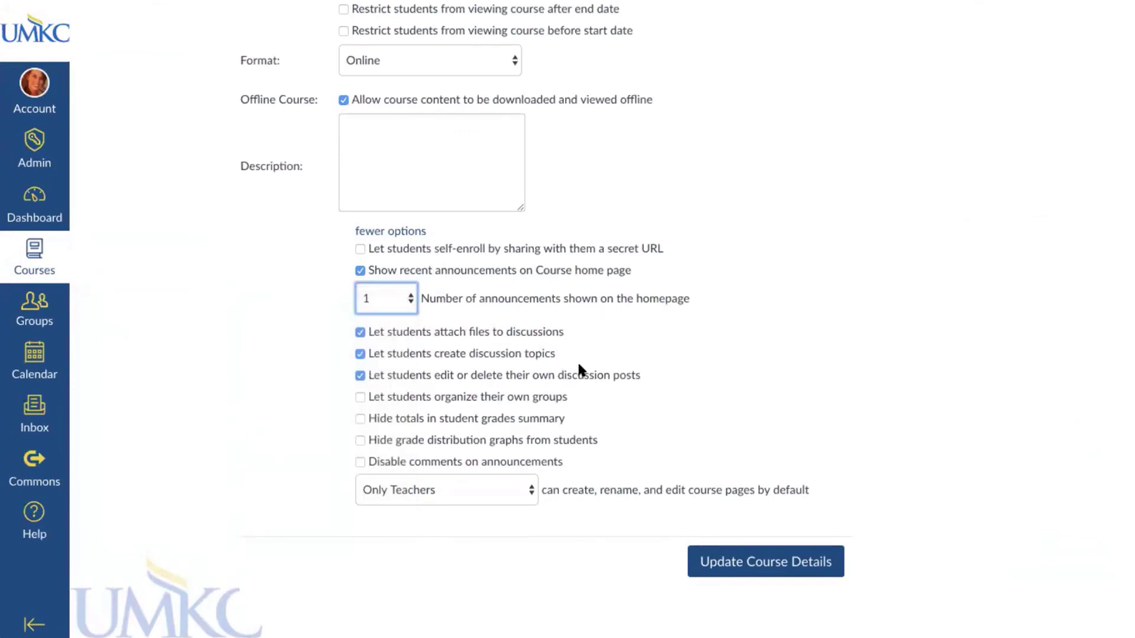
{"action": "scroll", "coordinate": [565, 425], "scroll_direction": "up", "scroll_amount": 12}
{"action": "scroll", "coordinate": [565, 427], "scroll_direction": "up", "scroll_amount": 5}
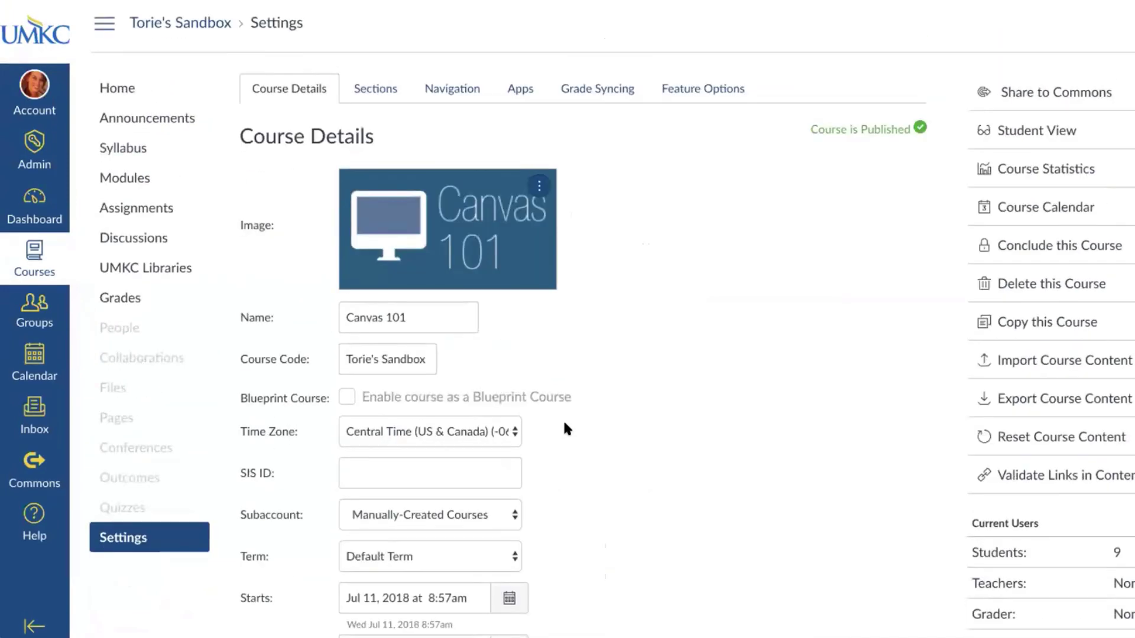
{"action": "scroll", "coordinate": [566, 427], "scroll_direction": "down", "scroll_amount": 16}
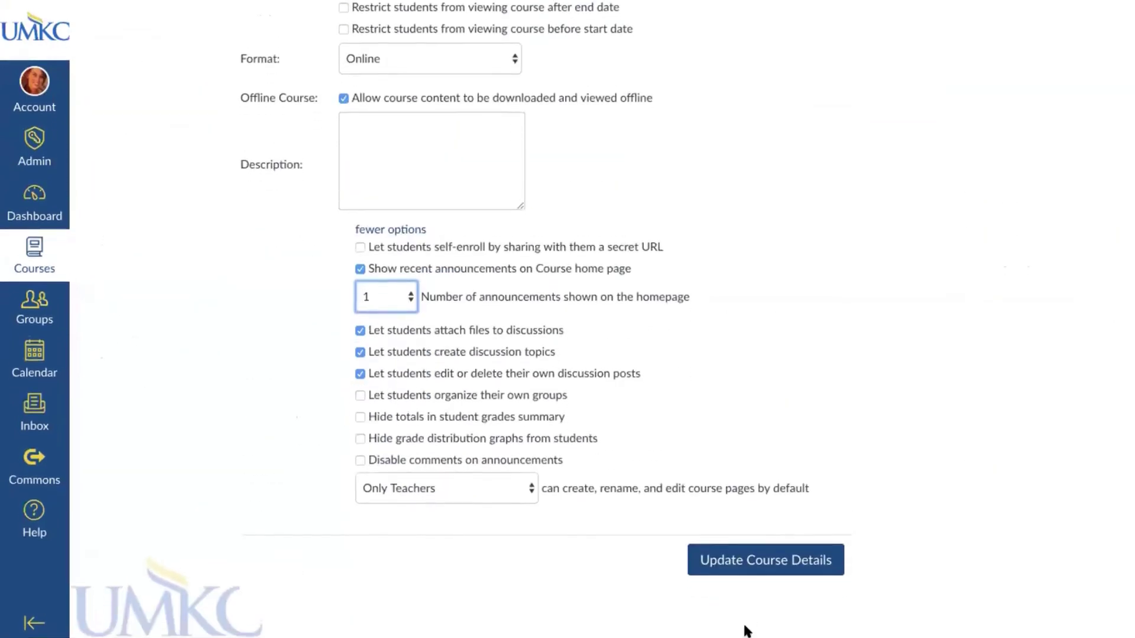
{"action": "left_click", "coordinate": [770, 550]}
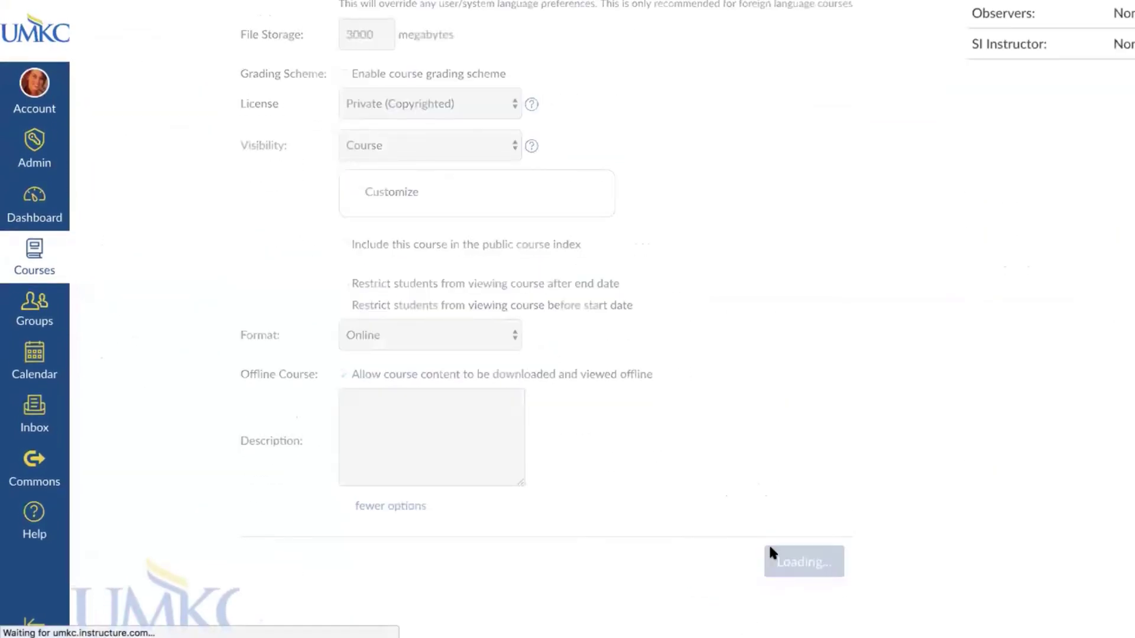